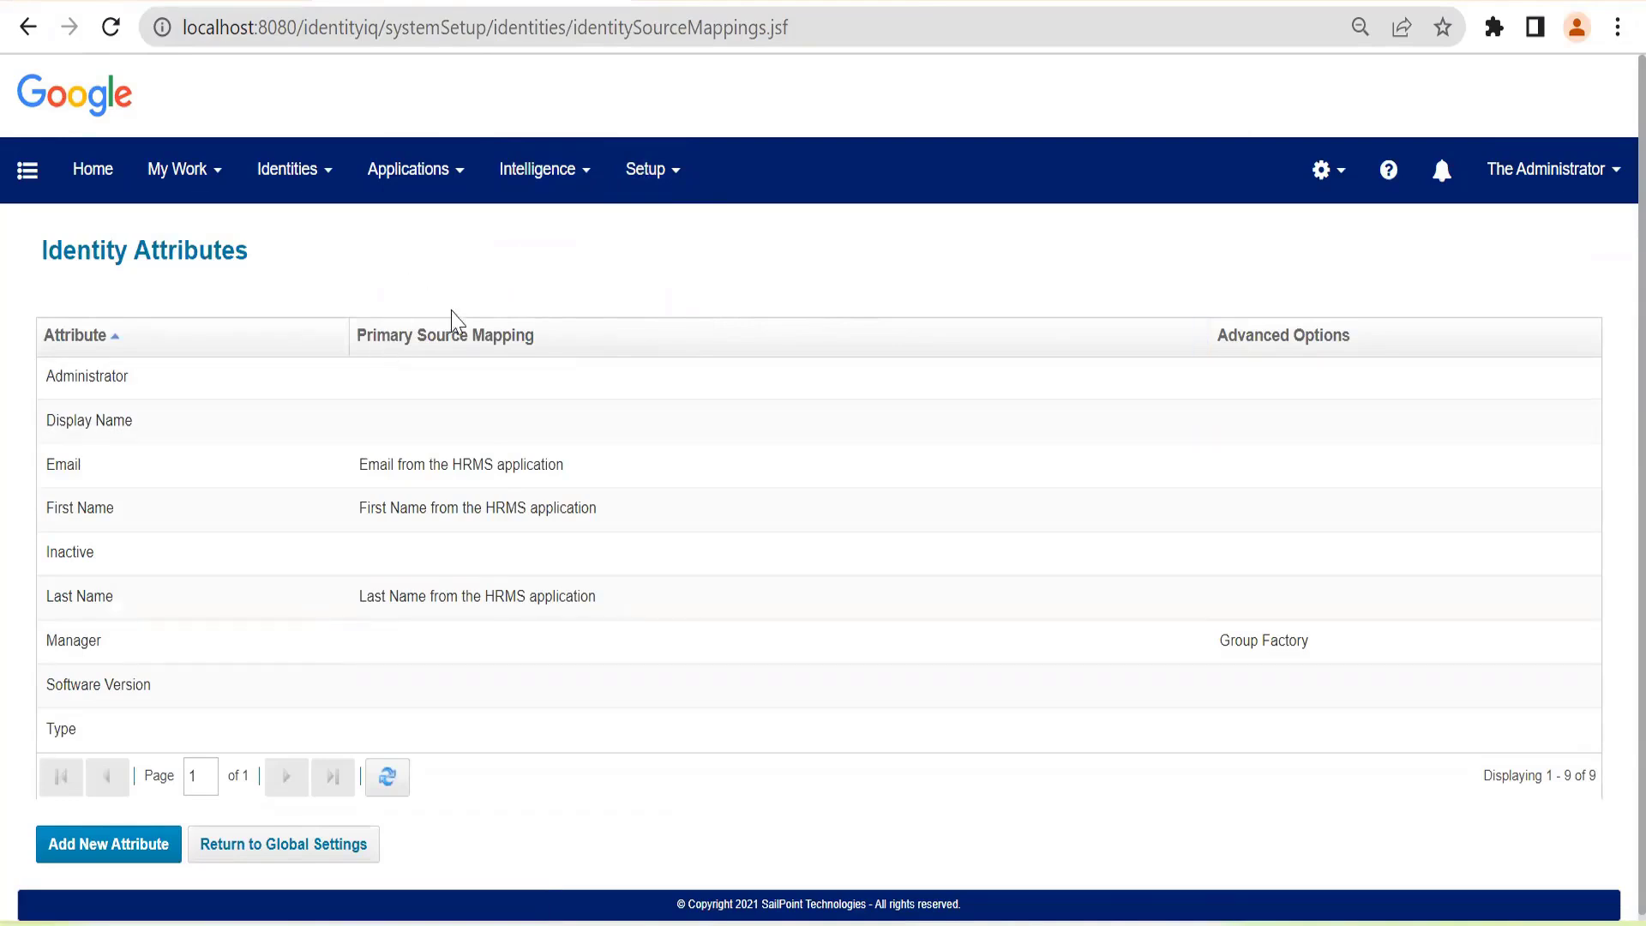
# Step: Open the task list and execute the HRMS Aggregation task in the background
pyautogui.click(645, 169)
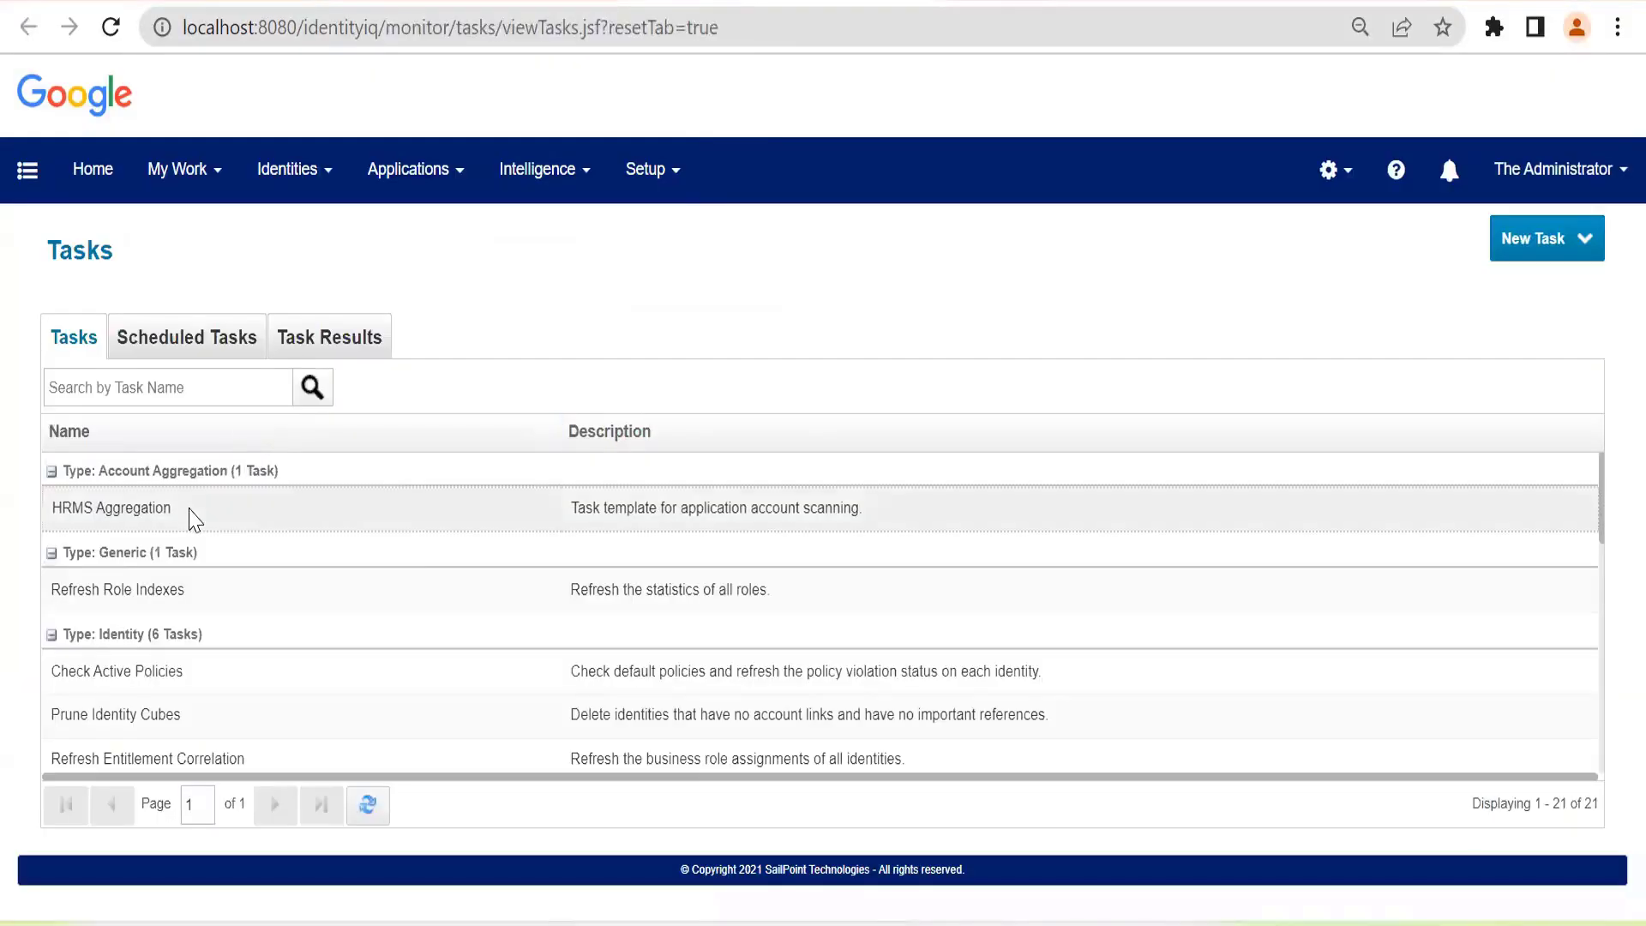
pyautogui.rightClick(191, 512)
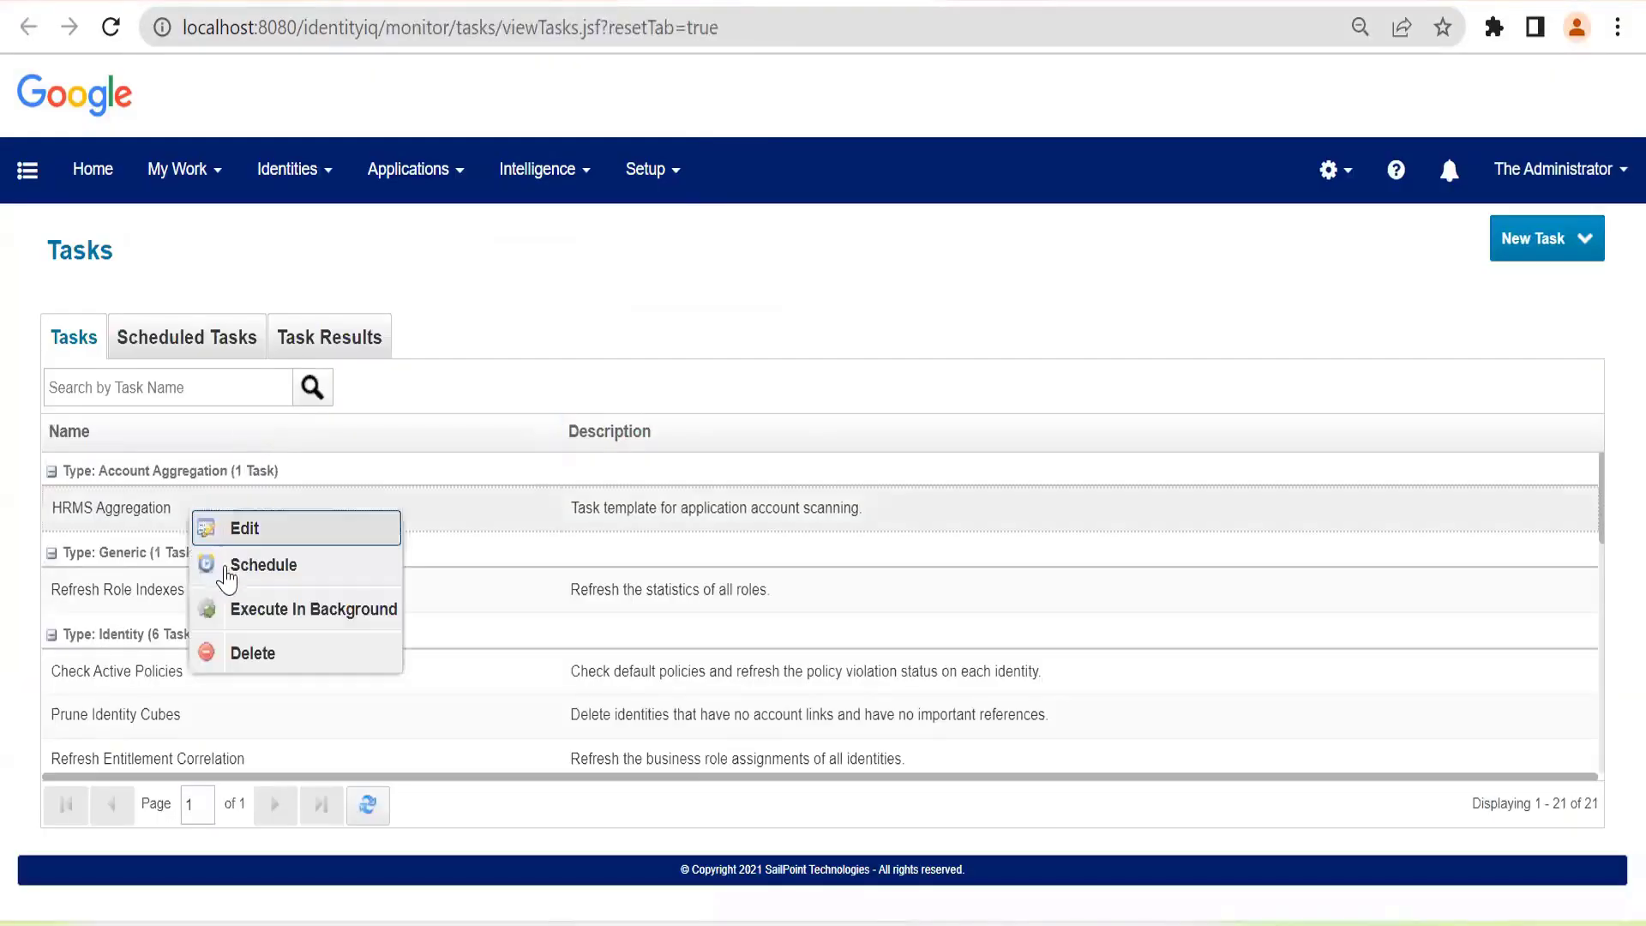
pyautogui.click(273, 614)
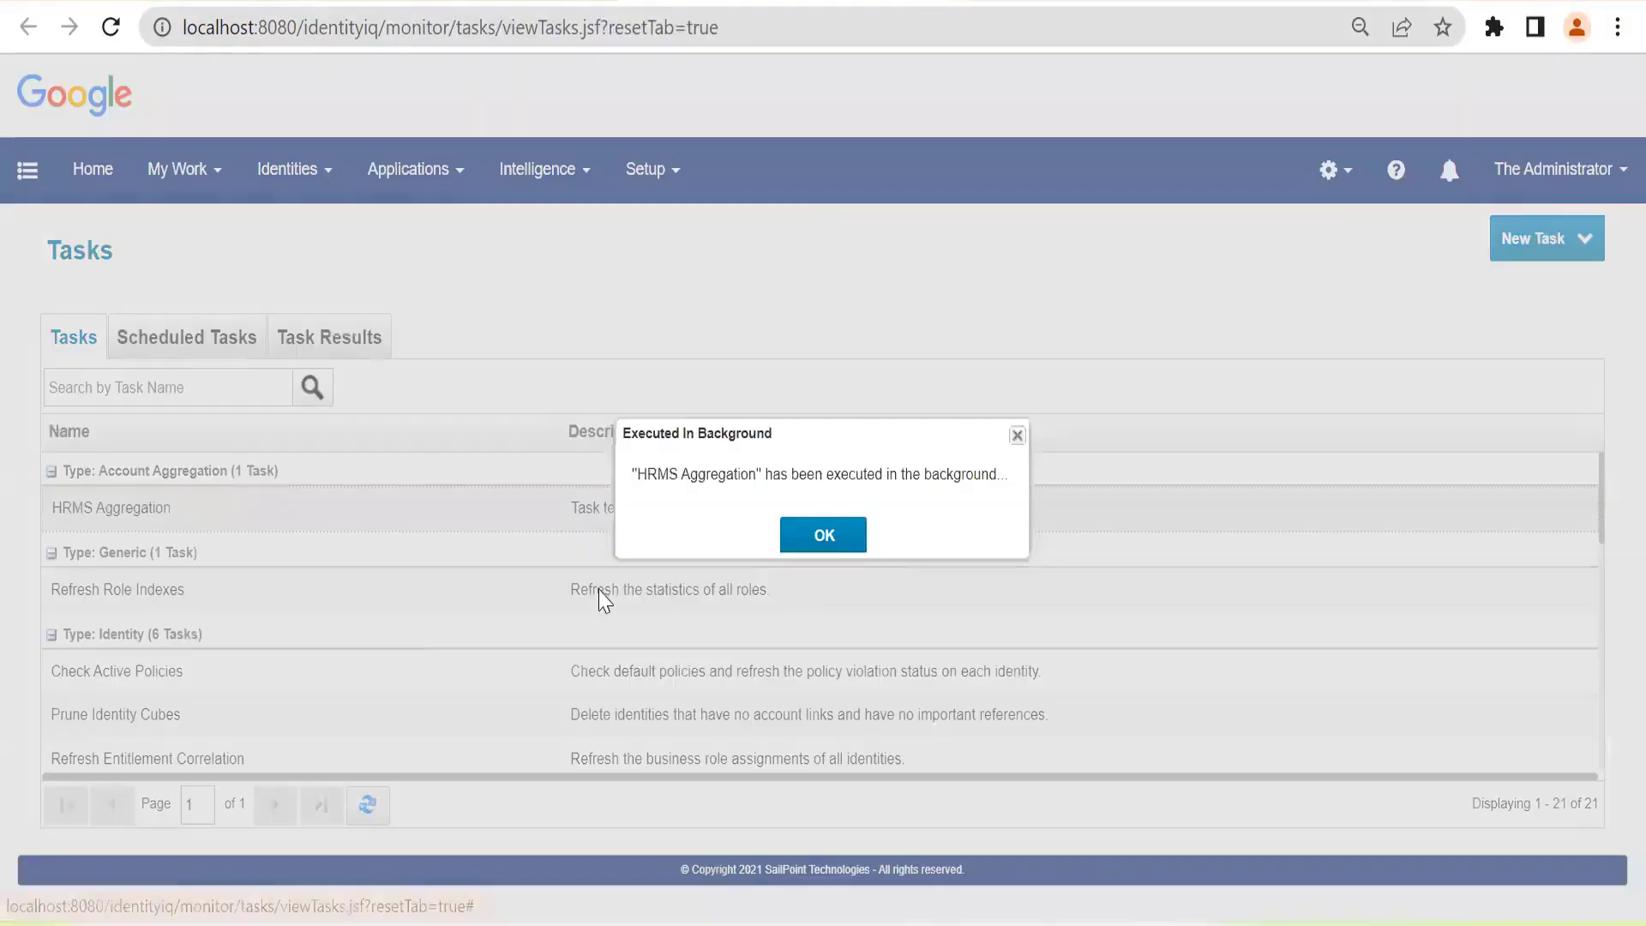
pyautogui.click(782, 538)
# Step: Refresh the task results until HRMS Aggregation completes, and check its accounts scanned and identities updated
pyautogui.click(328, 347)
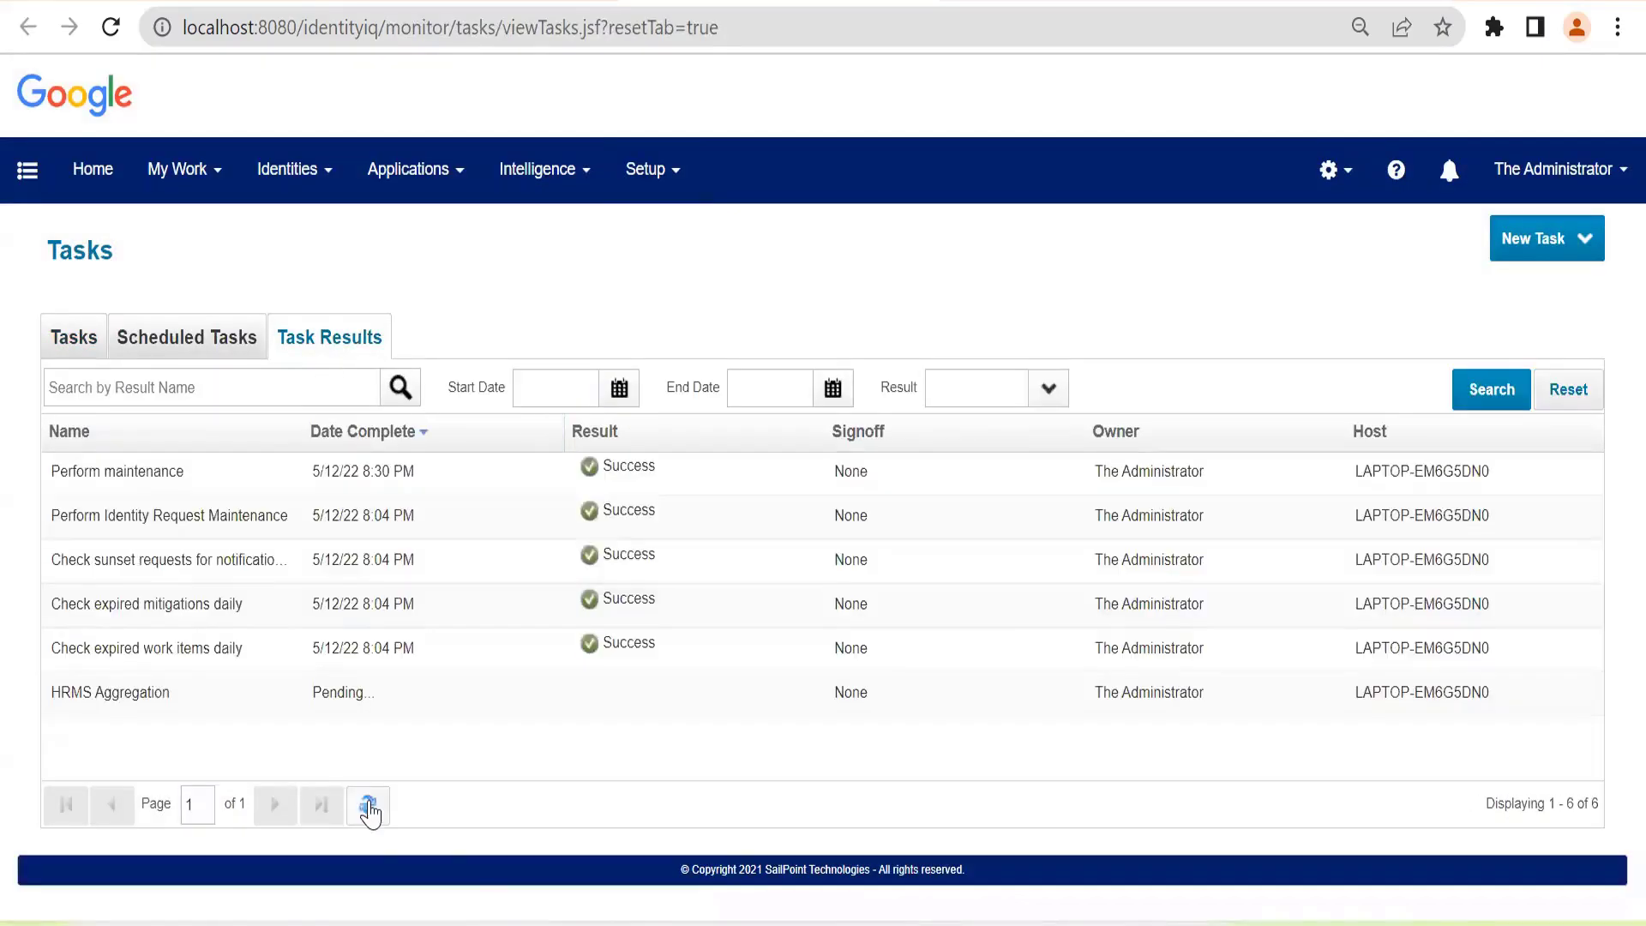
pyautogui.click(369, 807)
pyautogui.click(368, 808)
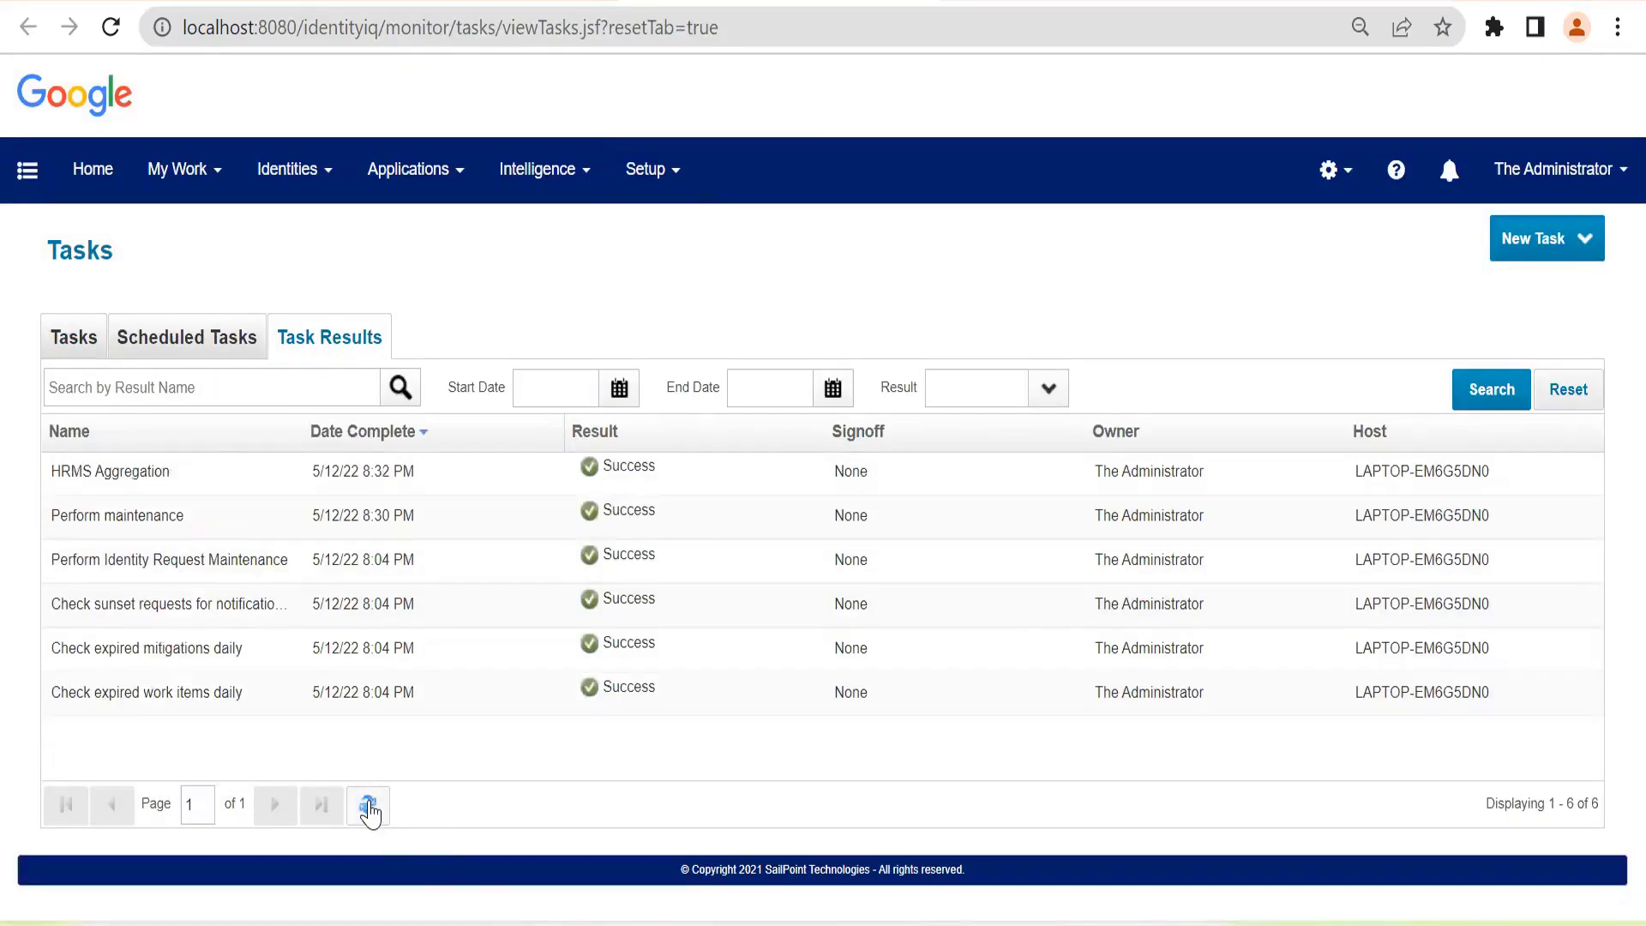
pyautogui.click(306, 470)
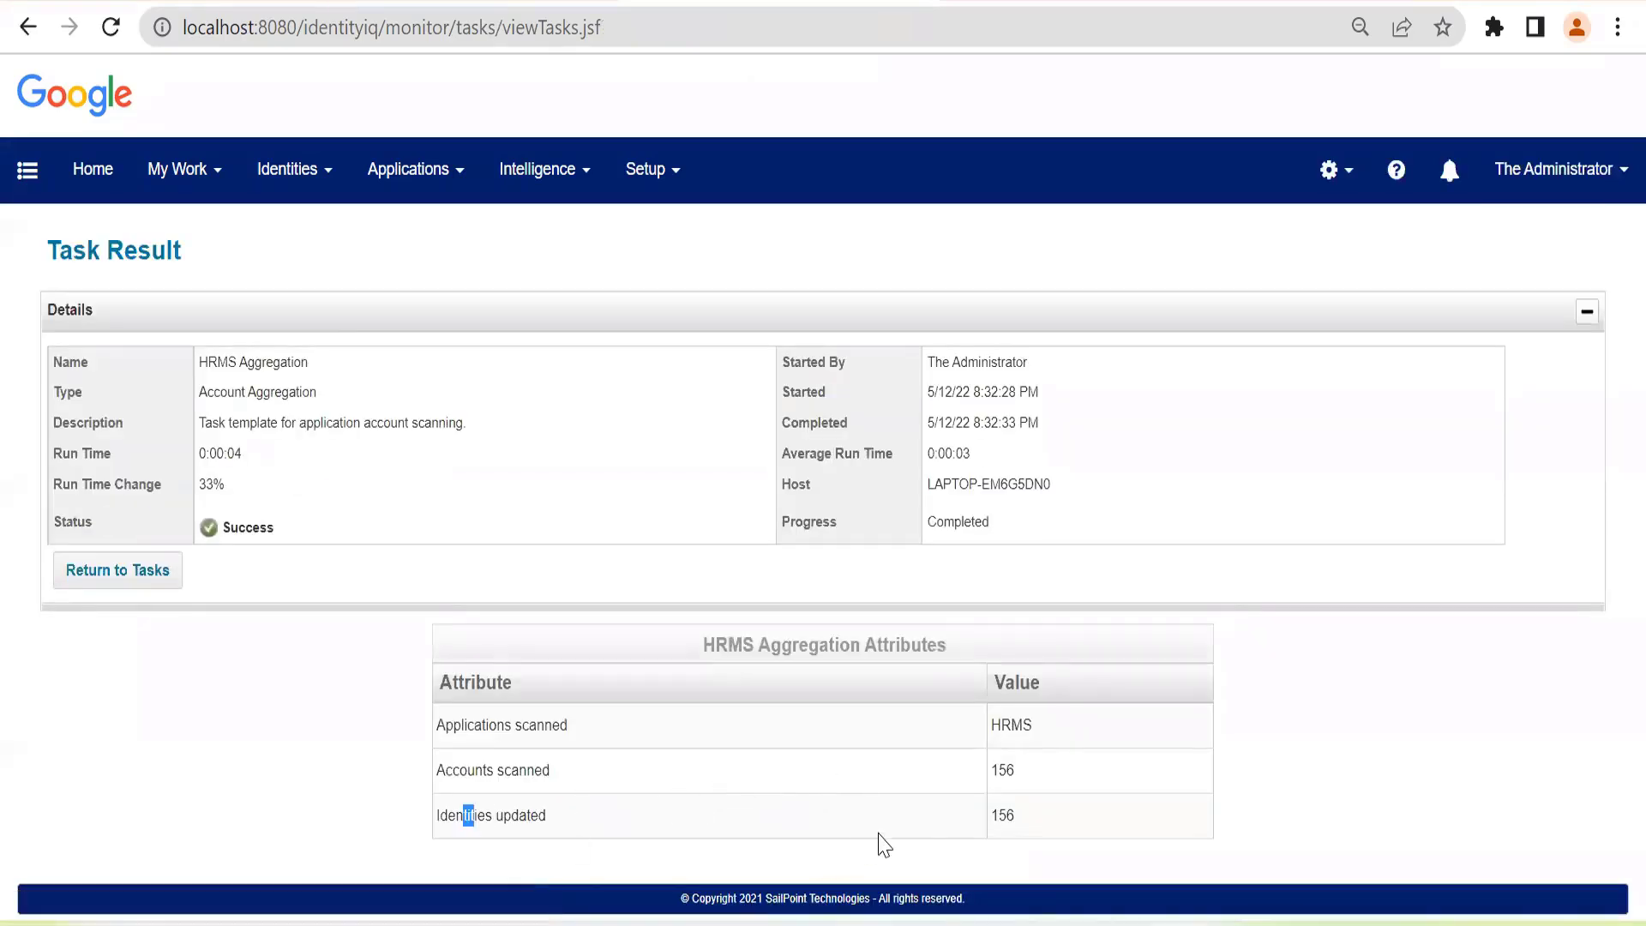
pyautogui.moveTo(991, 816); pyautogui.dragTo(1009, 828)
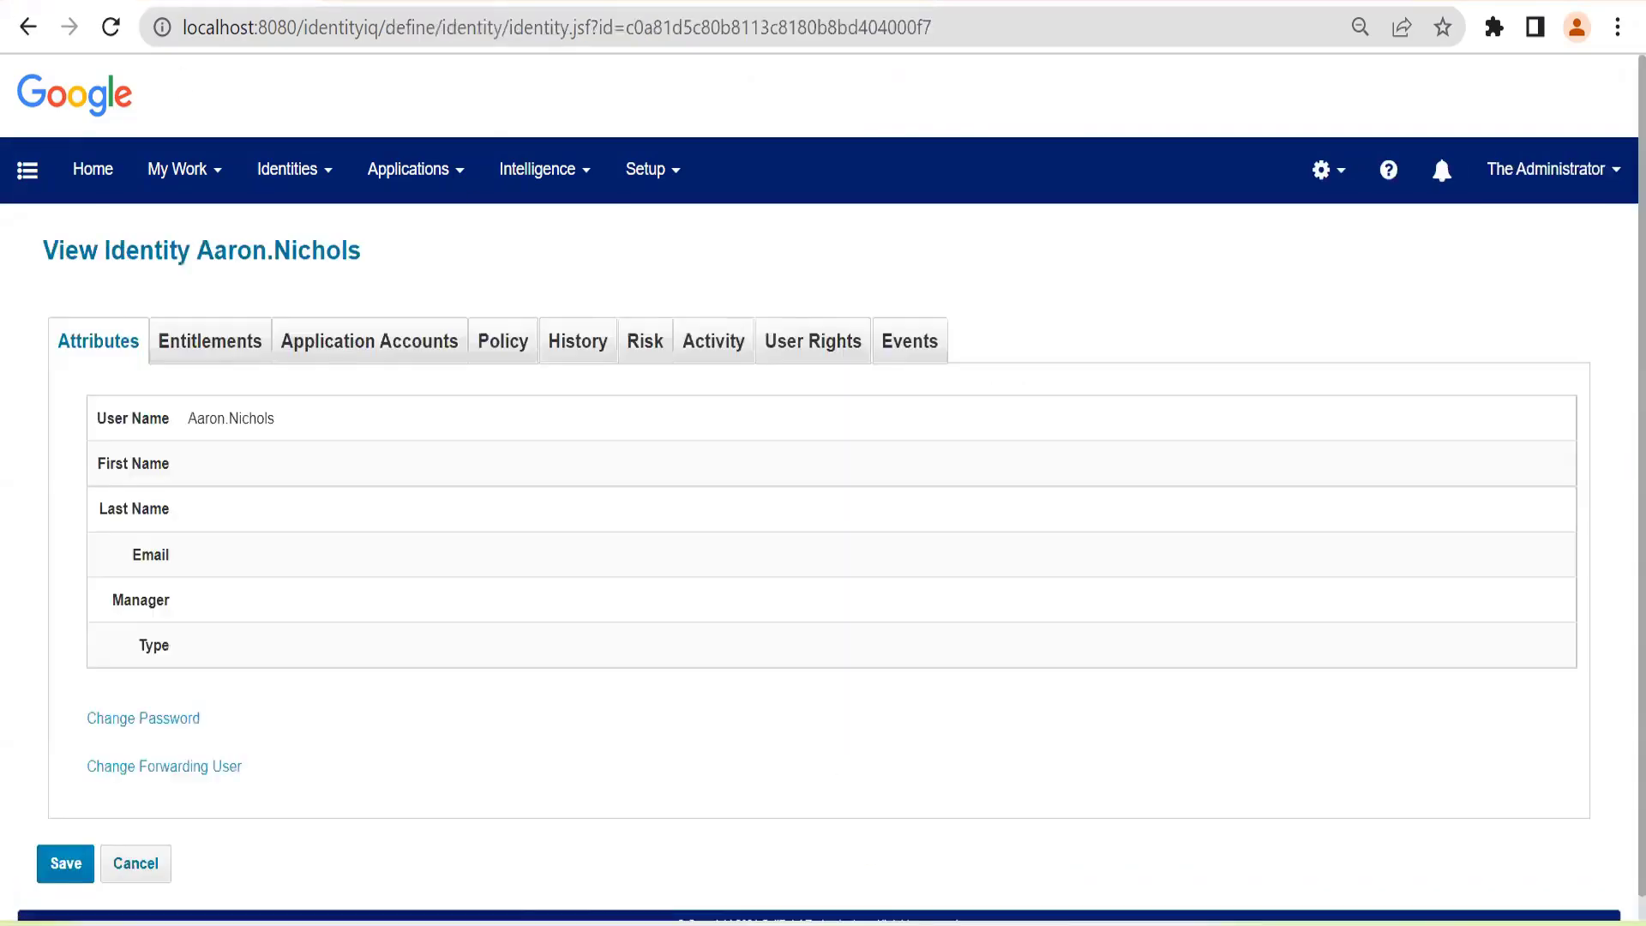
# Step: Reload the open identity to check its name and email attributes, and review the first page of the Identity Warehouse
pyautogui.click(112, 27)
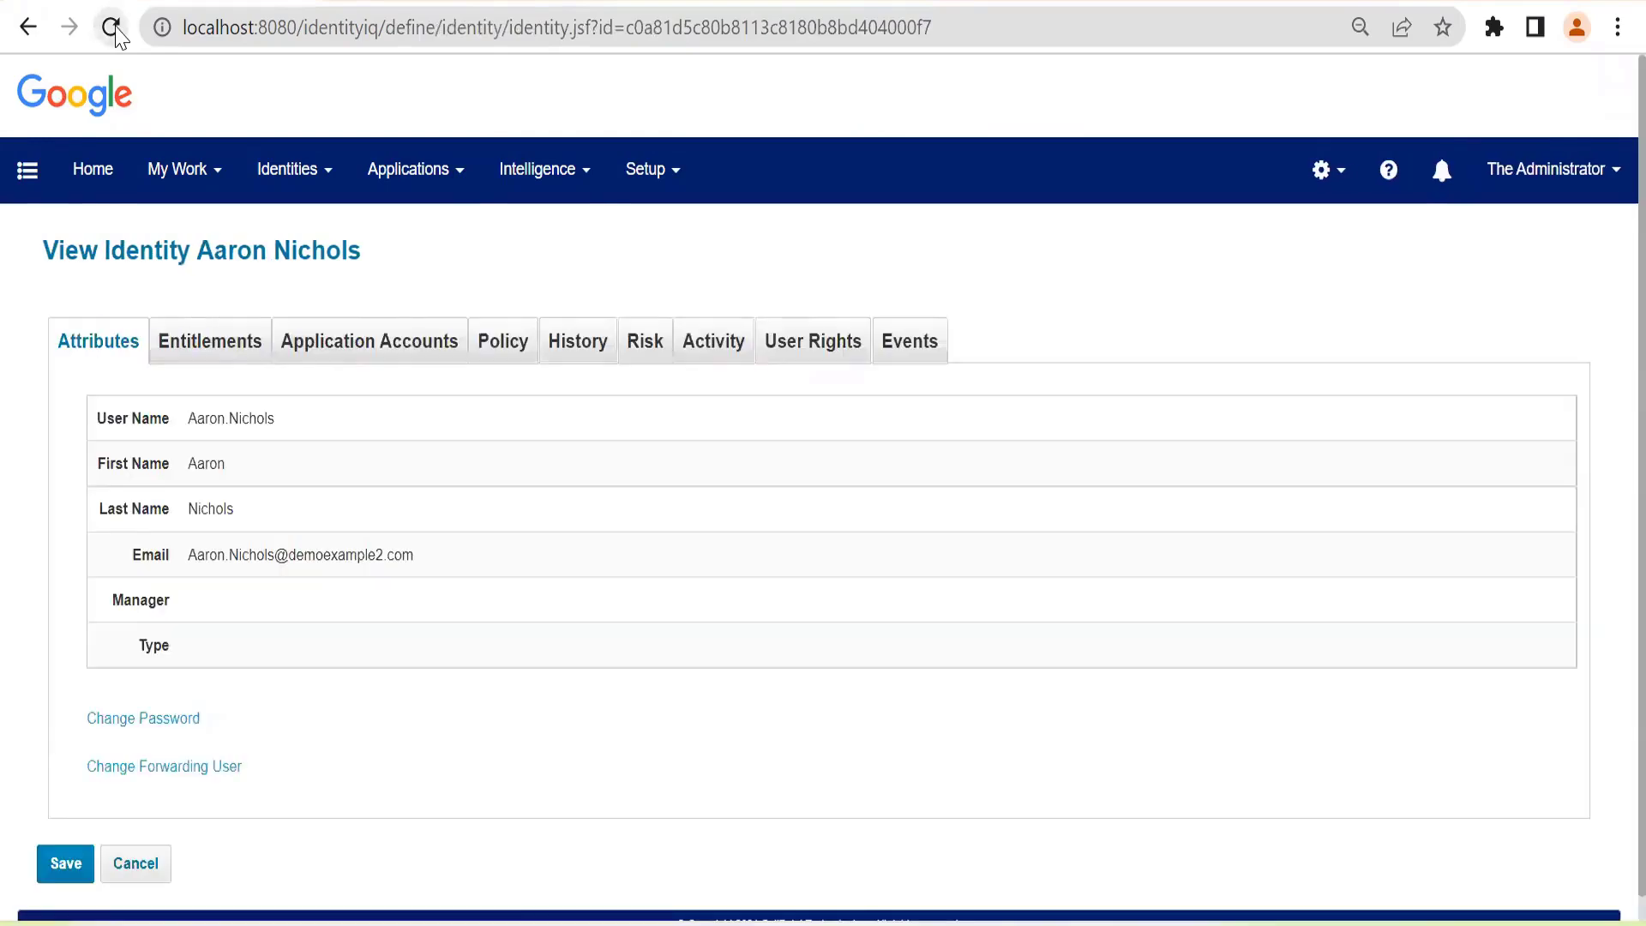
pyautogui.moveTo(199, 508); pyautogui.dragTo(317, 547)
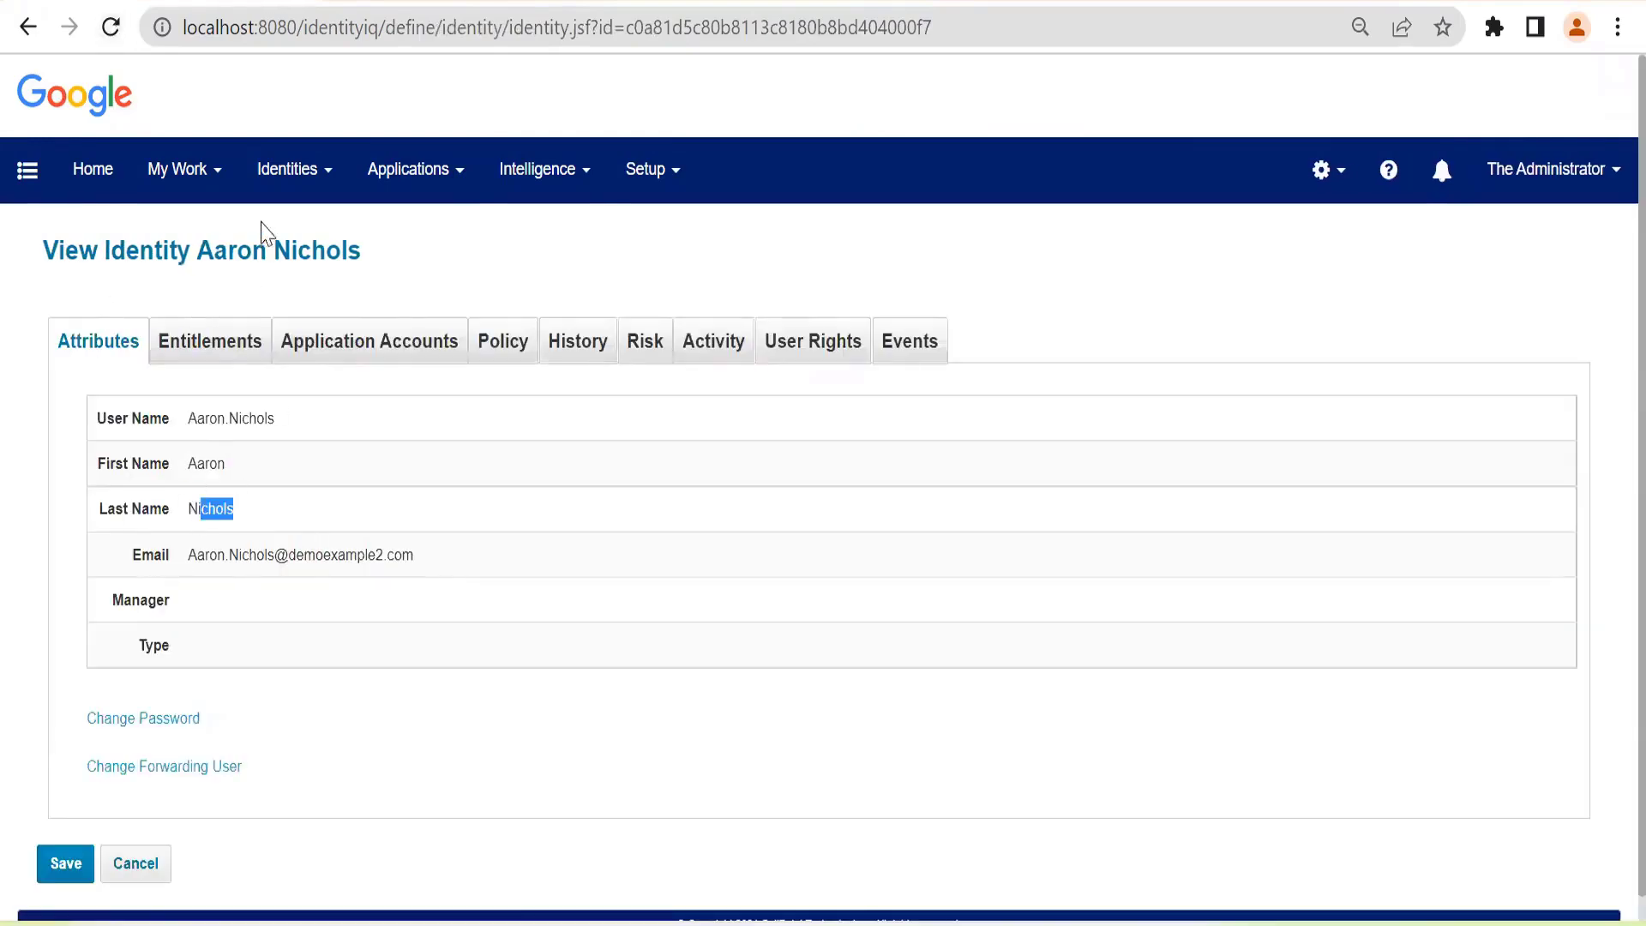
pyautogui.moveTo(301, 209)
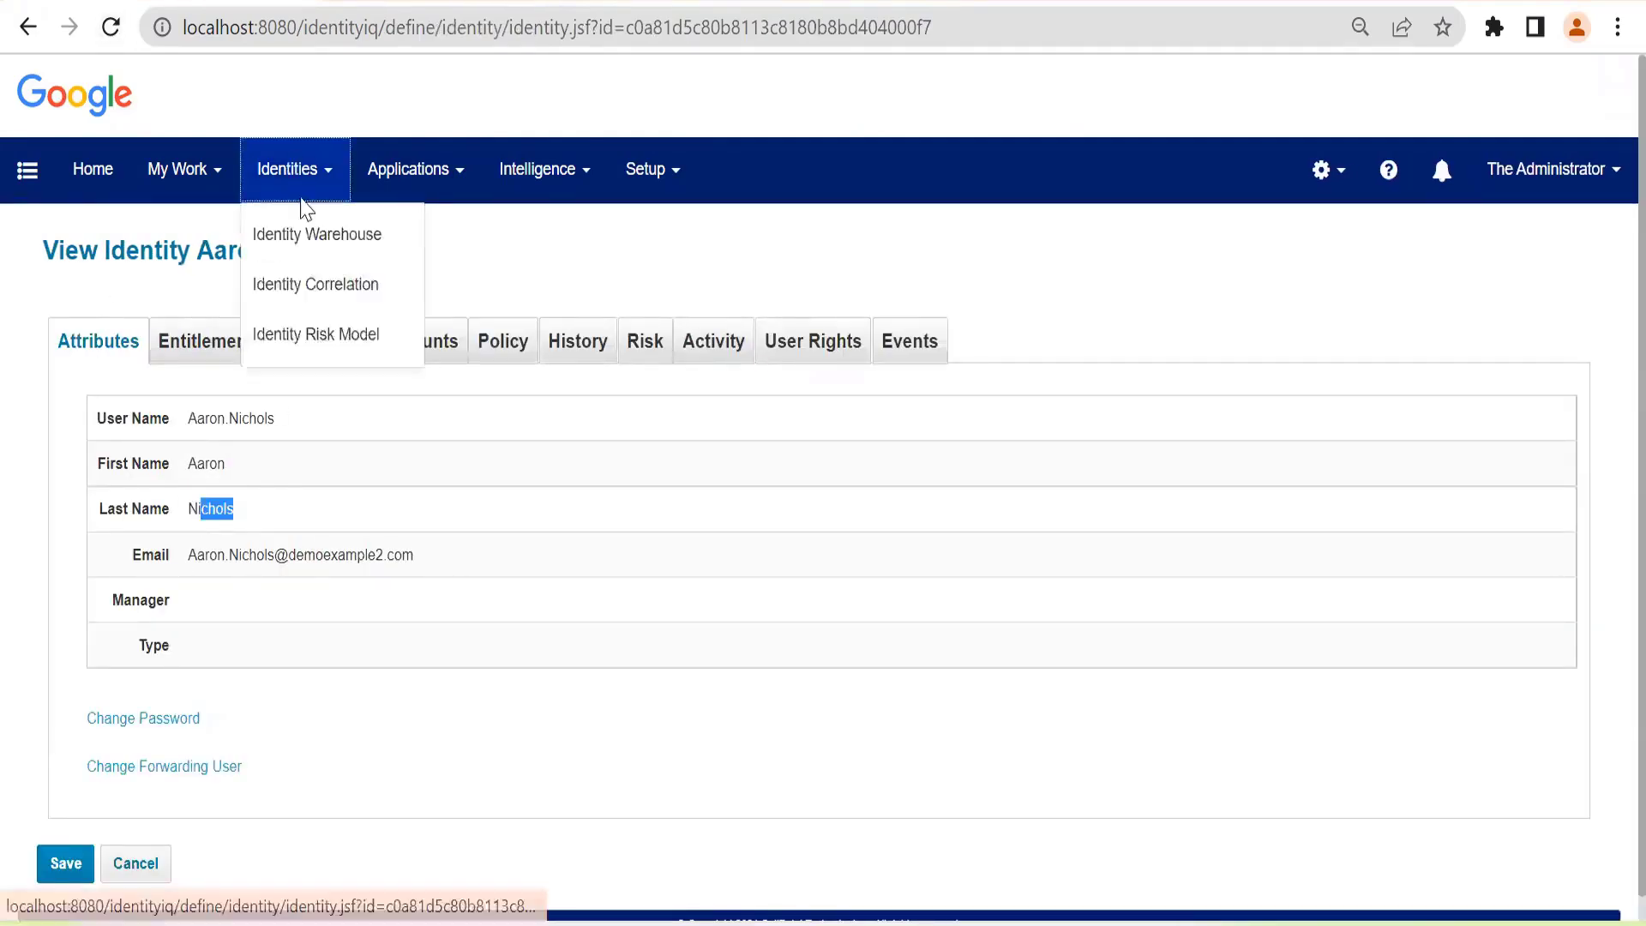
pyautogui.click(317, 235)
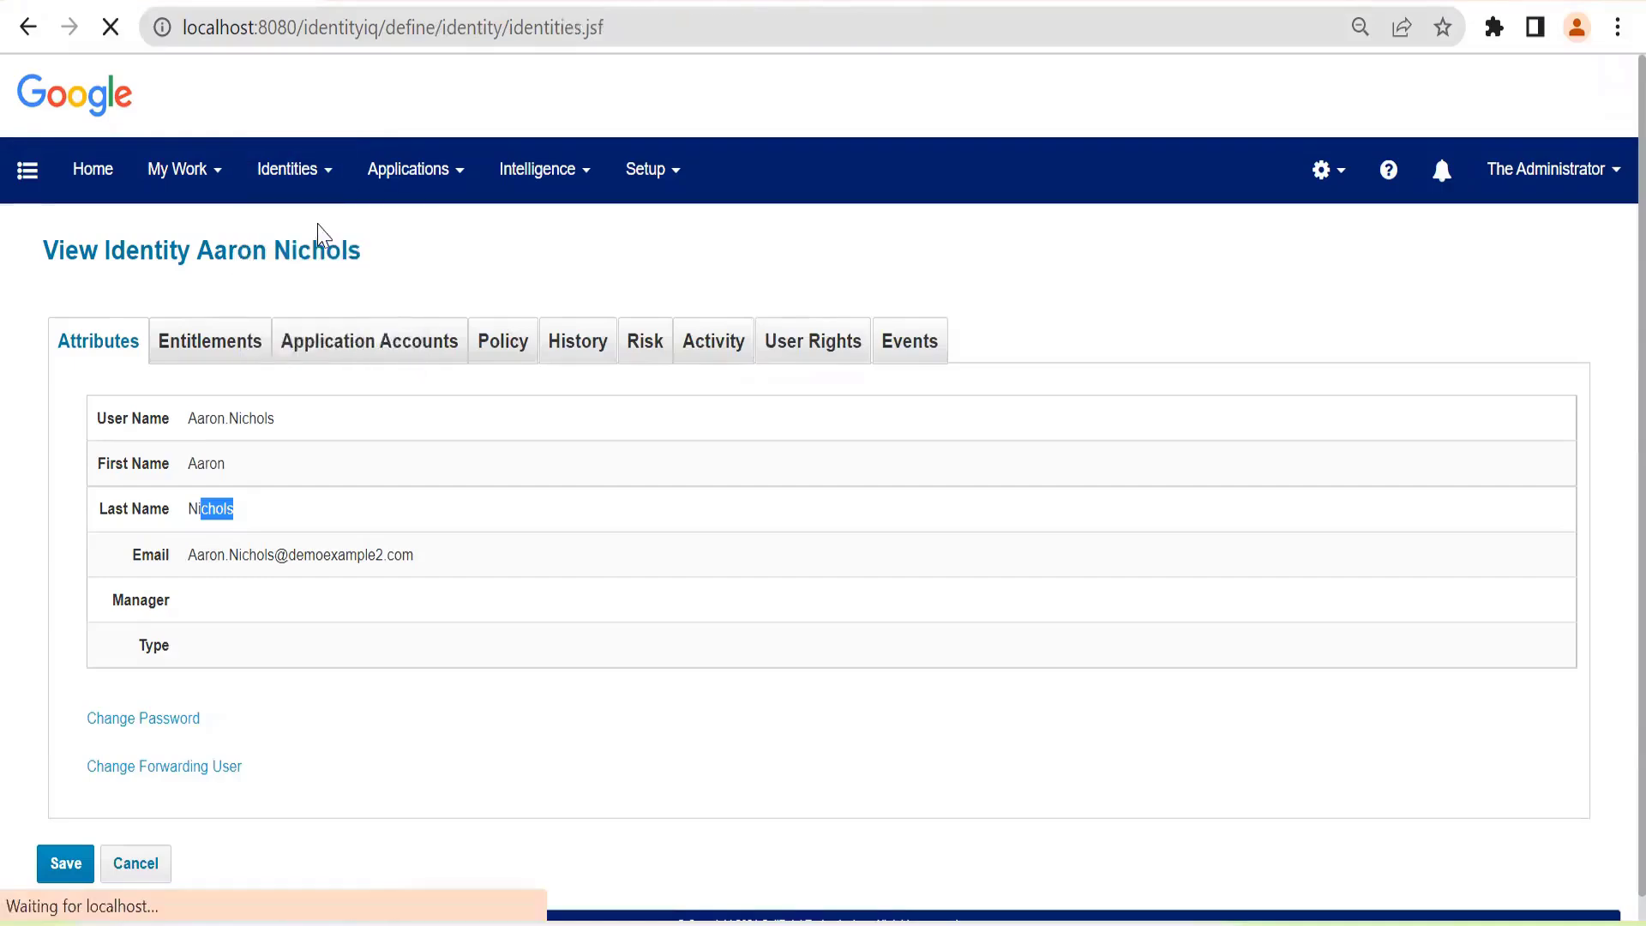
pyautogui.scroll(-8, 369, 623)
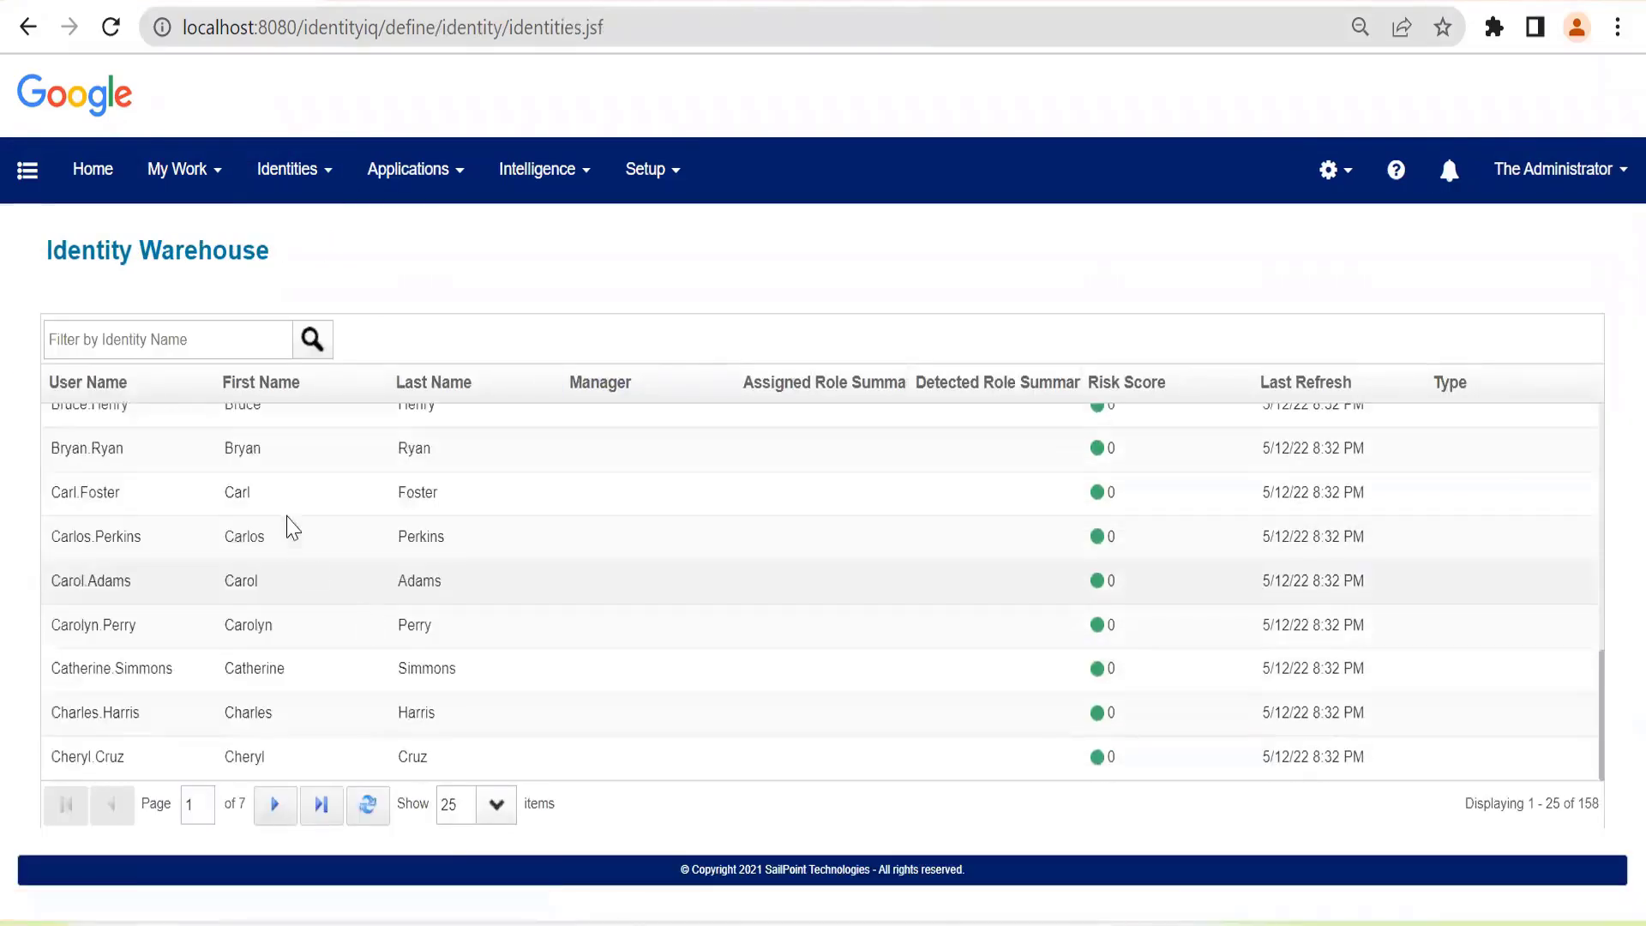
pyautogui.scroll(8, 287, 498)
pyautogui.scroll(-1, 291, 549)
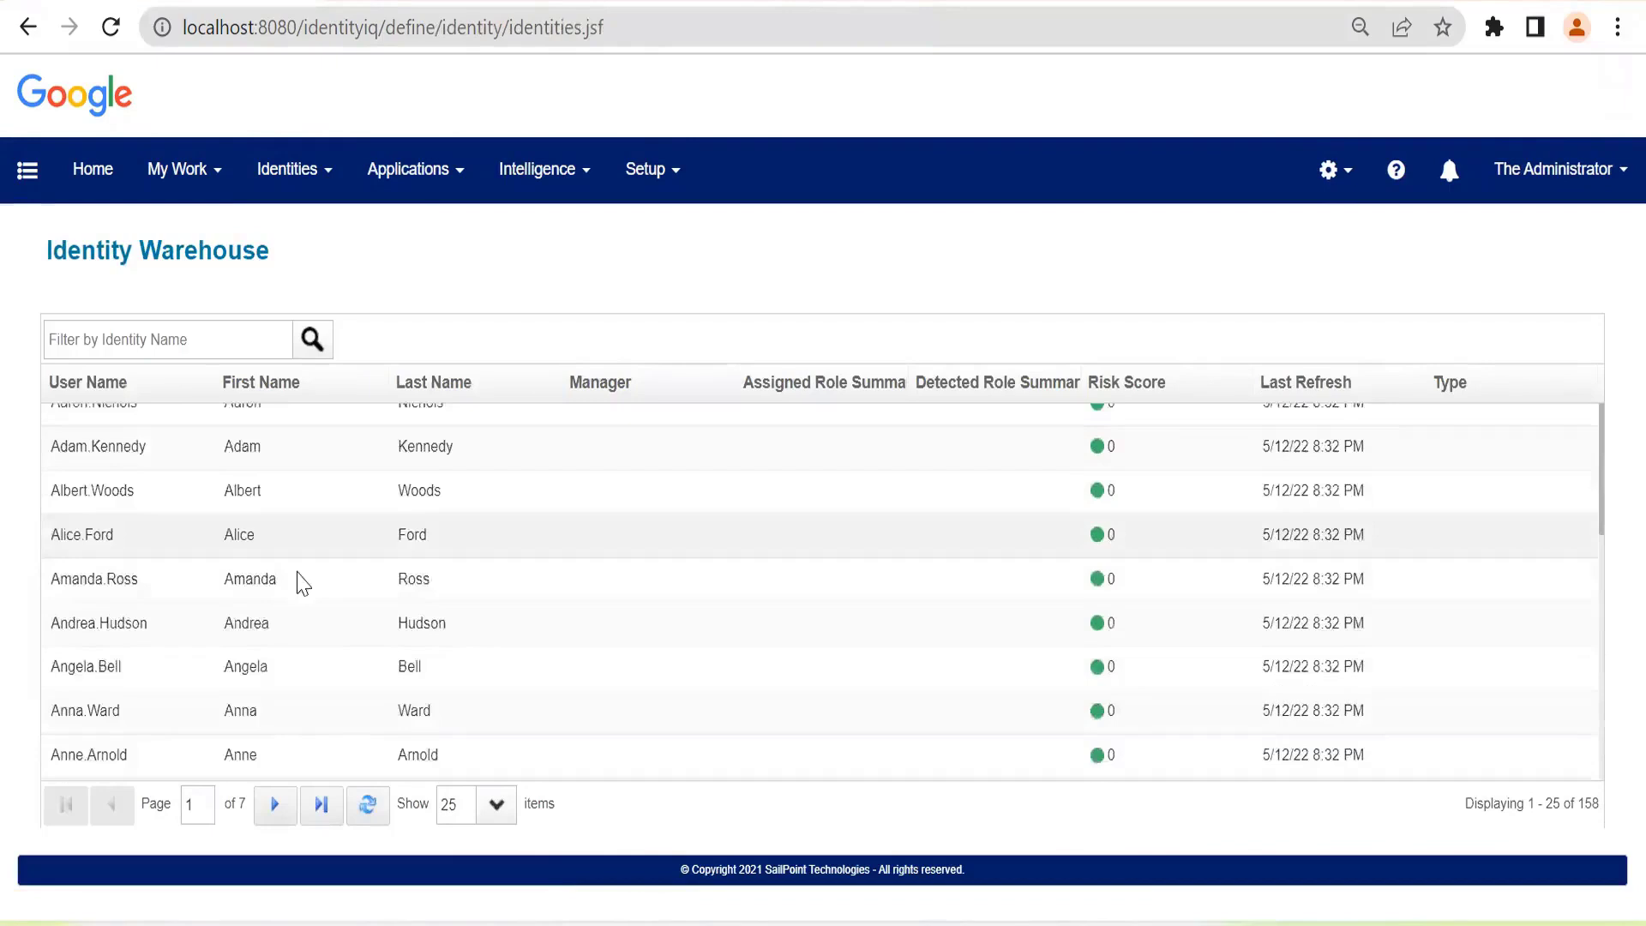
pyautogui.scroll(-8, 343, 557)
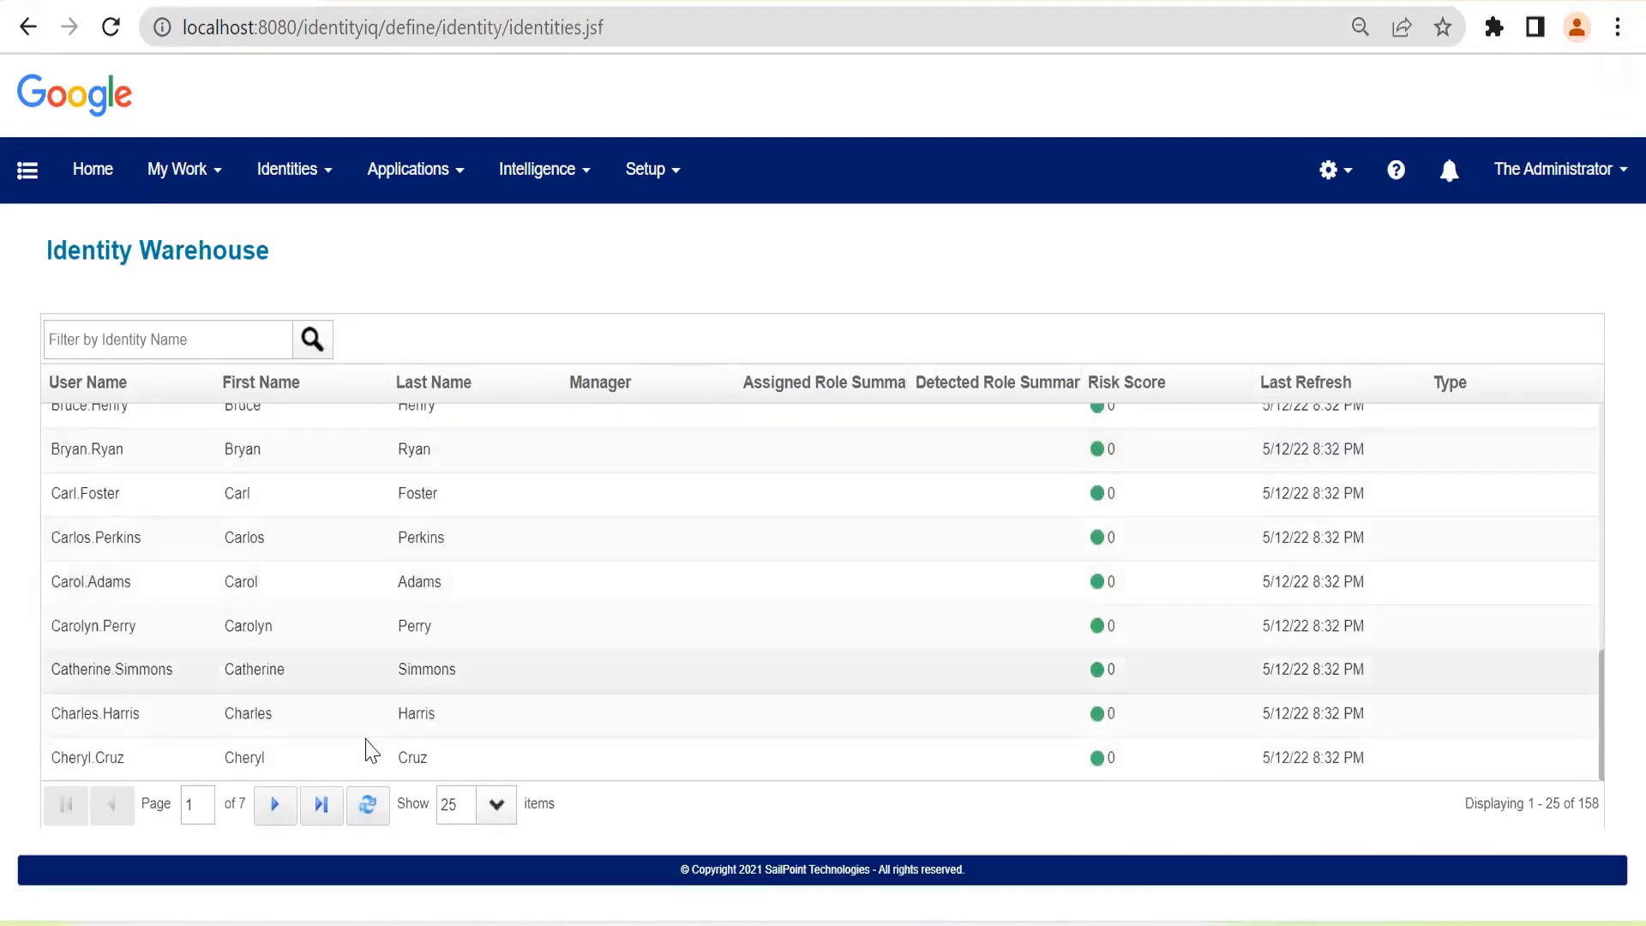
# Step: Open the fifth identity on page 3 of the Identity Warehouse, check its name and email attributes, and leave without saving
pyautogui.click(273, 804)
pyautogui.click(268, 806)
pyautogui.click(243, 592)
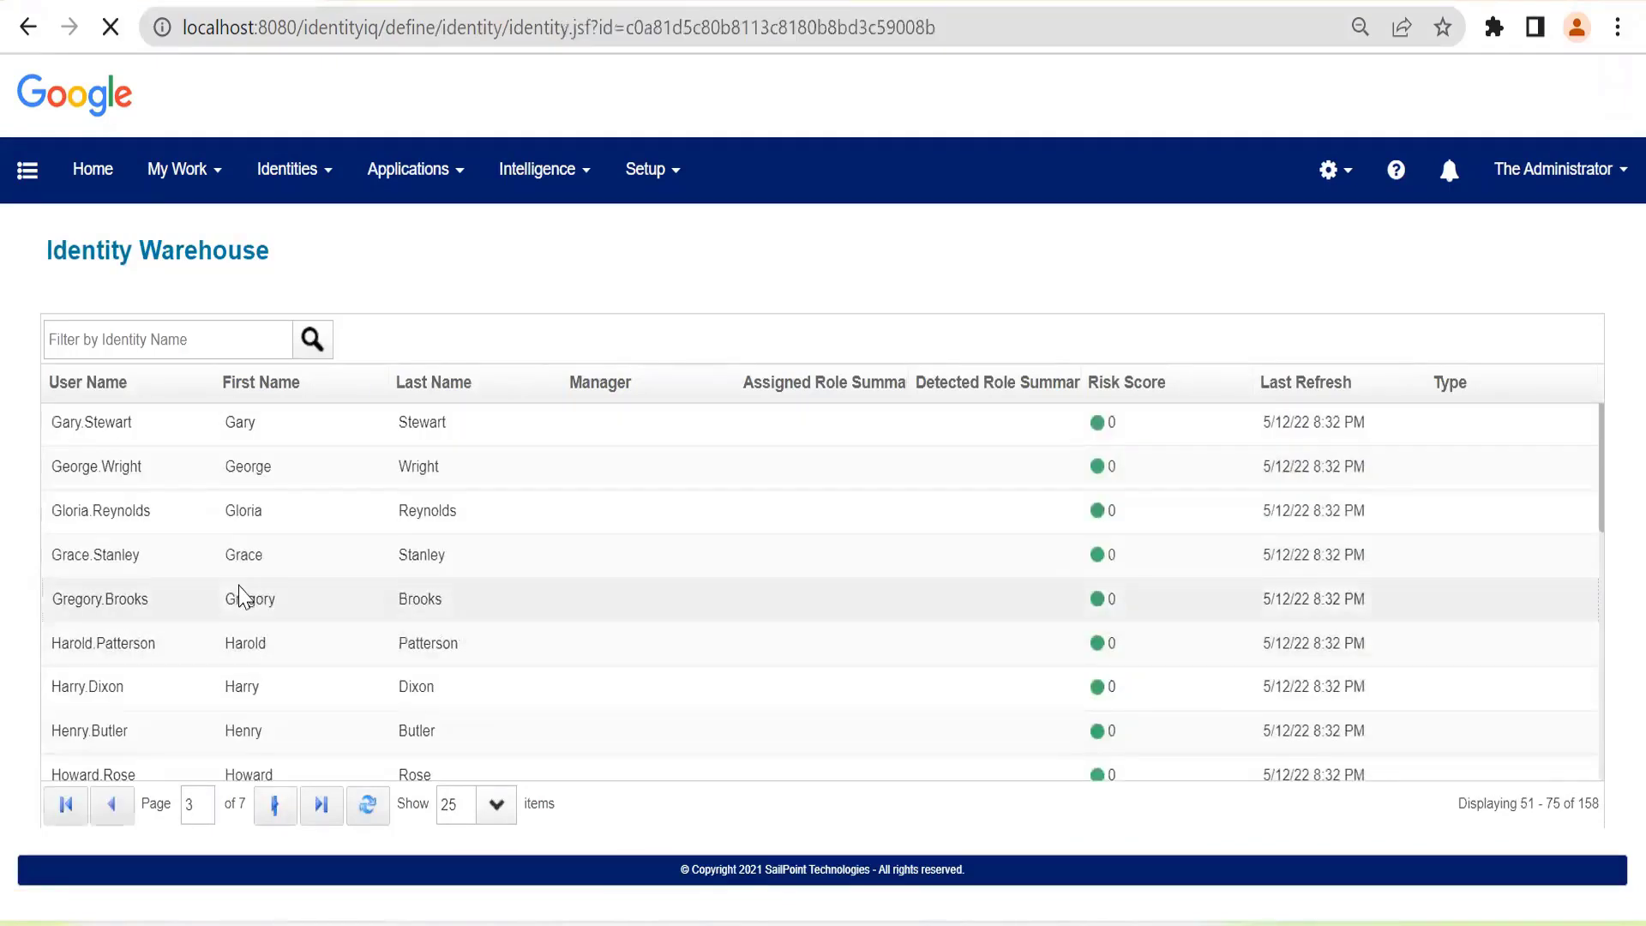
pyautogui.moveTo(181, 461); pyautogui.dragTo(439, 558)
pyautogui.click(439, 558)
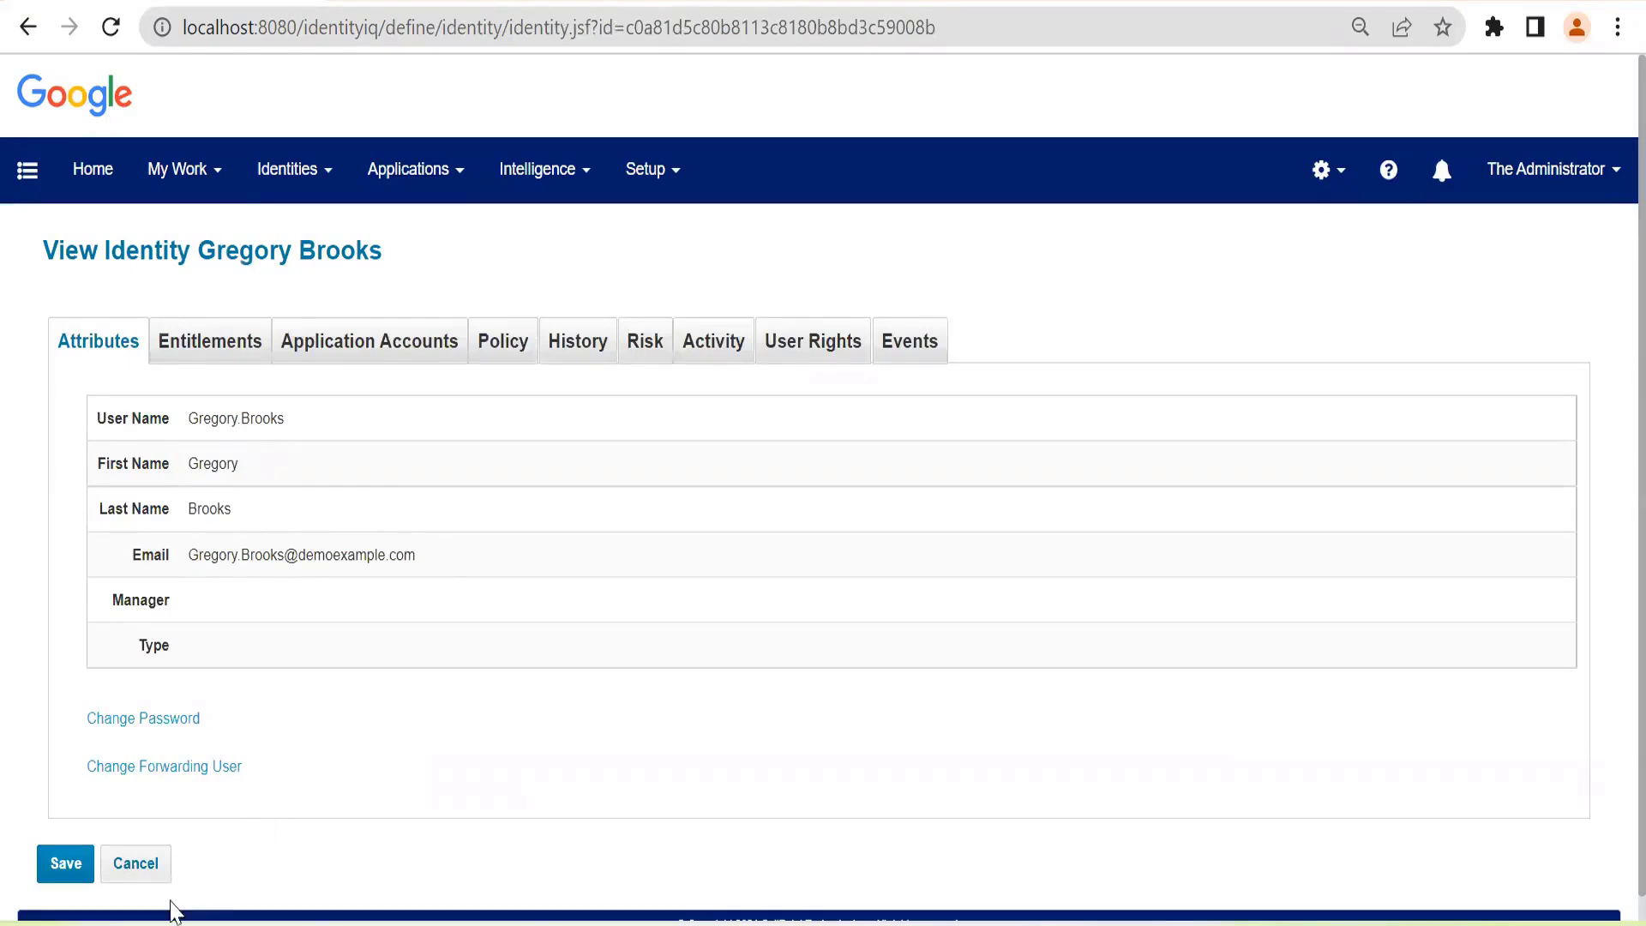
pyautogui.click(130, 883)
# Step: Add the HRMS application's fullName attribute as a source mapping for the Display Name identity attribute and save it
pyautogui.click(83, 172)
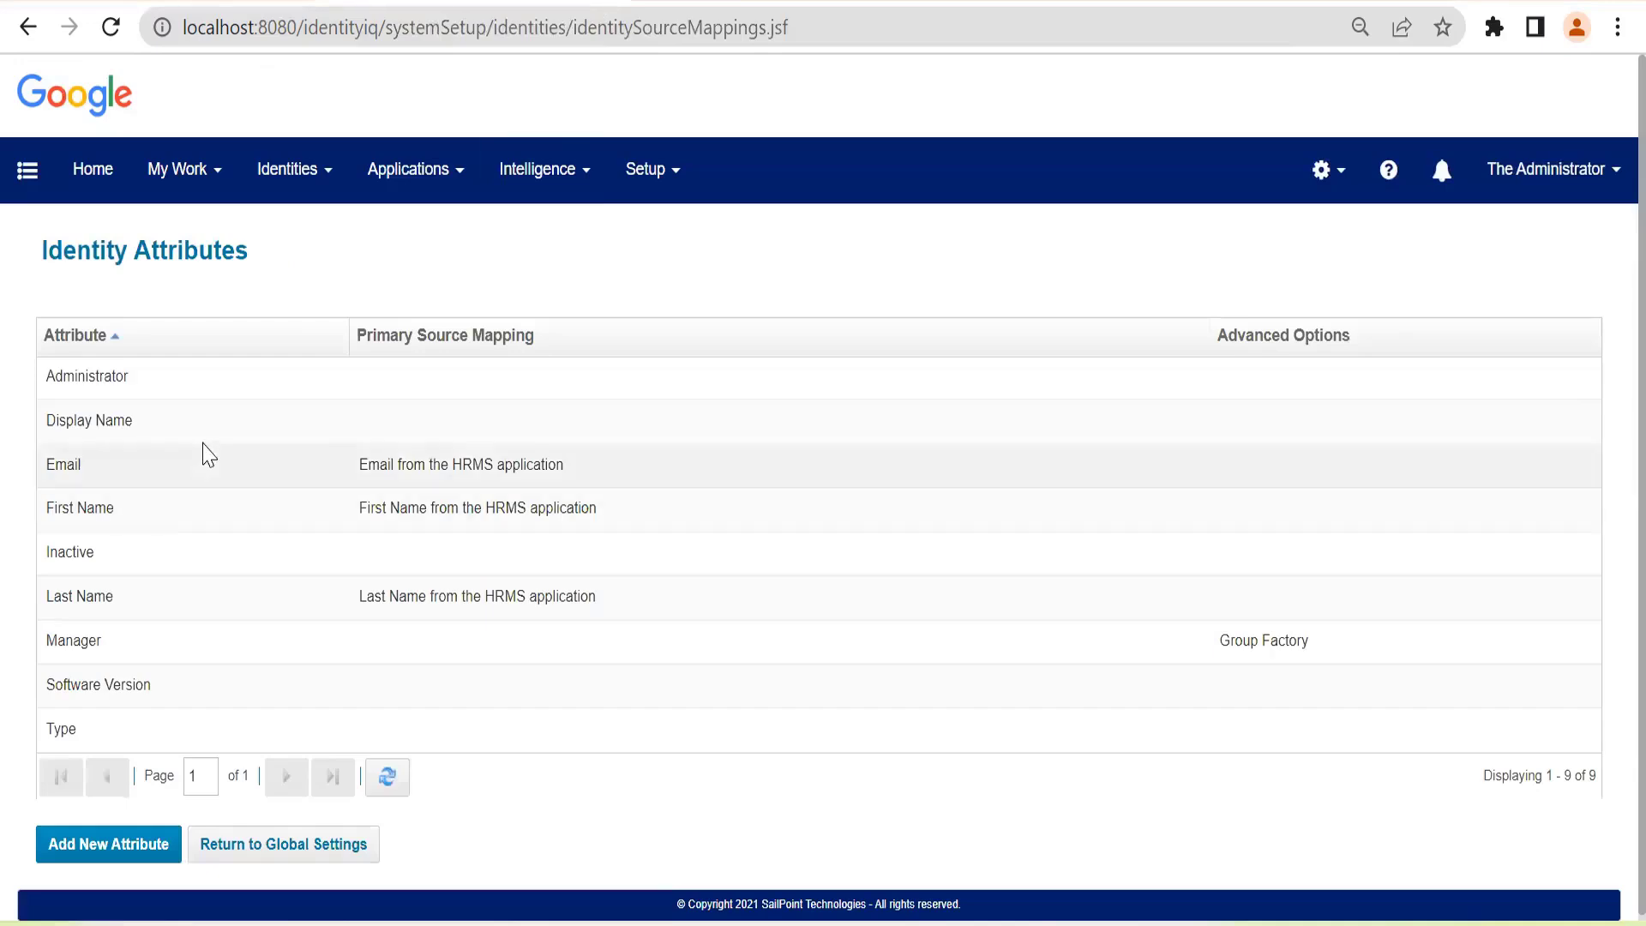
pyautogui.click(202, 439)
pyautogui.scroll(-3, 314, 566)
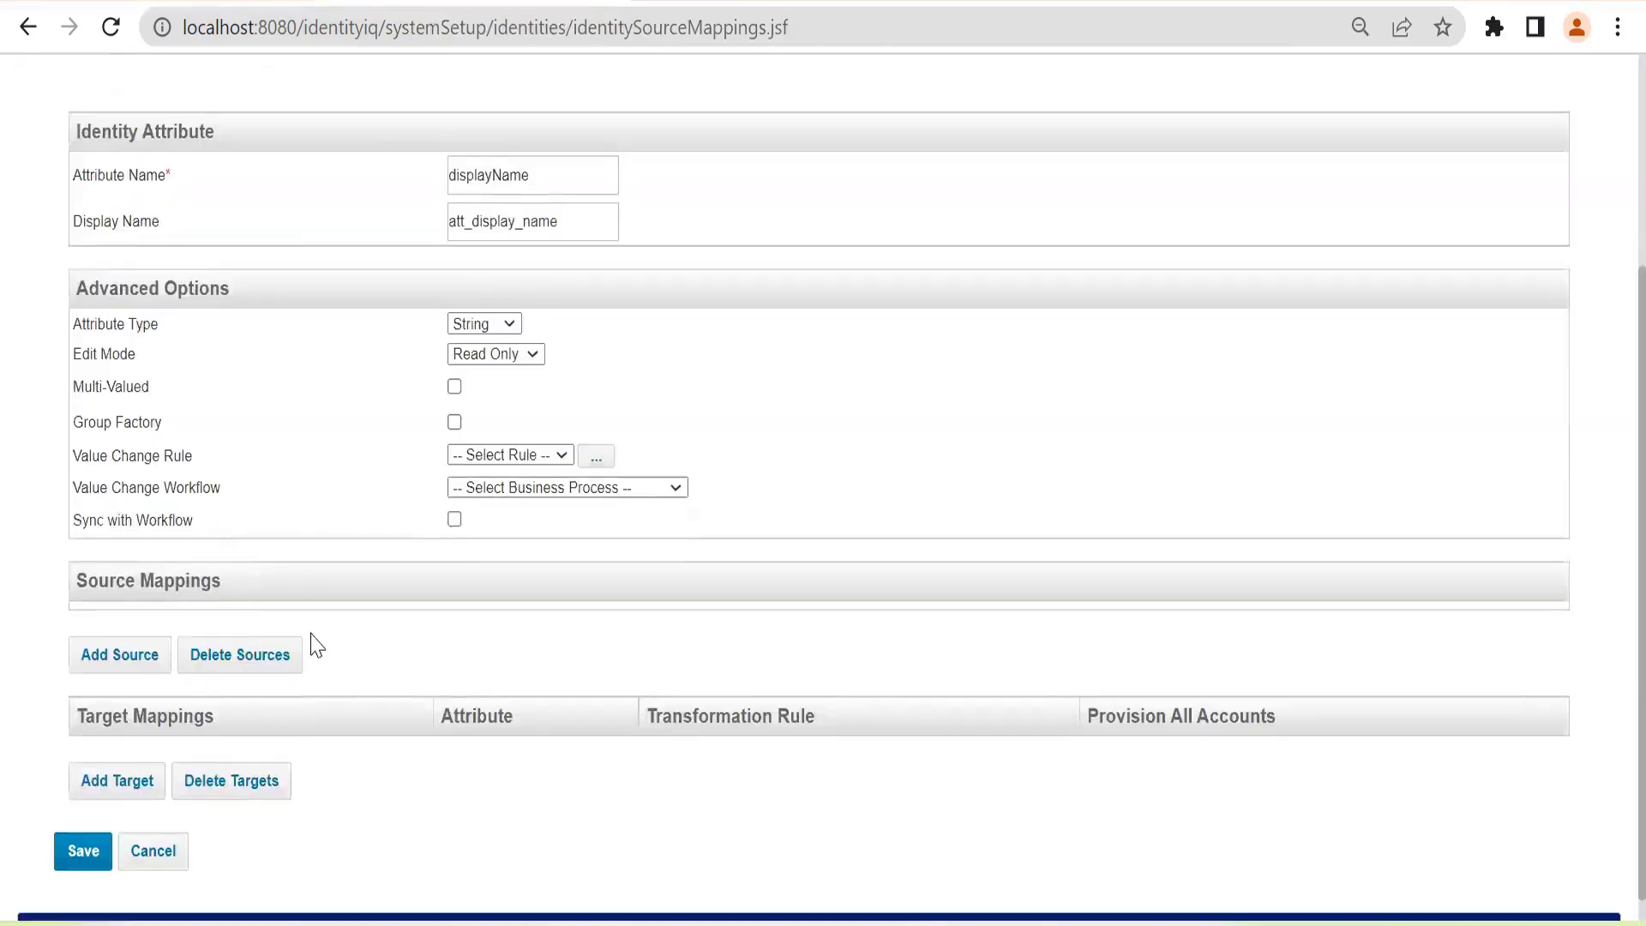
pyautogui.click(120, 656)
pyautogui.click(897, 240)
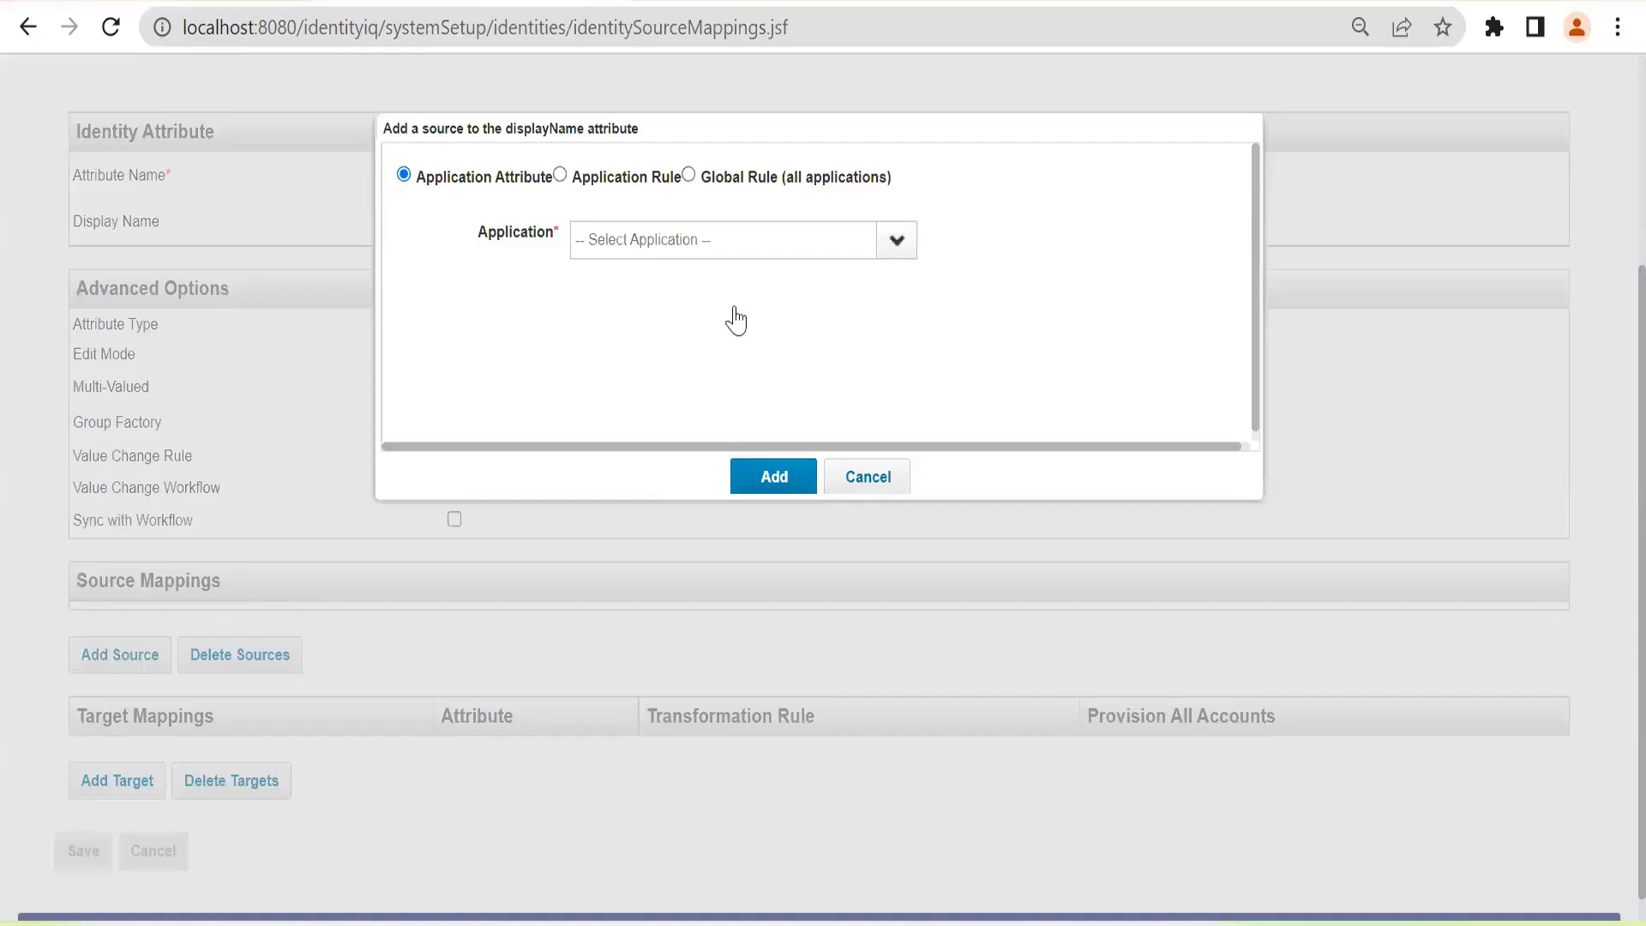
pyautogui.click(631, 276)
pyautogui.click(643, 273)
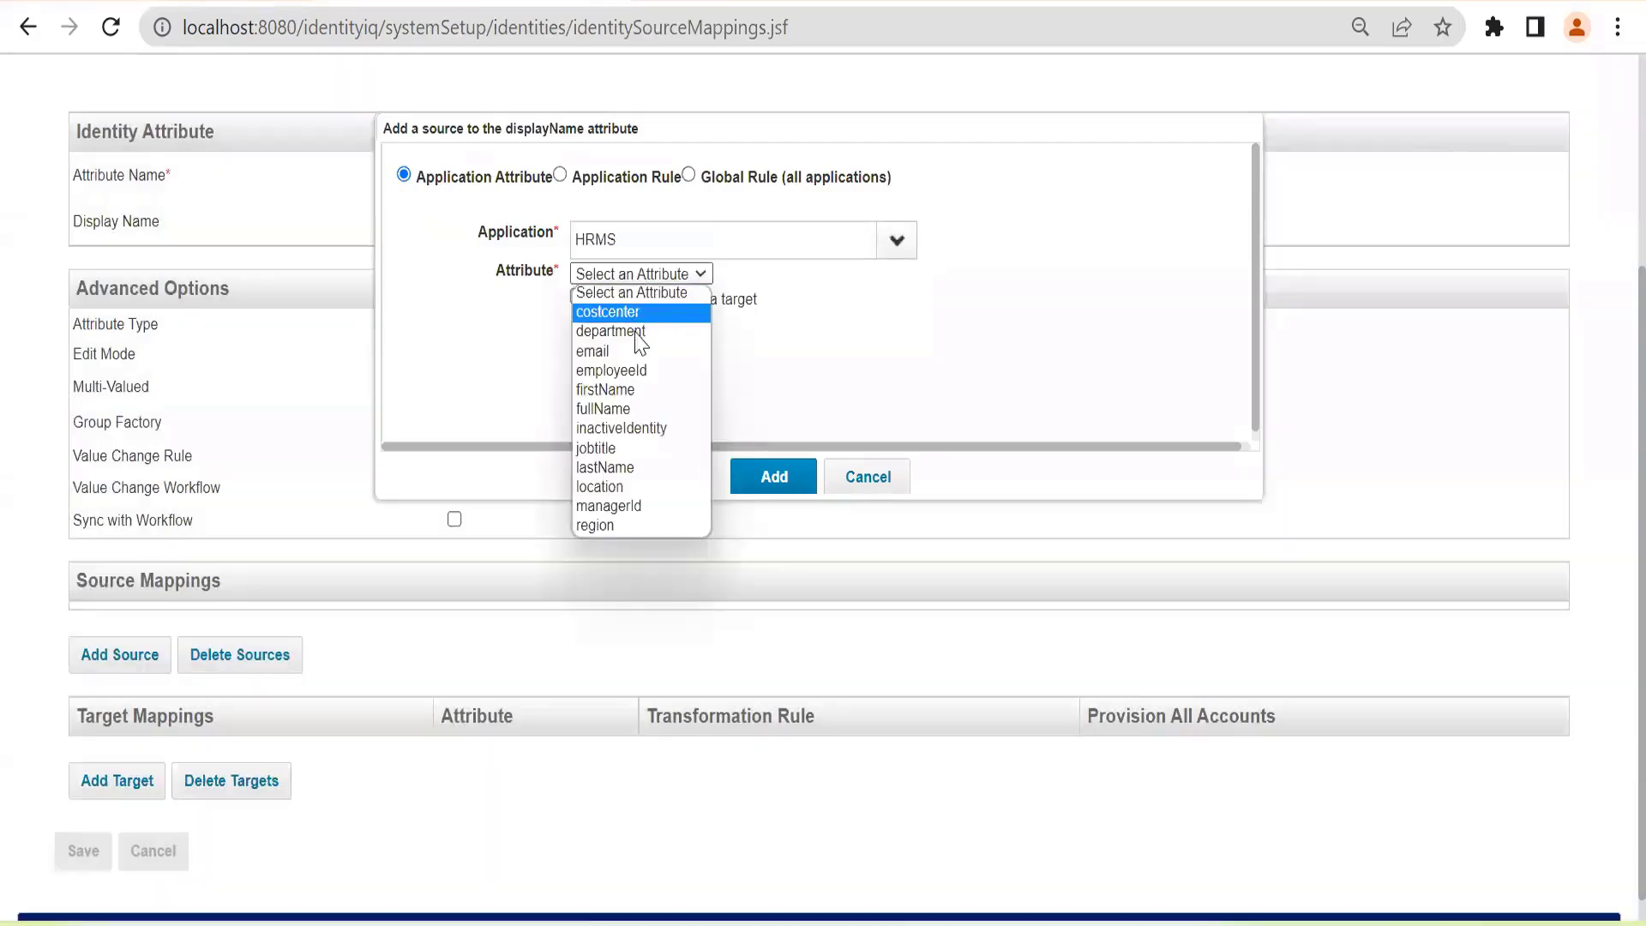
pyautogui.click(637, 409)
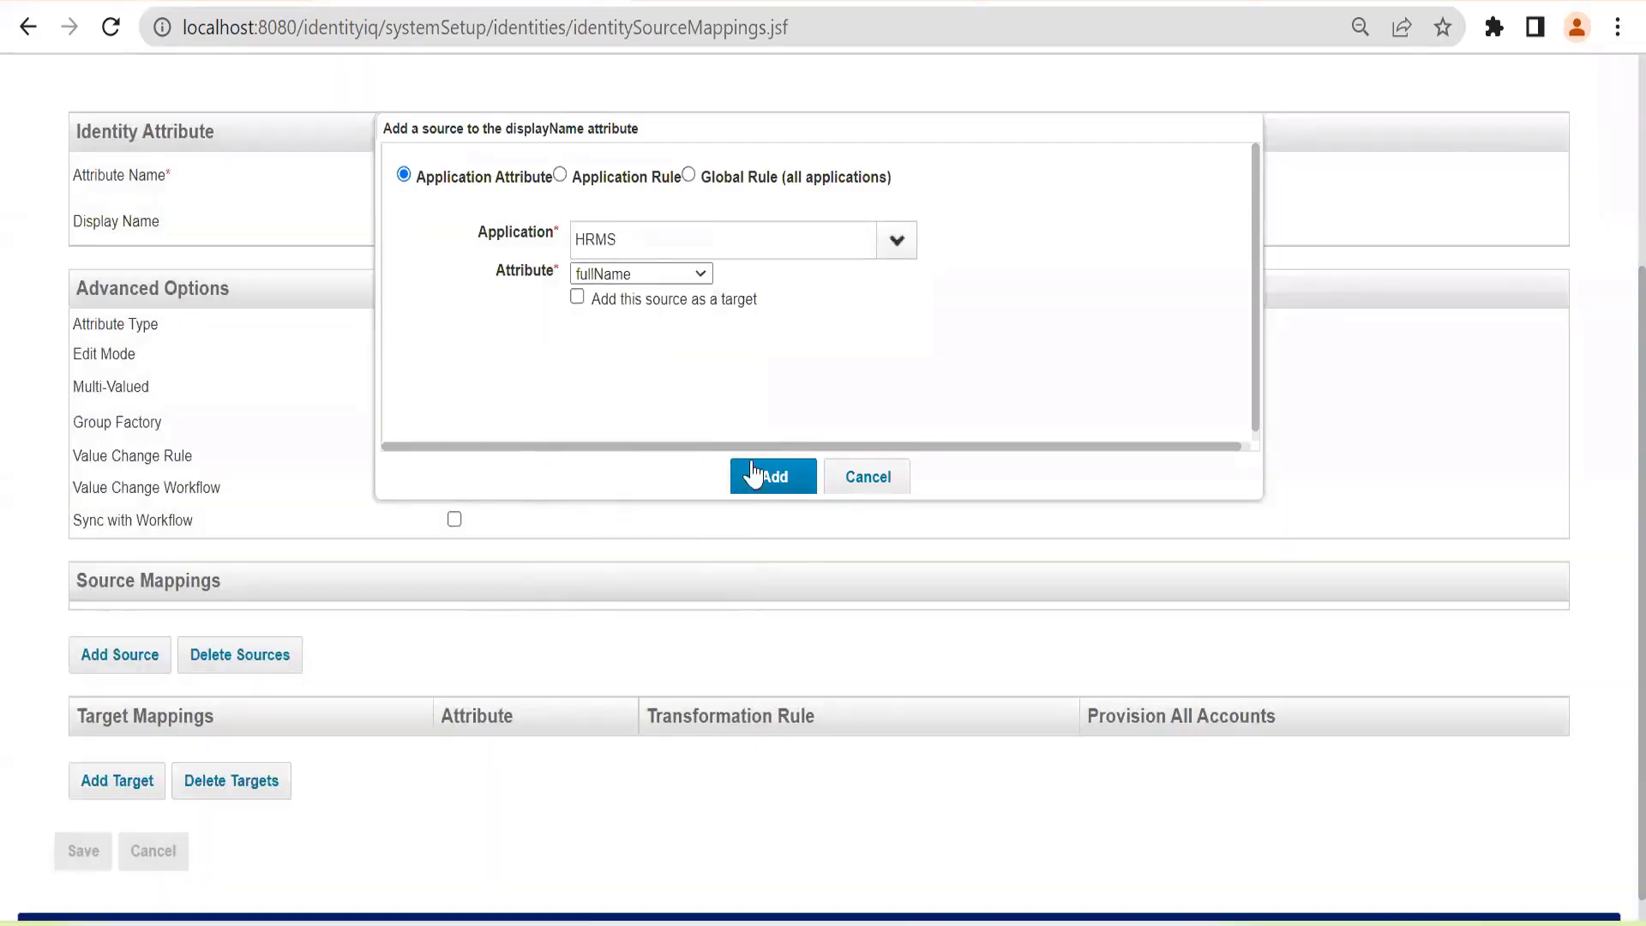
pyautogui.click(754, 471)
pyautogui.click(74, 878)
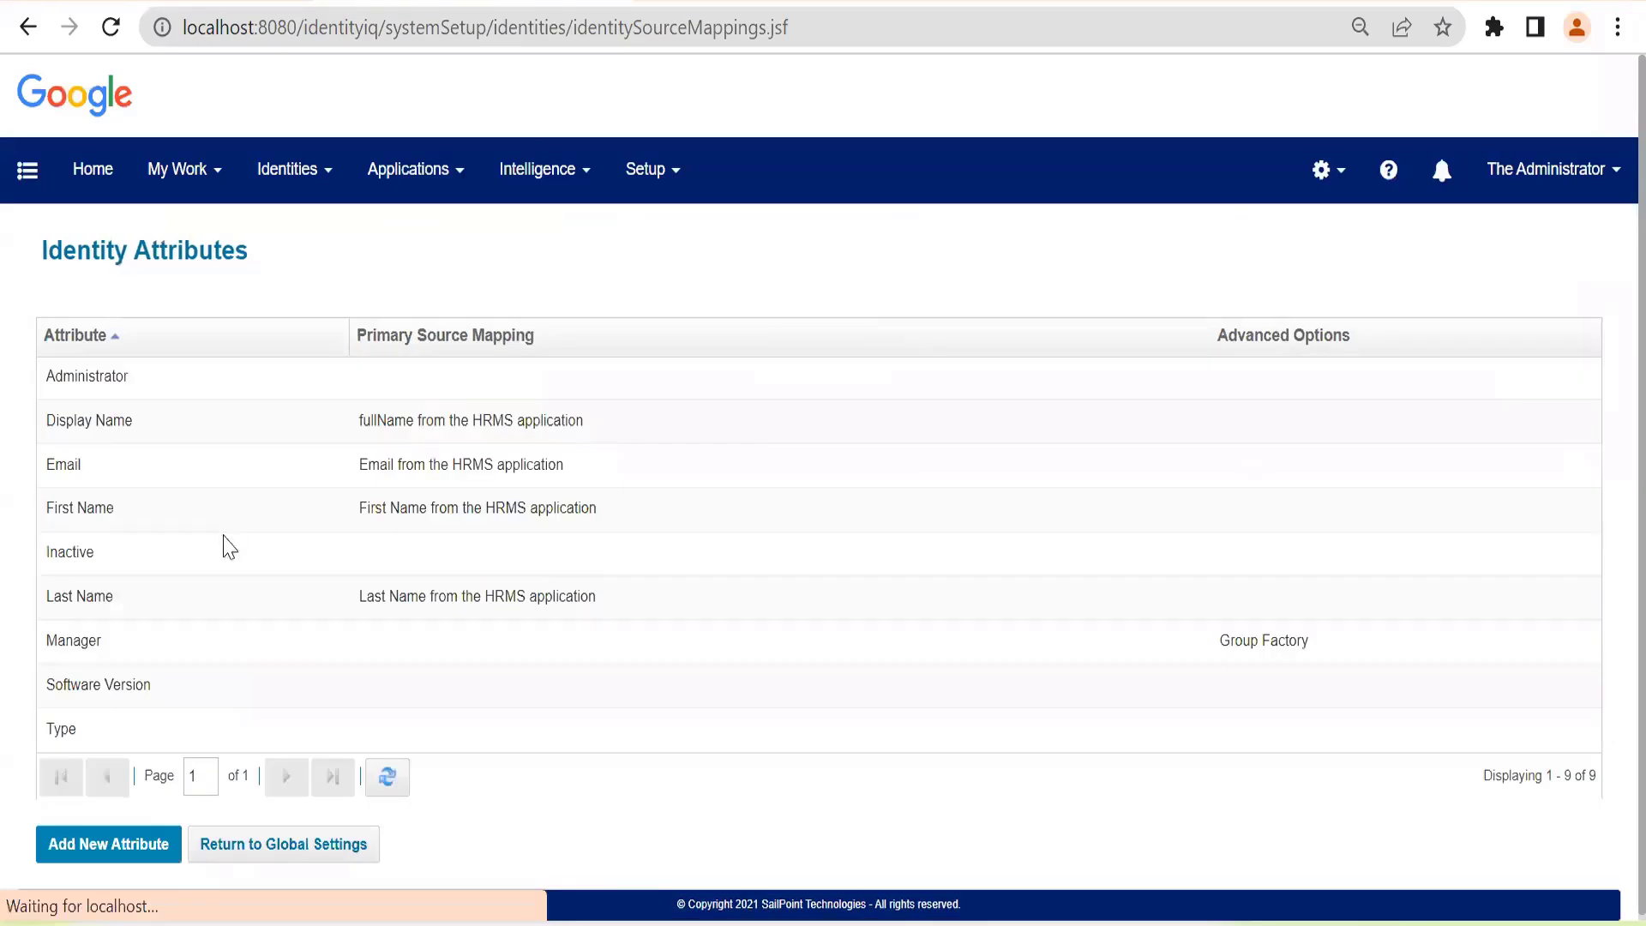
# Step: Open the Inactive identity attribute, and switch to Excel to examine the inactiveIdentity column of the AuthEmployees sheet
pyautogui.click(155, 568)
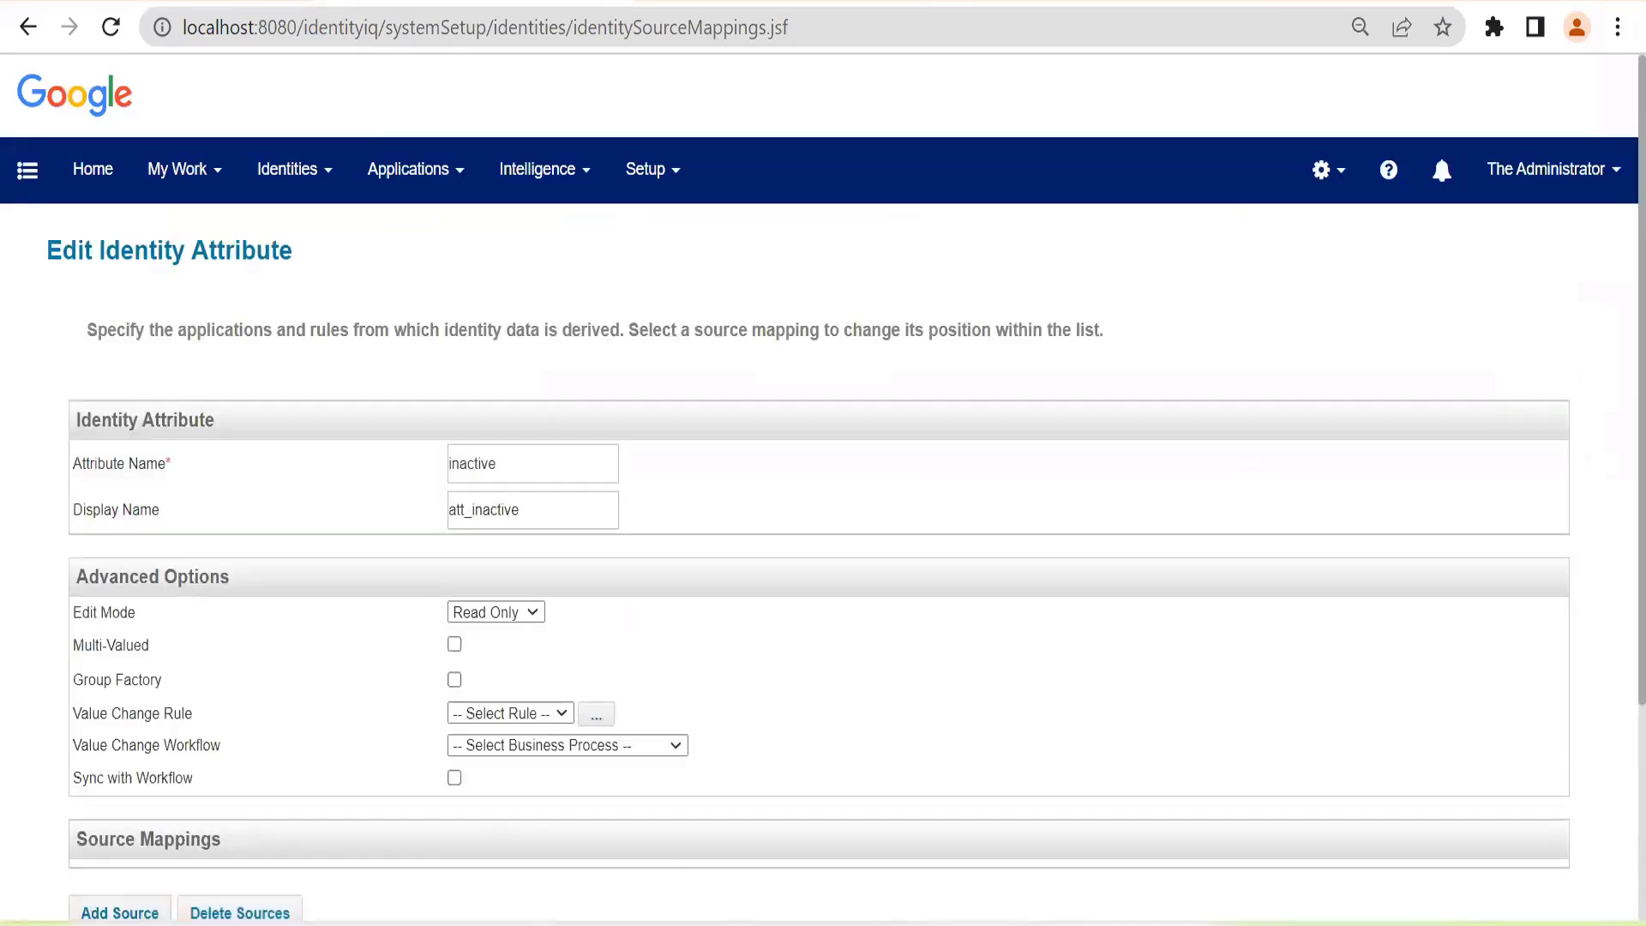
pyautogui.hotkey('alt', 'Tab')
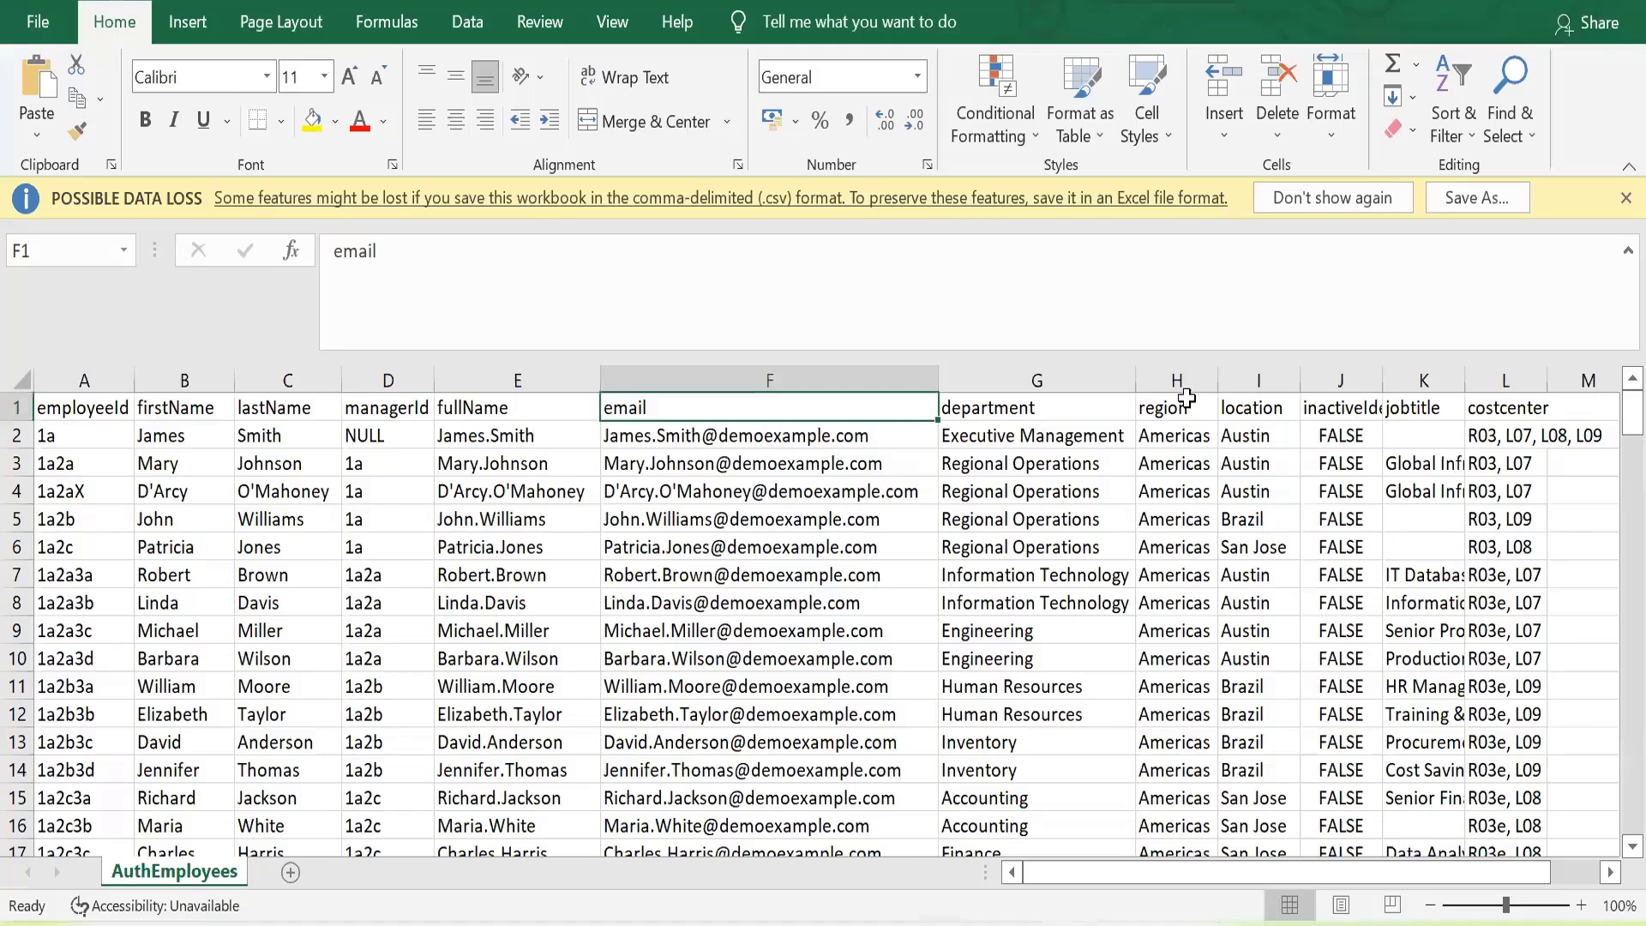
pyautogui.click(1338, 408)
pyautogui.click(1340, 547)
pyautogui.scroll(-2, 1340, 699)
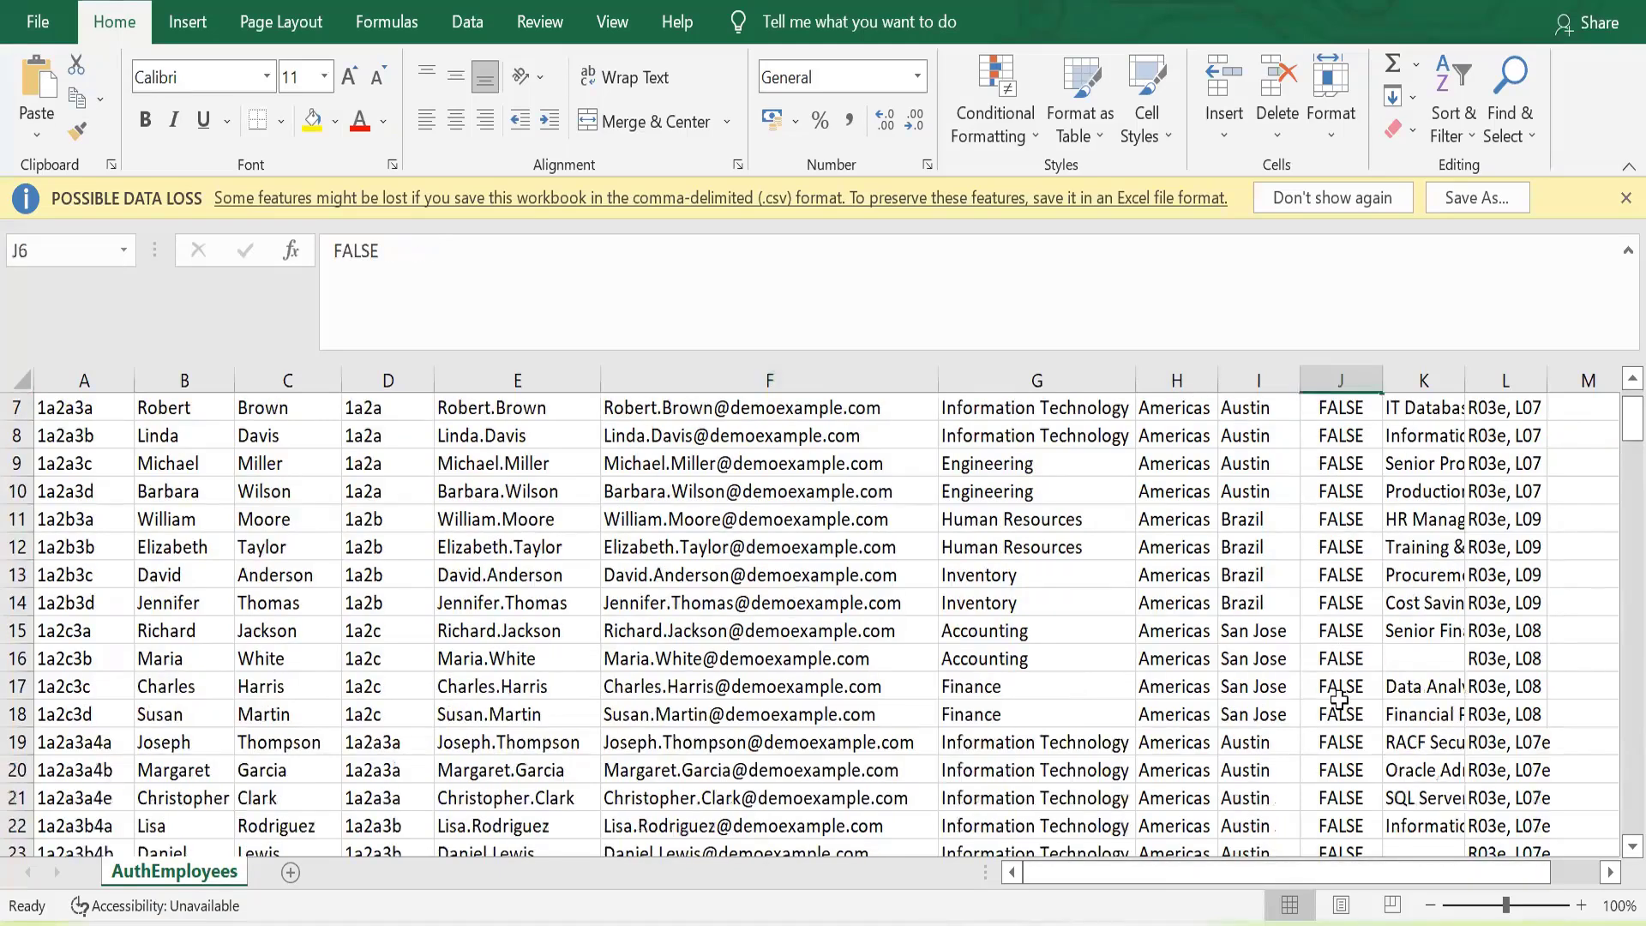
pyautogui.scroll(-4, 1339, 699)
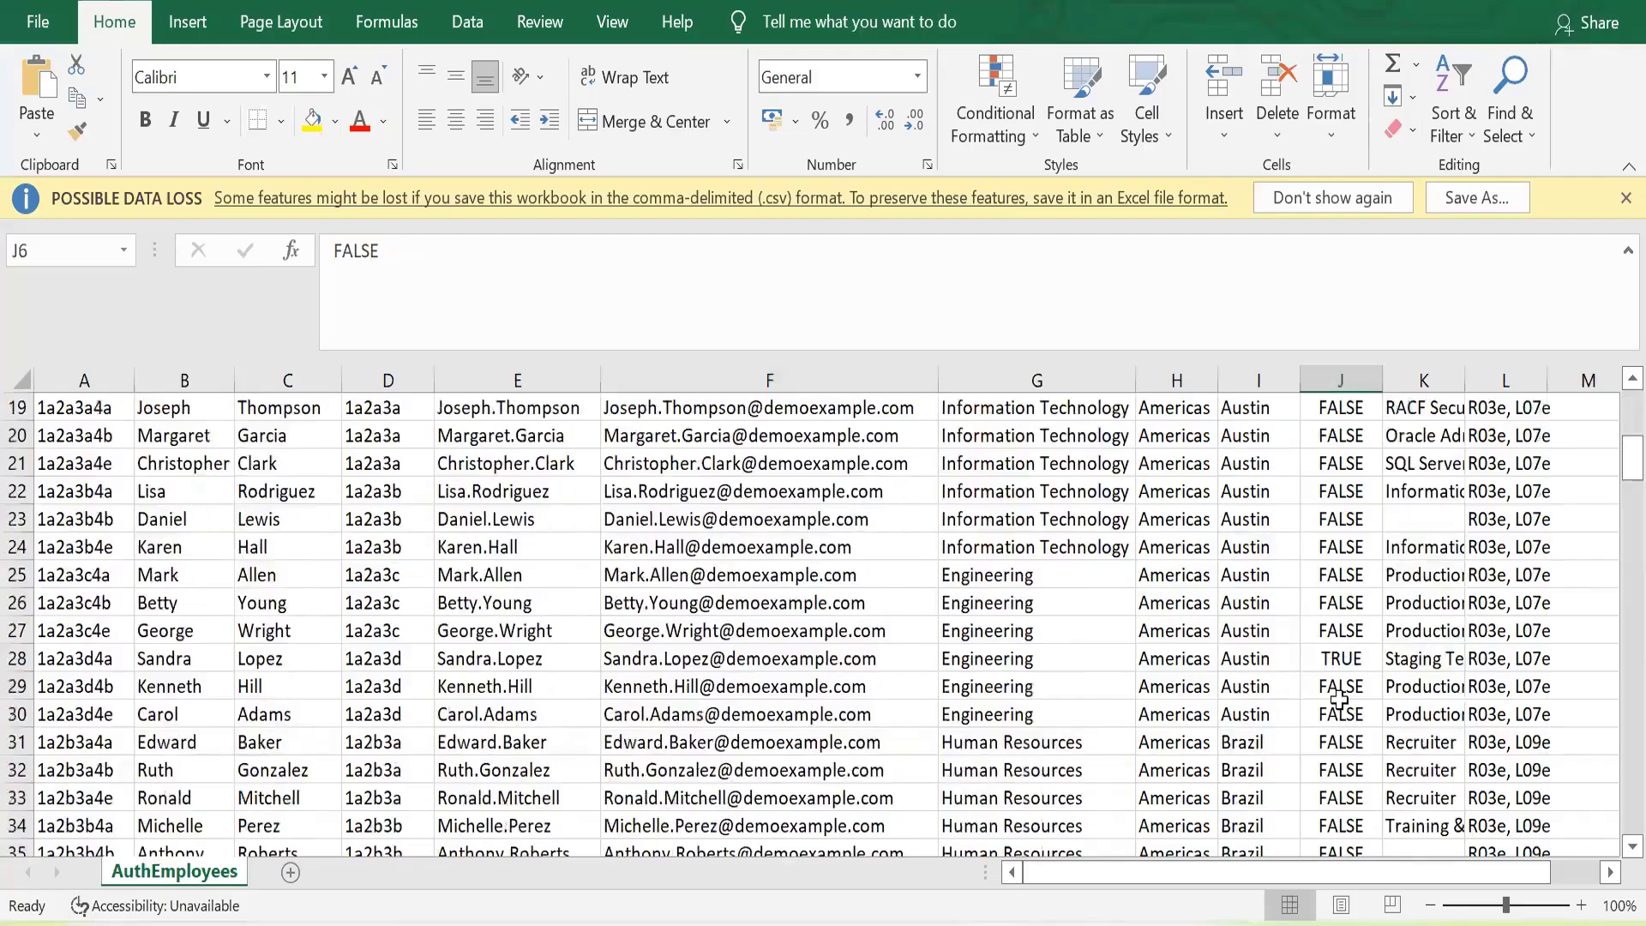
pyautogui.scroll(-6, 1339, 699)
pyautogui.scroll(5, 411, 725)
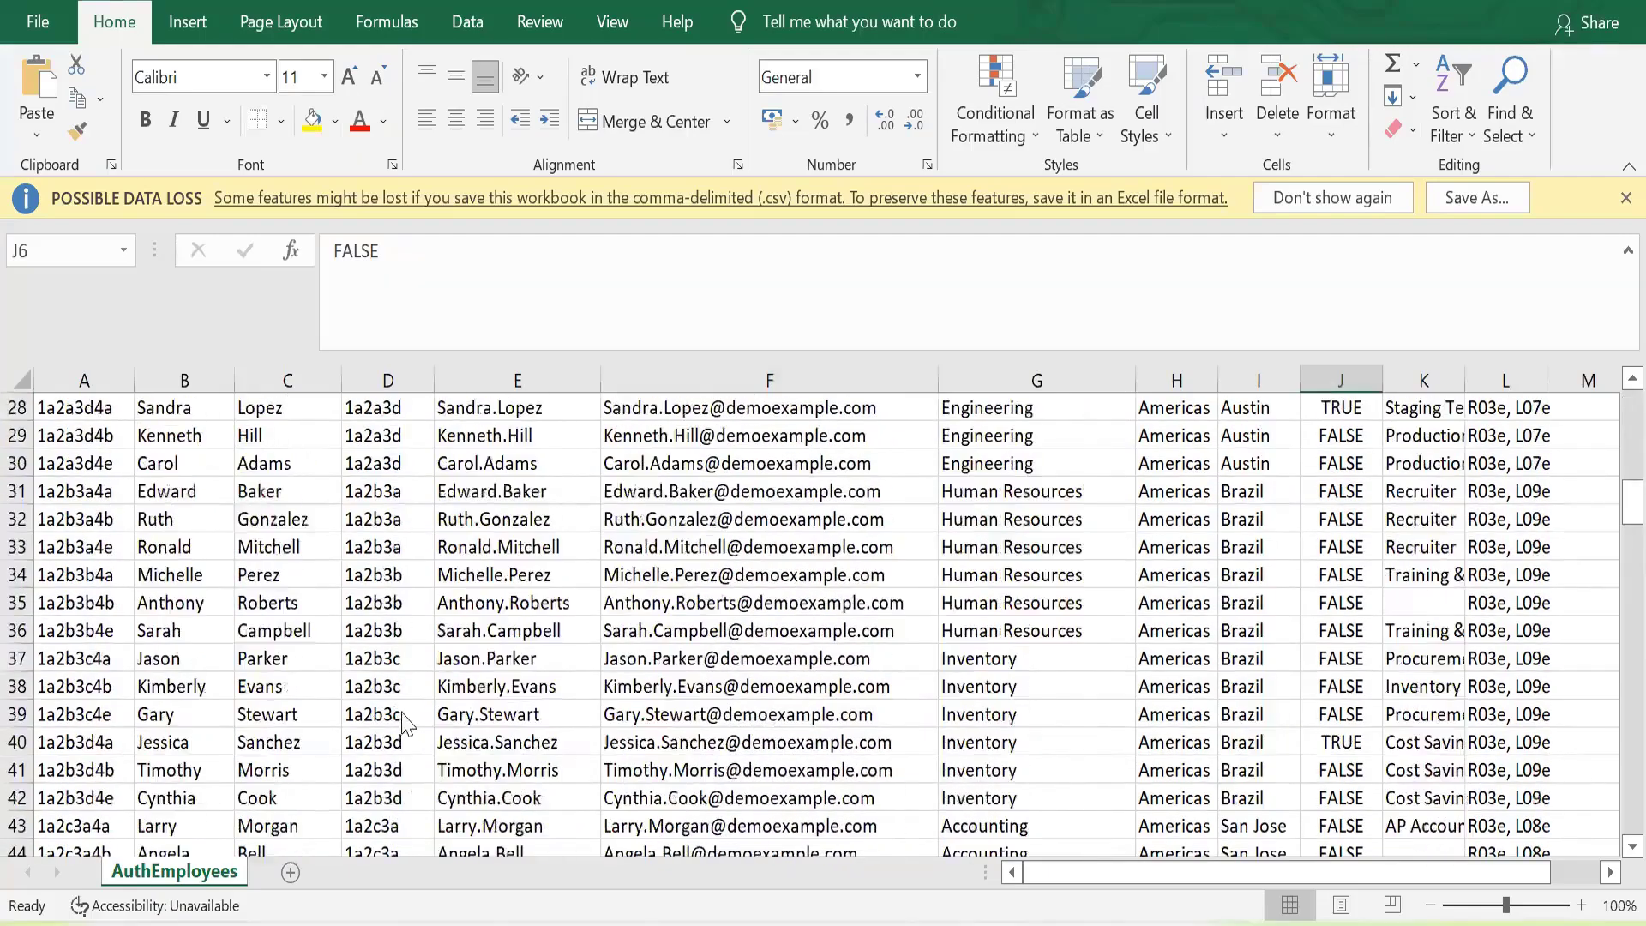
pyautogui.scroll(1, 107, 655)
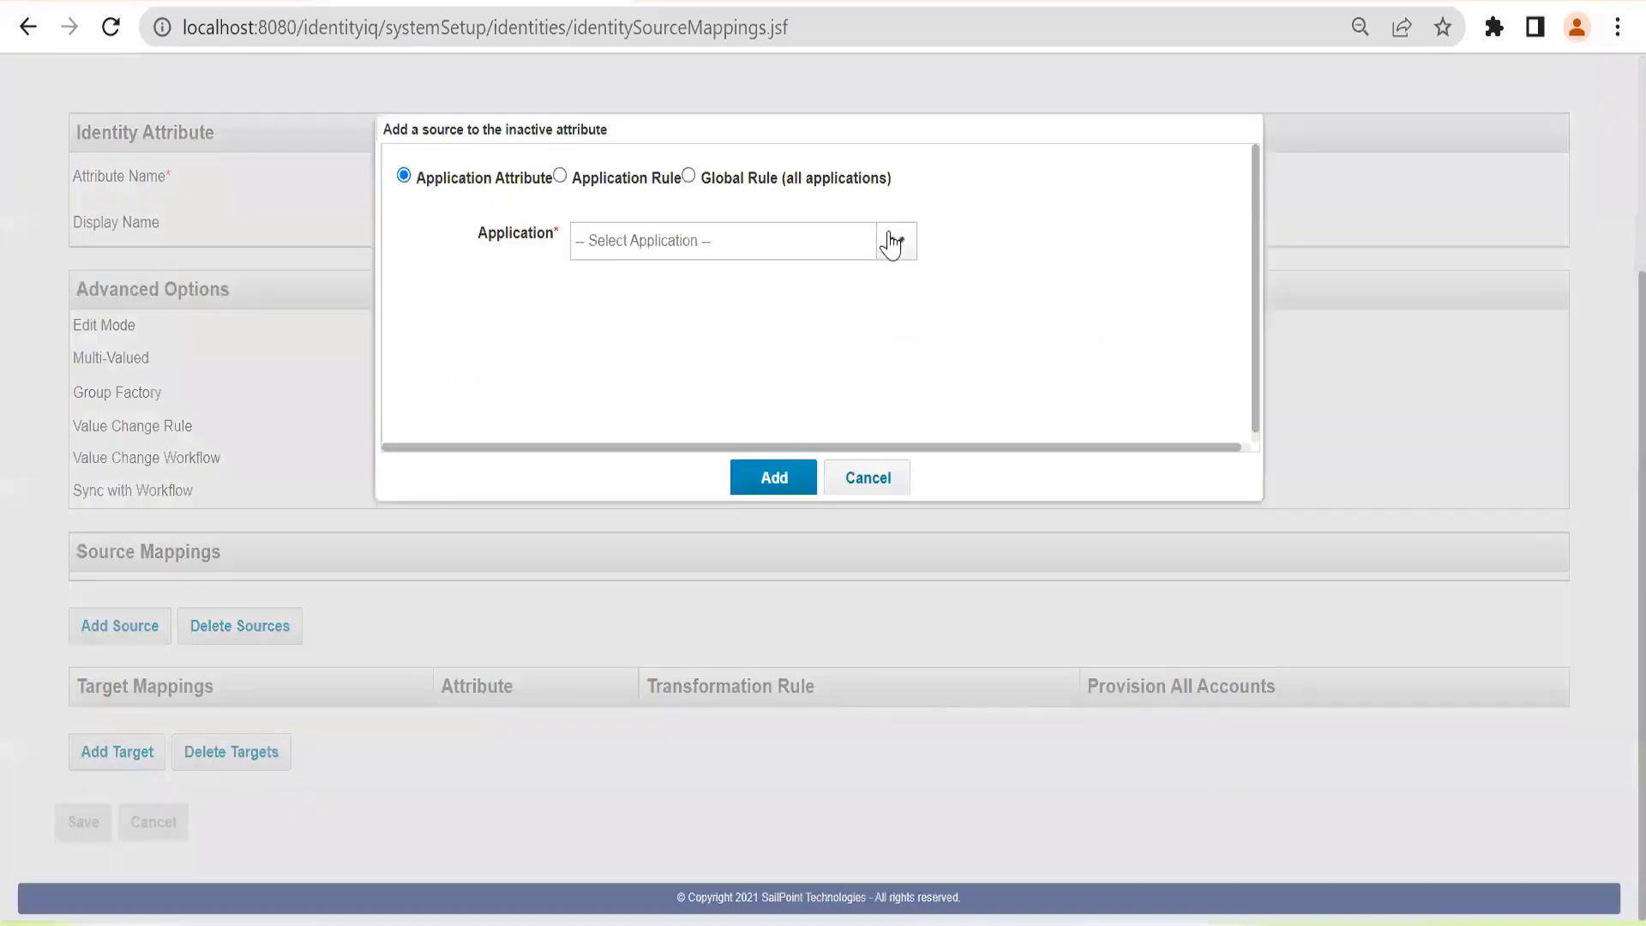
# Step: Add the HRMS application's inactiveIdentity attribute as a source mapping for the Inactive identity attribute and save it
pyautogui.click(897, 241)
pyautogui.click(657, 286)
pyautogui.click(643, 275)
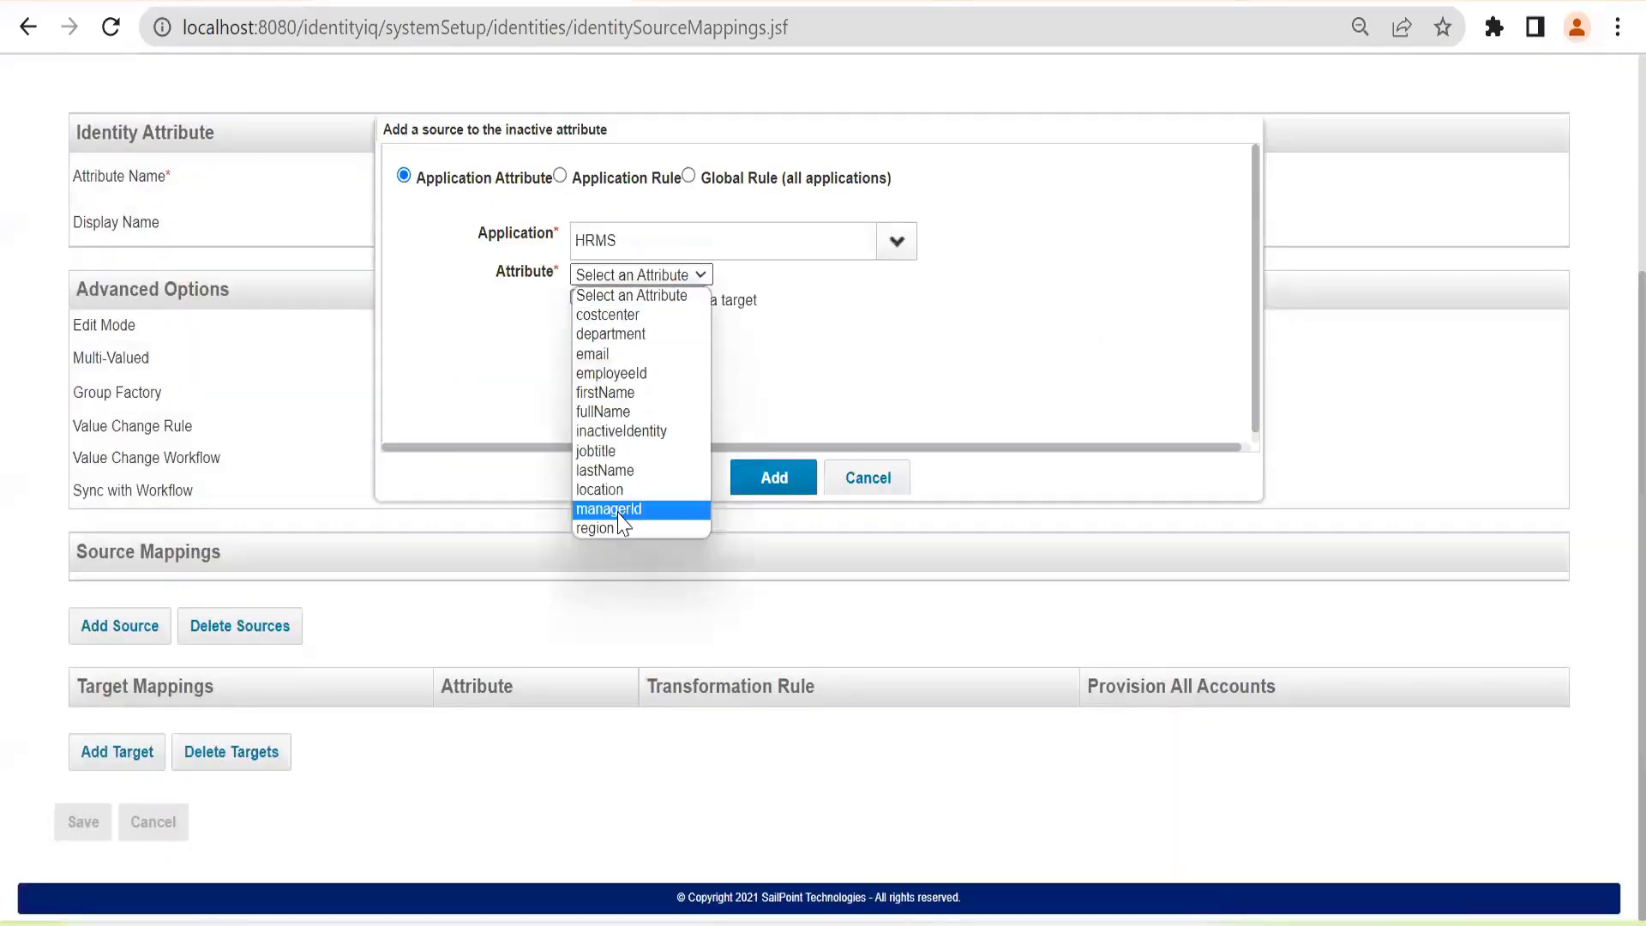
pyautogui.click(618, 433)
pyautogui.click(774, 477)
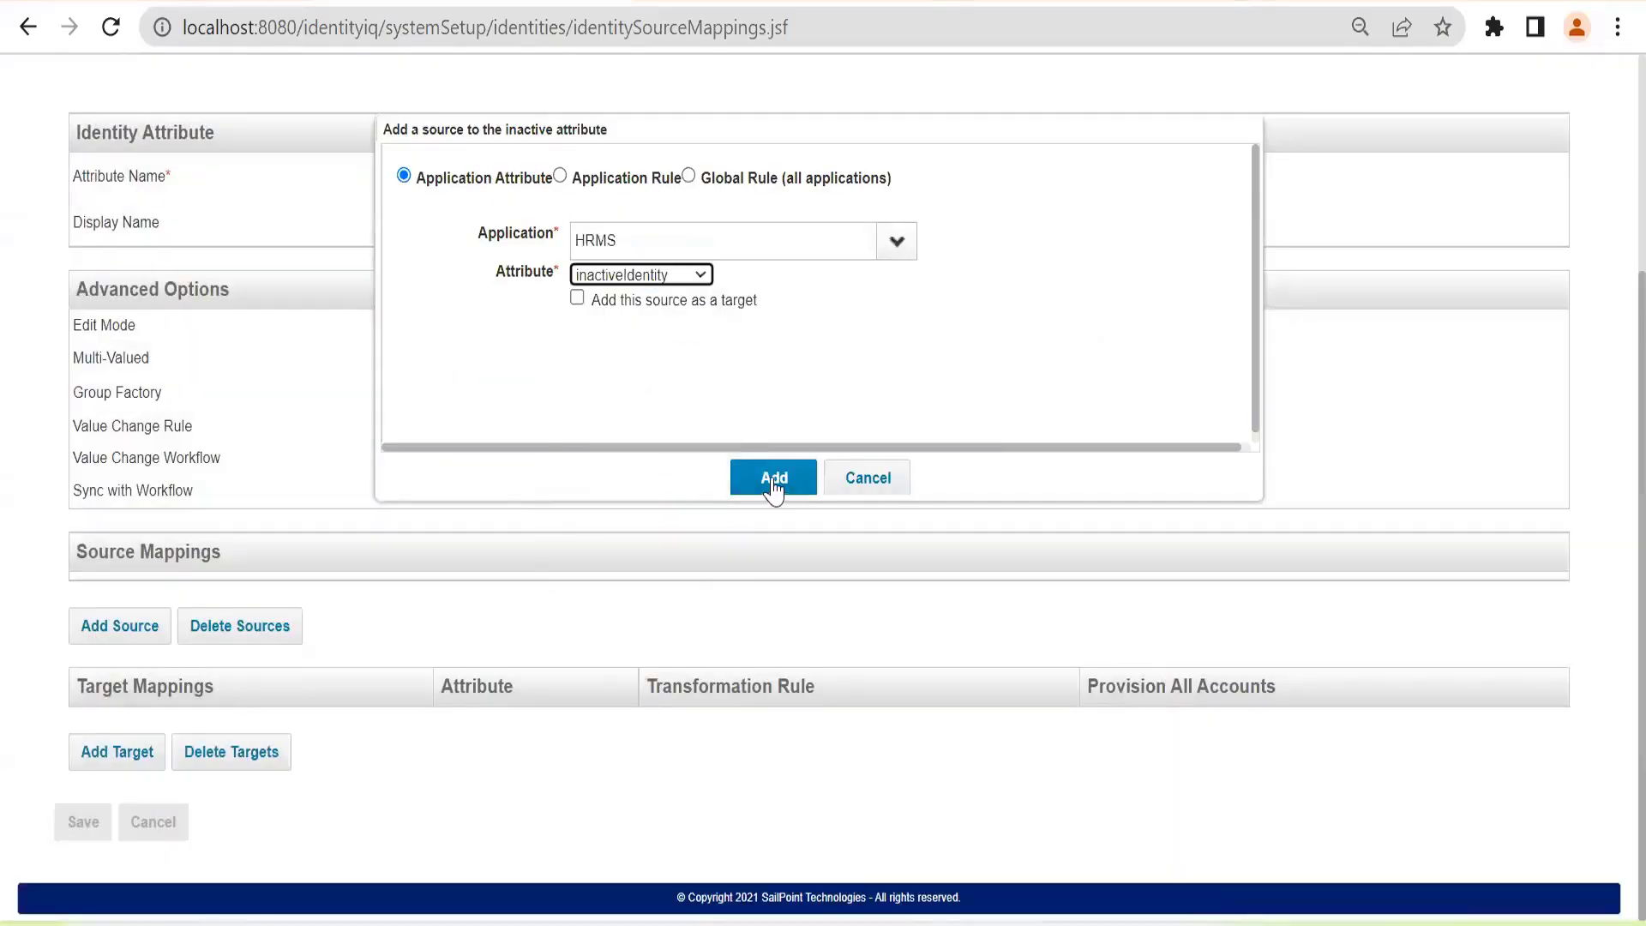
pyautogui.click(69, 861)
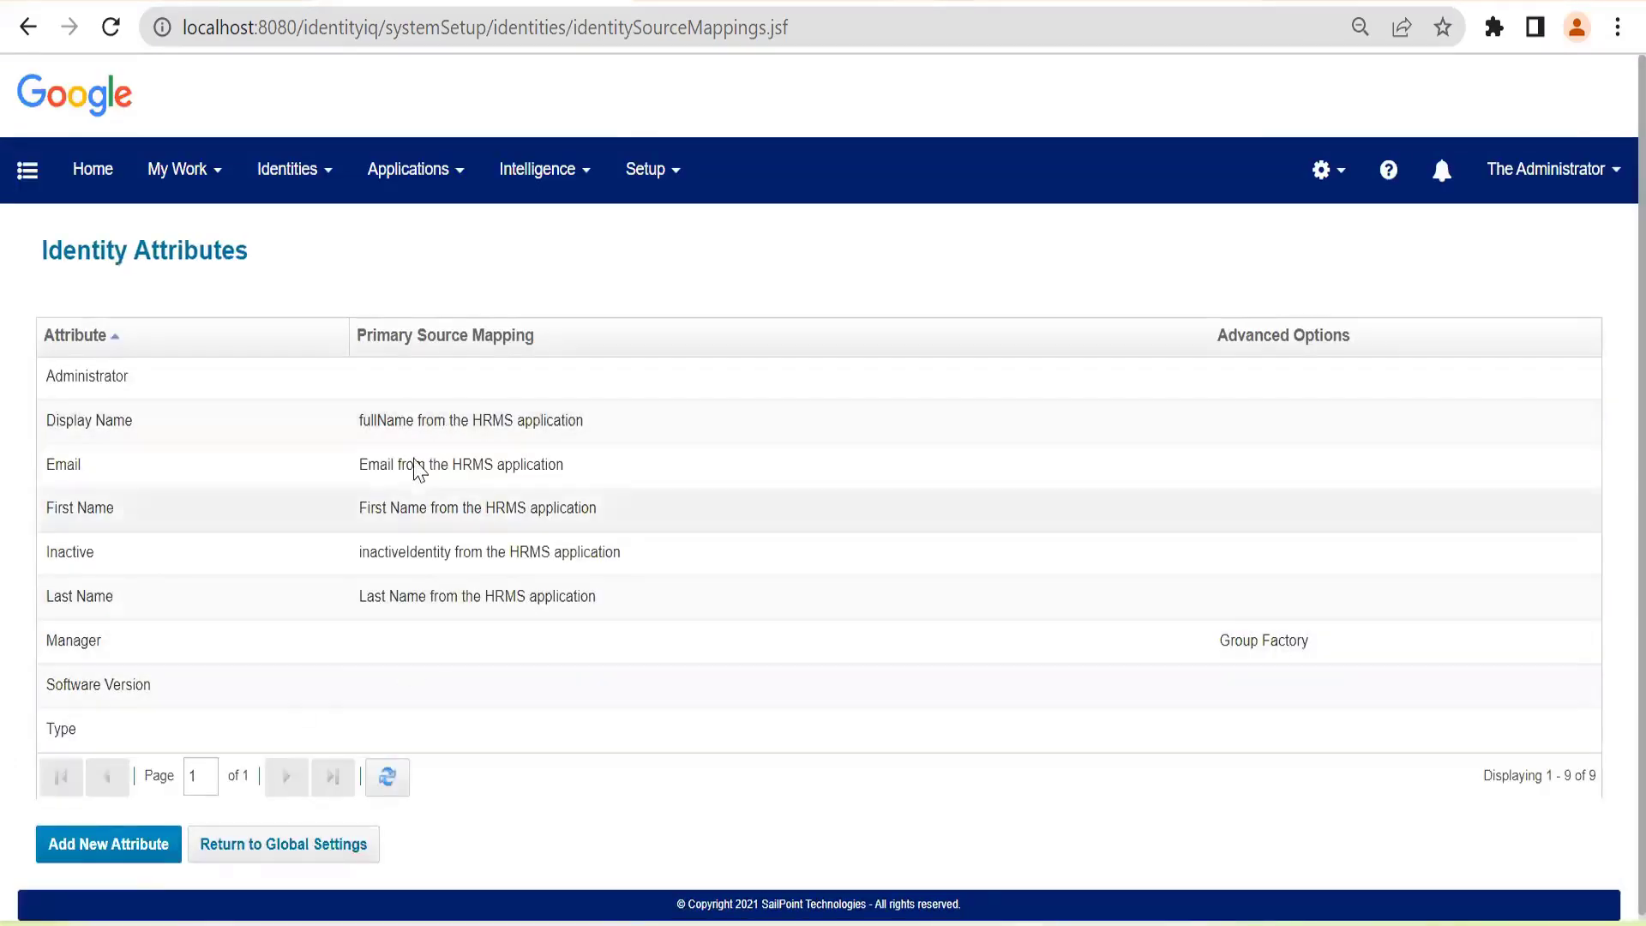
# Step: Open the Manager identity attribute, review its advanced options and source mappings, and return to the identity attributes list
pyautogui.click(295, 659)
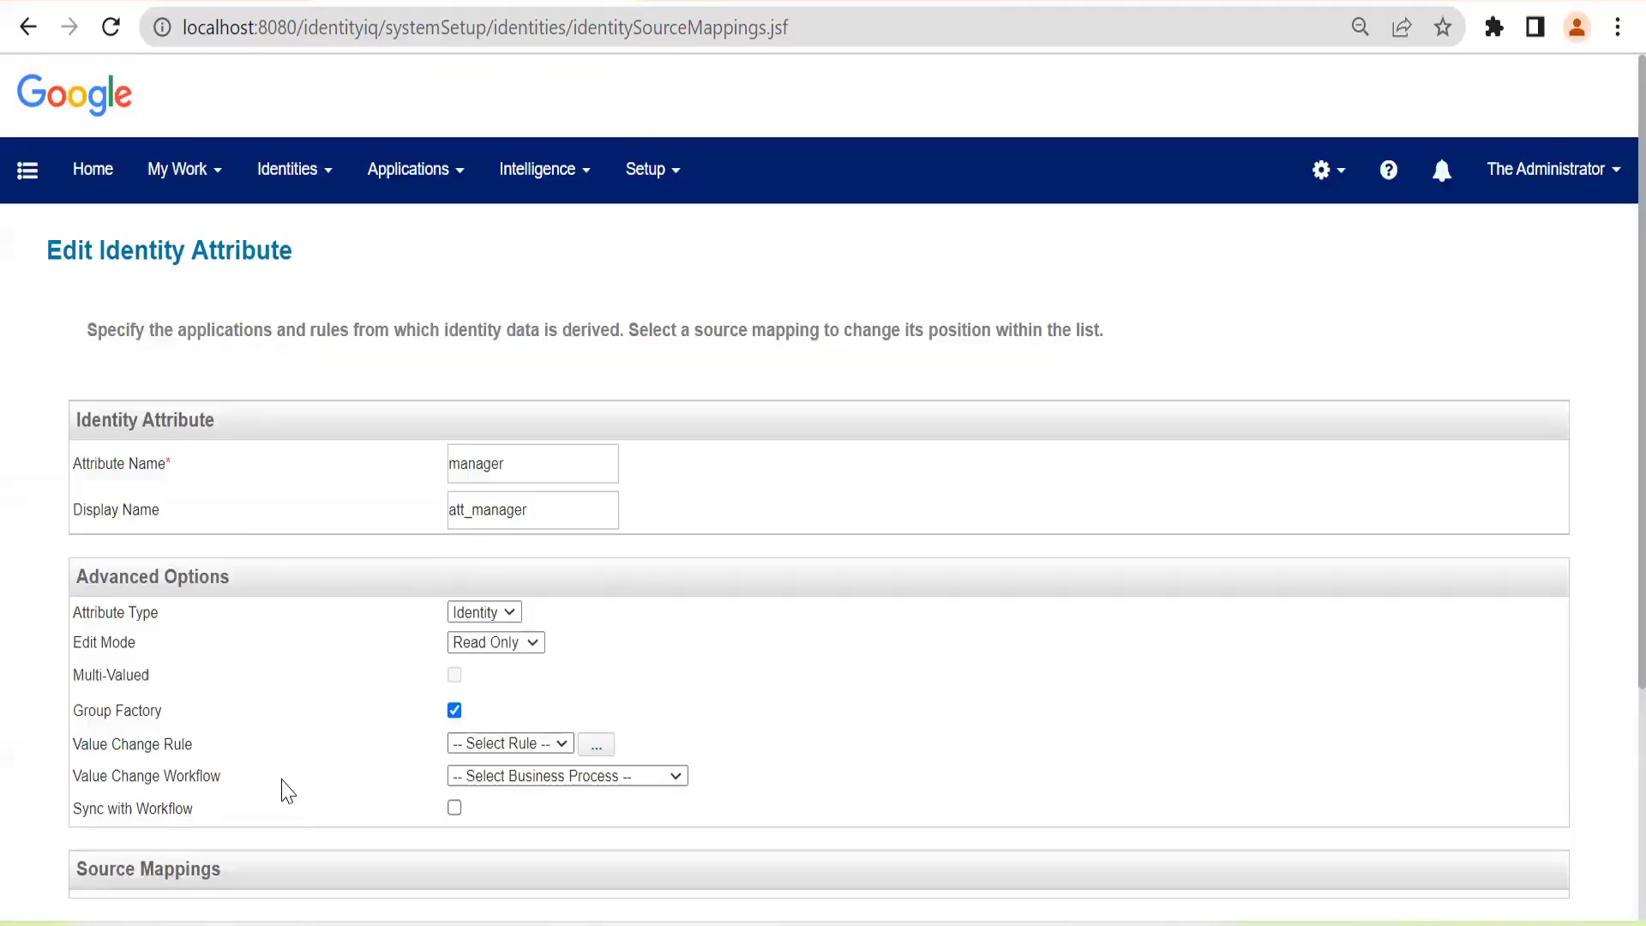
pyautogui.scroll(-3, 287, 791)
pyautogui.click(163, 828)
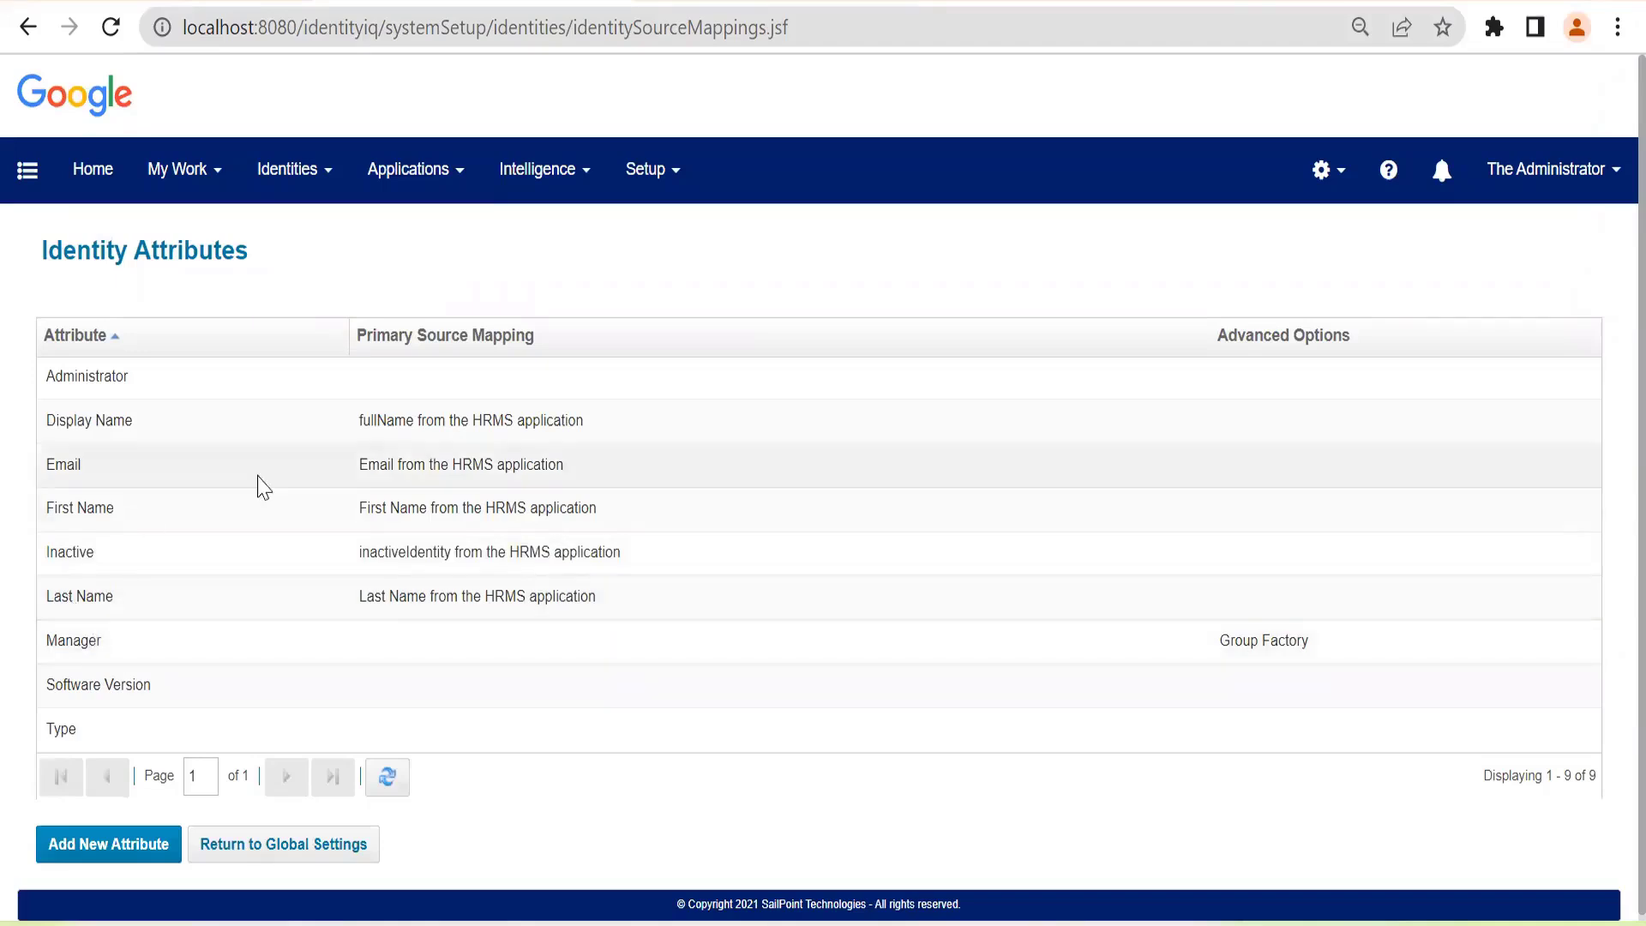
# Step: Leave the identity attributes list for the Identity Warehouse, and switch to Excel to examine the AuthEmployees sheet's column headers
pyautogui.click(107, 169)
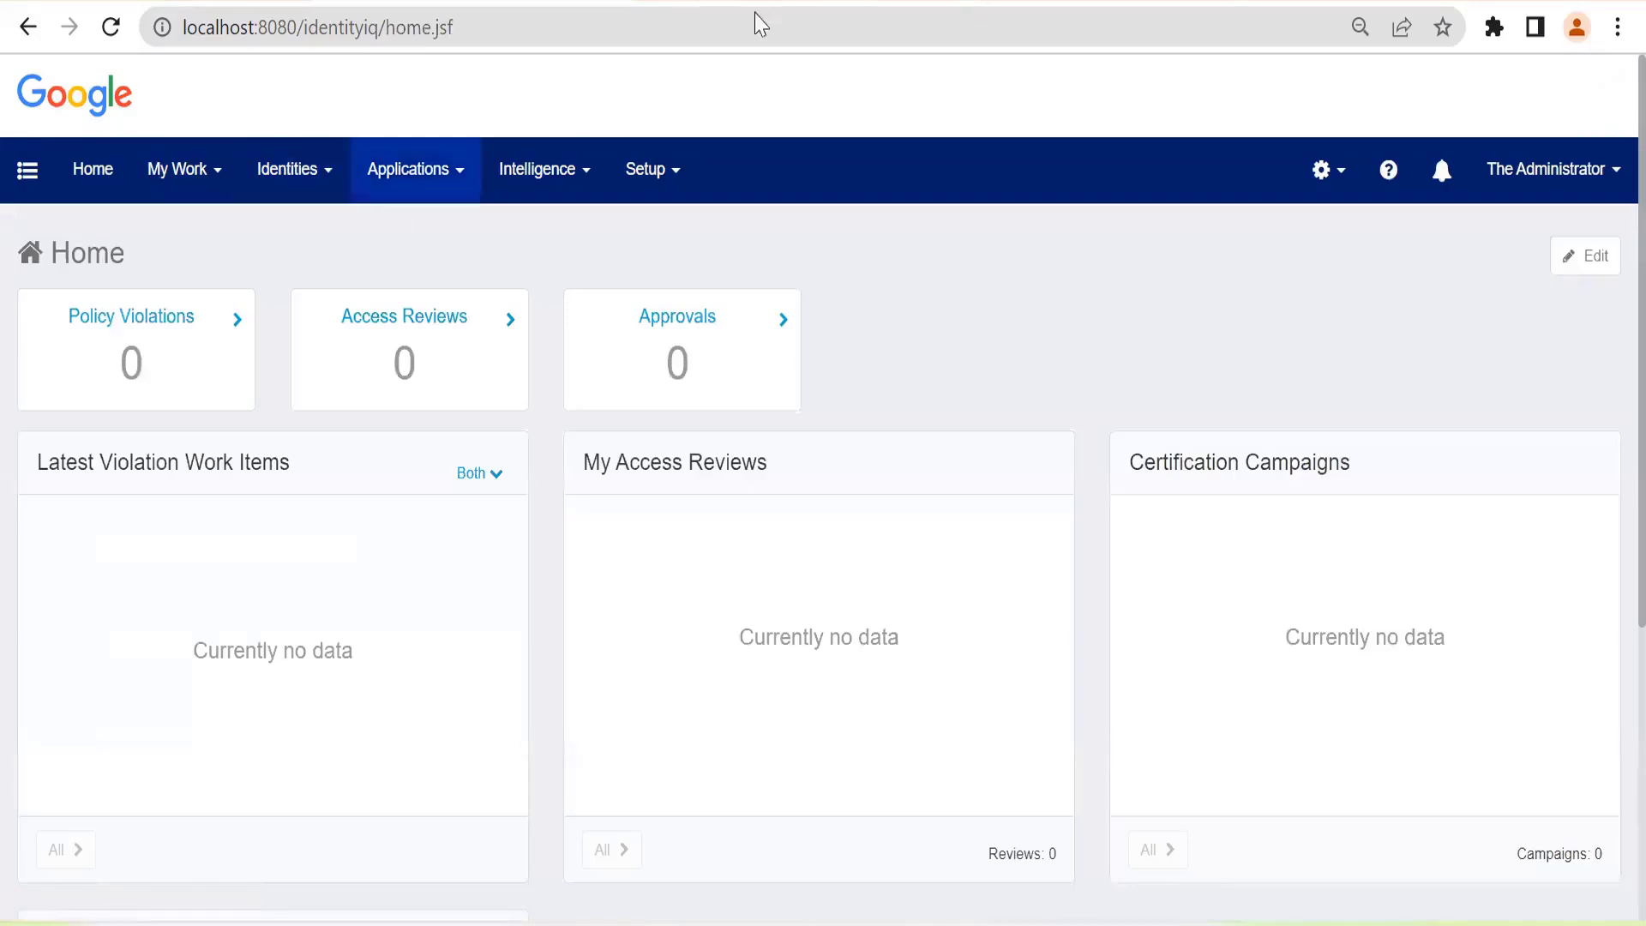
pyautogui.click(273, 176)
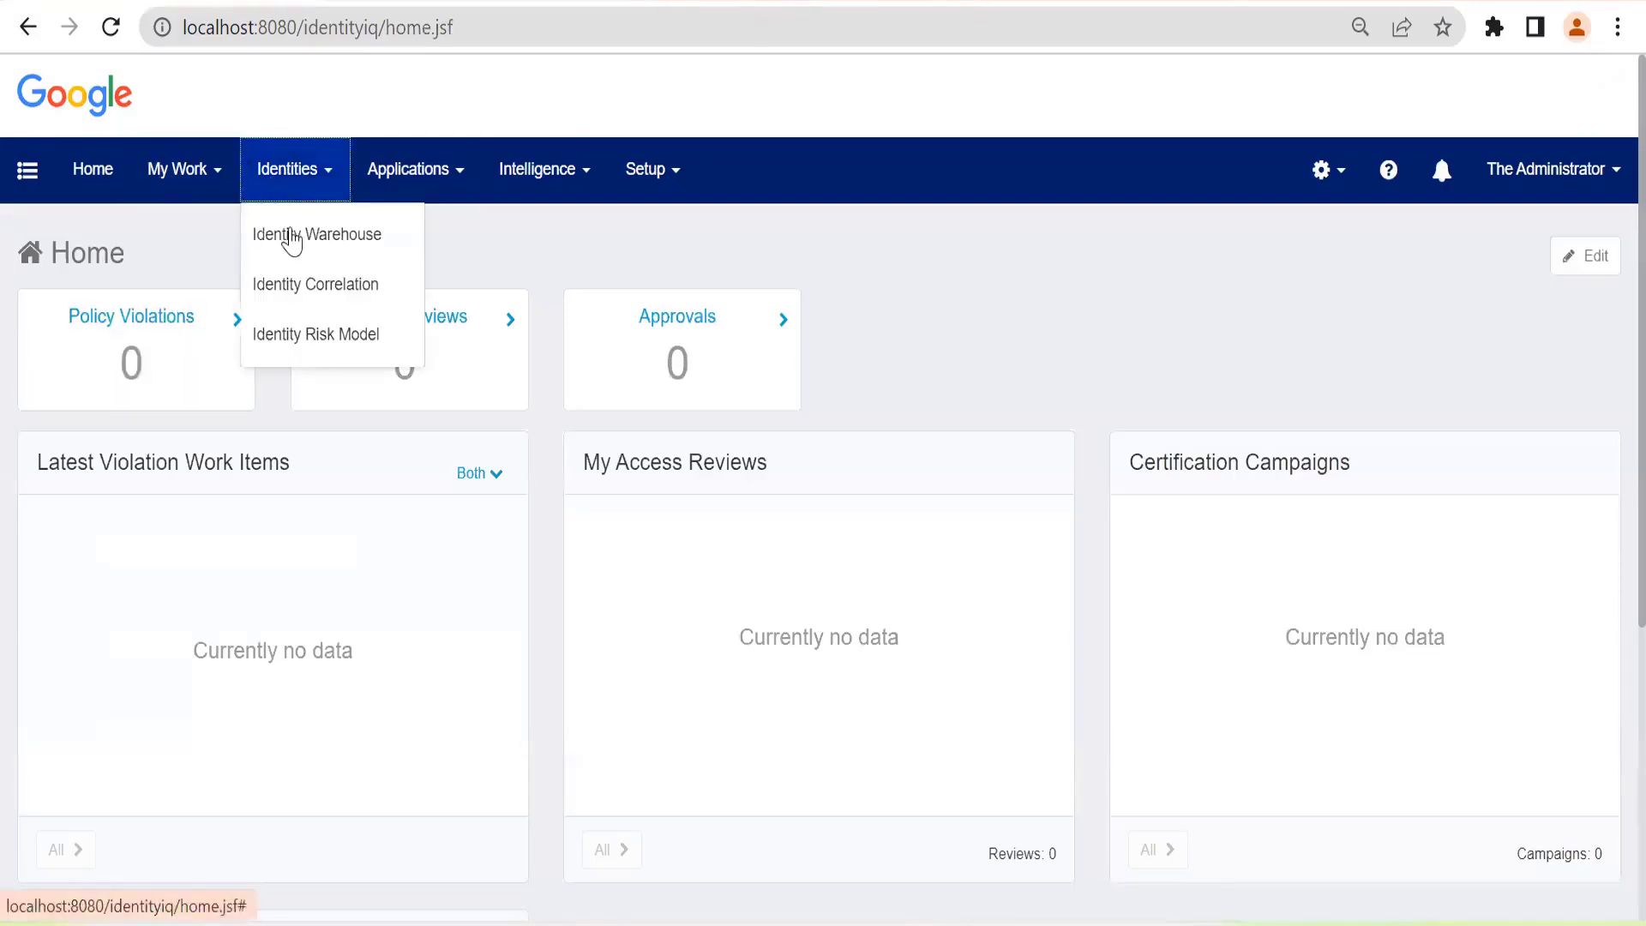
pyautogui.click(292, 234)
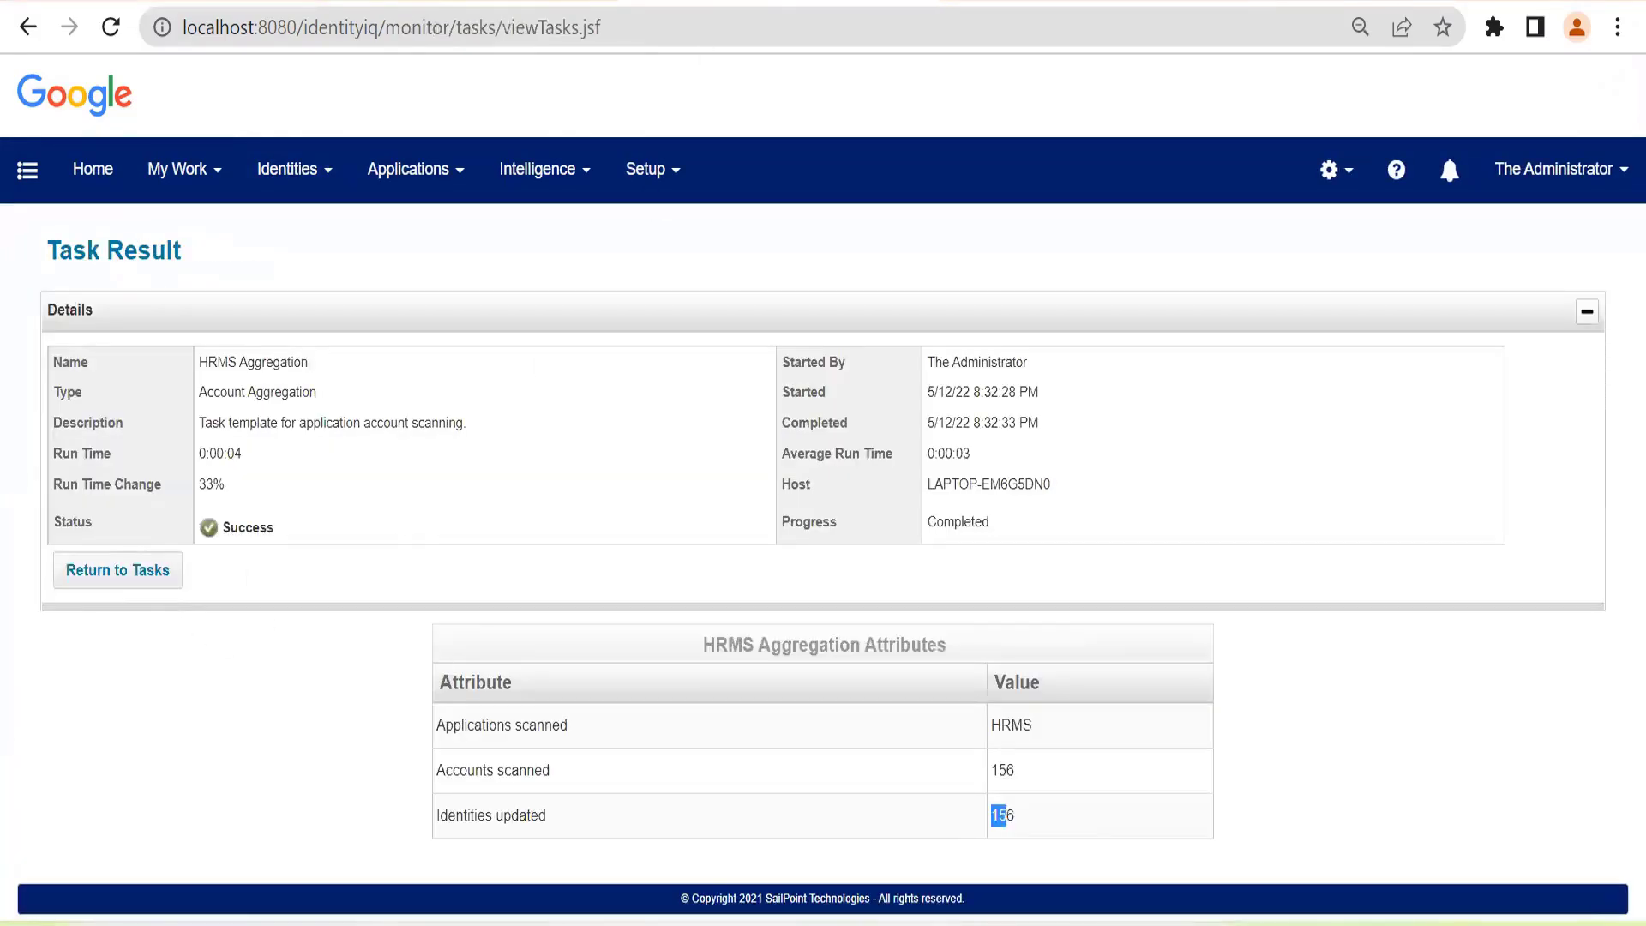
pyautogui.hotkey('alt', 'Tab')
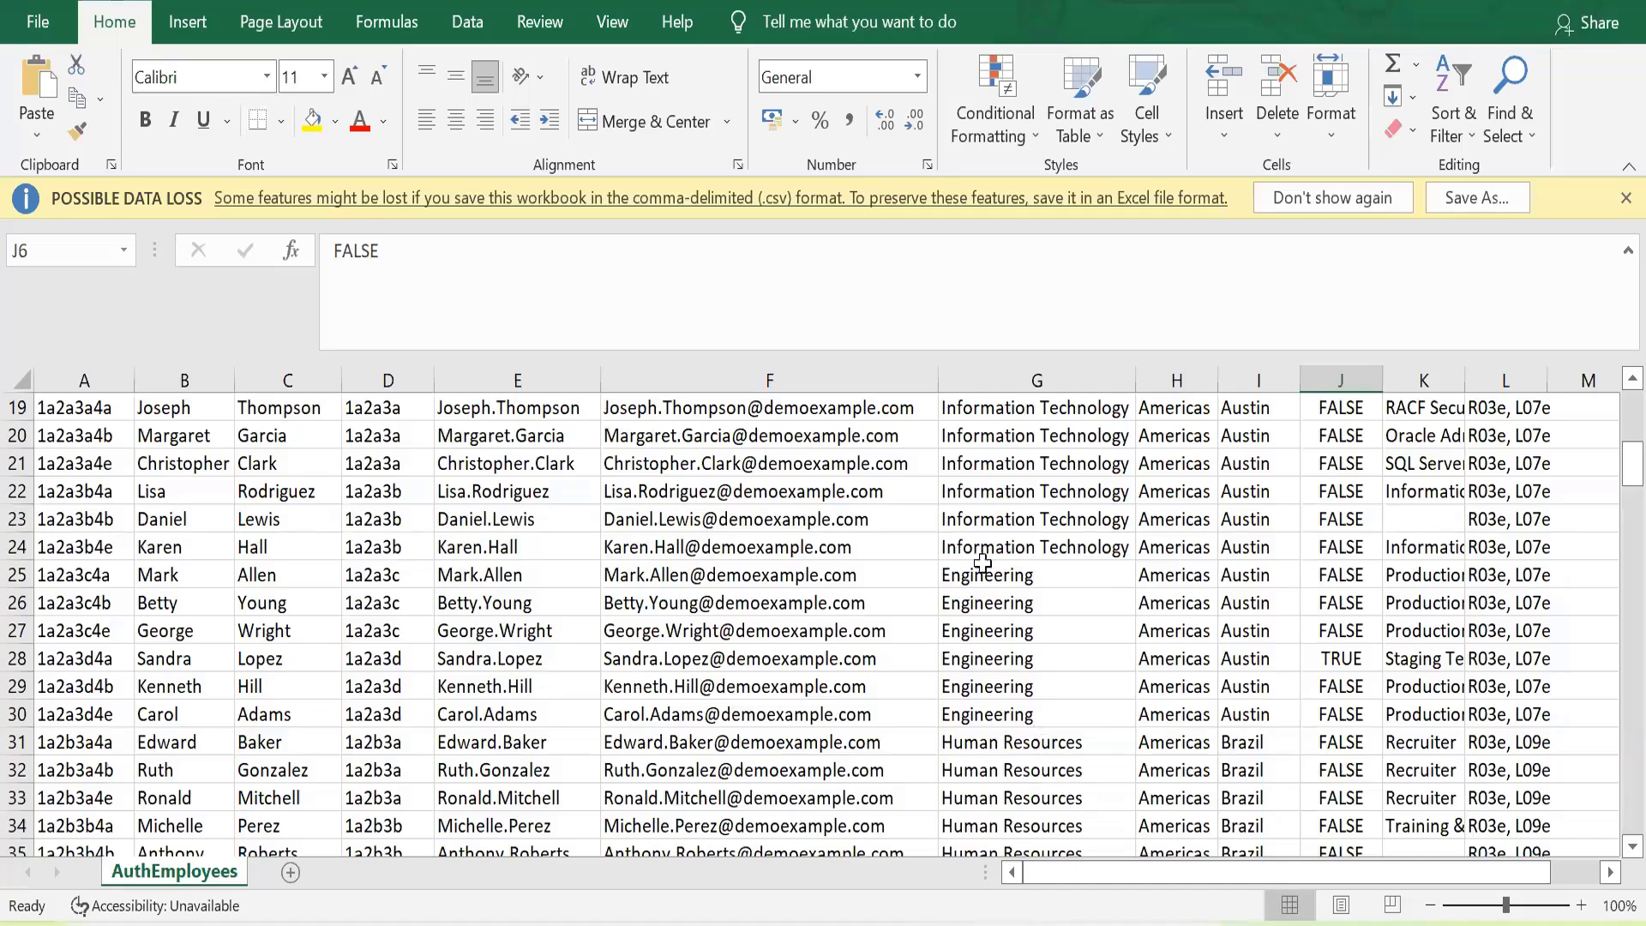
pyautogui.scroll(6, 983, 562)
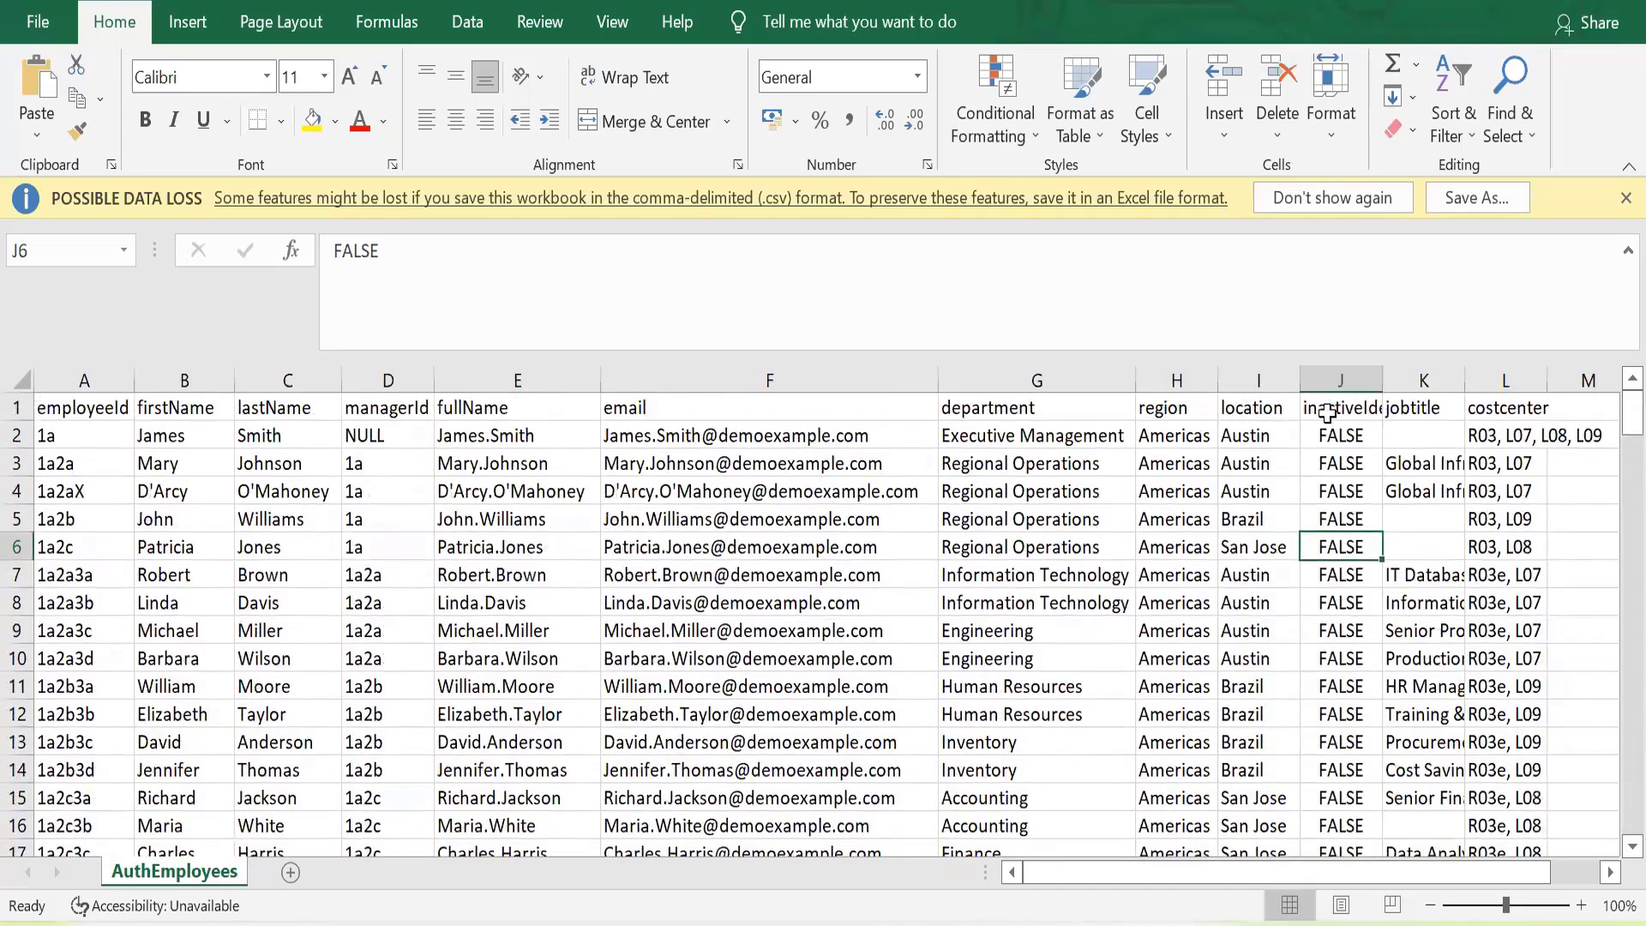
pyautogui.click(1256, 409)
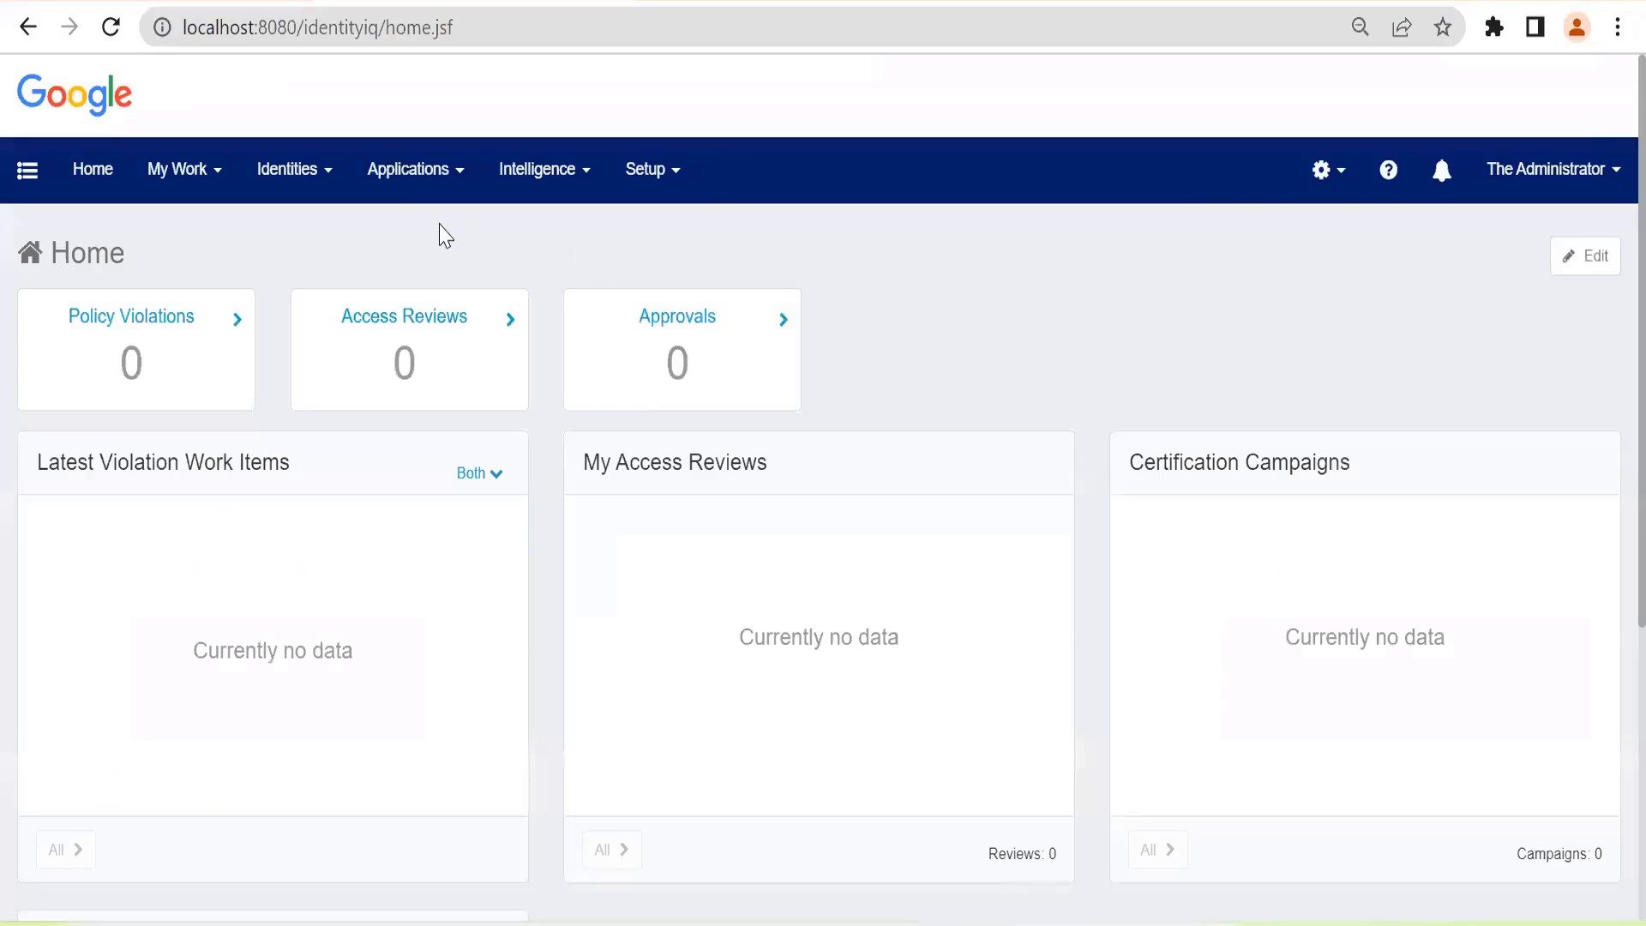
# Step: Start a new identity attribute in the global identity mappings and review its Attribute Name and Display Name fields
pyautogui.click(1321, 172)
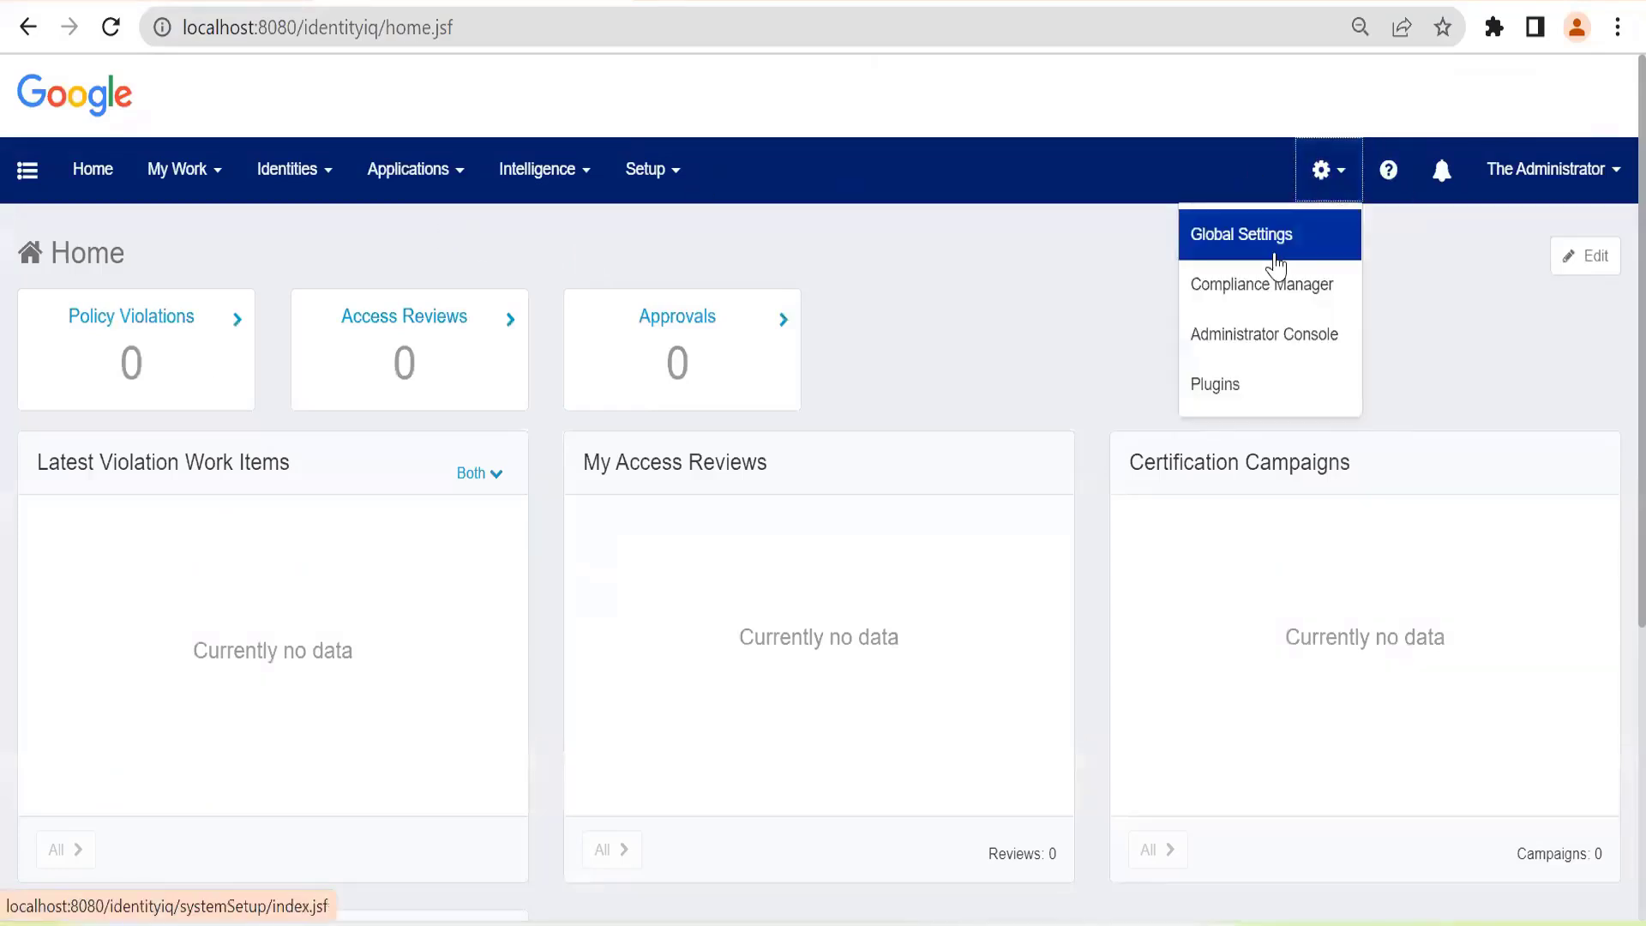
pyautogui.click(1273, 249)
pyautogui.click(254, 507)
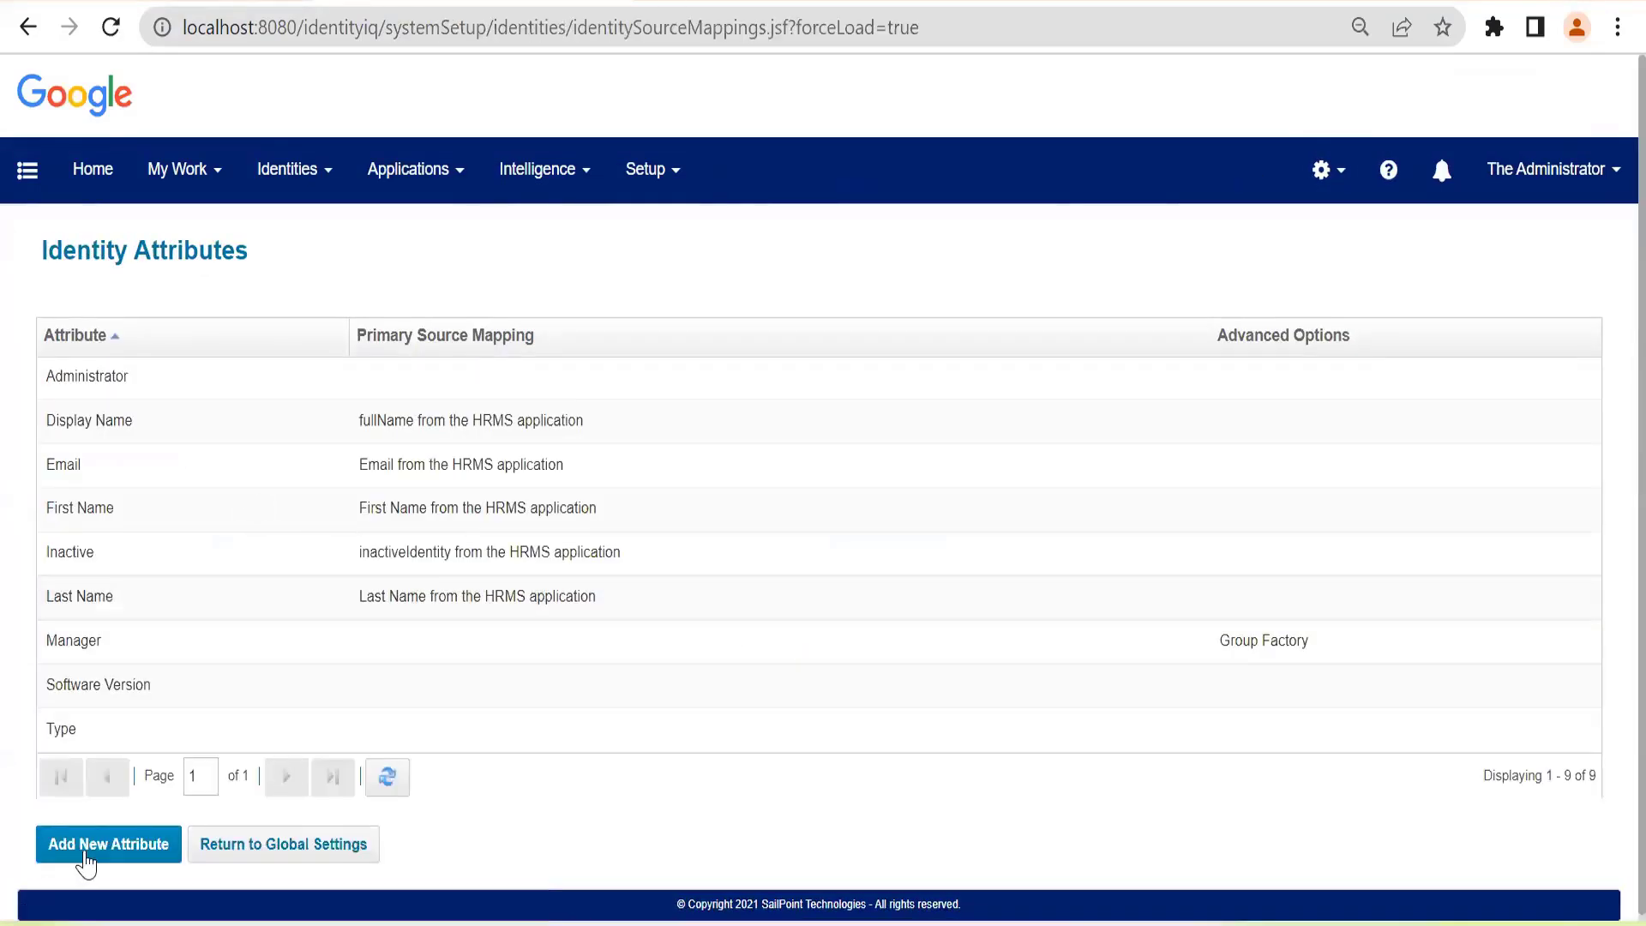
pyautogui.click(81, 856)
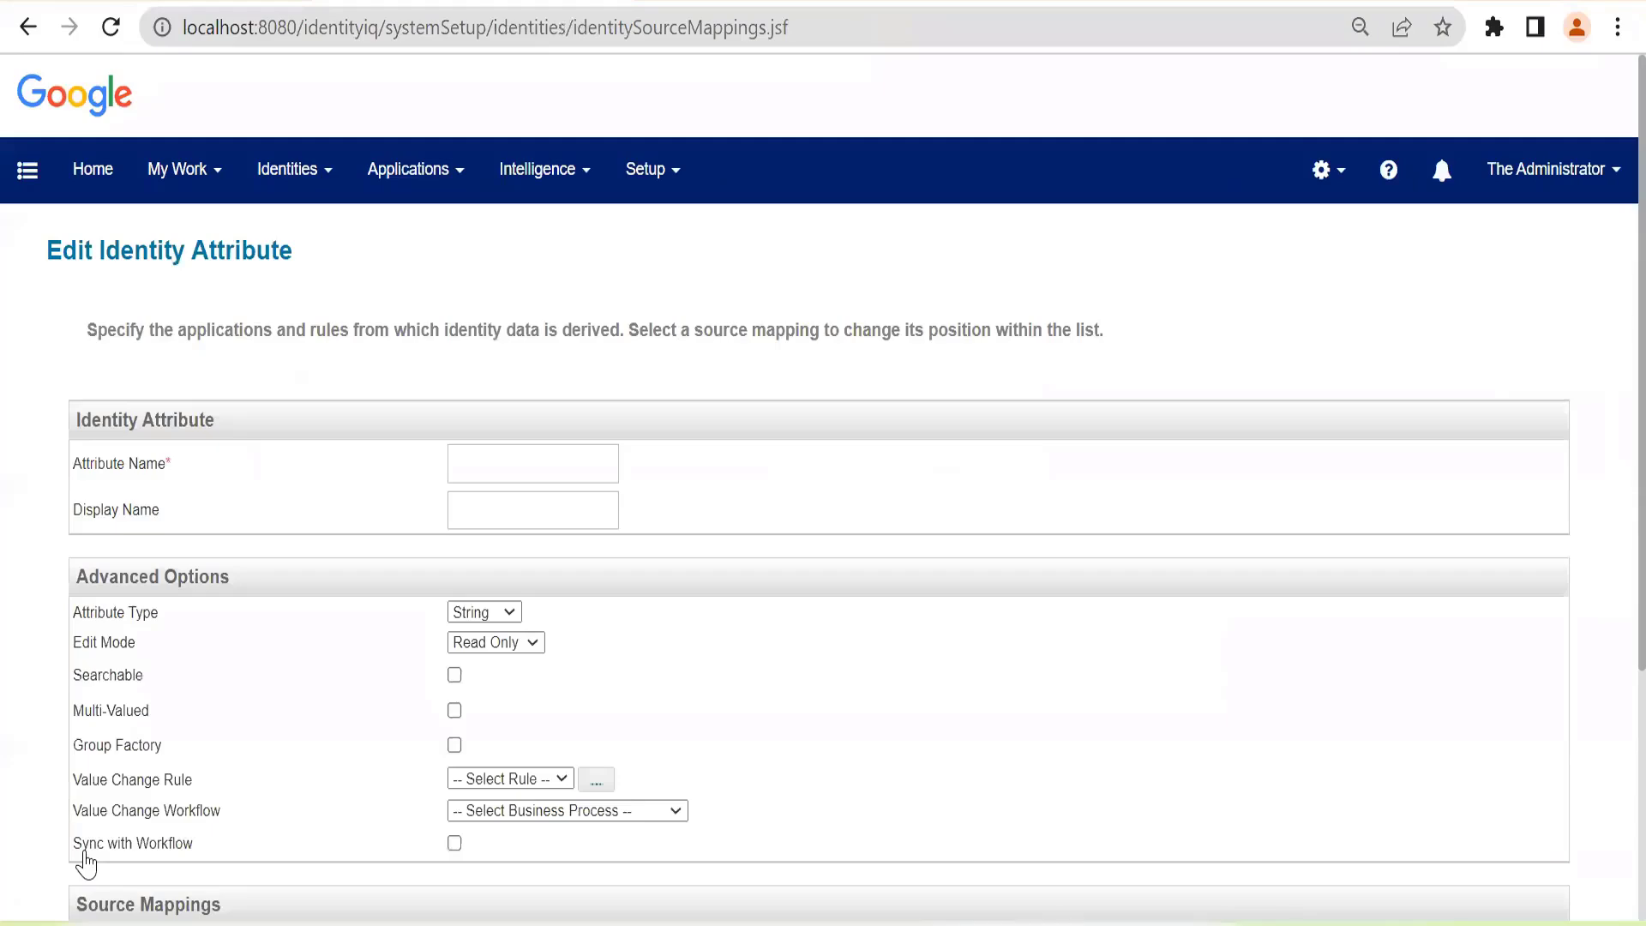
pyautogui.scroll(-3, 85, 855)
pyautogui.scroll(2, 120, 428)
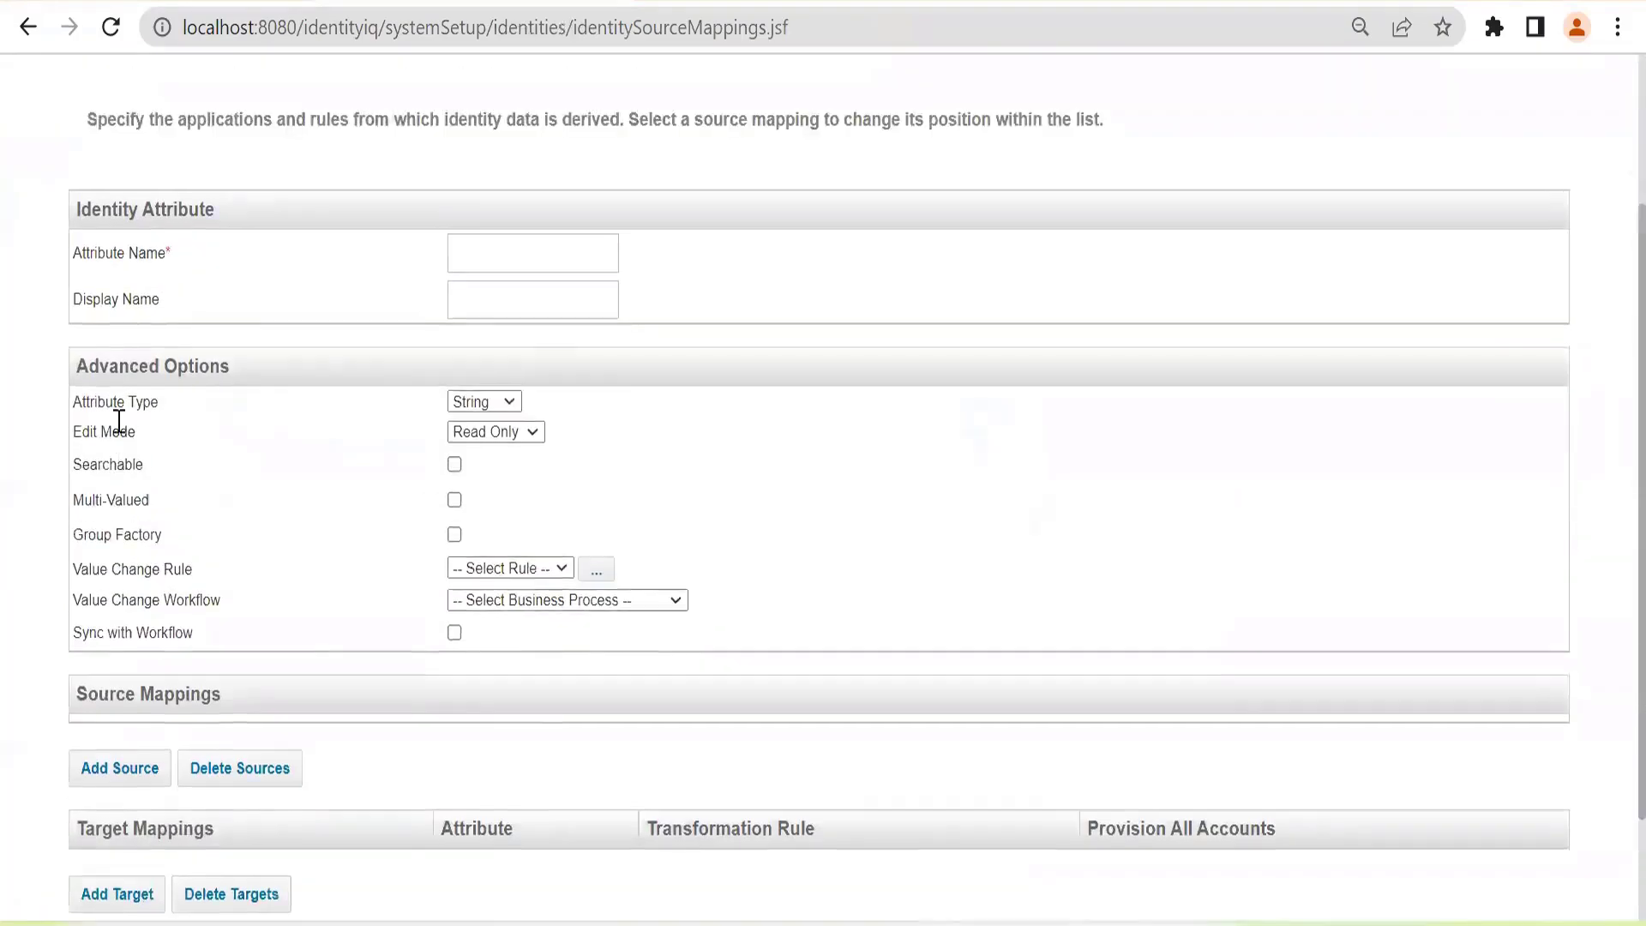
pyautogui.moveTo(82, 319); pyautogui.dragTo(183, 320)
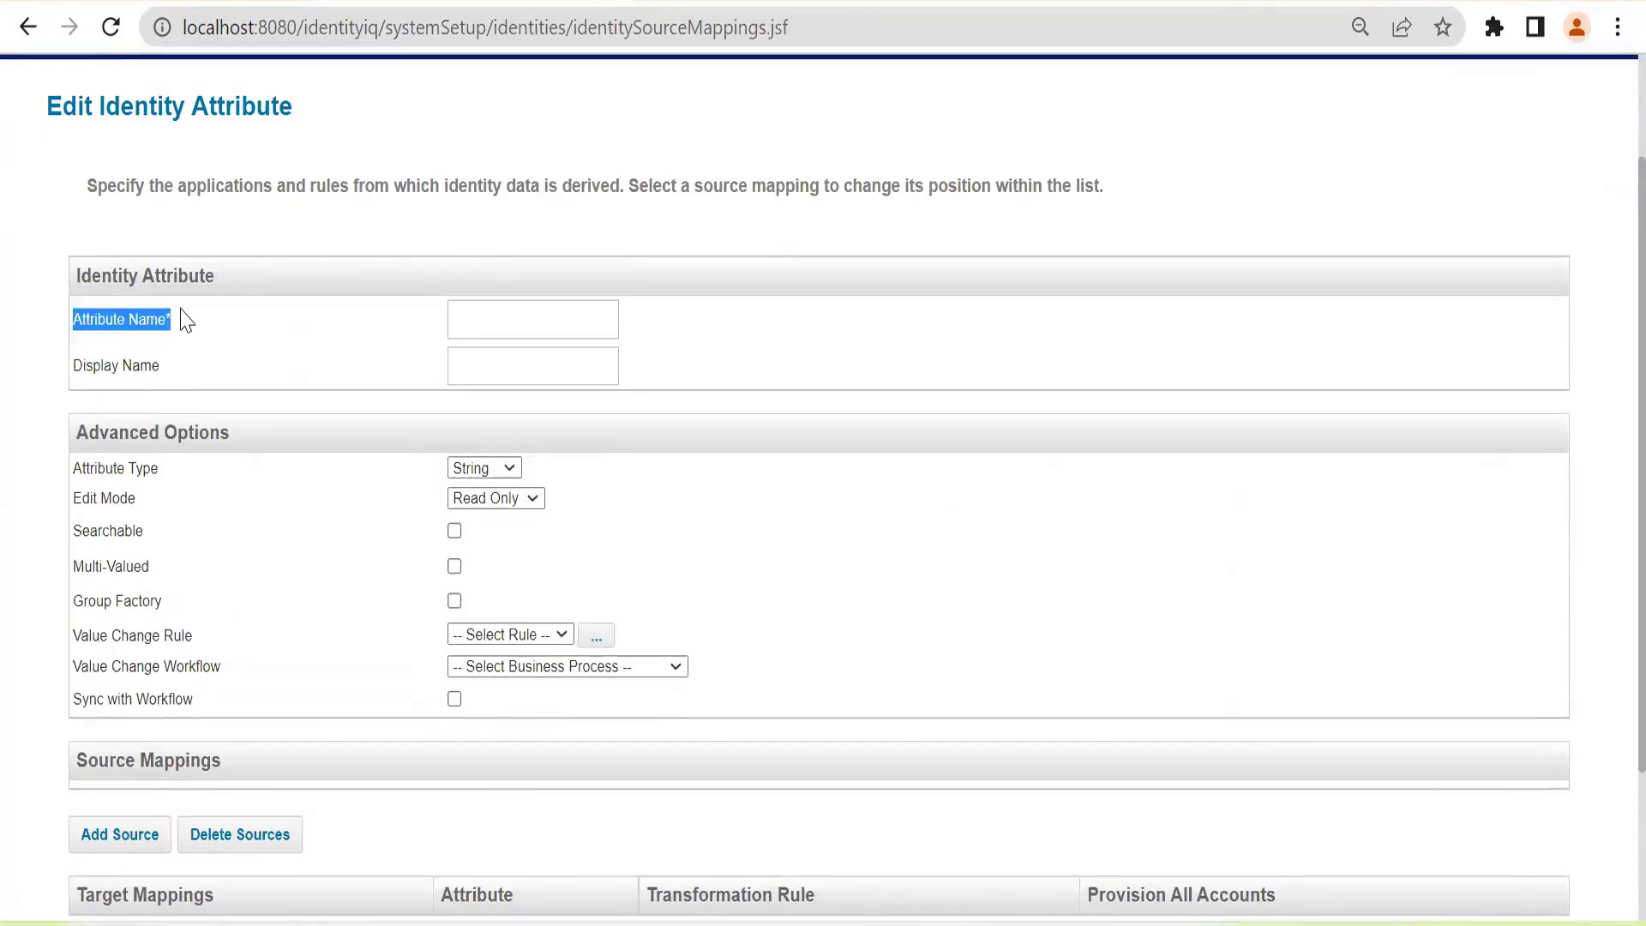
pyautogui.click(110, 360)
pyautogui.moveTo(82, 367); pyautogui.dragTo(187, 379)
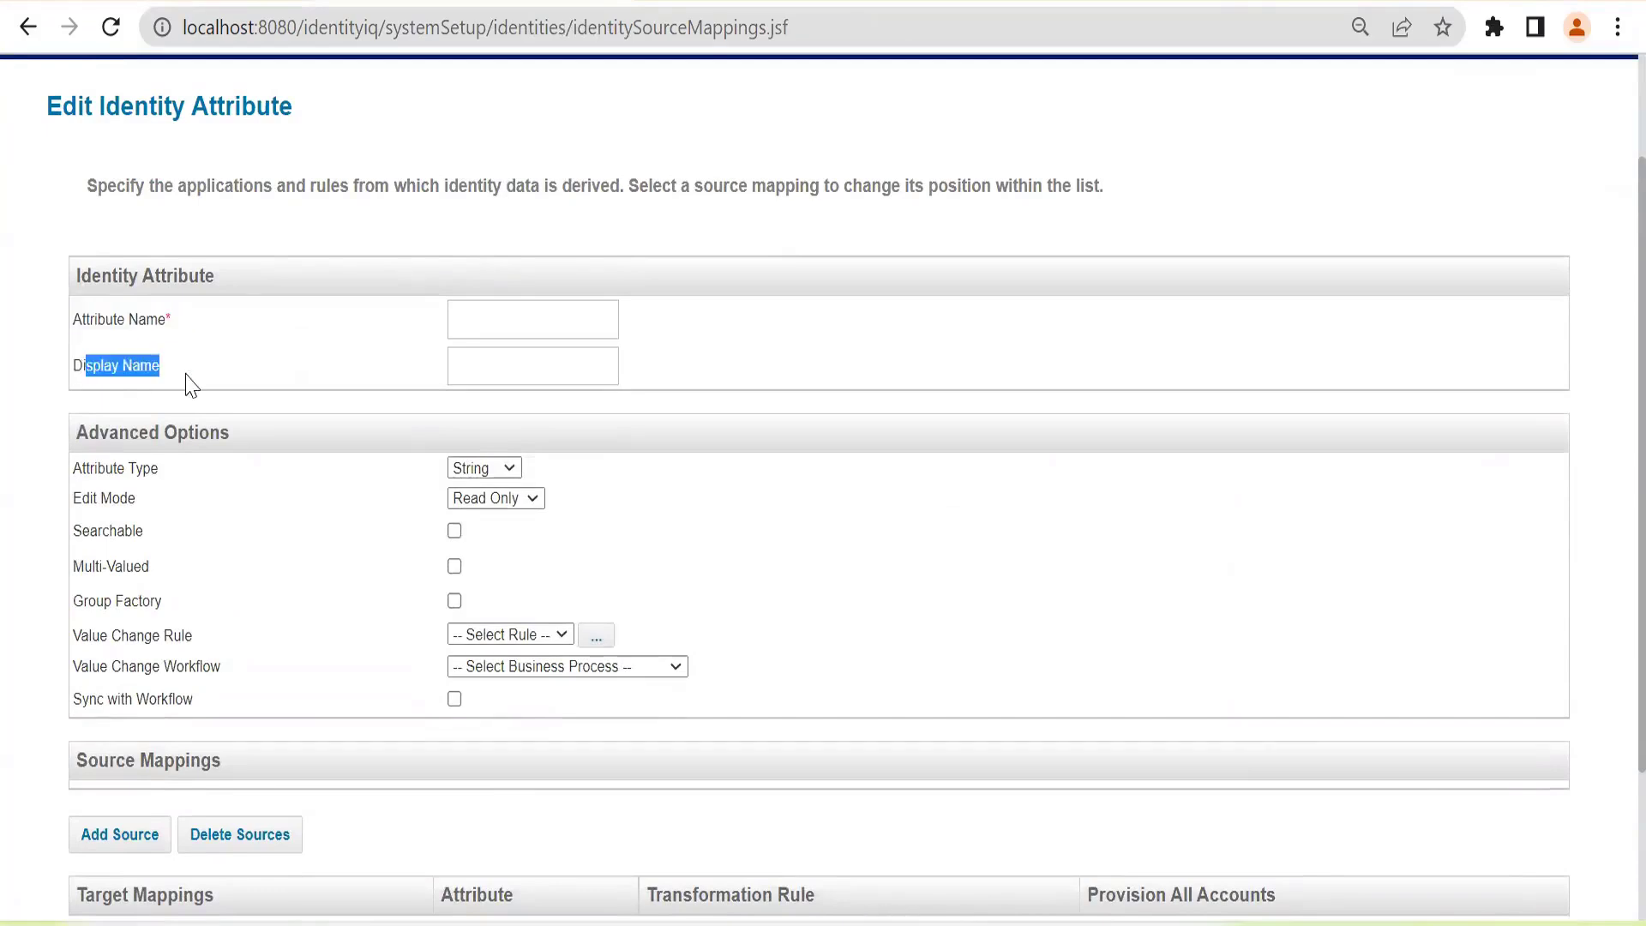
# Step: Copy the department header from the AuthEmployees sheet and name the new identity attribute department, with the display name Department
pyautogui.hotkey('alt', 'Tab')
pyautogui.click(964, 409)
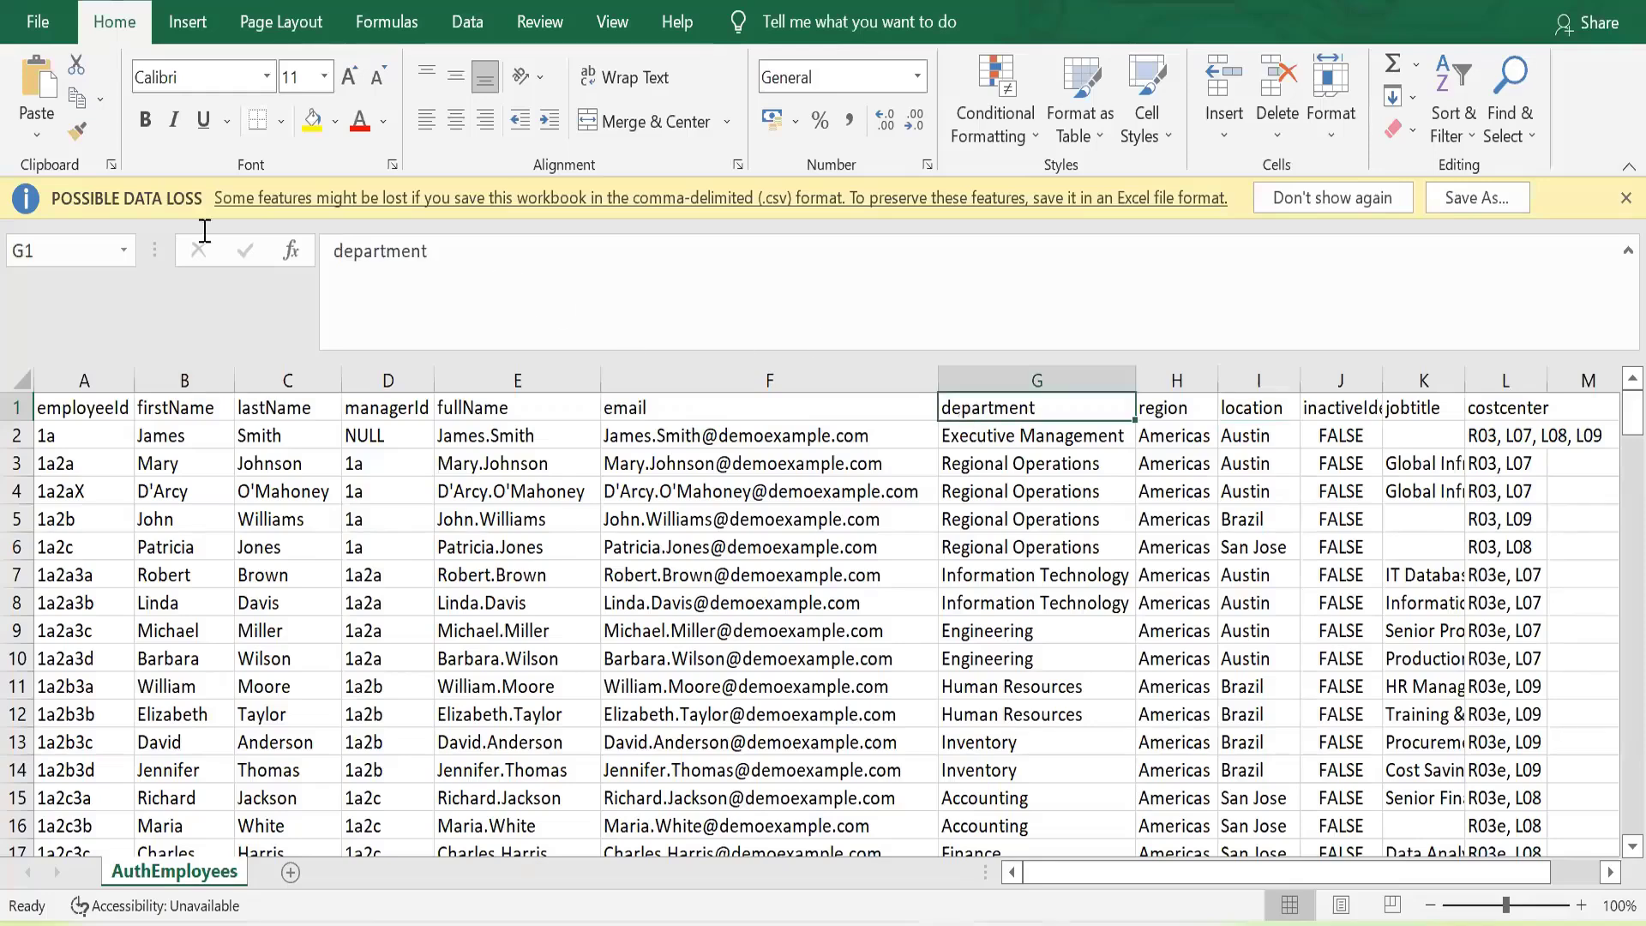
pyautogui.doubleClick(380, 250)
pyautogui.hotkey('ctrl', 'c')
pyautogui.hotkey('alt', 'Tab')
pyautogui.click(477, 324)
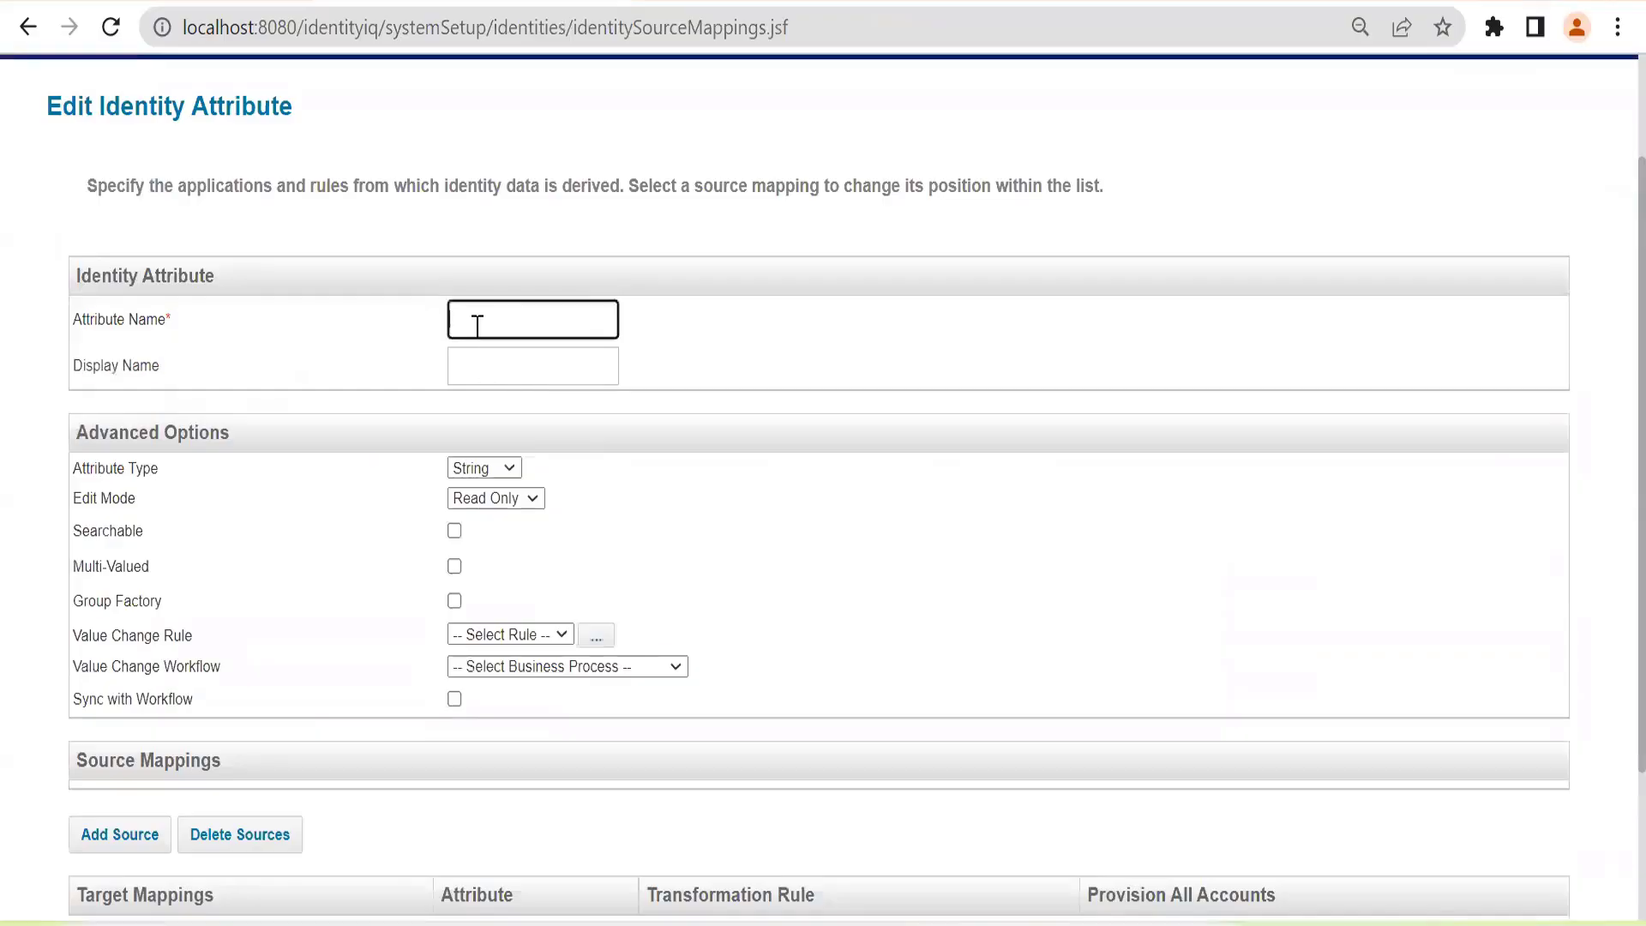
pyautogui.hotkey('ctrl', 'v')
pyautogui.click(500, 380)
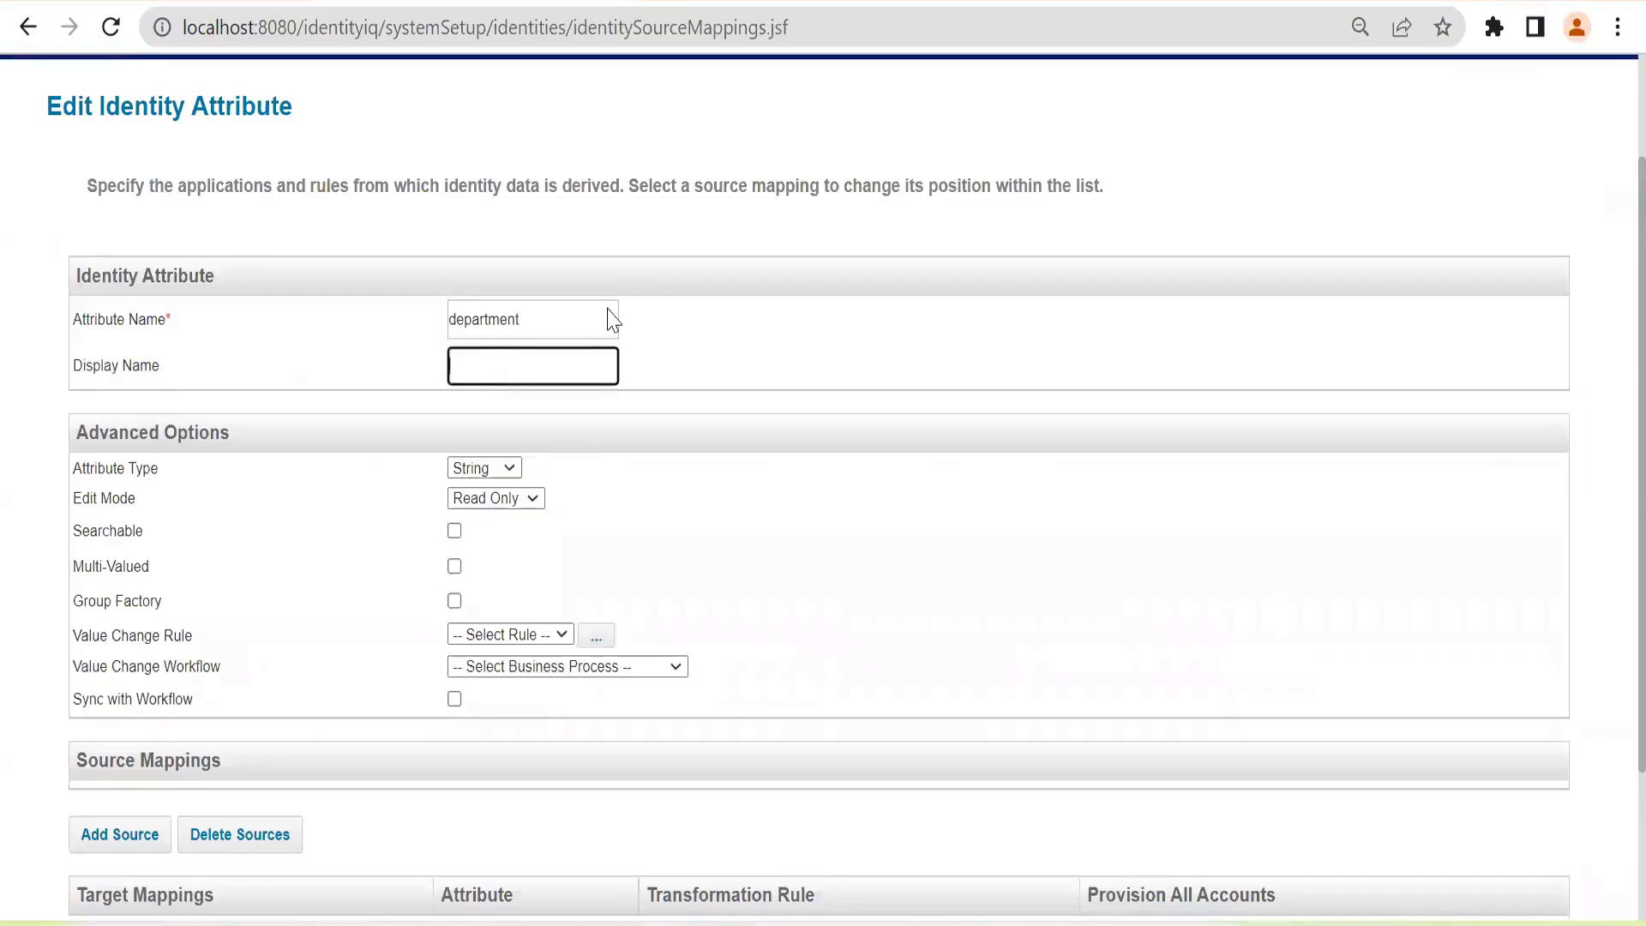
pyautogui.hotkey('ctrl', 'v')
pyautogui.press('Delete')
pyautogui.write('D')
pyautogui.scroll(-2, 625, 625)
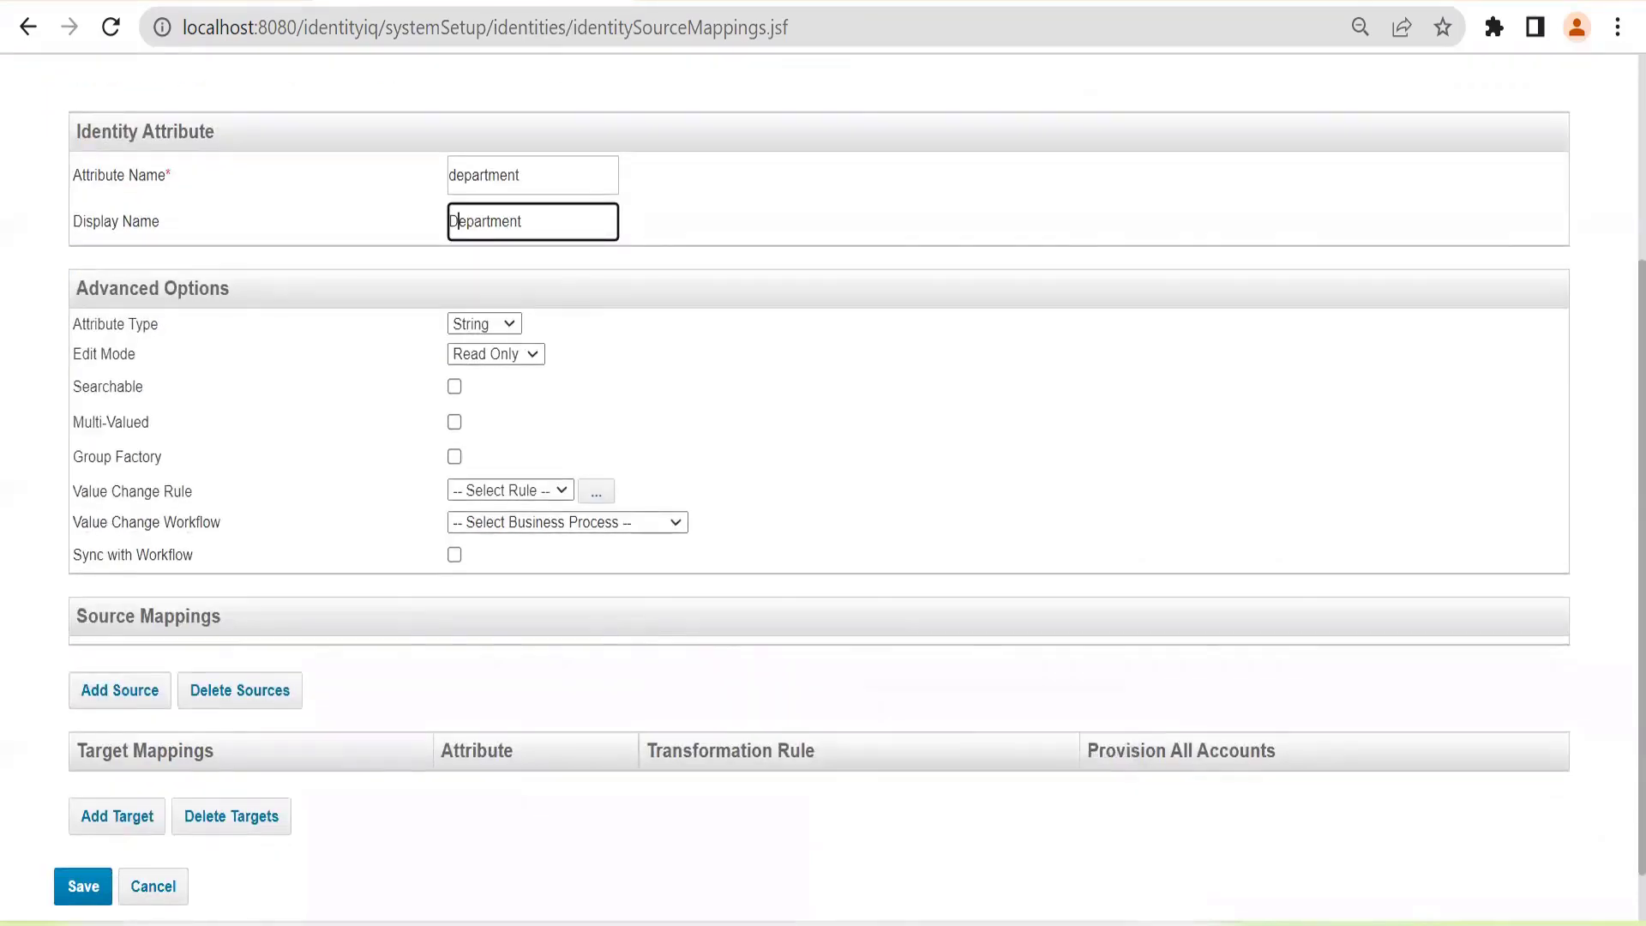
pyautogui.hotkey('alt', 'Tab')
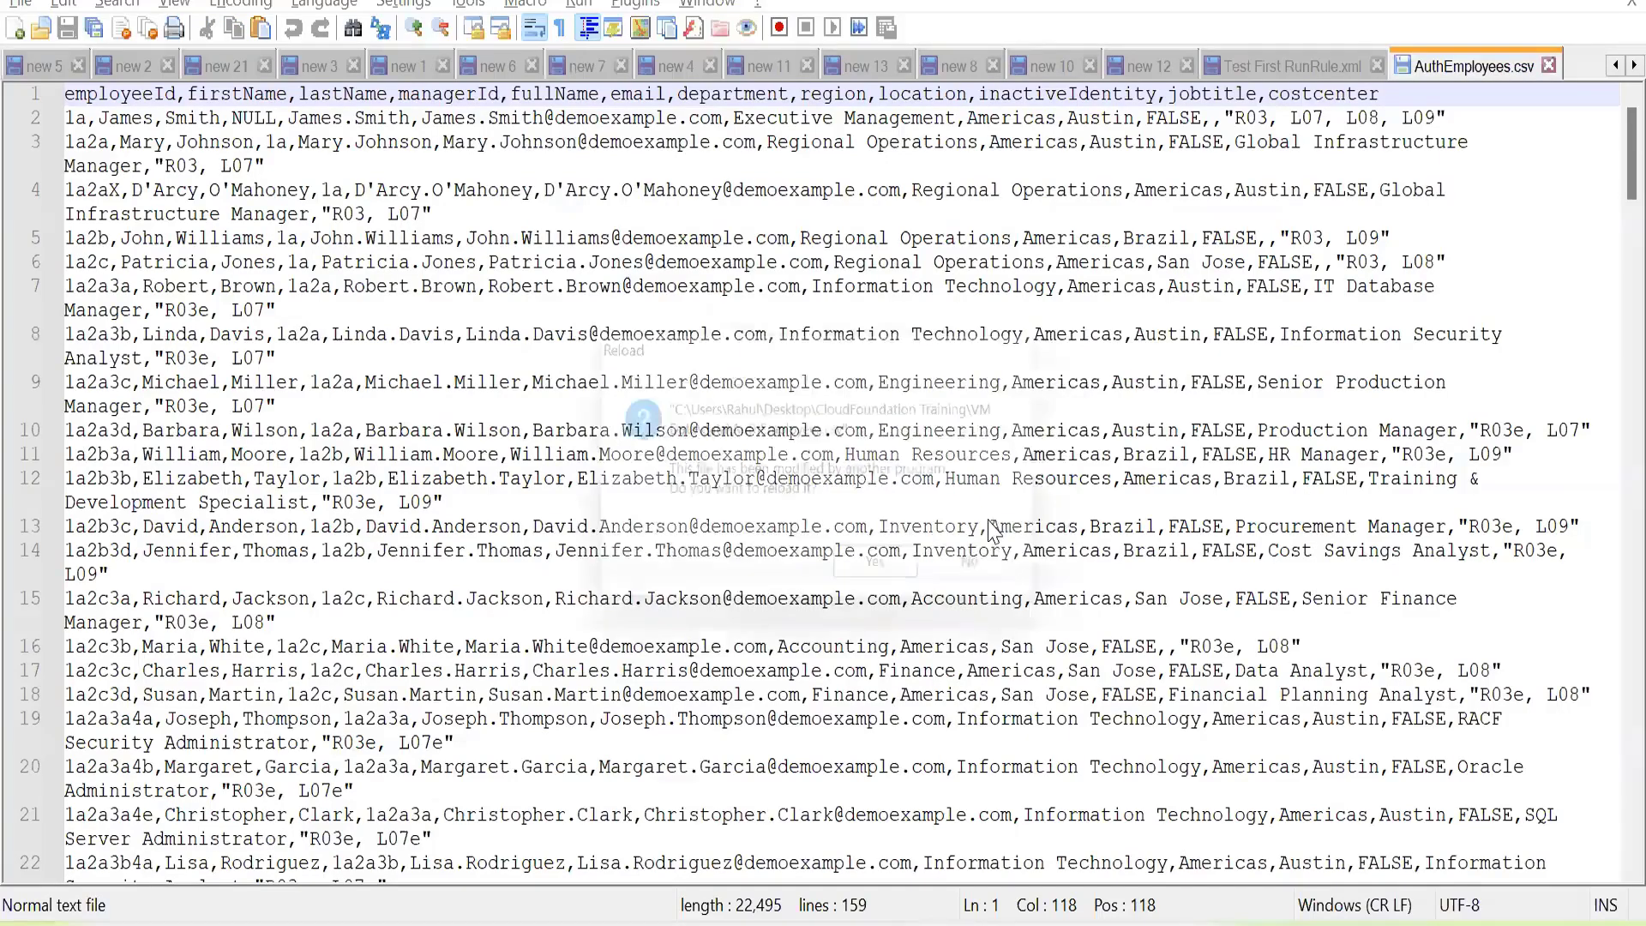
pyautogui.click(892, 577)
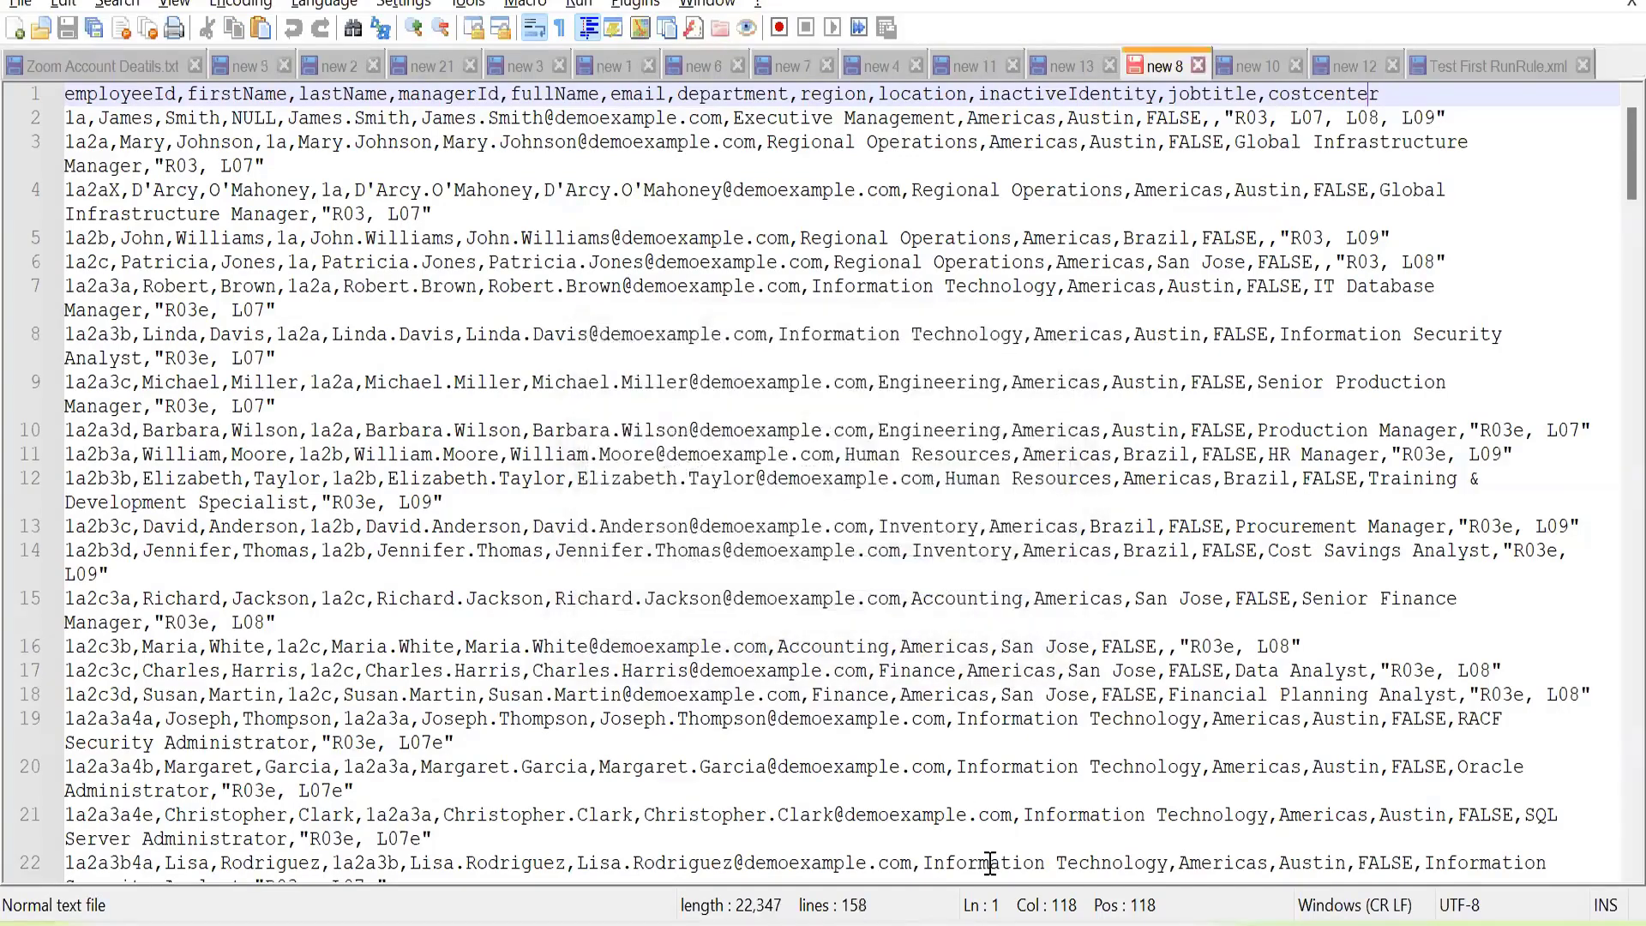
pyautogui.hotkey('ctrl', 'Tab')
pyautogui.hotkey('alt', 'Tab')
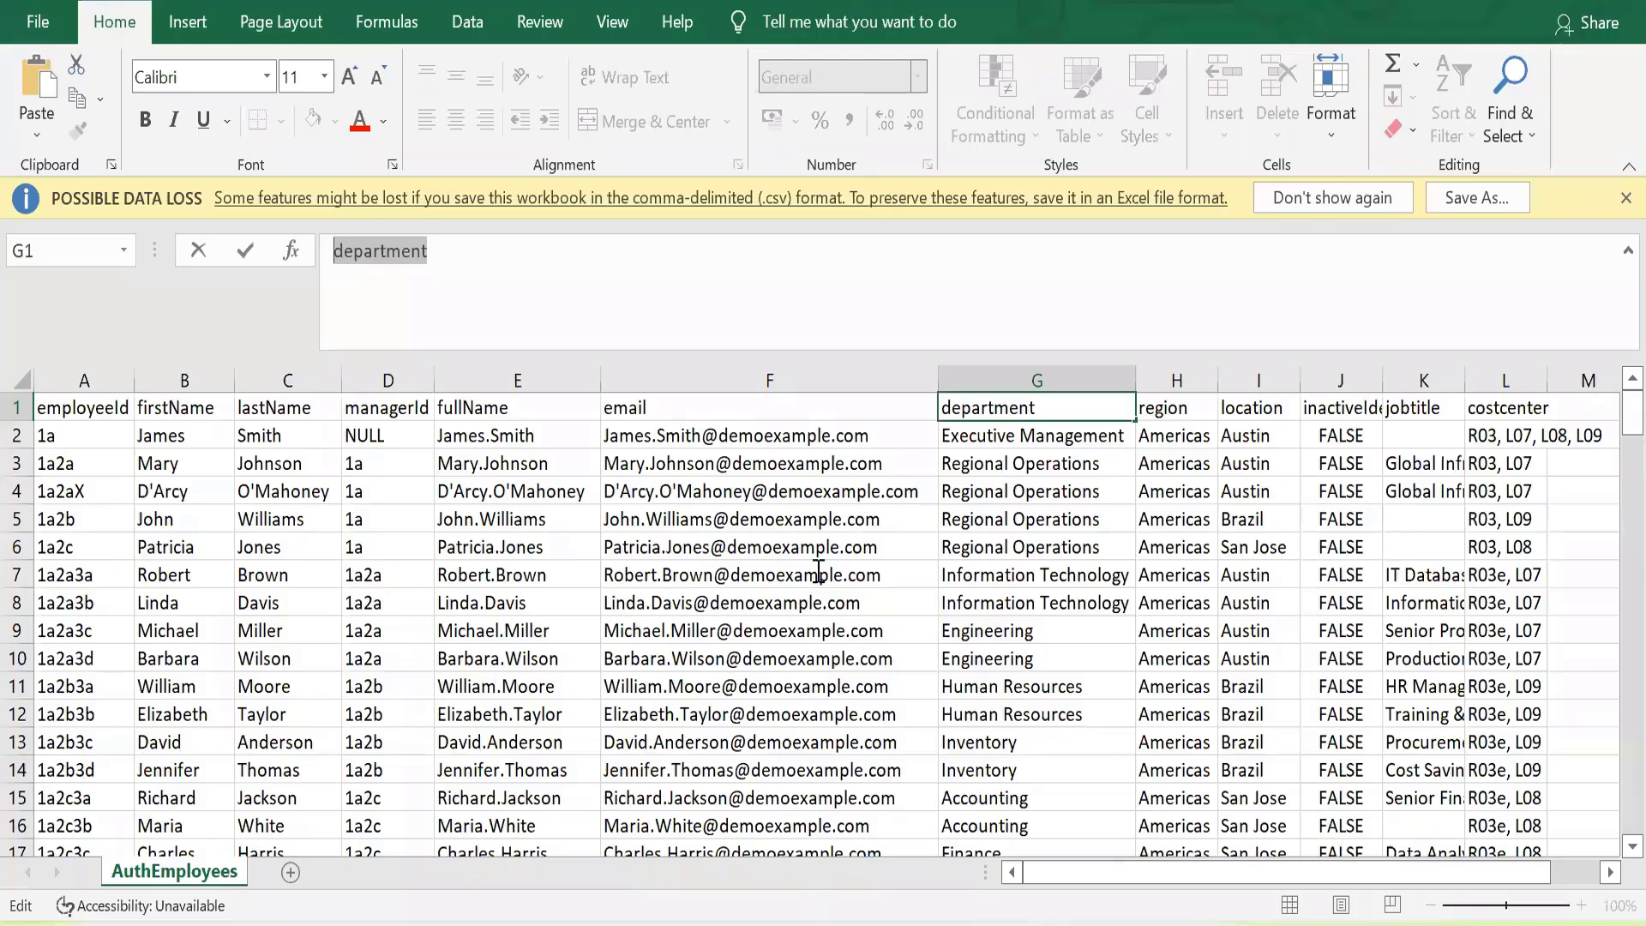
pyautogui.hotkey('alt', 'Tab')
pyautogui.hotkey('ctrl', 'n')
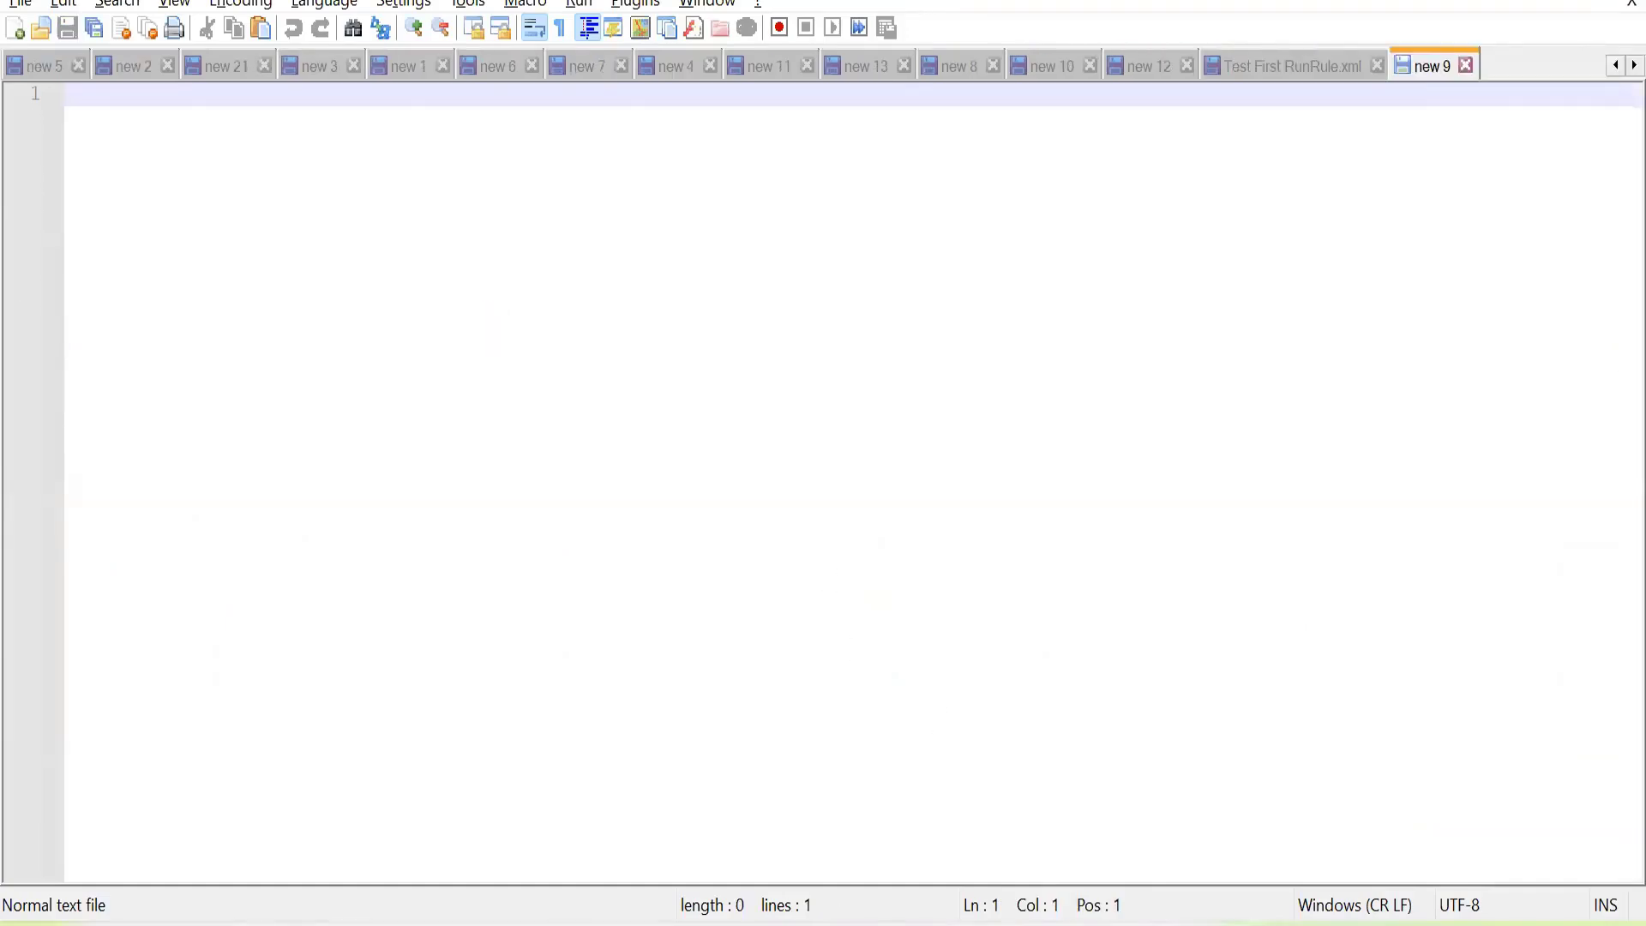
# Step: Return to the browser, add the HRMS application's department attribute as a source mapping for the Department identity attribute, and save it
pyautogui.hotkey('alt', 'Tab')
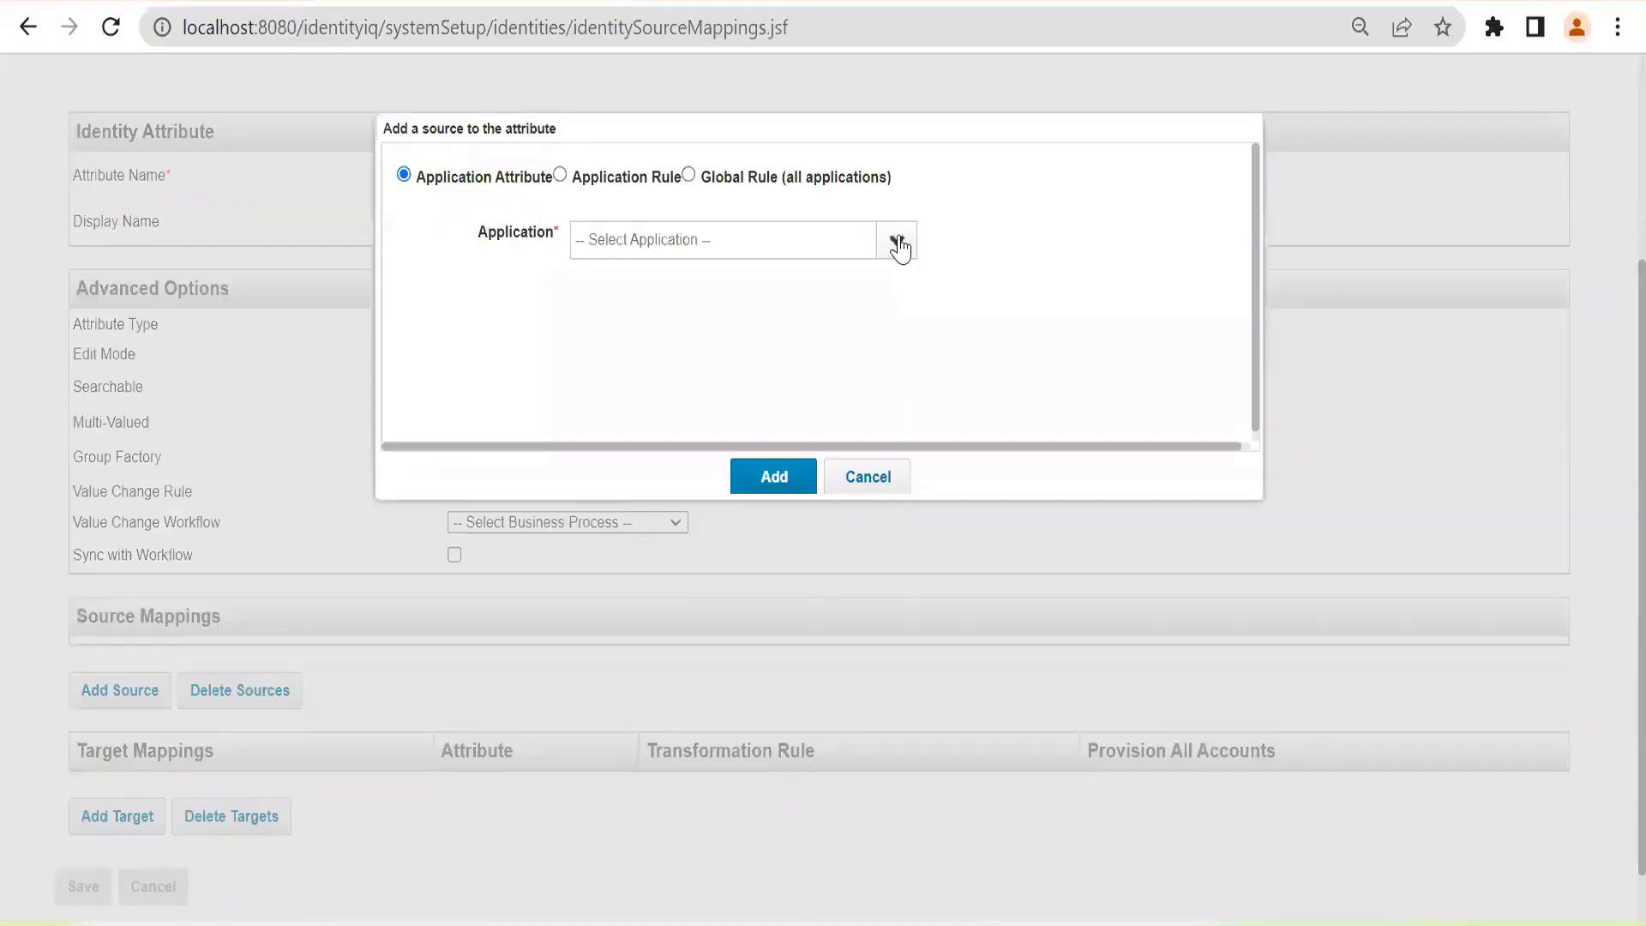
pyautogui.click(899, 248)
pyautogui.click(661, 292)
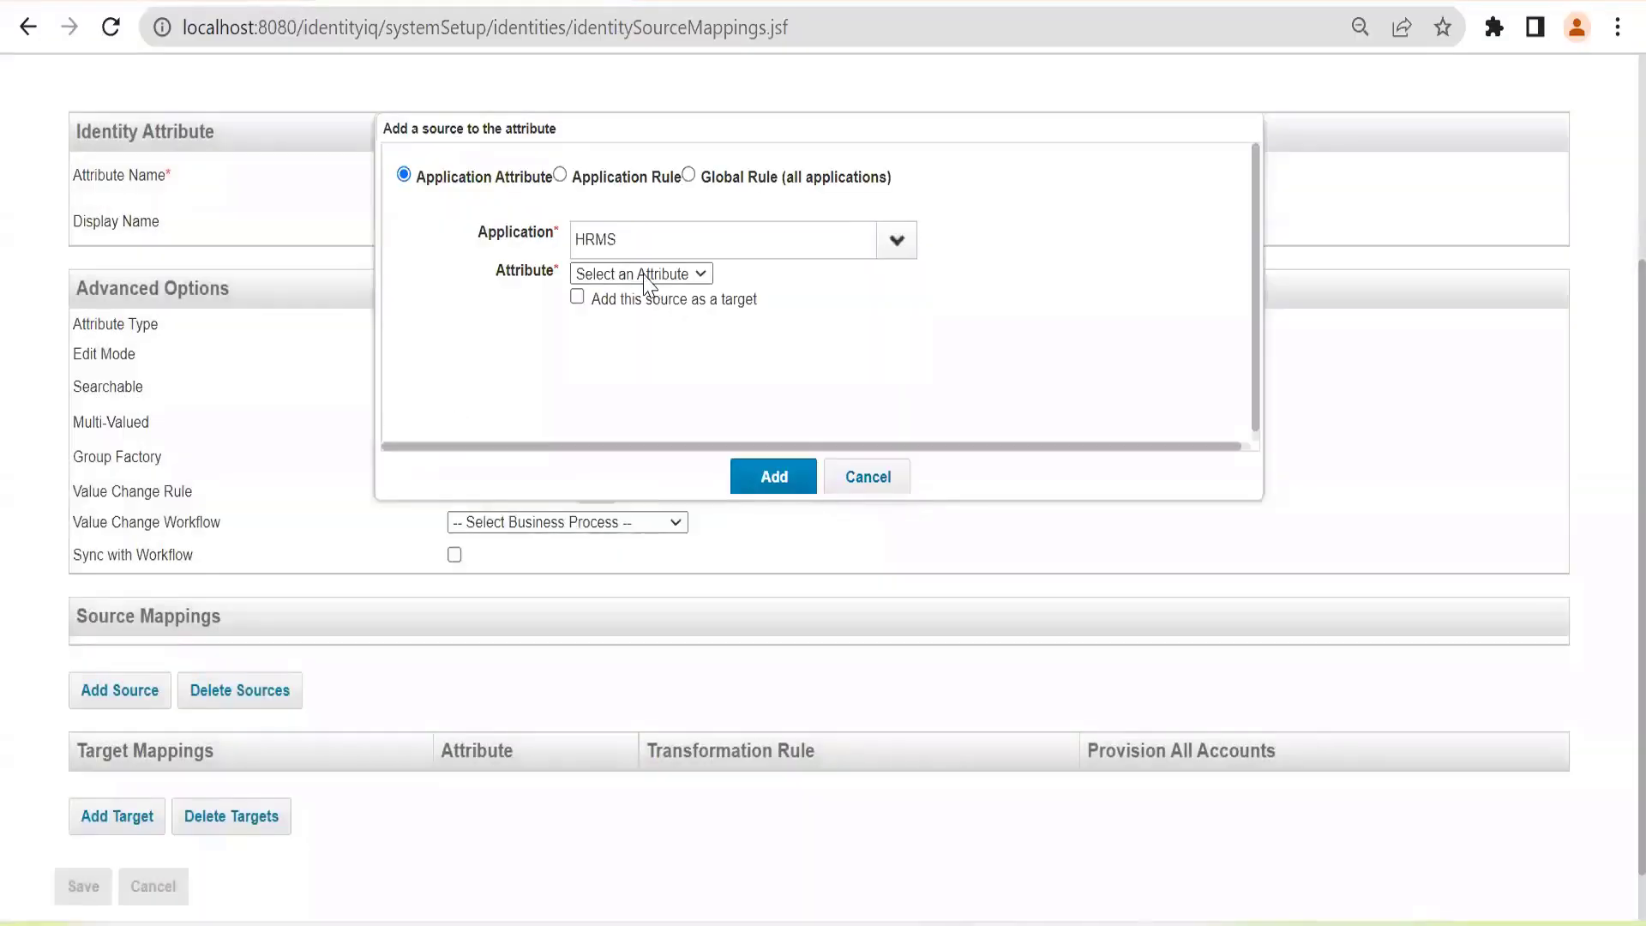
pyautogui.click(641, 274)
pyautogui.click(646, 336)
pyautogui.click(772, 477)
pyautogui.scroll(-2, 412, 771)
pyautogui.click(94, 820)
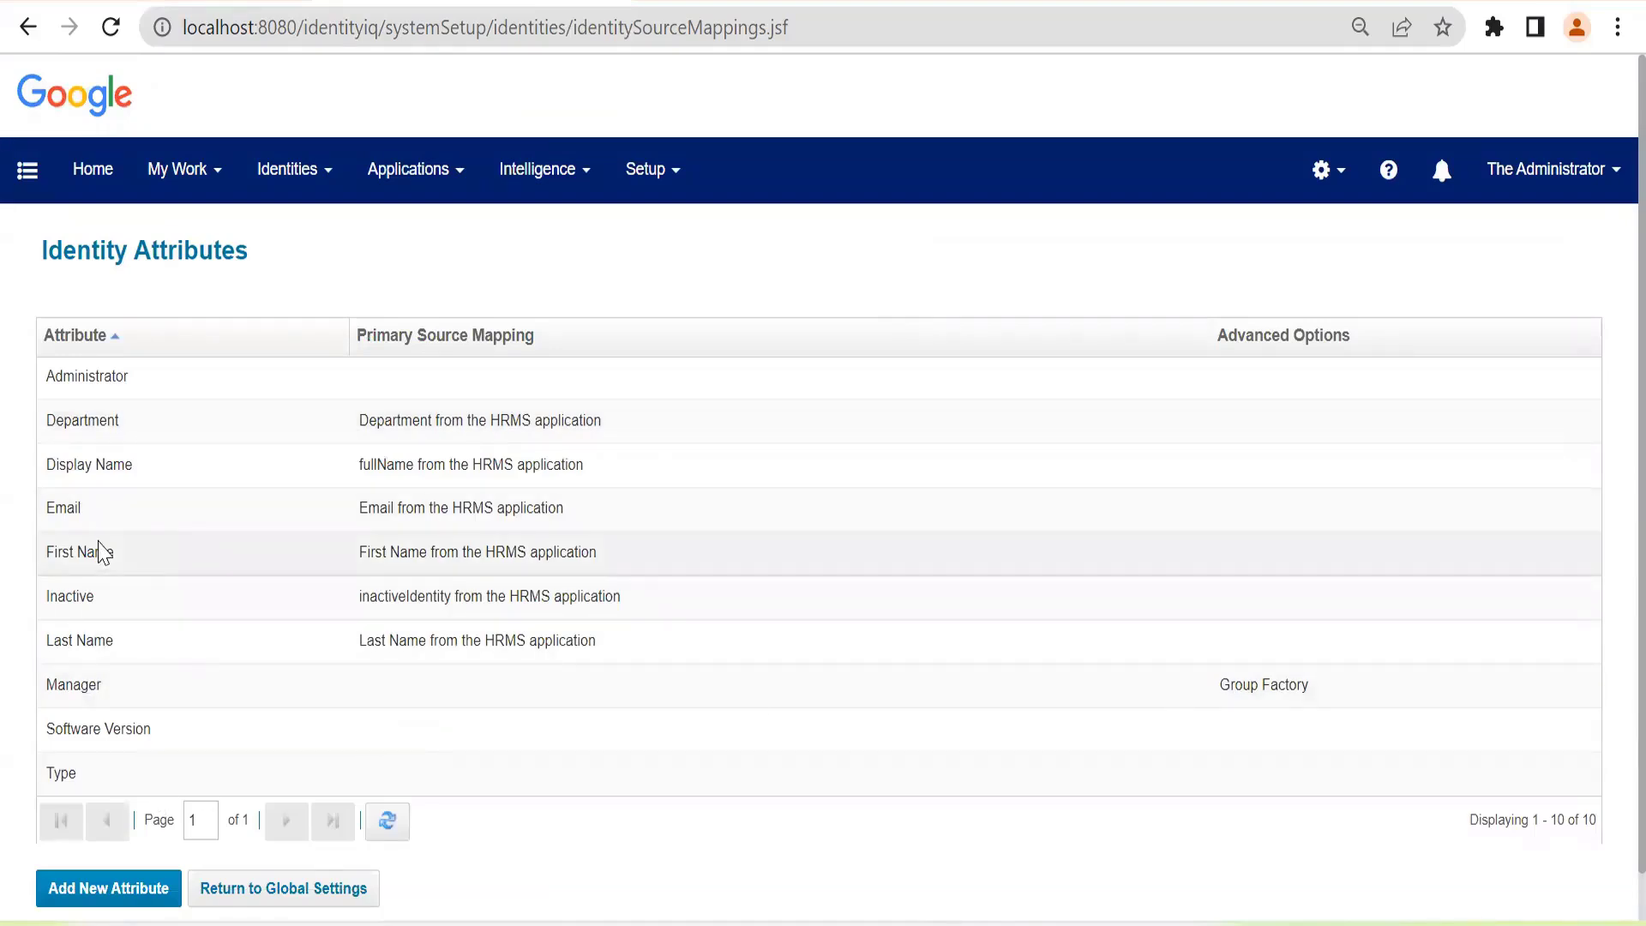
# Step: Check the region header in Excel's AuthEmployees sheet and start another new identity attribute in the browser
pyautogui.click(1042, 923)
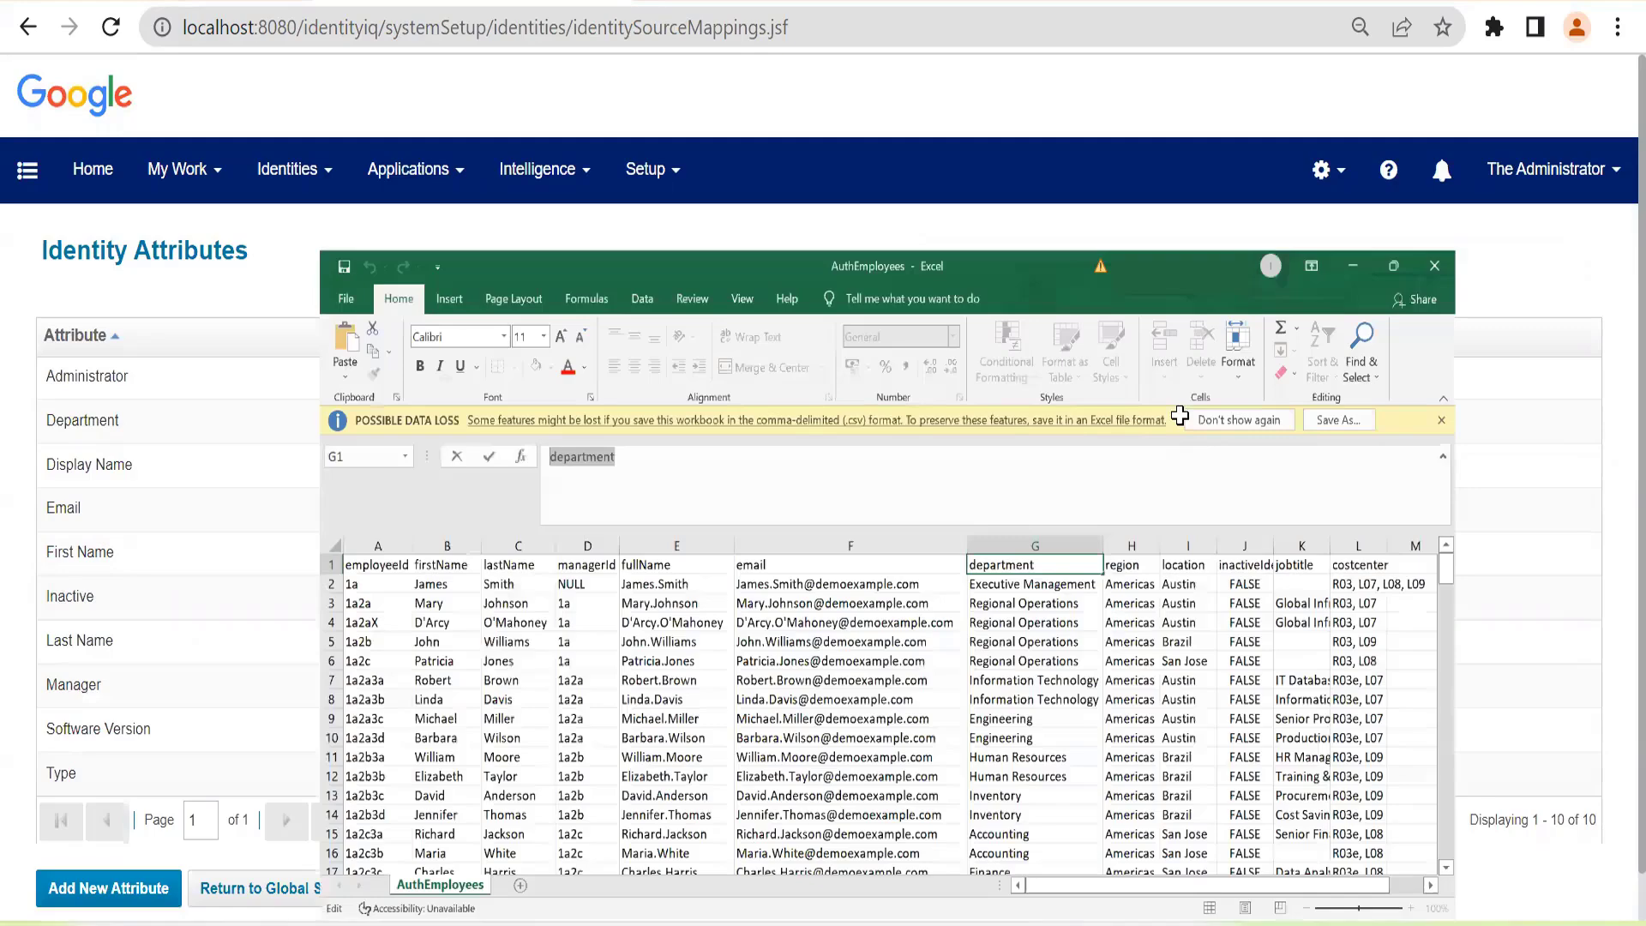
pyautogui.press('Tab')
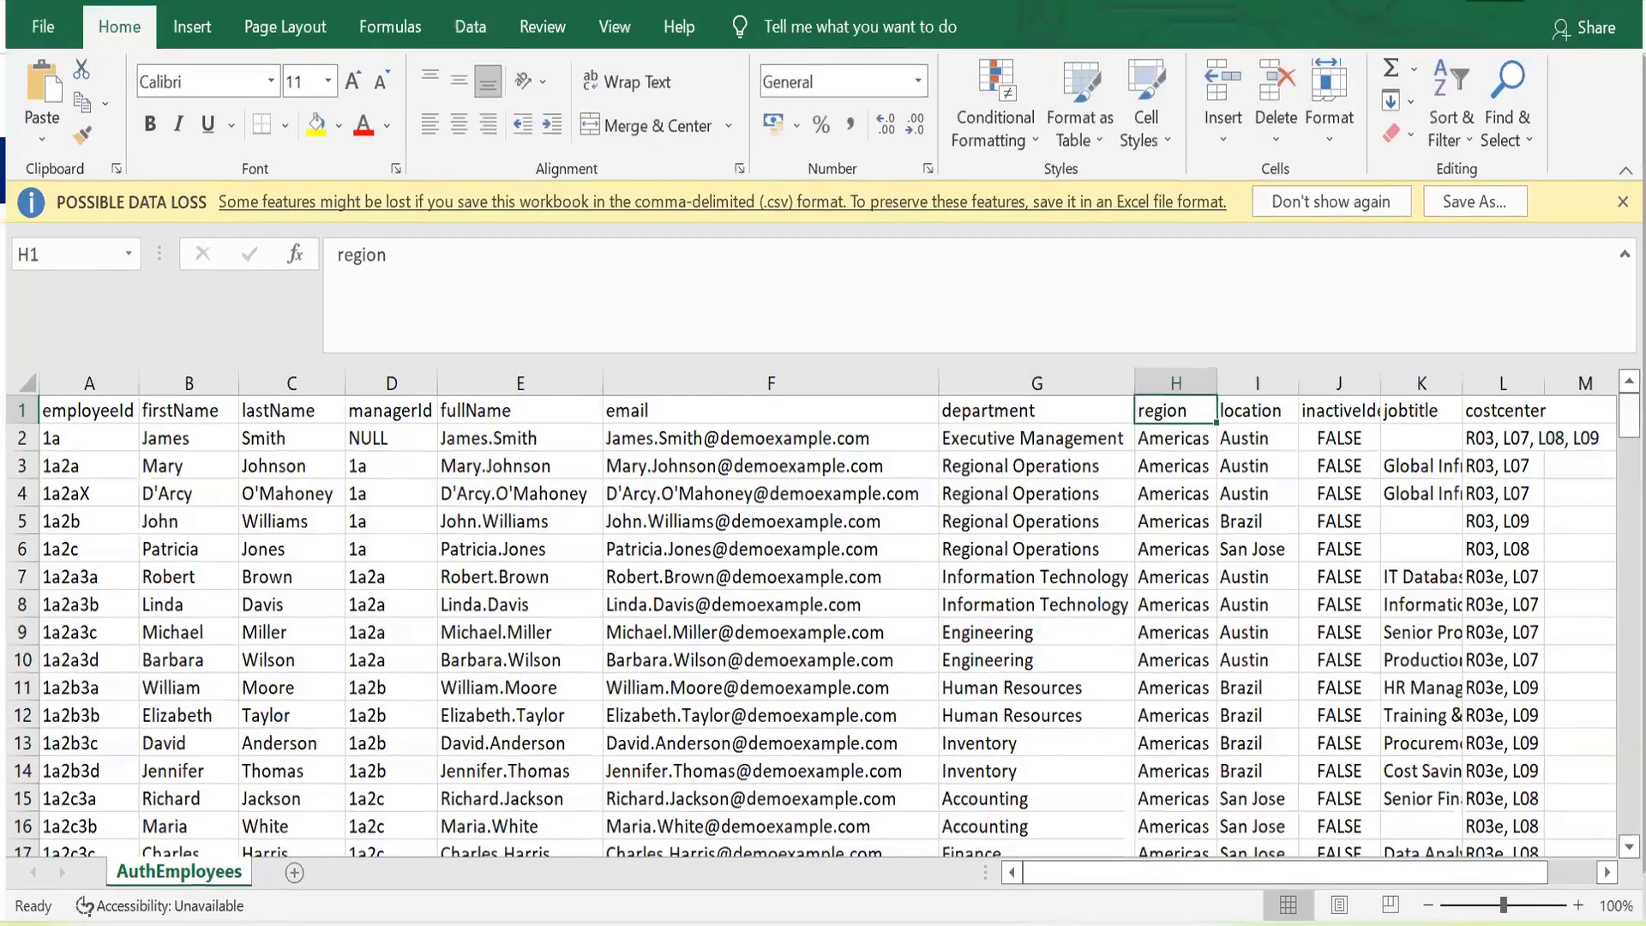
pyautogui.click(1042, 923)
pyautogui.click(1042, 923)
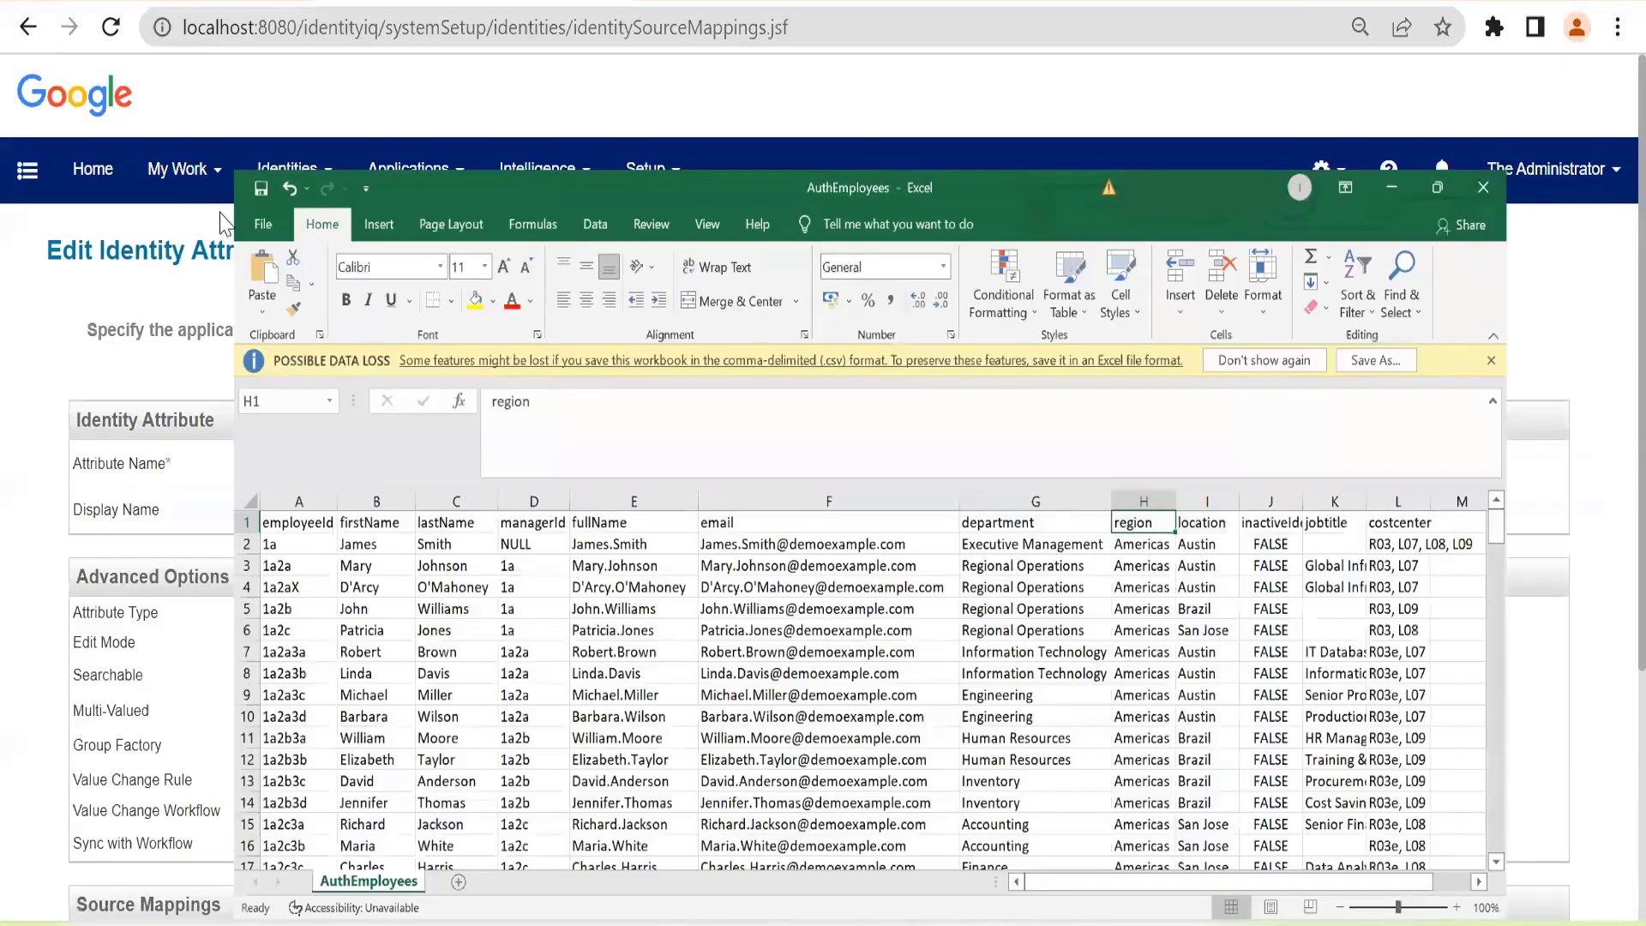
# Step: Name the new identity attribute region and give it the display name Region
pyautogui.click(489, 467)
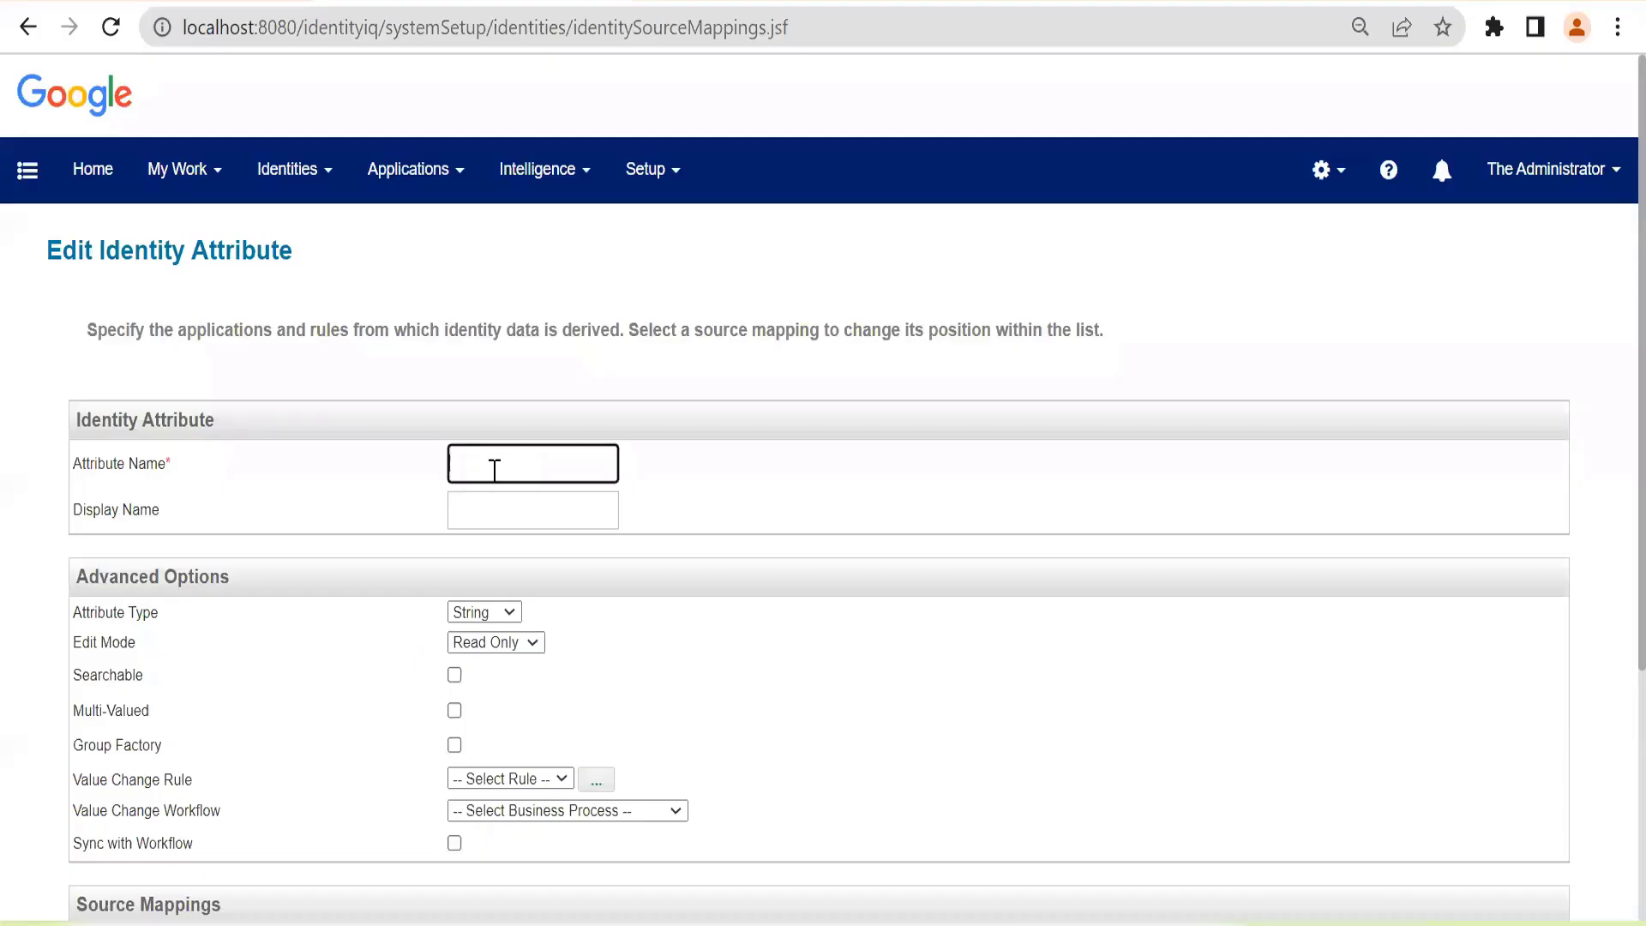
pyautogui.write('region')
pyautogui.write('atrr_')
pyautogui.press('BackSpace')
pyautogui.press('BackSpace')
pyautogui.press('BackSpace')
pyautogui.press('BackSpace')
pyautogui.press('BackSpace')
pyautogui.press('BackSpace')
pyautogui.write('r')
pyautogui.click(514, 514)
pyautogui.write('R')
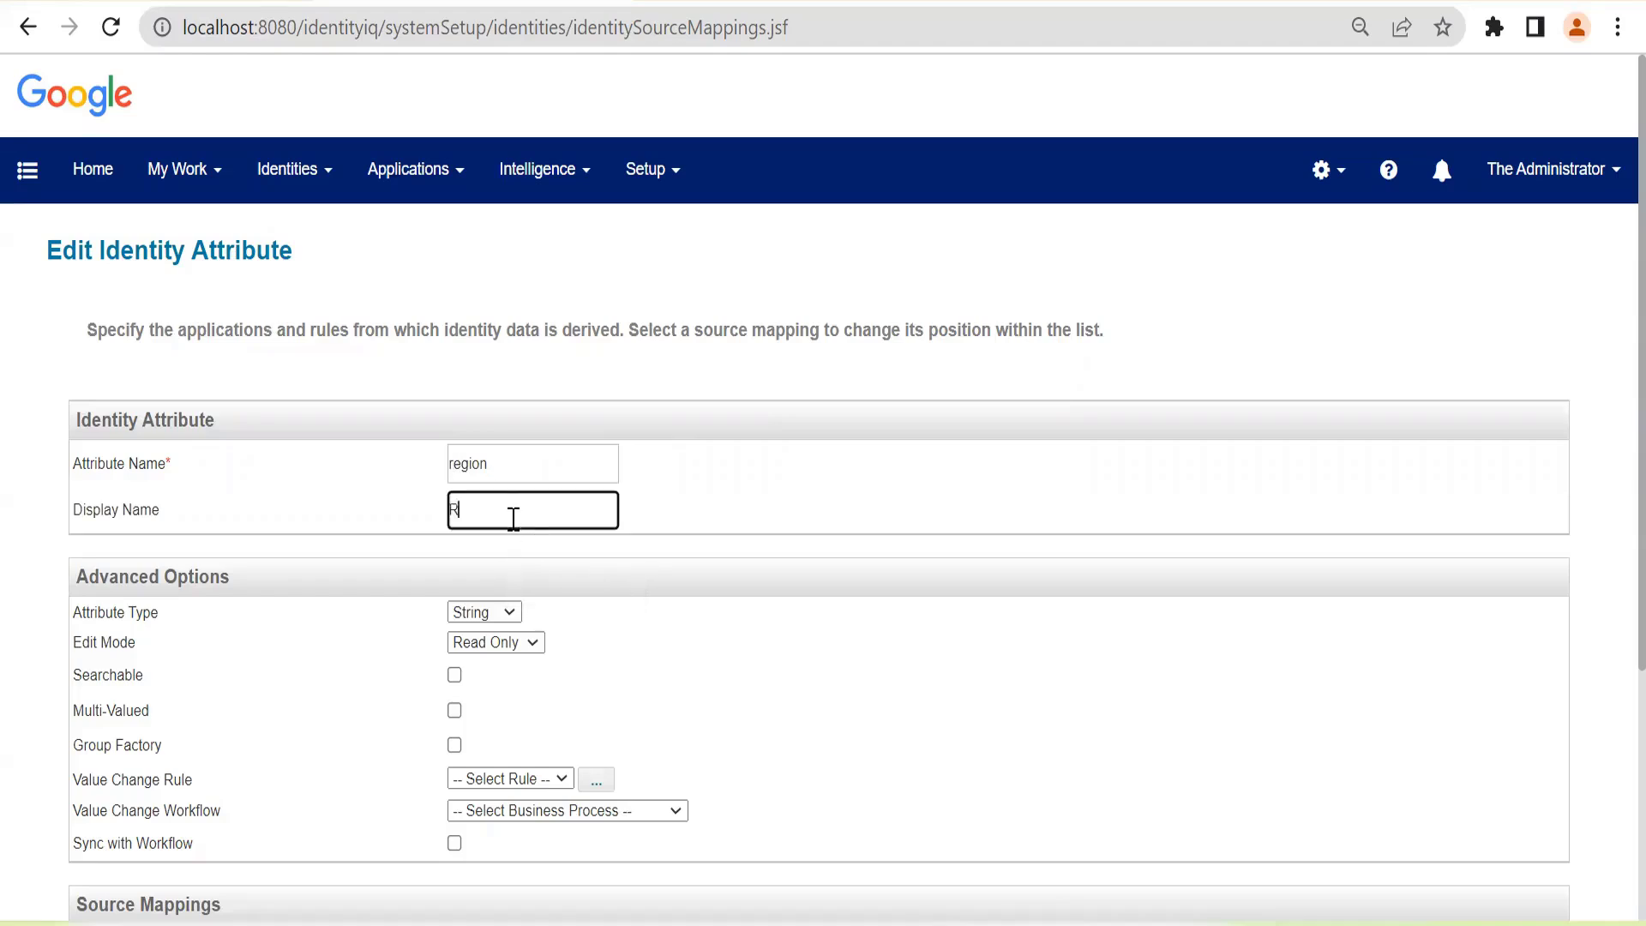
pyautogui.write('egion')
# Step: Add the HRMS application's region attribute as a source mapping for the Region identity attribute and save it
pyautogui.scroll(-3, 513, 519)
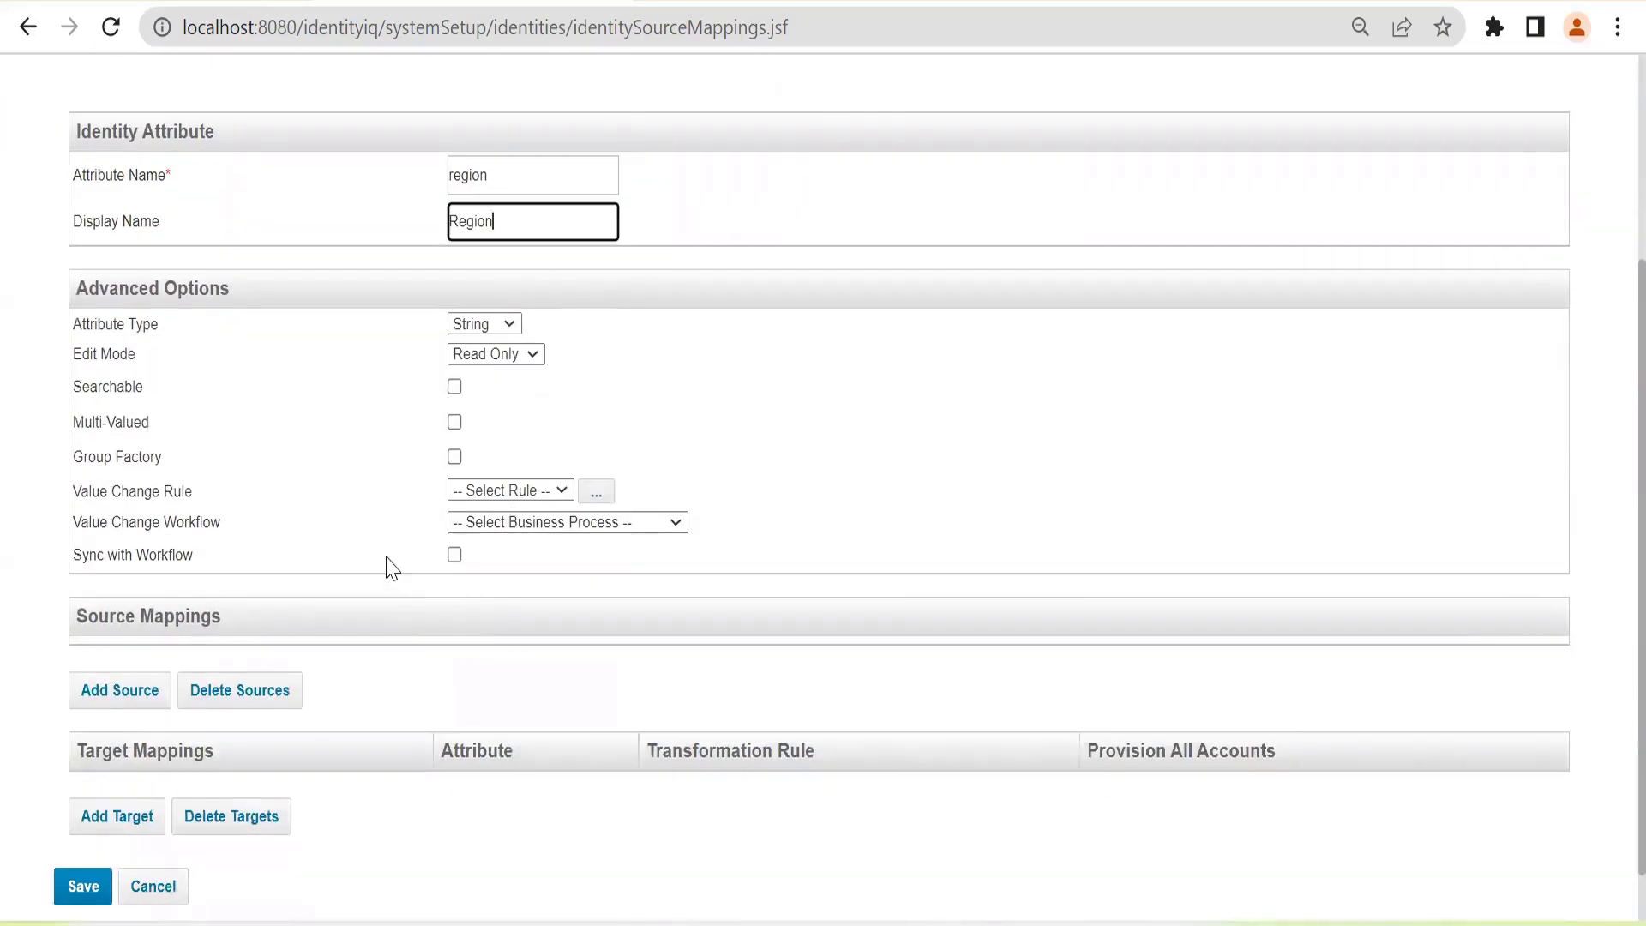
pyautogui.click(114, 693)
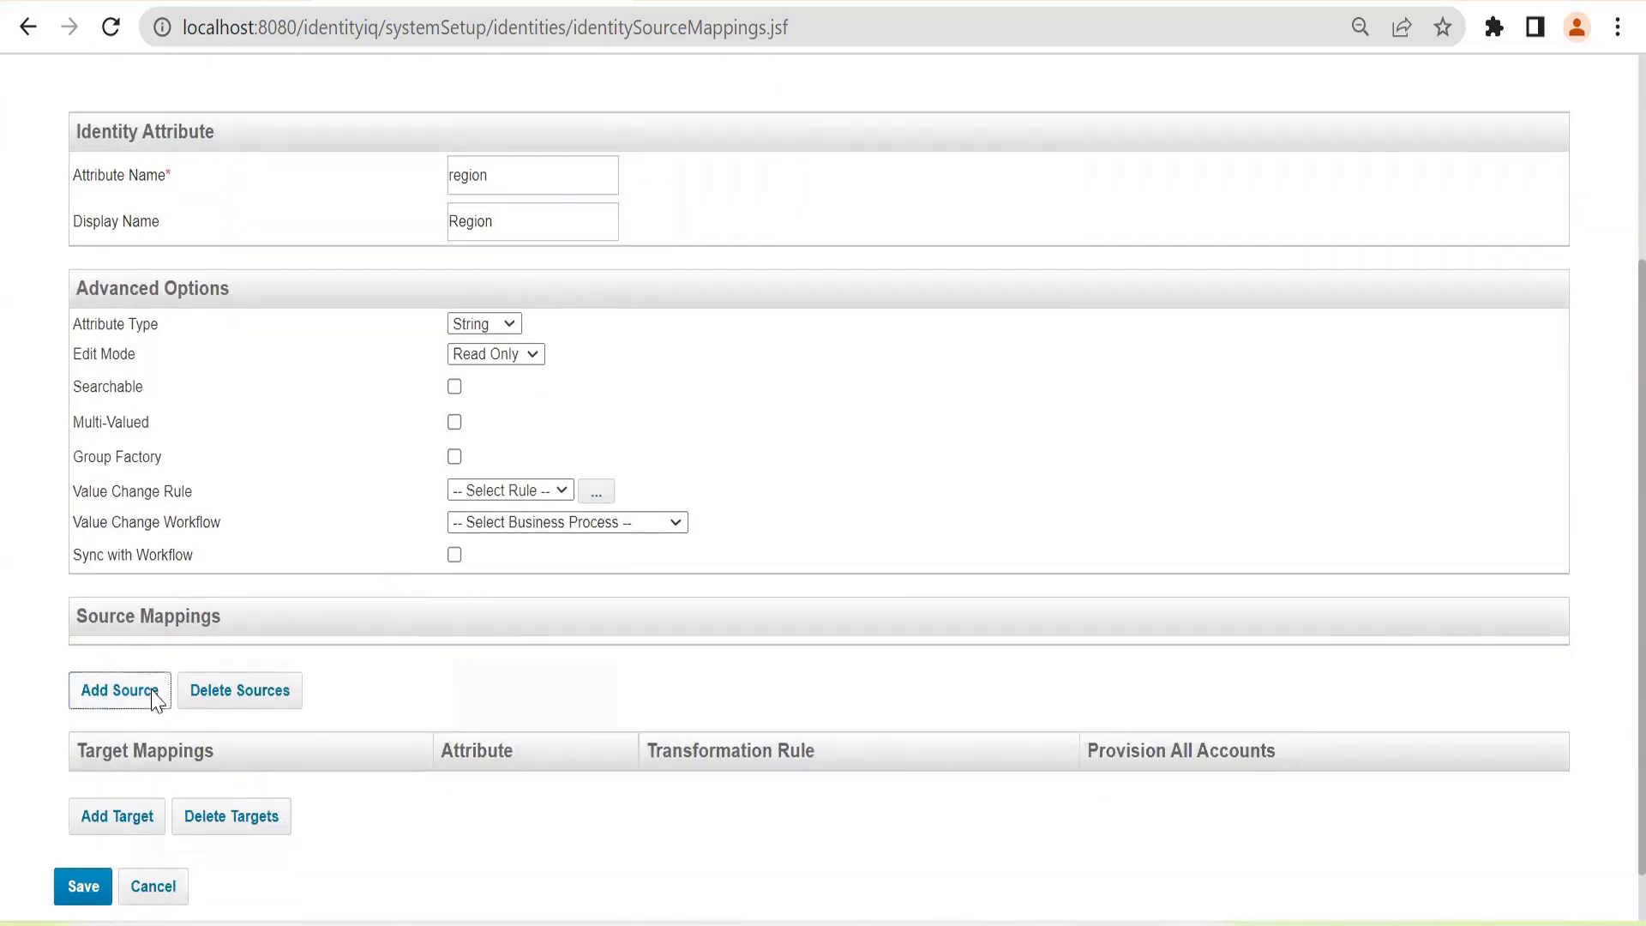
pyautogui.click(896, 240)
pyautogui.click(660, 277)
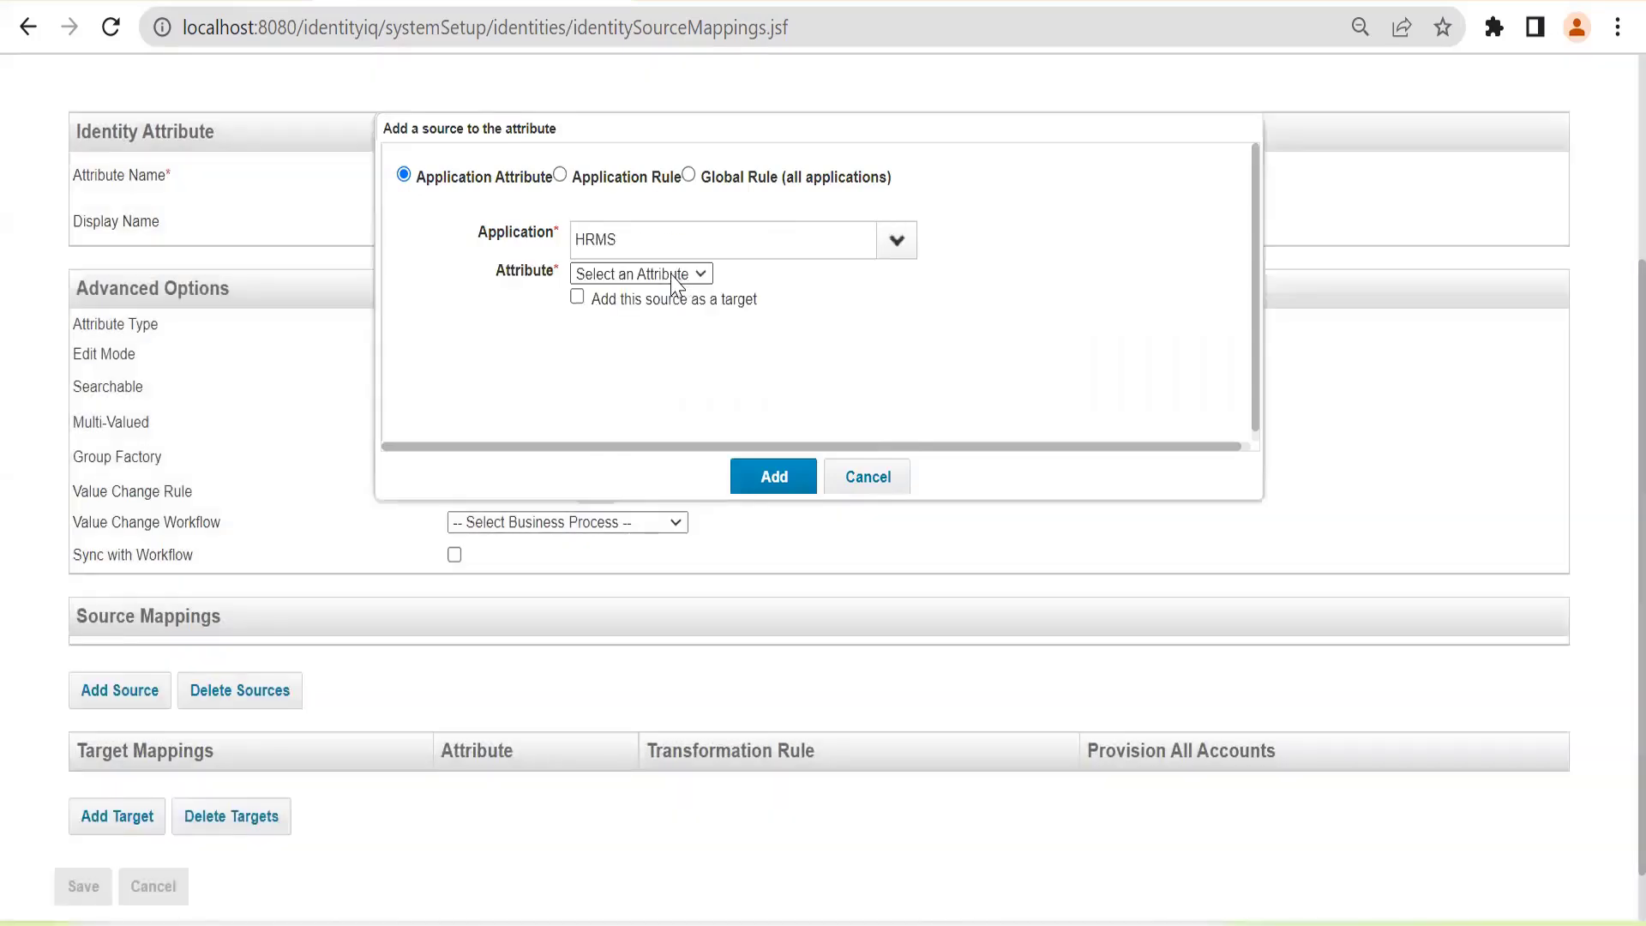
pyautogui.click(678, 273)
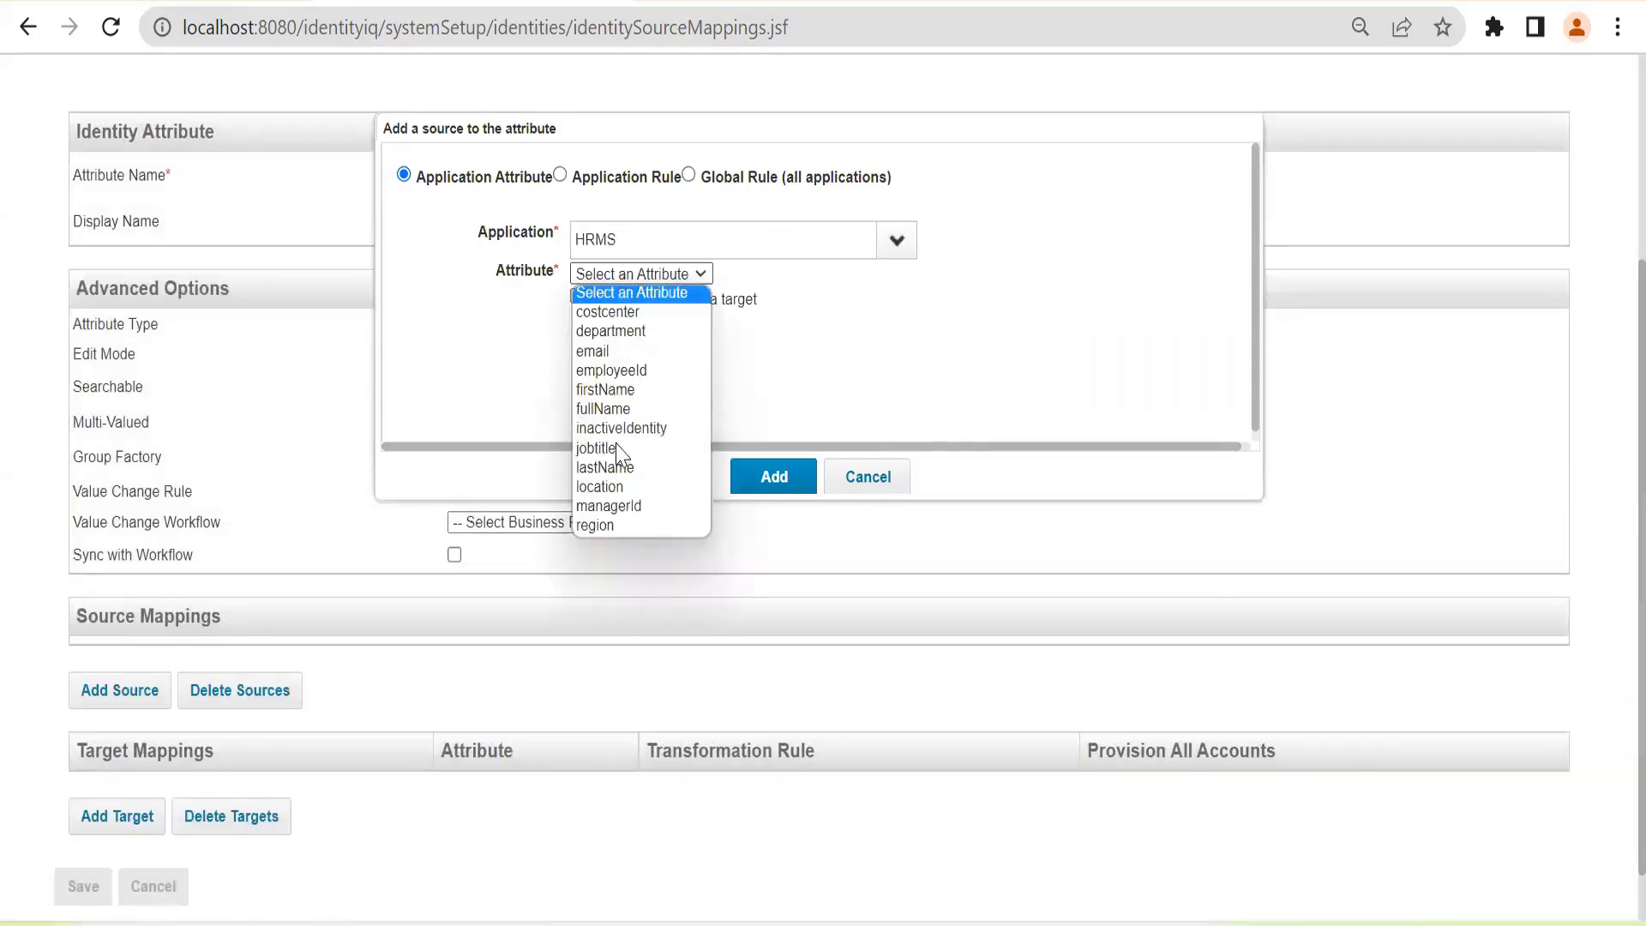
pyautogui.click(611, 526)
pyautogui.click(774, 482)
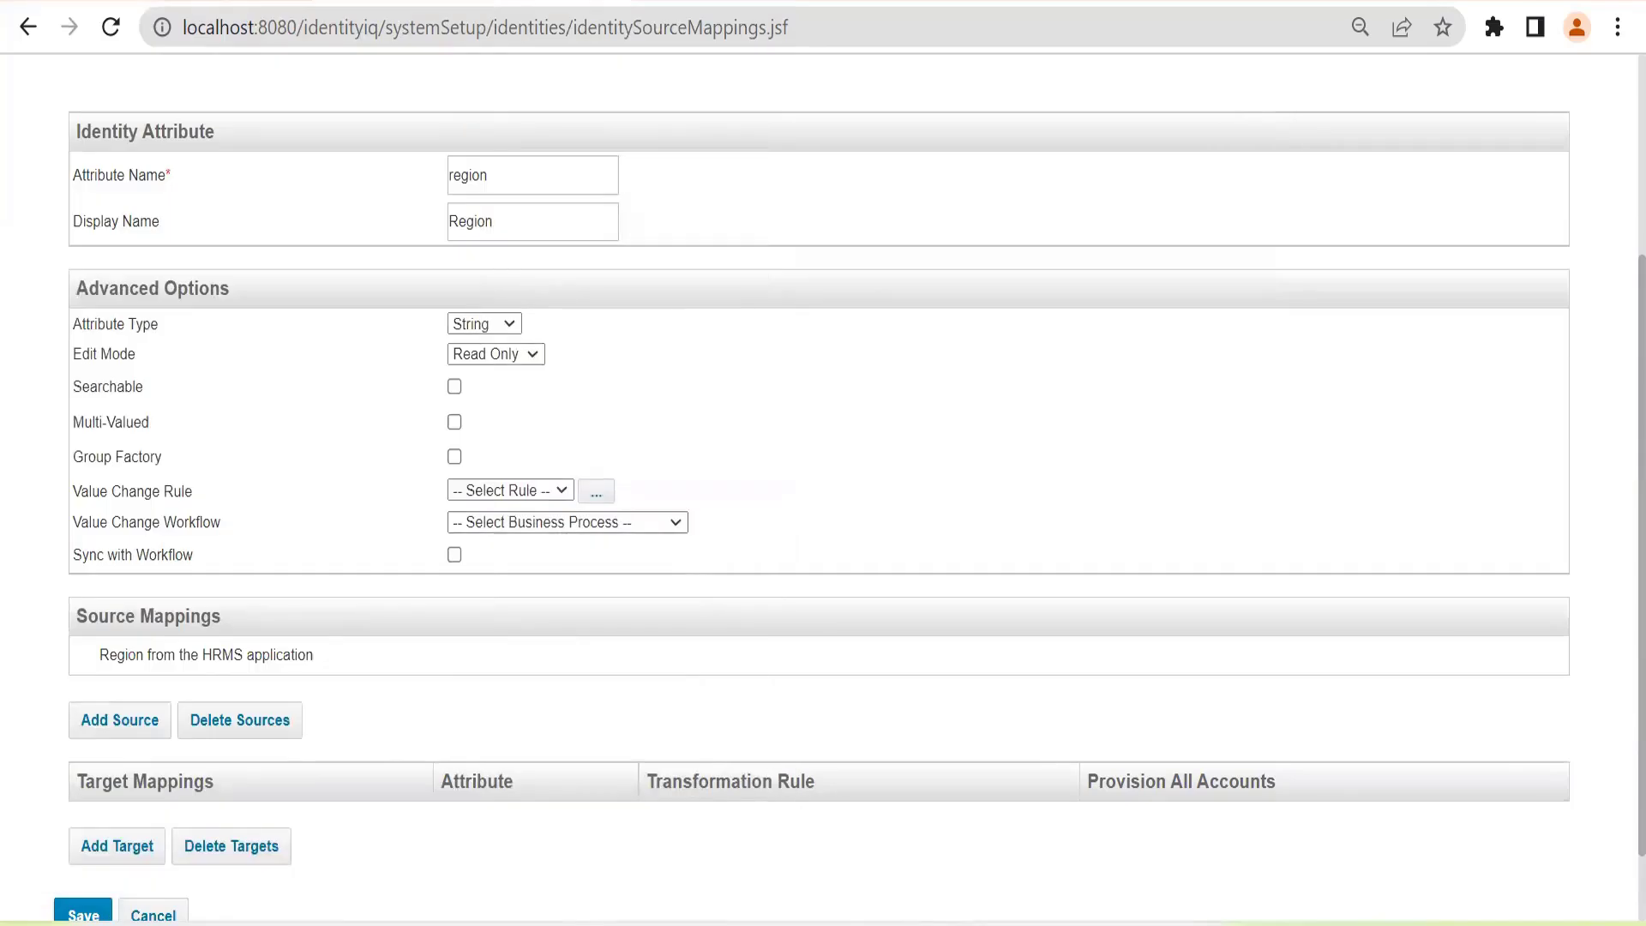
pyautogui.click(93, 916)
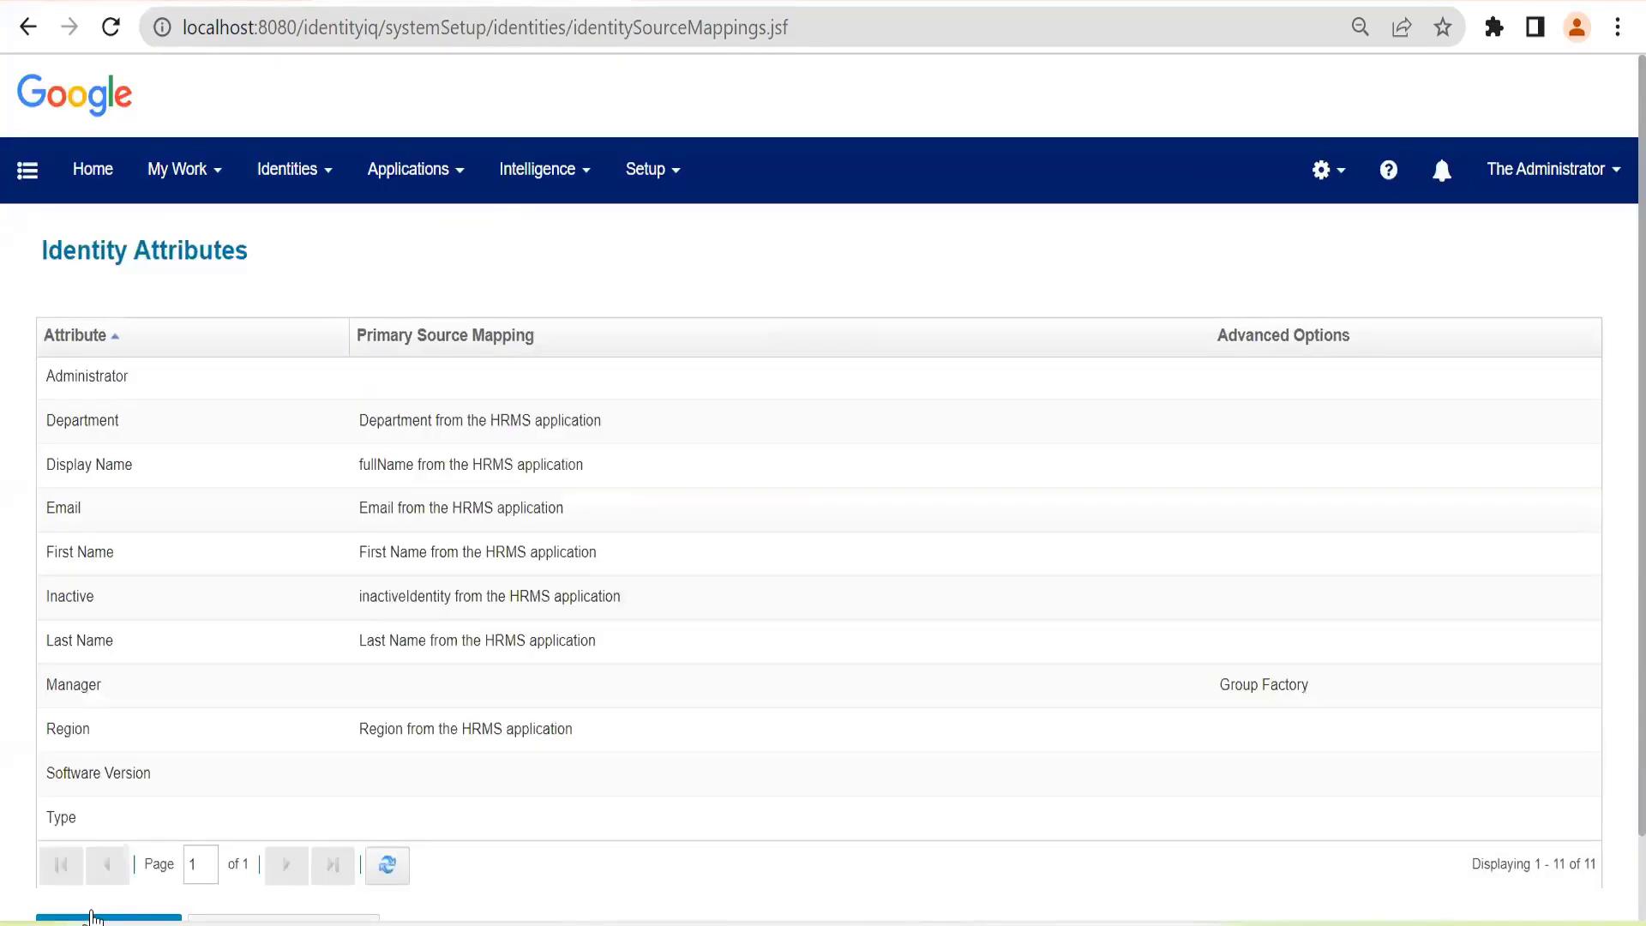
pyautogui.scroll(-1, 92, 909)
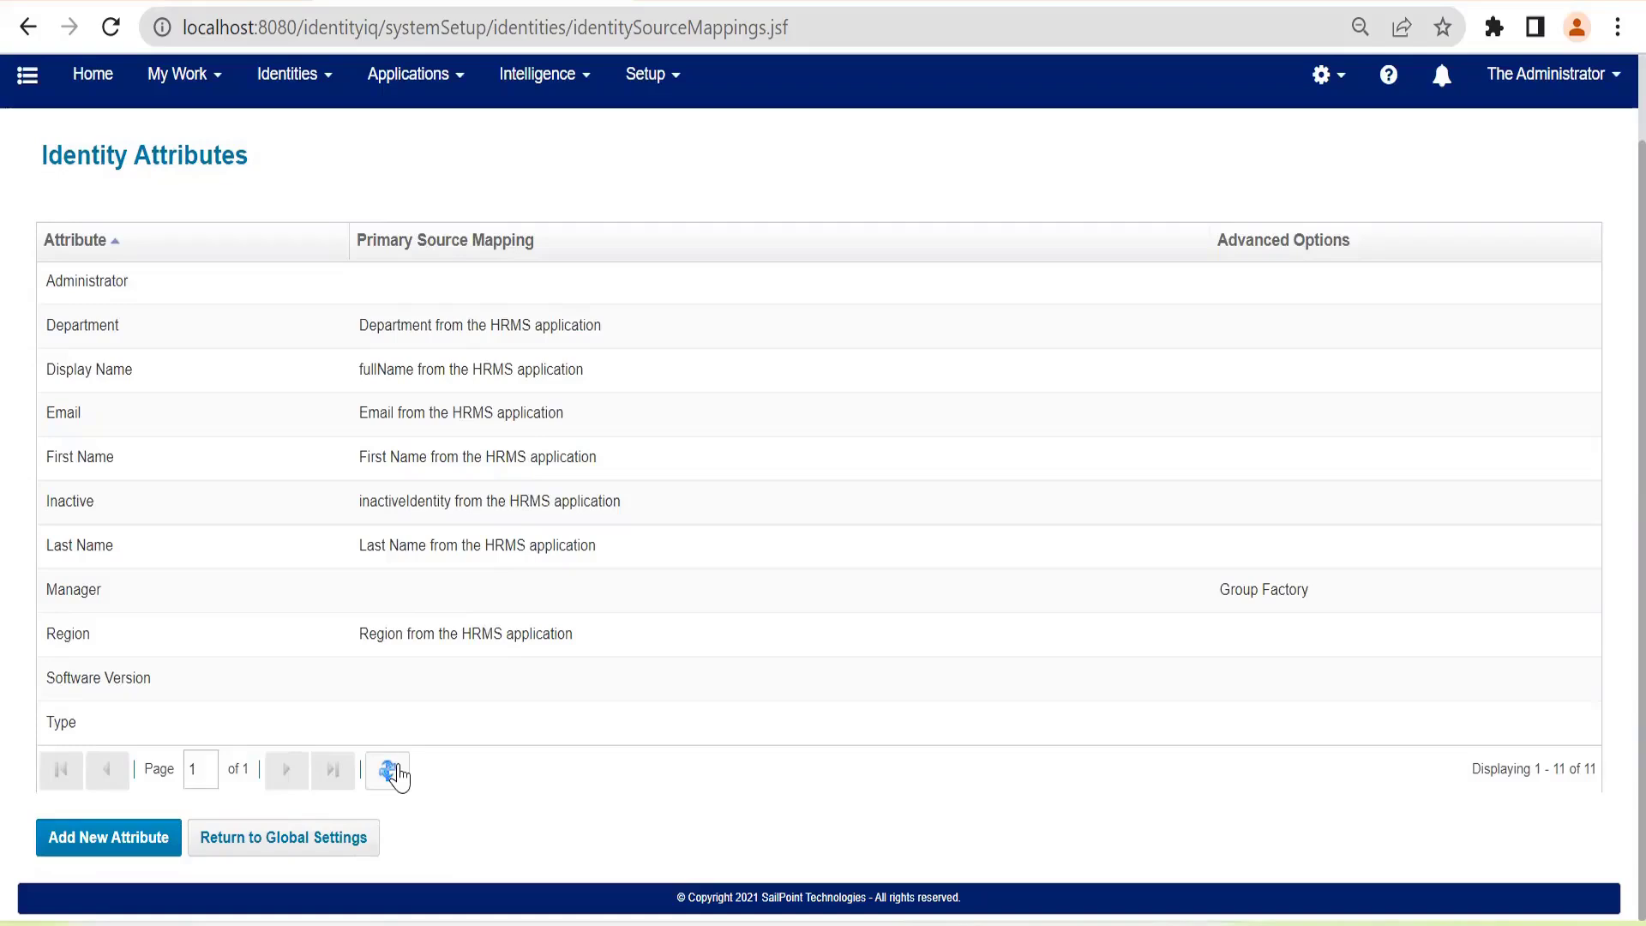
# Step: Open the task list, run the HRMS Aggregation task in the background, and dismiss the execution notice
pyautogui.scroll(1, 606, 503)
pyautogui.click(654, 169)
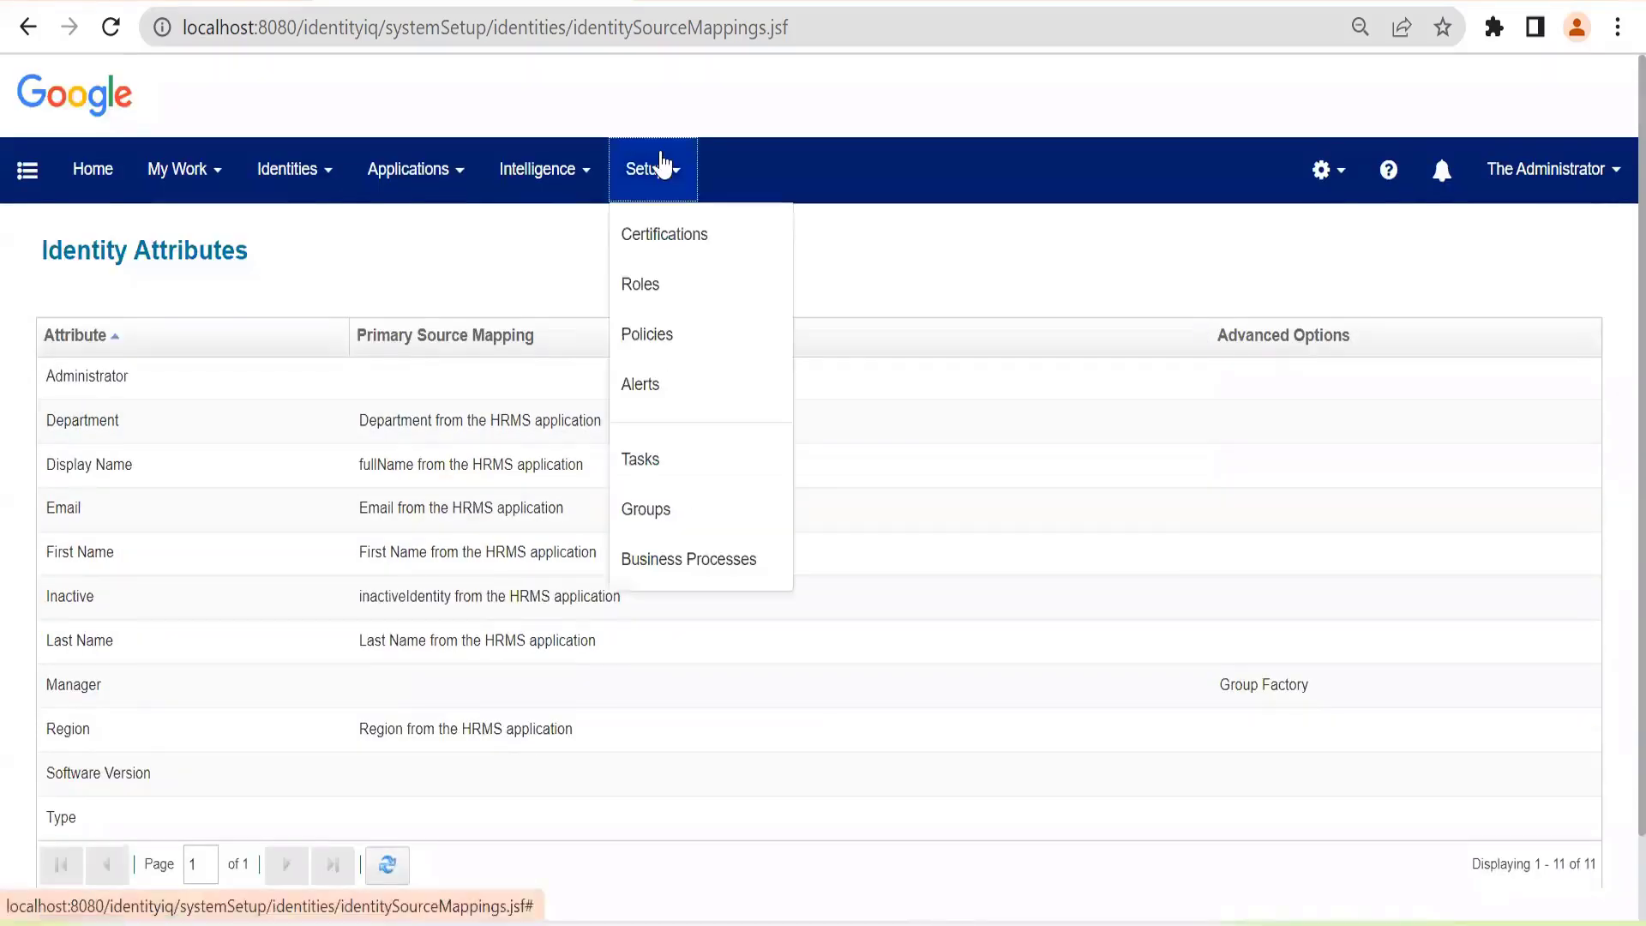
pyautogui.click(645, 460)
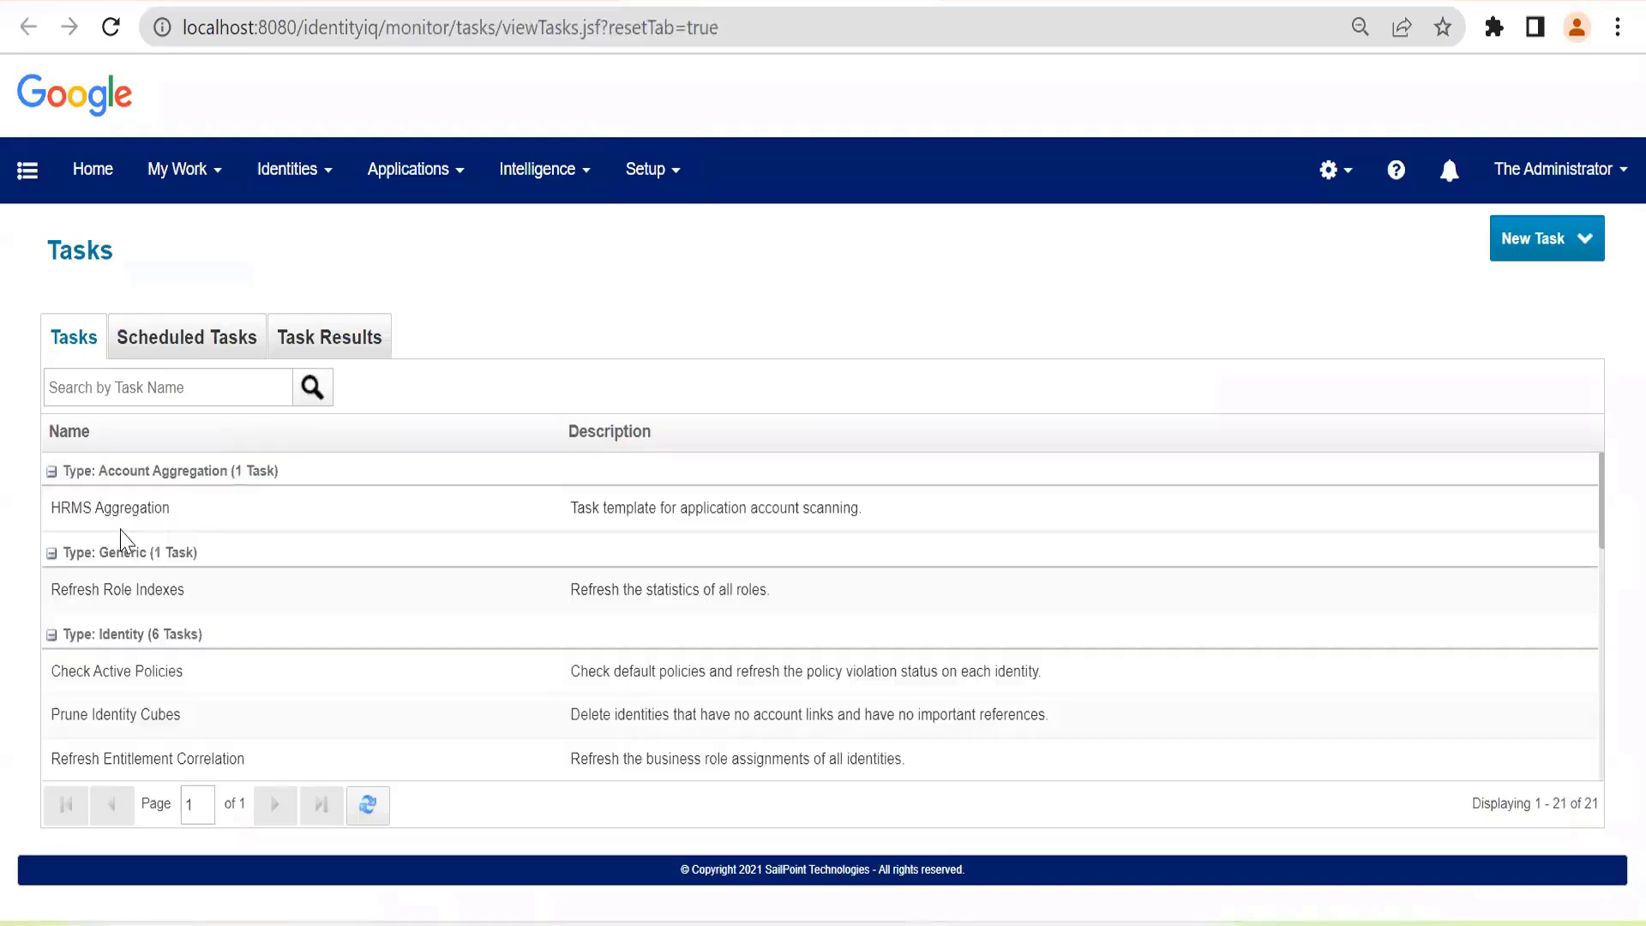
pyautogui.rightClick(125, 521)
pyautogui.click(181, 609)
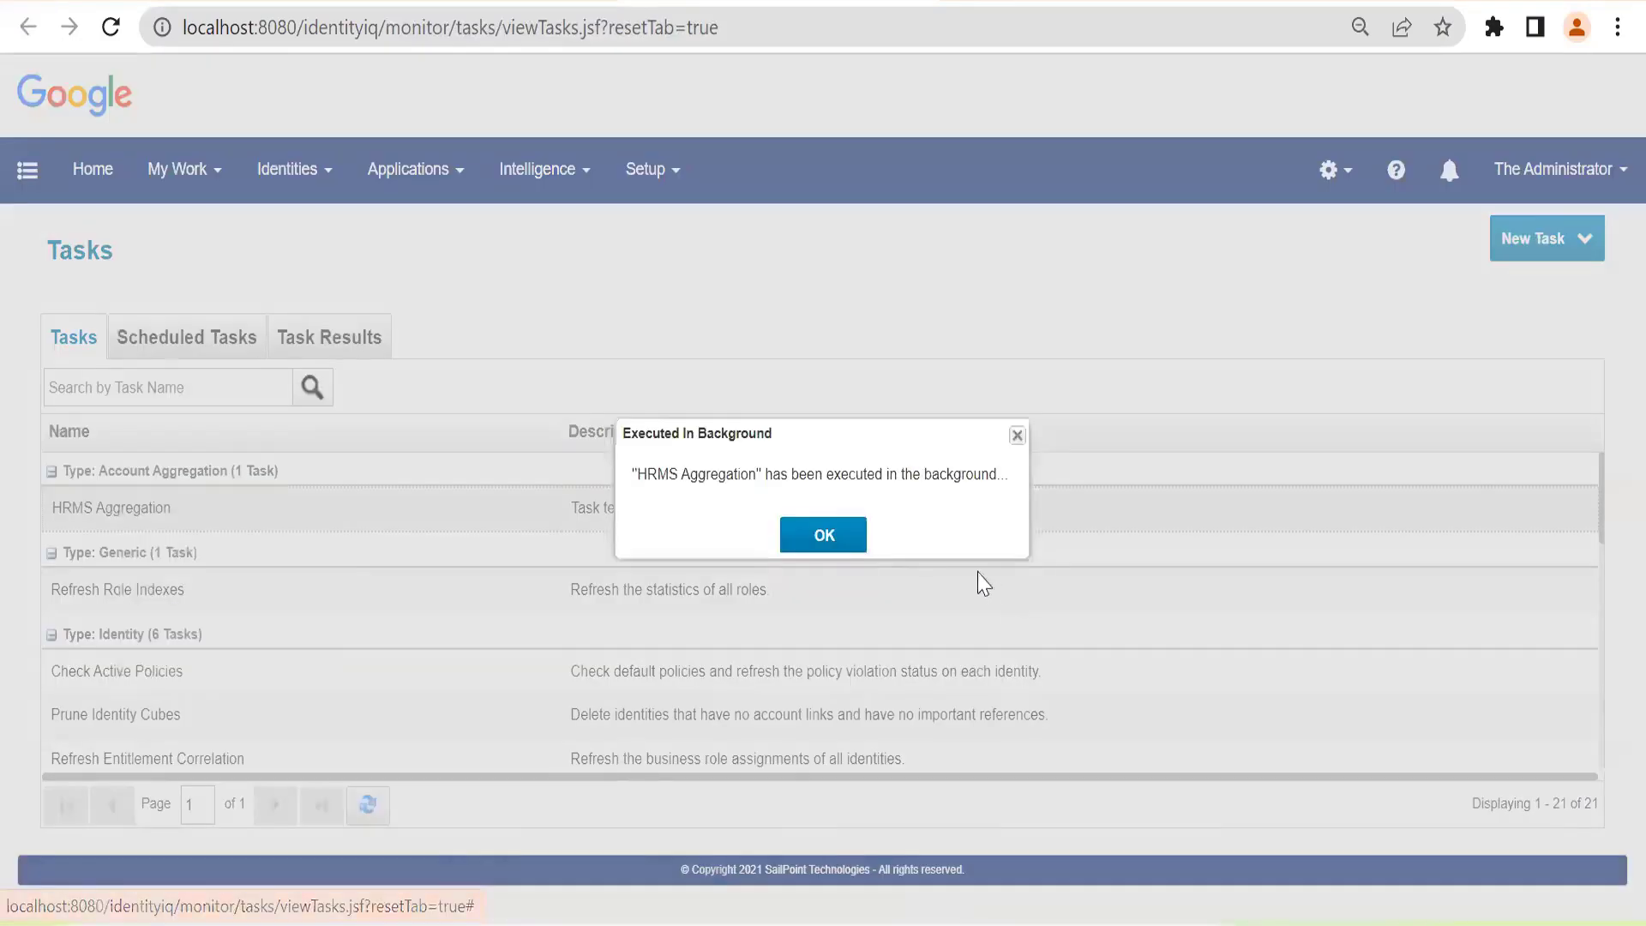
pyautogui.click(824, 536)
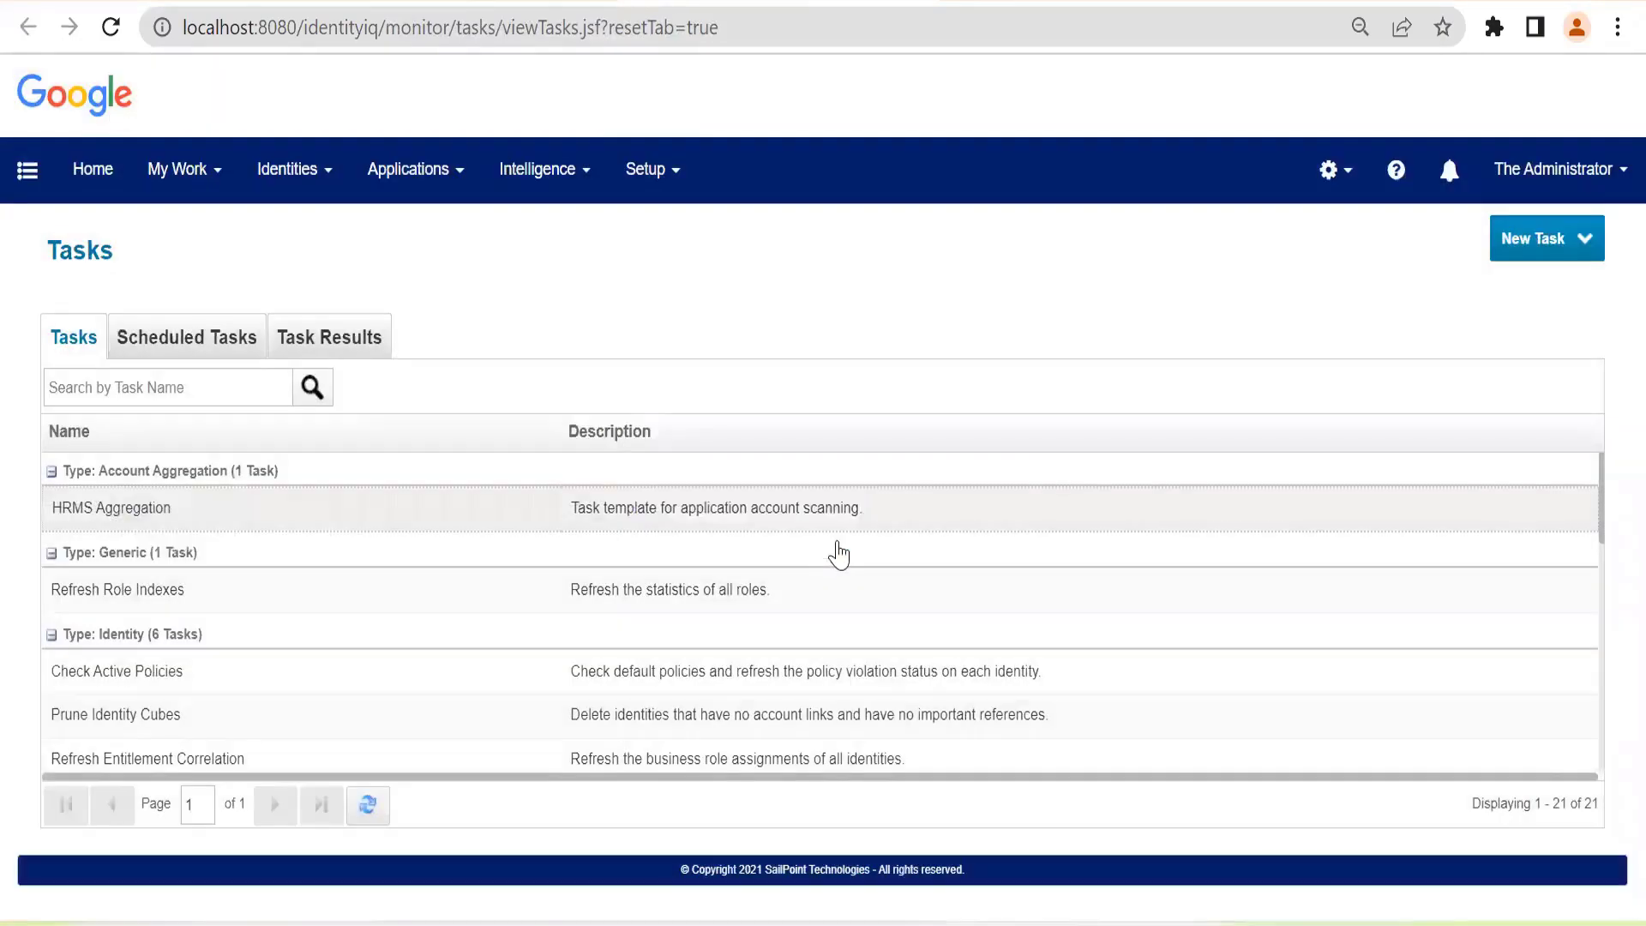
# Step: Refresh the task results until HRMS Aggregation completes, review its result details, and return to the tasks
pyautogui.click(369, 806)
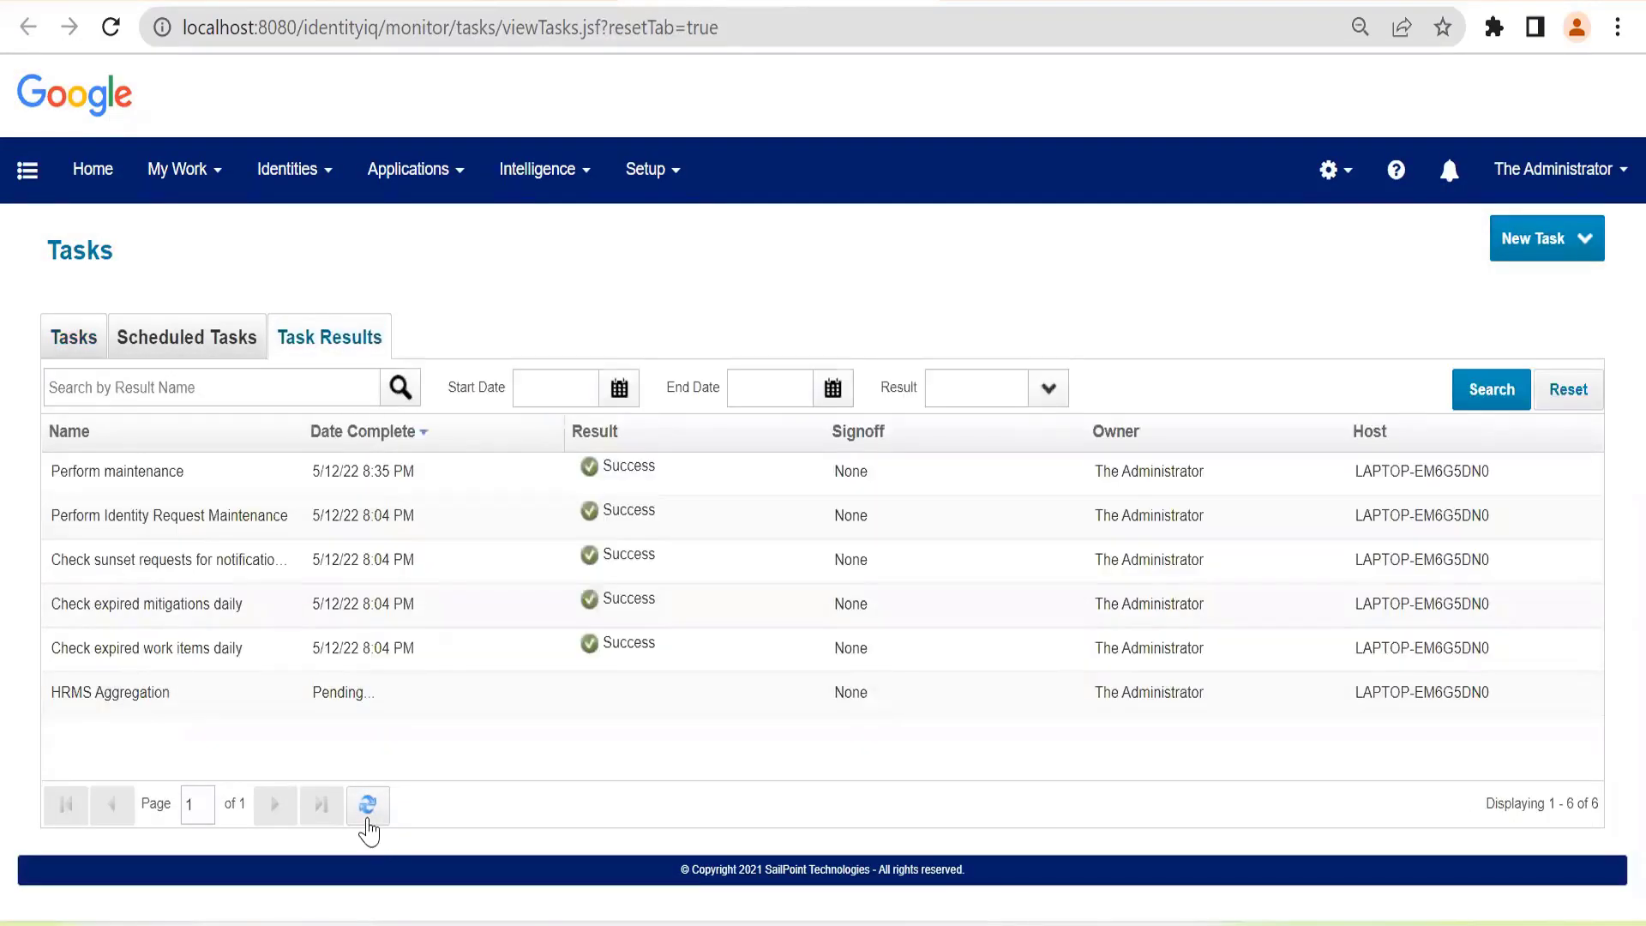
pyautogui.click(360, 816)
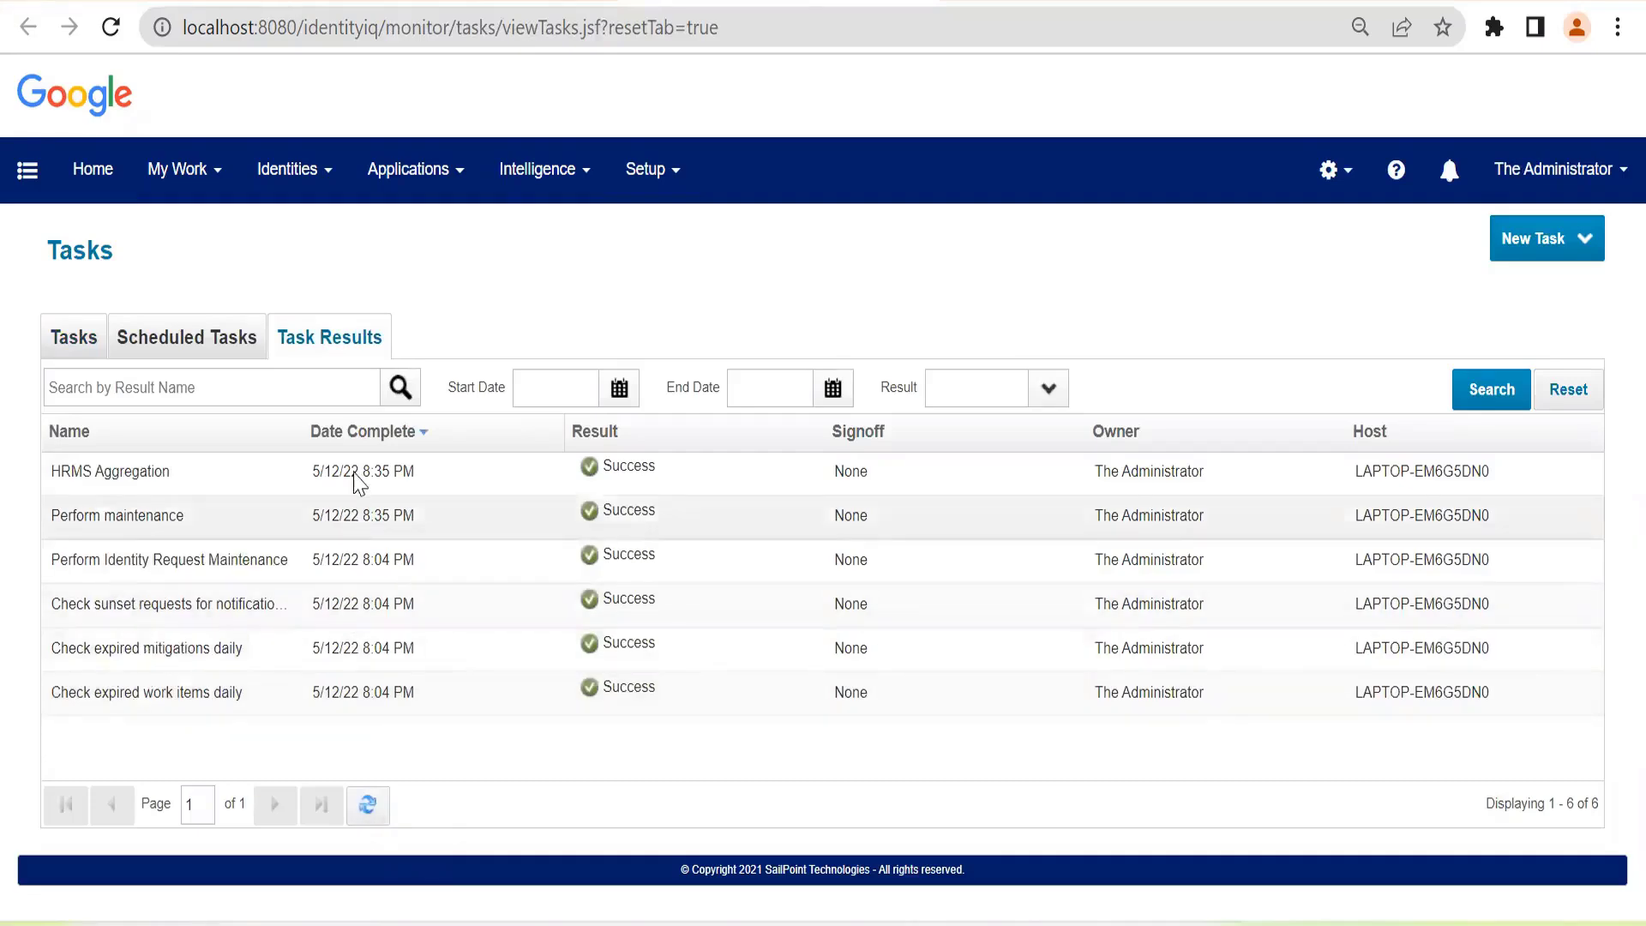
pyautogui.click(399, 472)
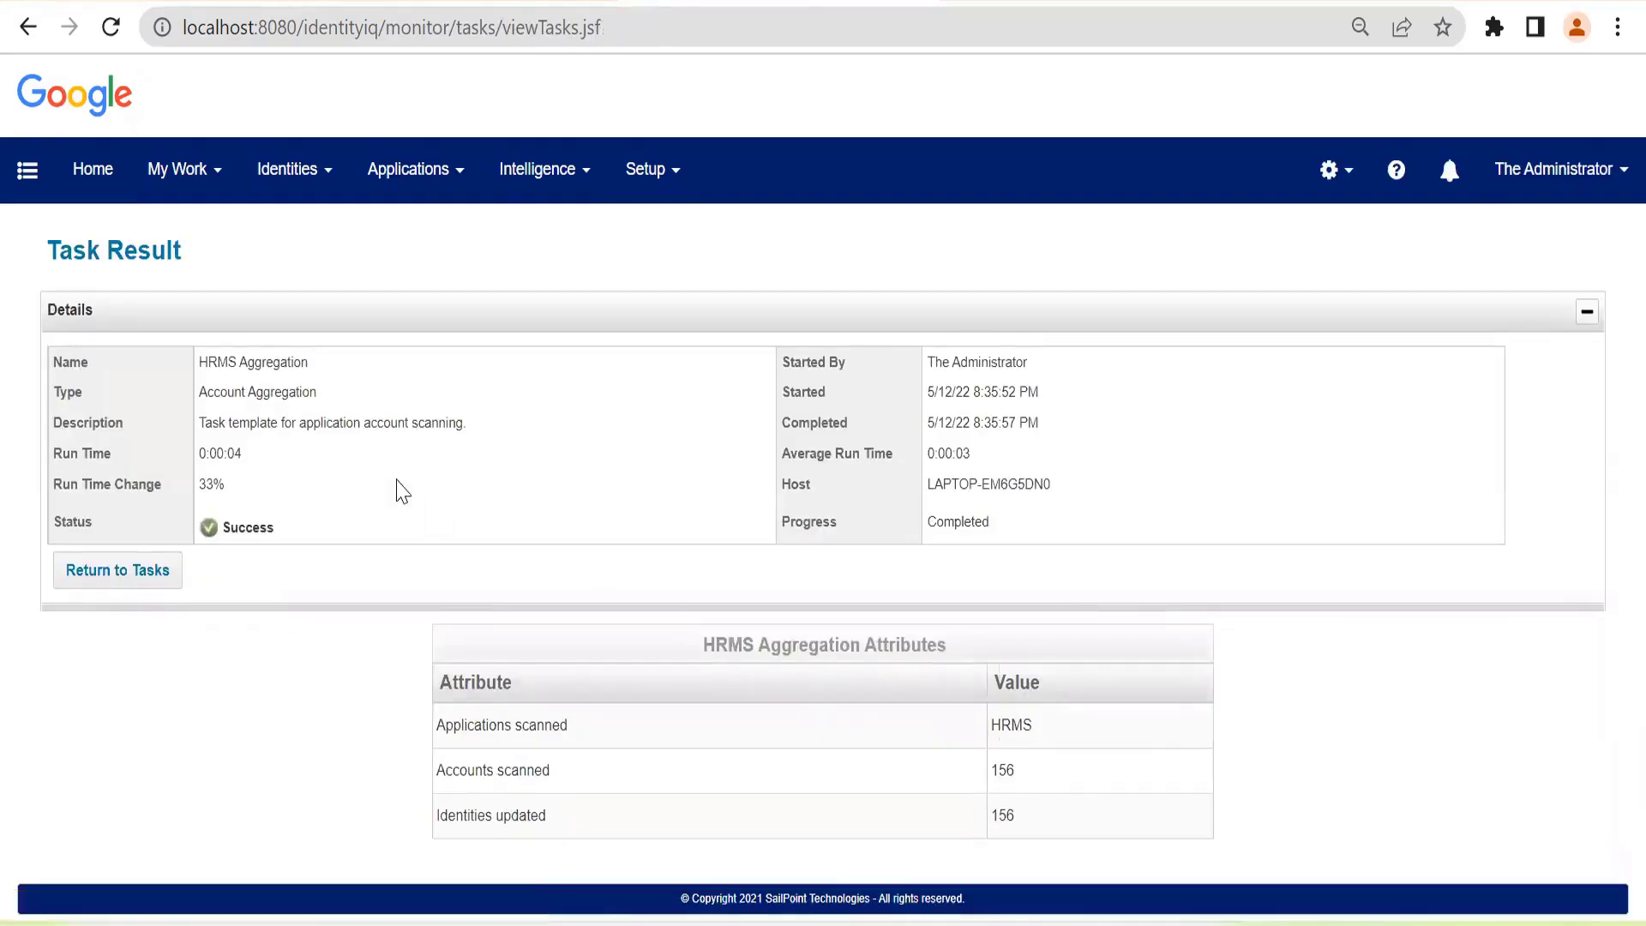
pyautogui.click(148, 570)
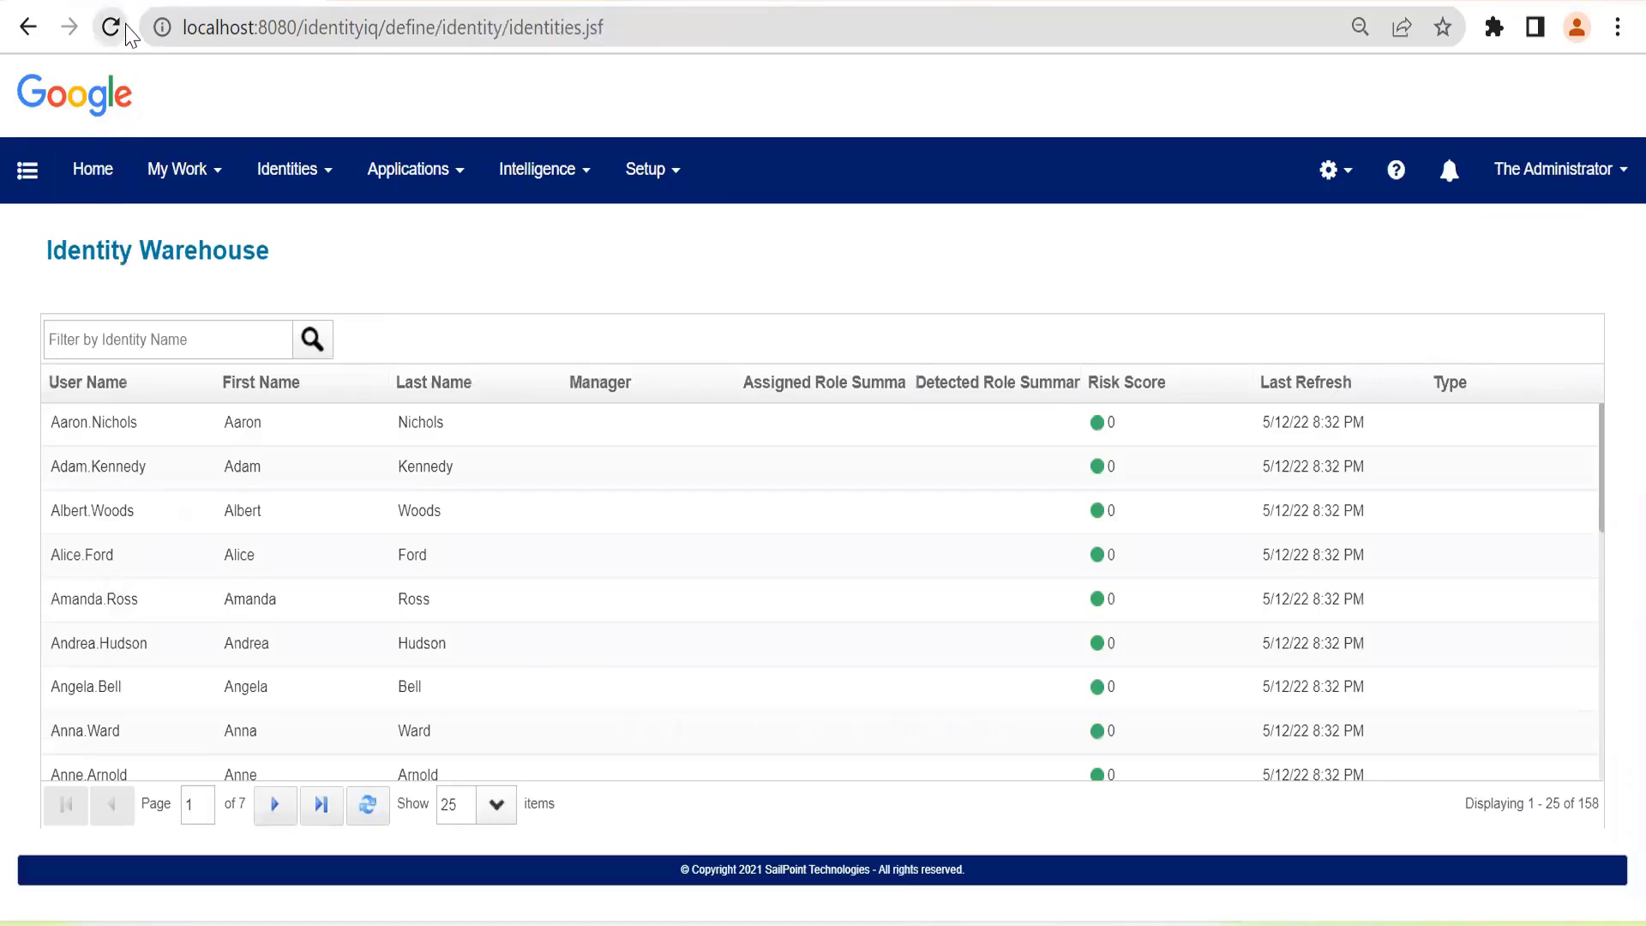
# Step: Reload the Identity Warehouse, open the third listed identity, and compare its attributes with the identity attribute mappings
pyautogui.click(112, 27)
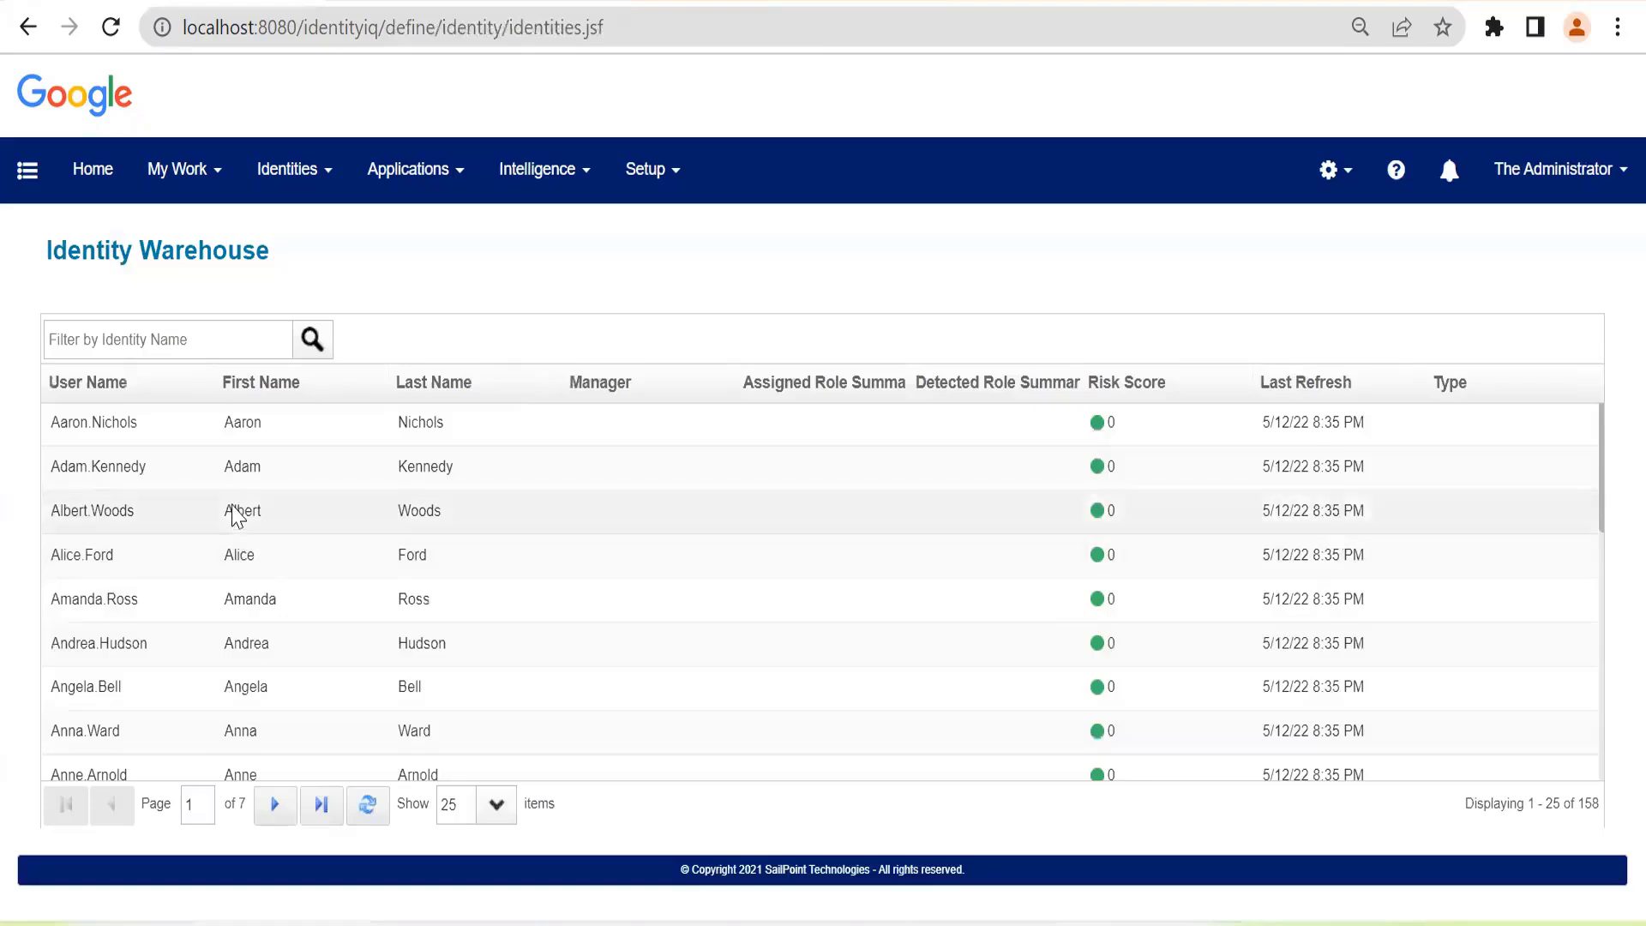
pyautogui.click(238, 513)
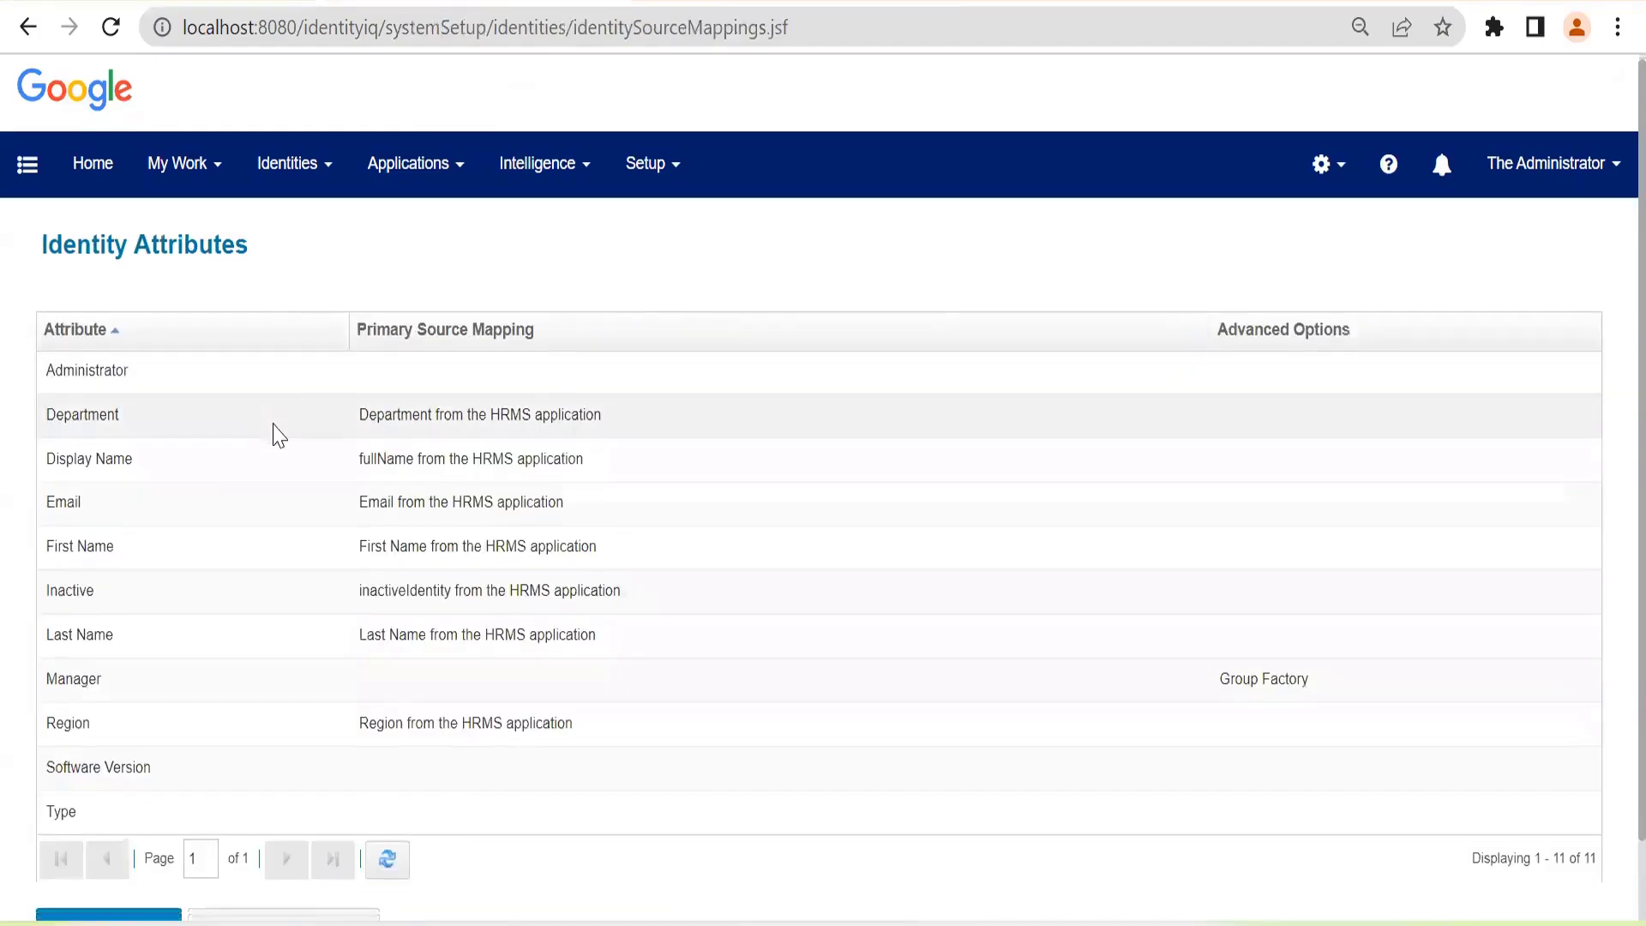
pyautogui.scroll(-2, 279, 436)
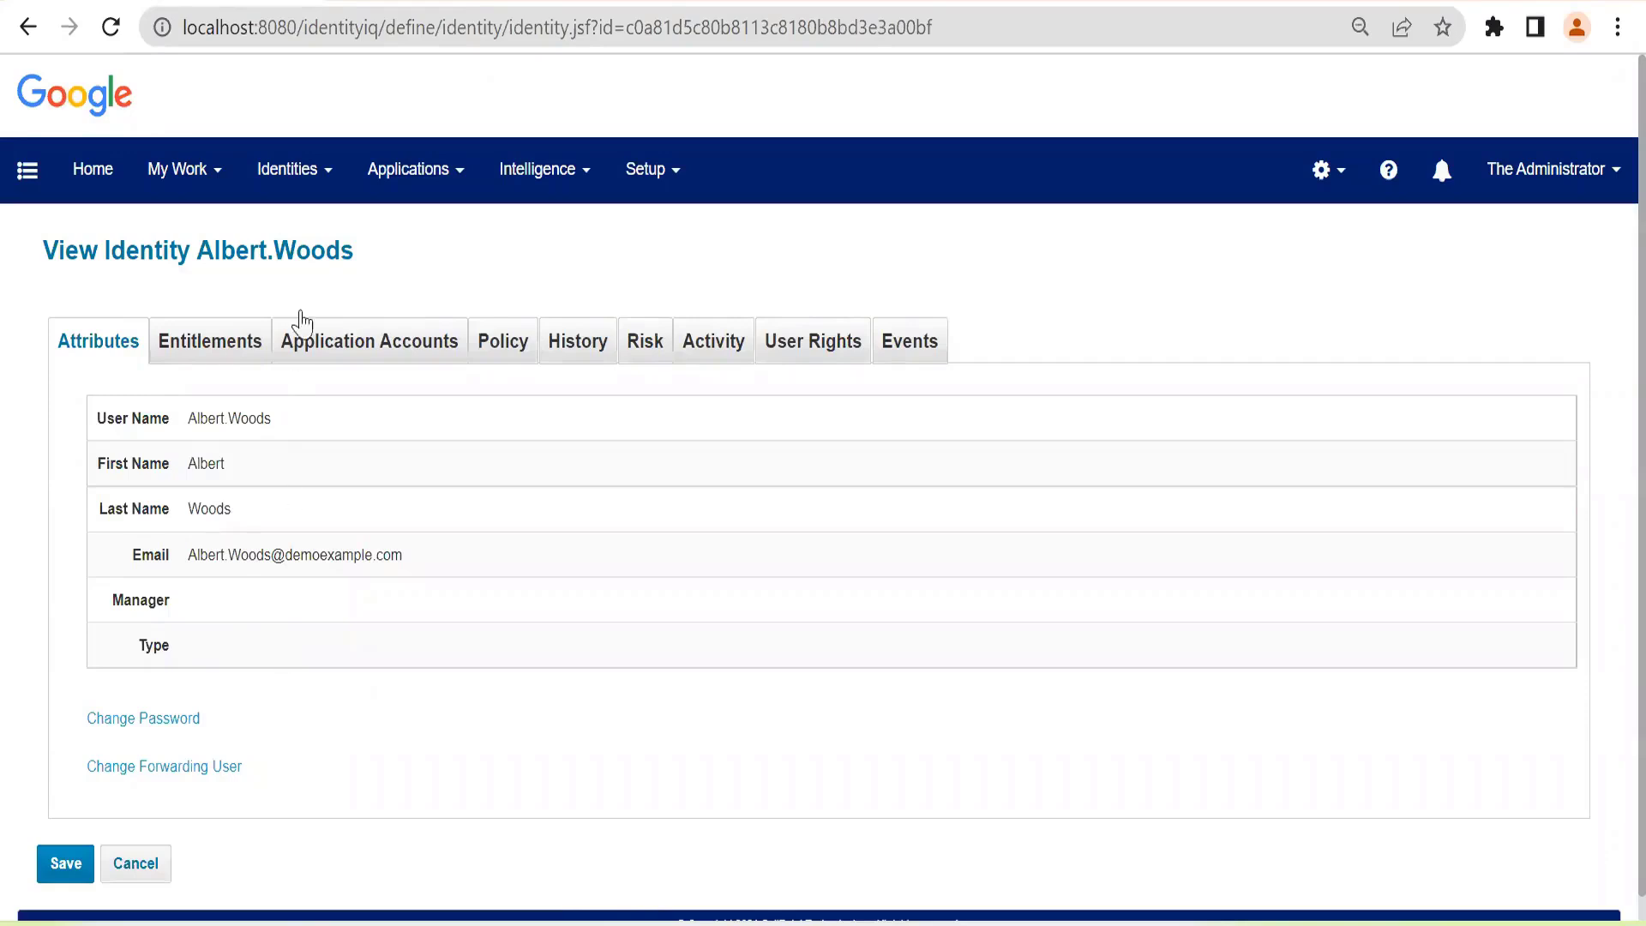
pyautogui.scroll(-2, 1610, 429)
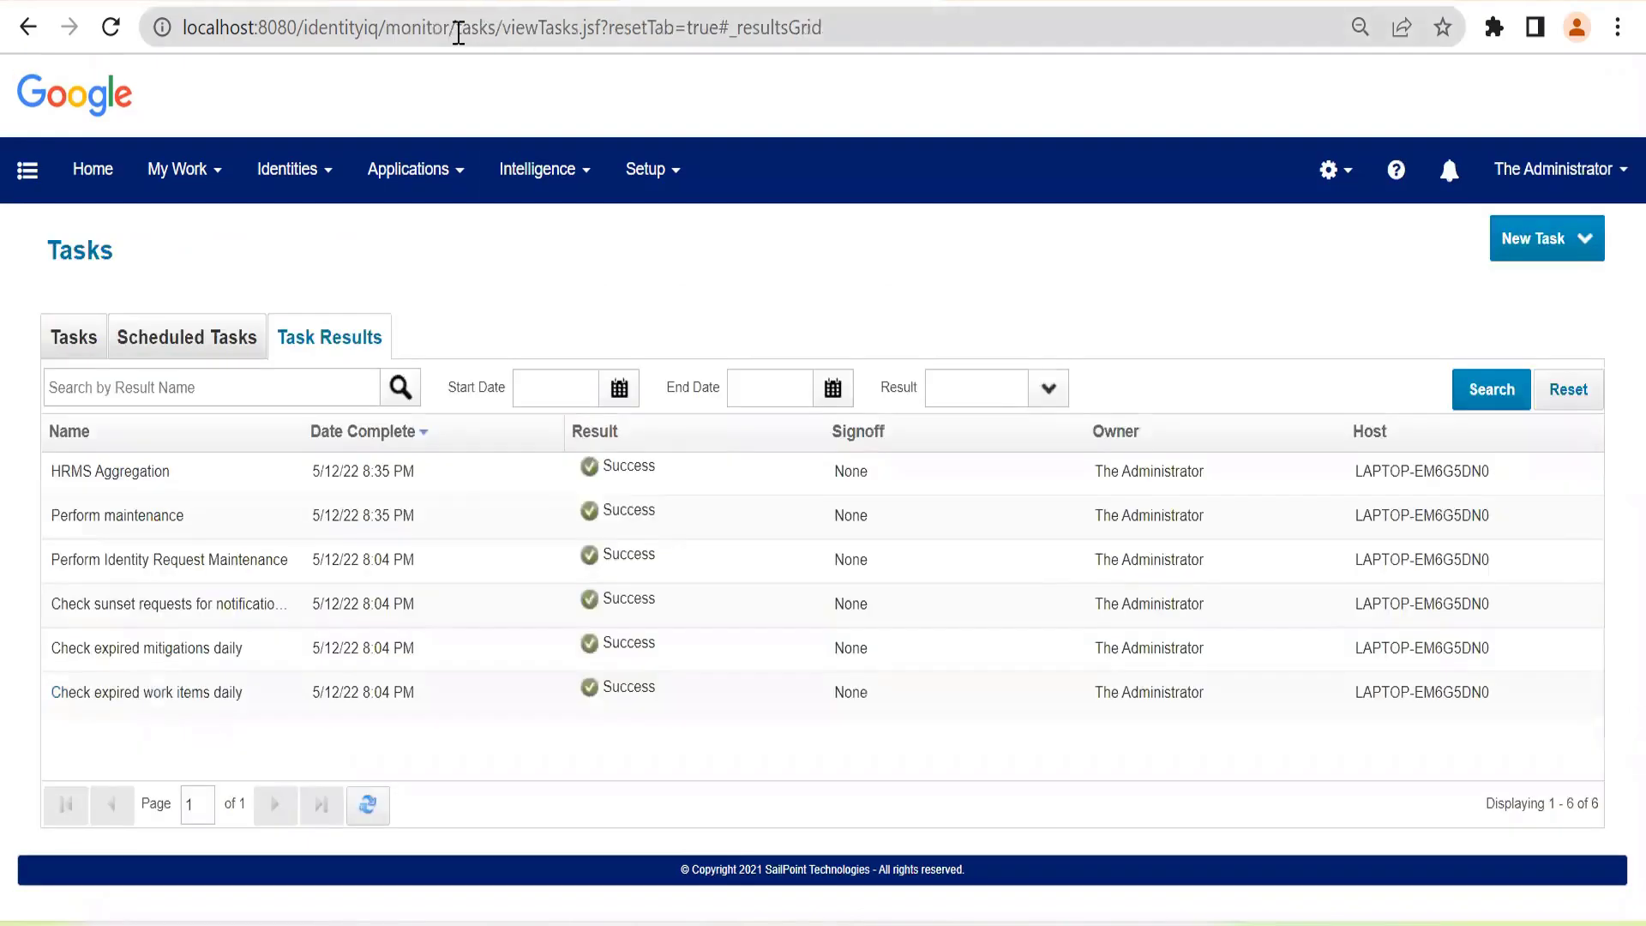
# Step: Replace the task results page's address with localhost:8080/identityiq and load the home page
pyautogui.moveTo(386, 28); pyautogui.dragTo(1018, 110)
pyautogui.click(1054, 114)
pyautogui.moveTo(395, 28); pyautogui.dragTo(1294, 77)
pyautogui.write('dentityiq/de')
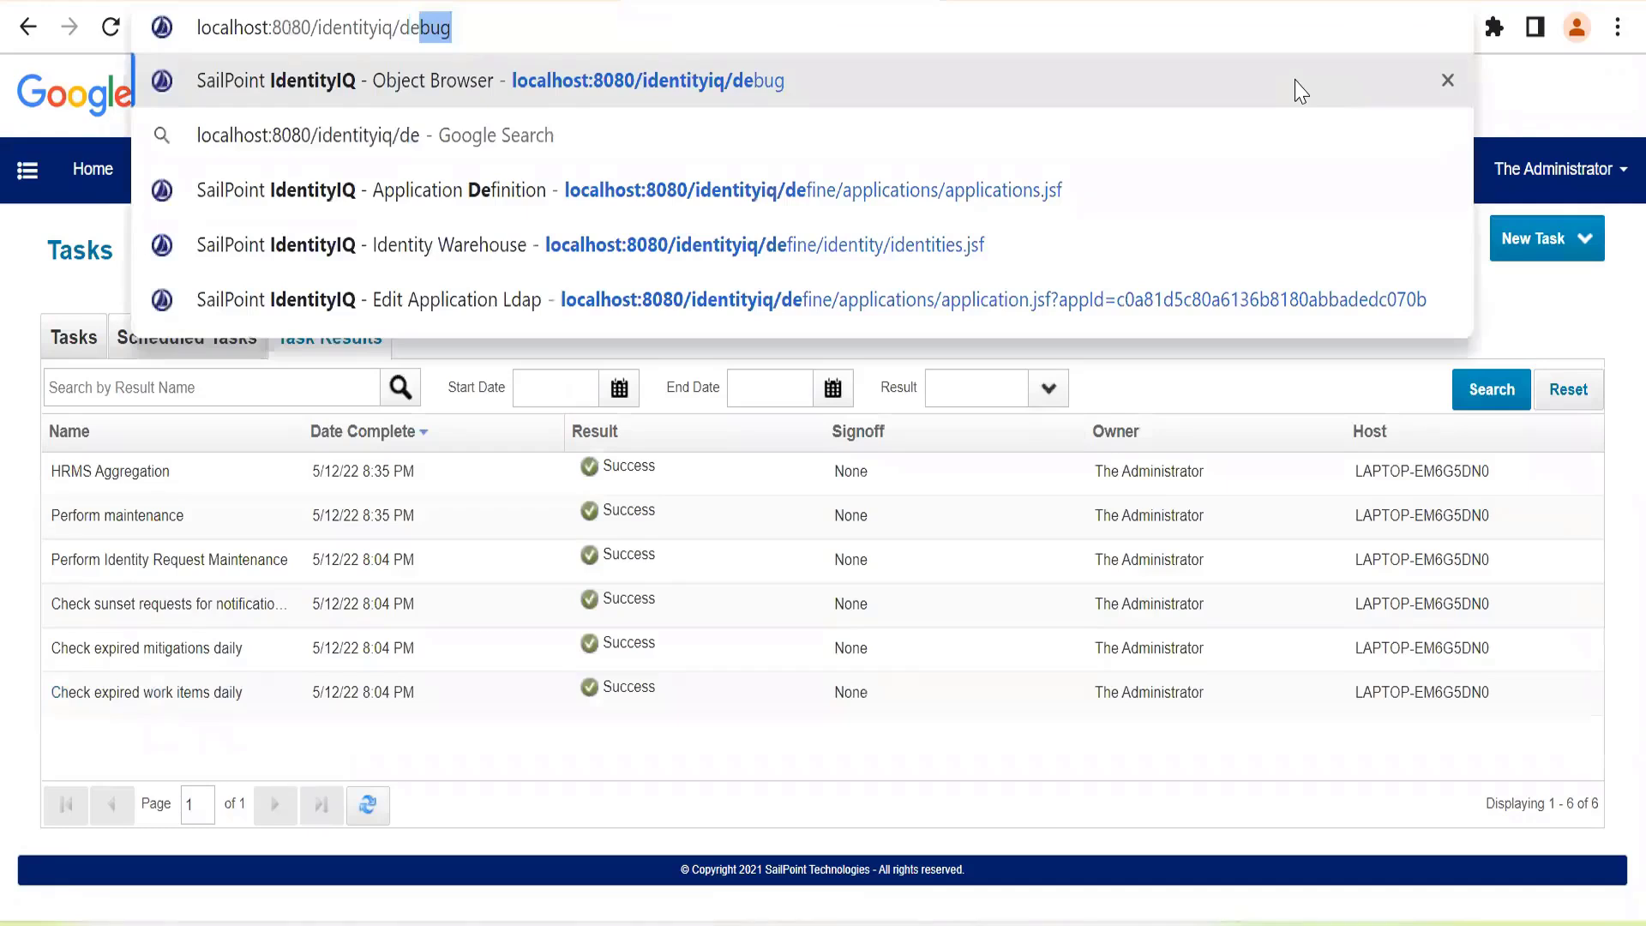
pyautogui.write('bug')
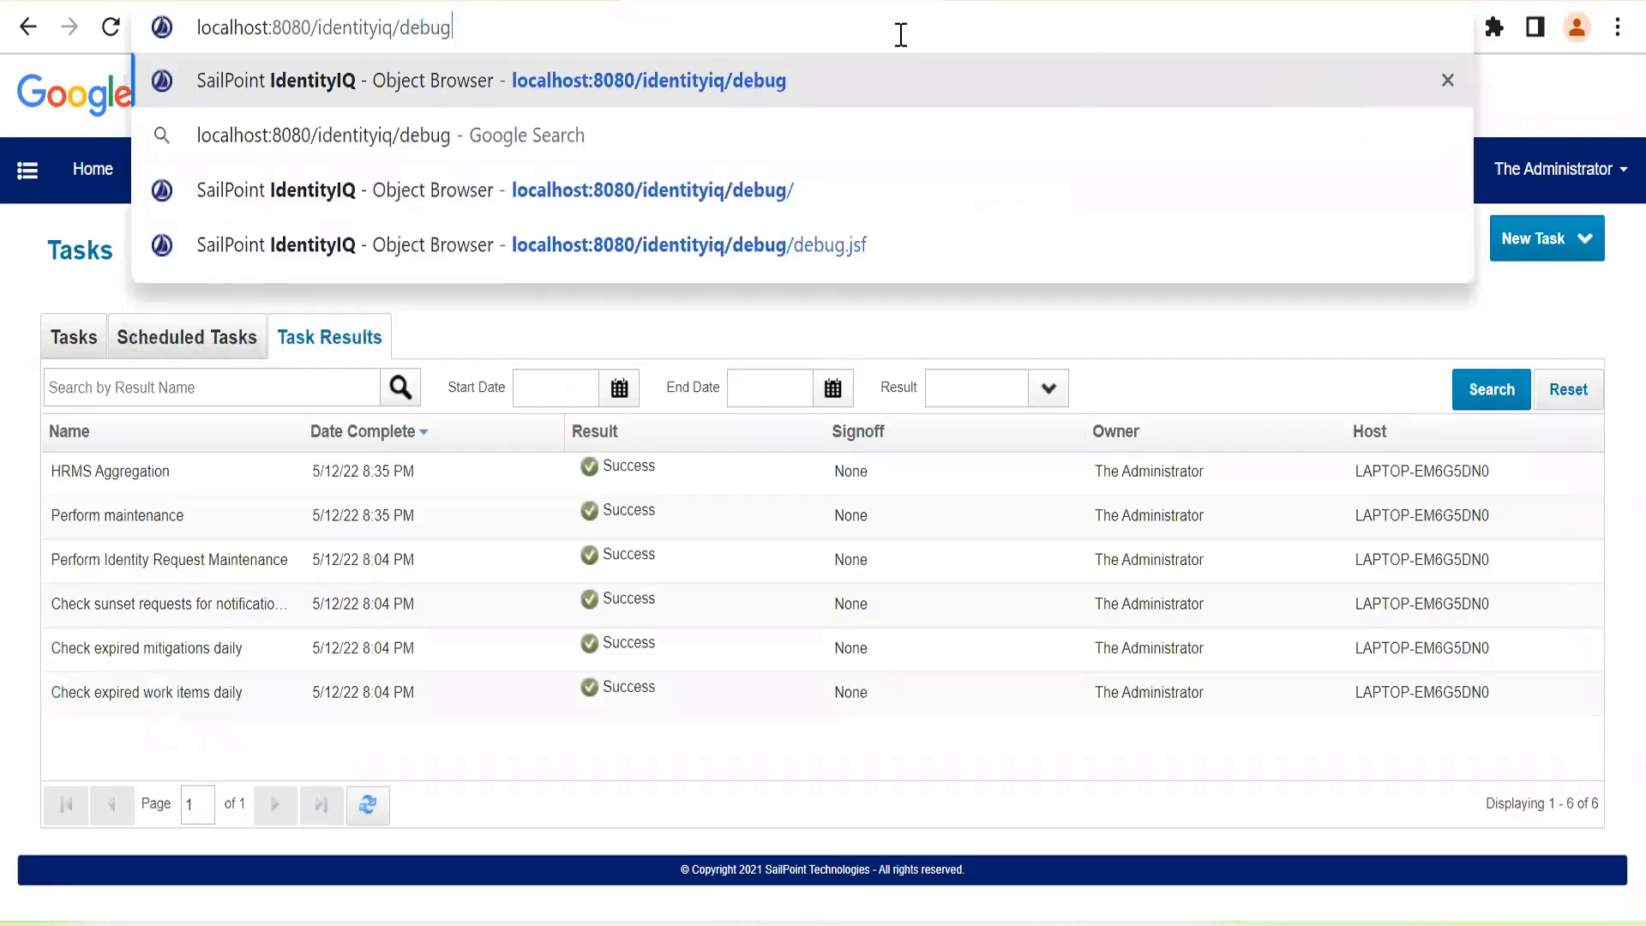
pyautogui.press('Delete')
pyautogui.press('BackSpace')
pyautogui.press('BackSpace')
pyautogui.press('BackSpace')
pyautogui.press('BackSpace')
pyautogui.press('BackSpace')
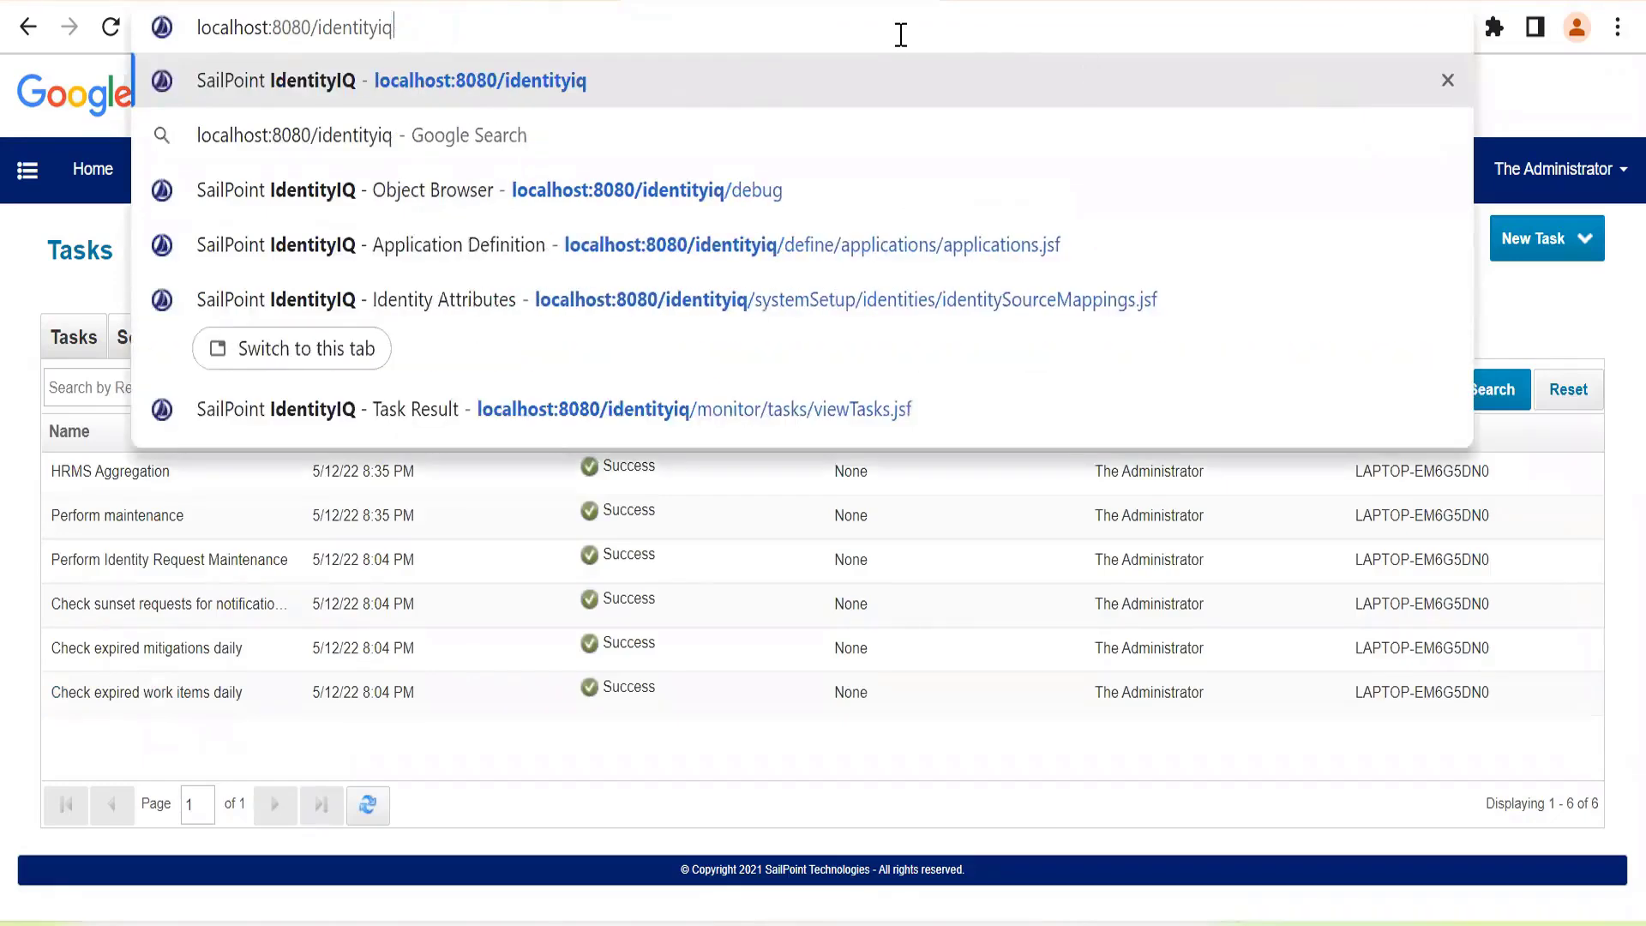
pyautogui.press('Return')
# Step: Open the Object Browser at localhost:8080/identityiq/debug
pyautogui.click(901, 34)
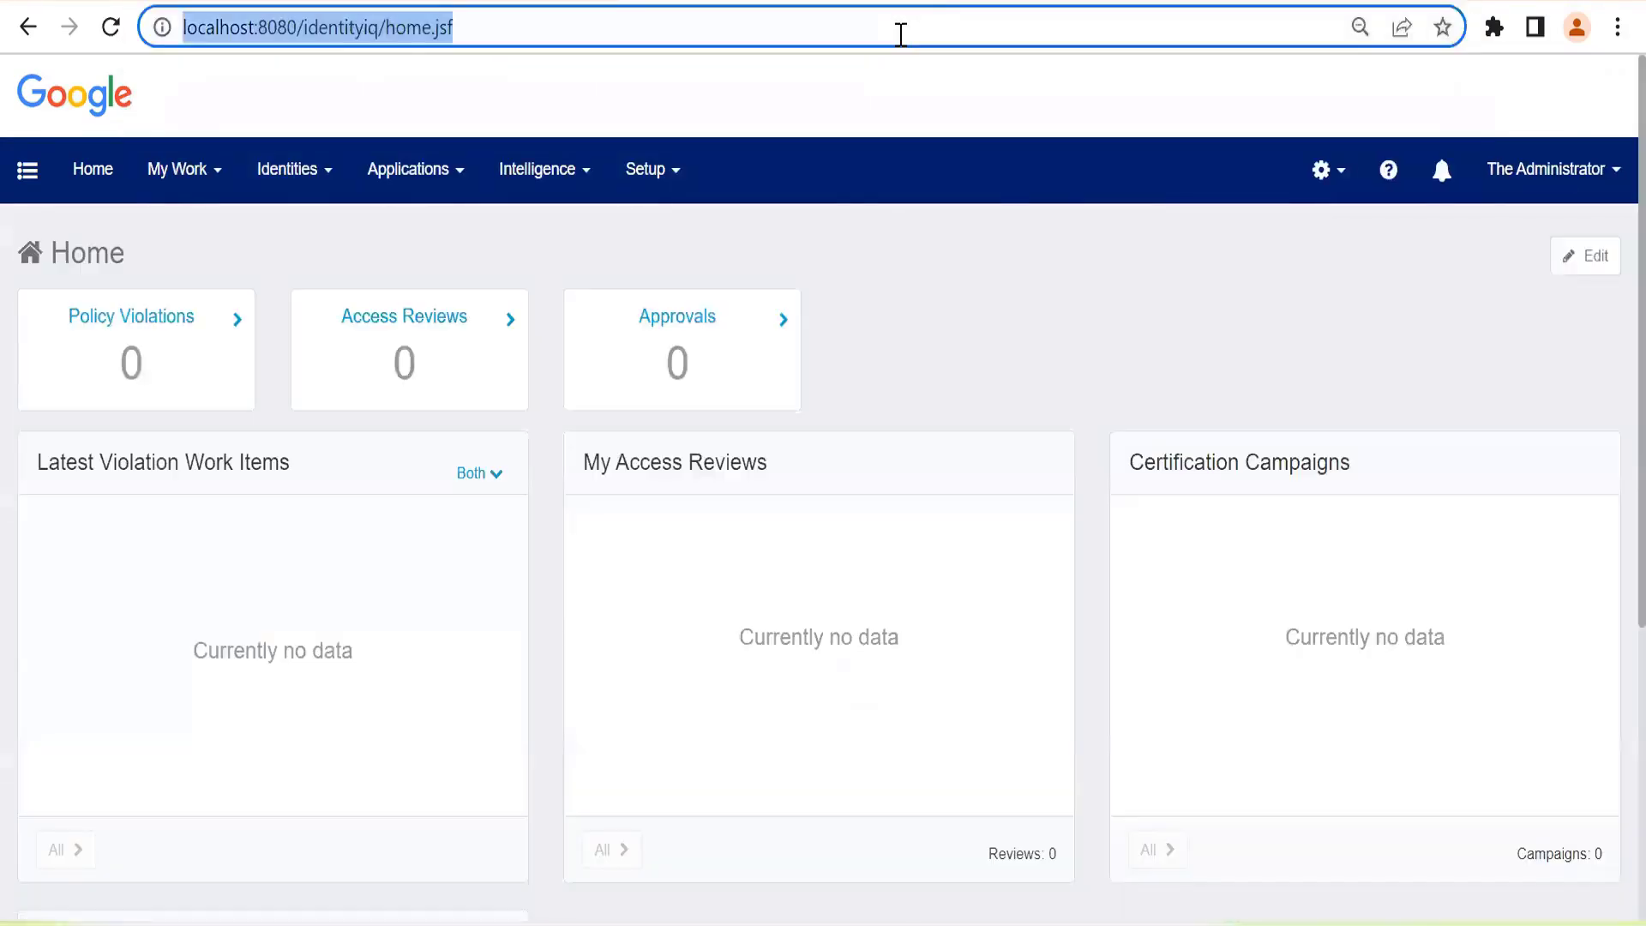
pyautogui.click(902, 34)
pyautogui.press('BackSpace')
pyautogui.press('BackSpace')
pyautogui.press('BackSpace')
pyautogui.press('BackSpace')
pyautogui.press('BackSpace')
pyautogui.press('BackSpace')
pyautogui.press('BackSpace')
pyautogui.press('BackSpace')
pyautogui.press('BackSpace')
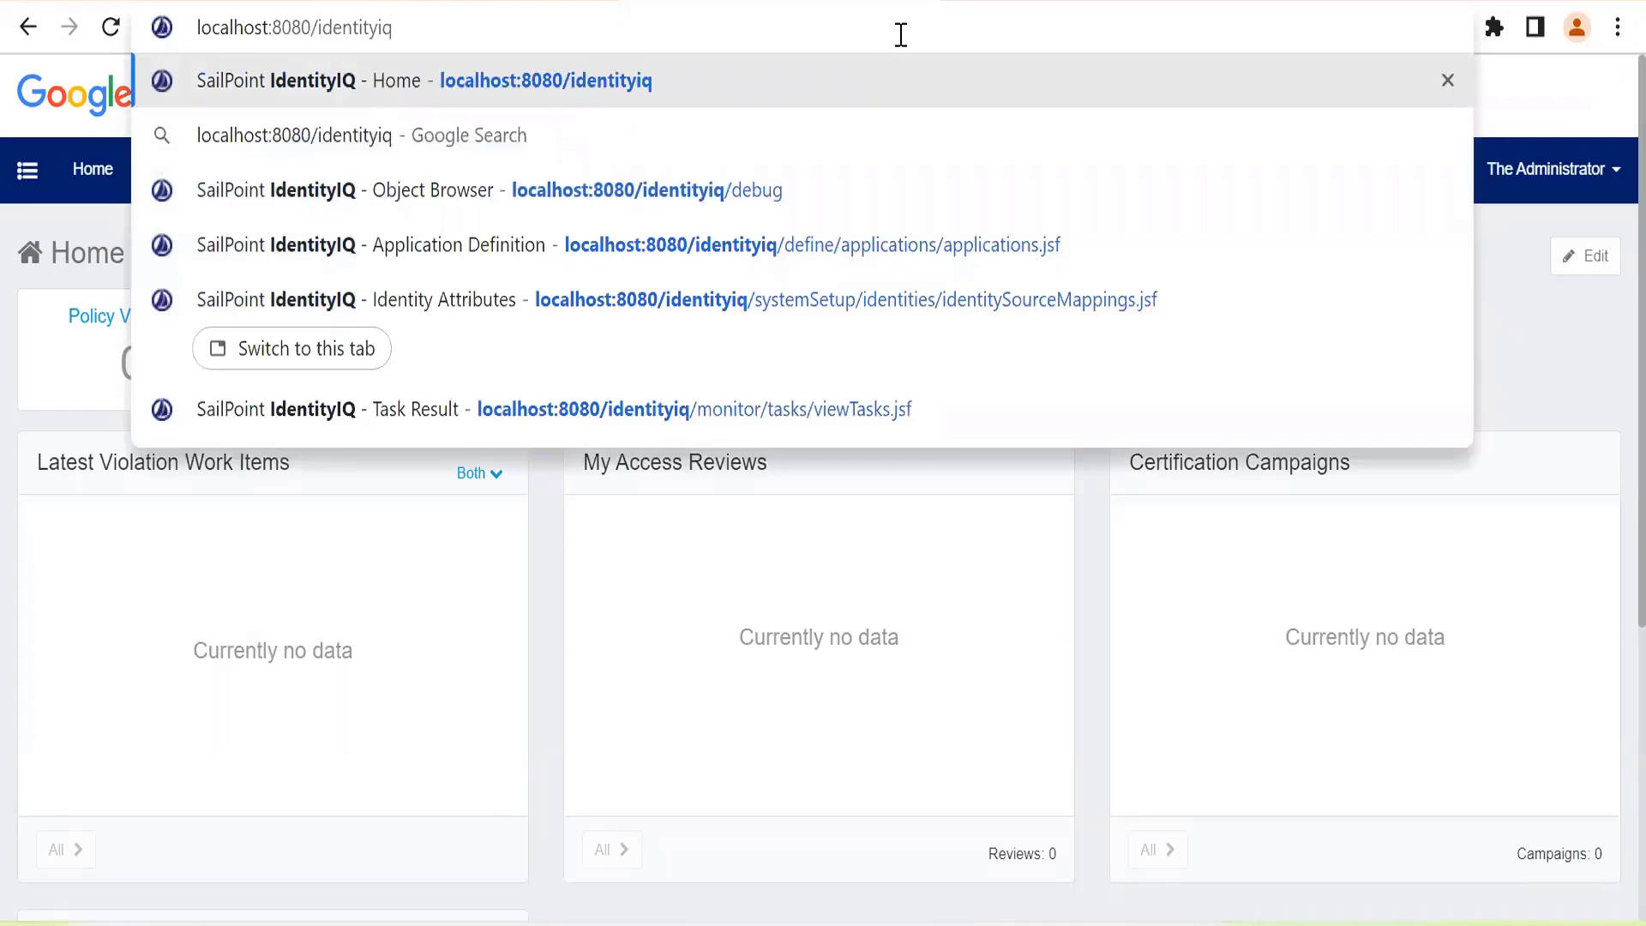
pyautogui.write('/debug')
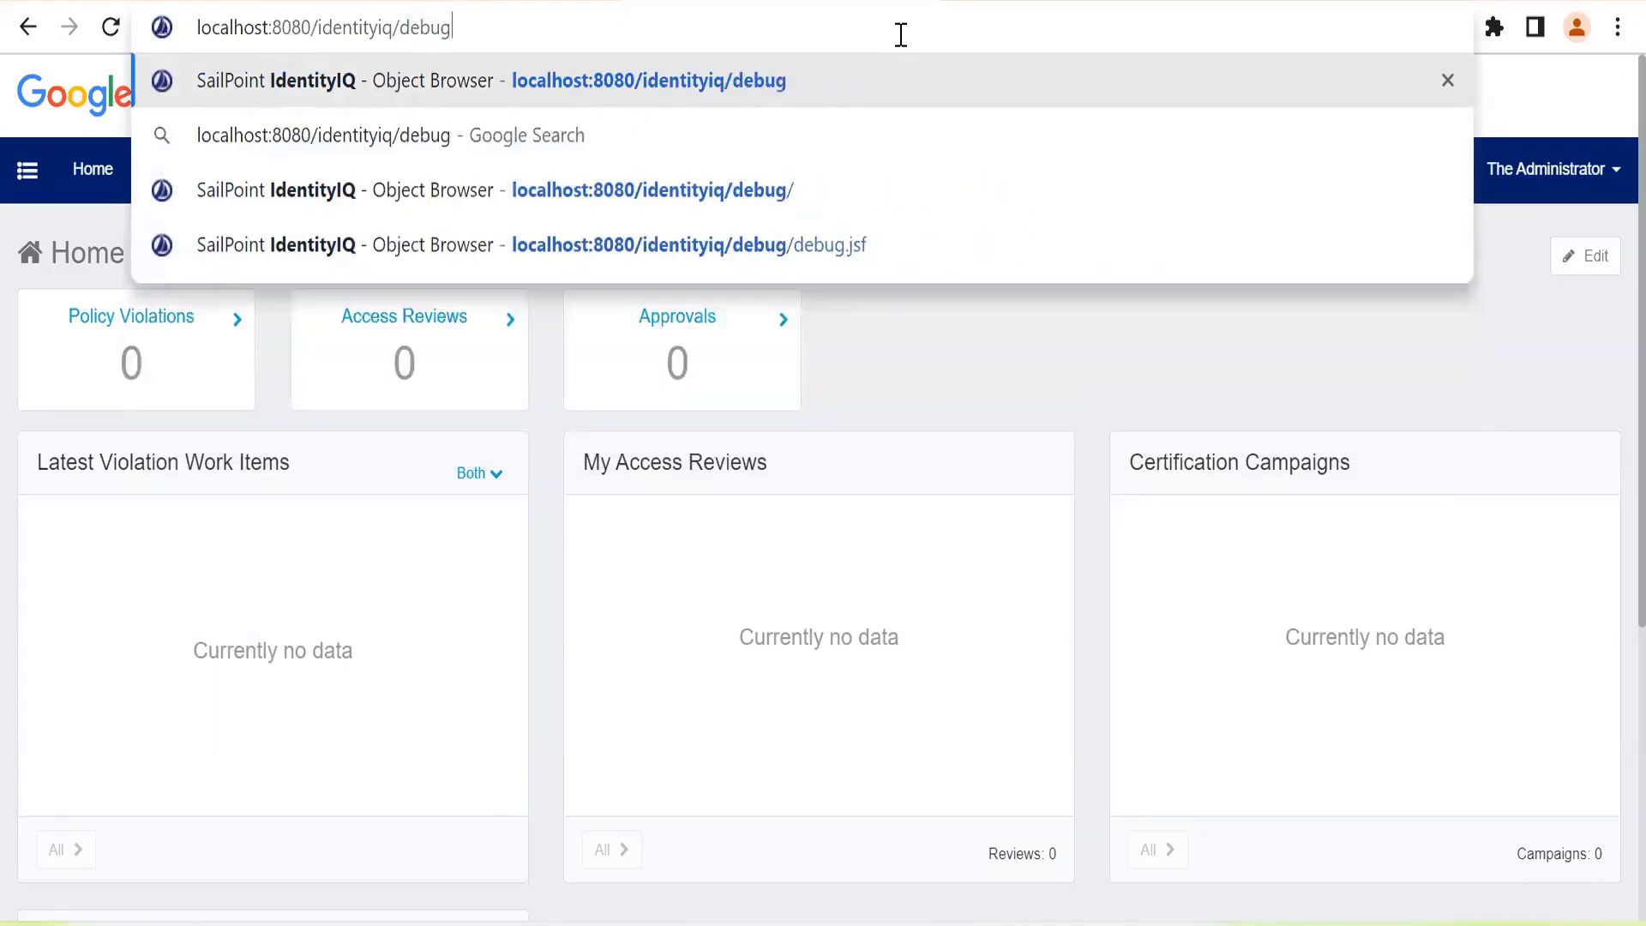
pyautogui.press('Return')
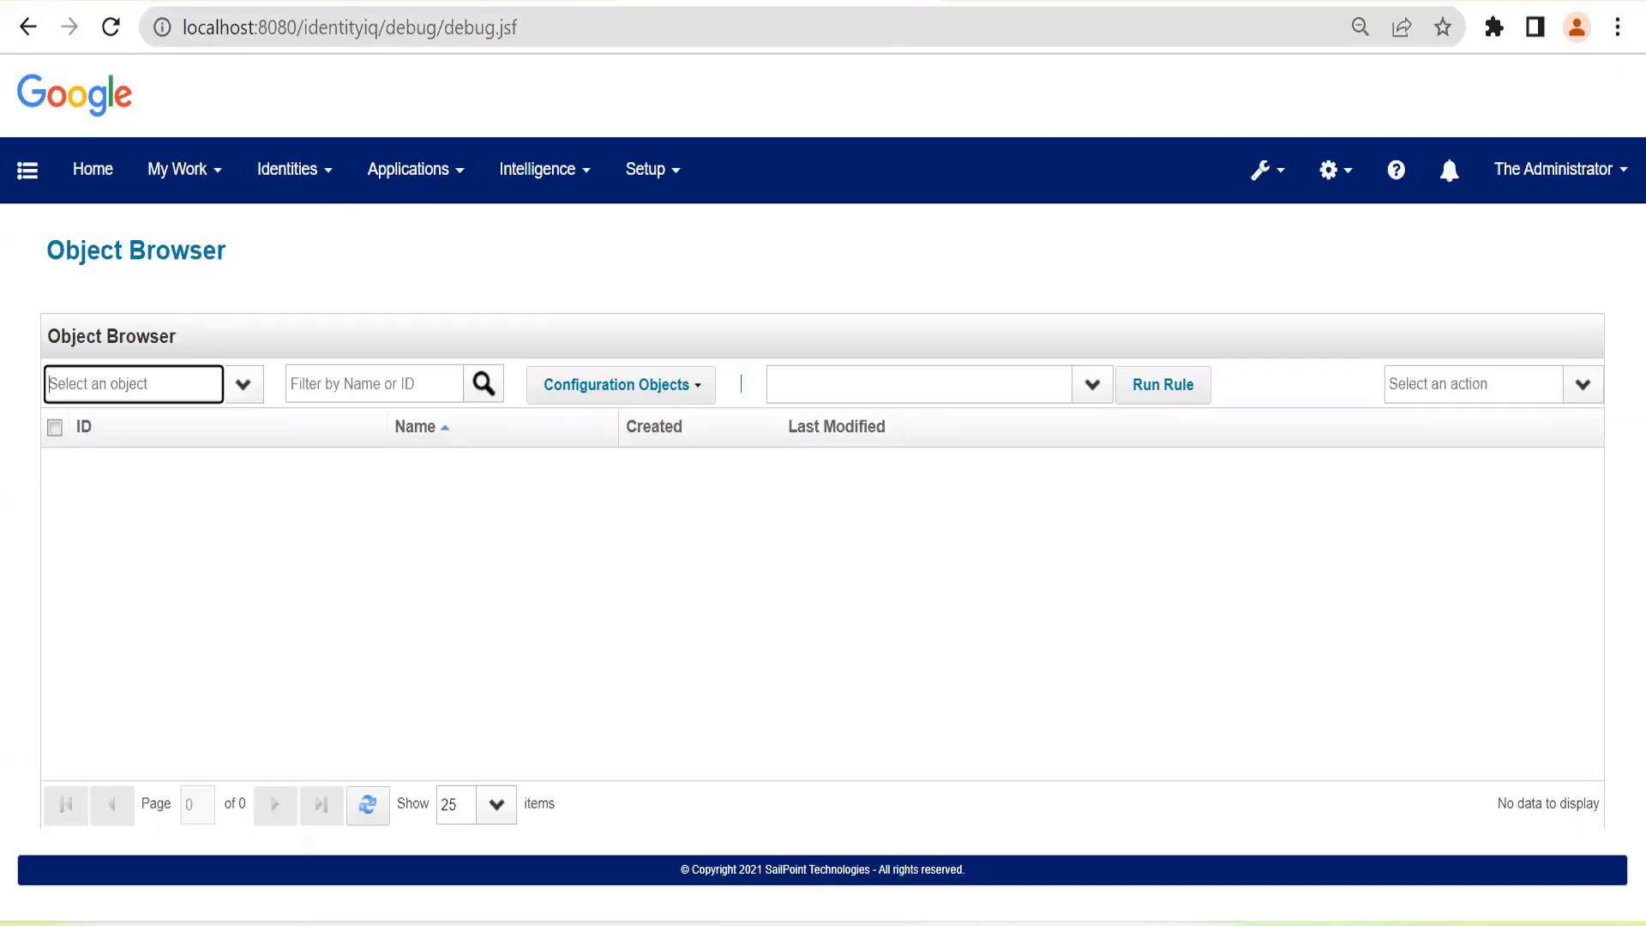
# Step: Browse the available object types in the Object Browser and list the Identity objects
pyautogui.click(252, 288)
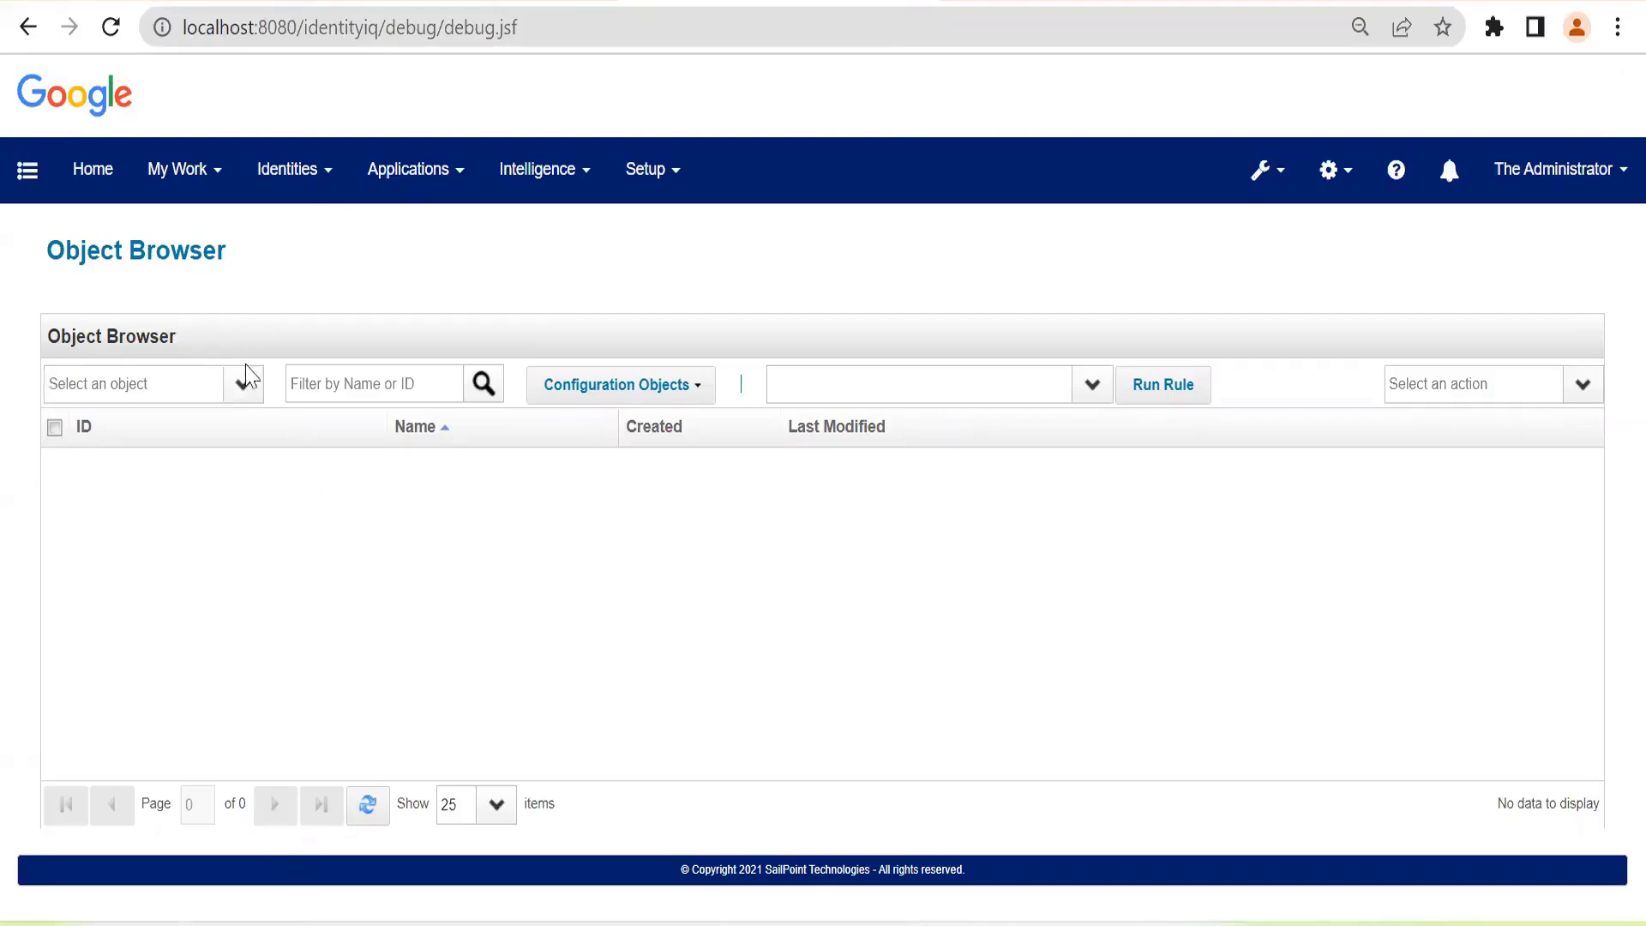
pyautogui.click(58, 390)
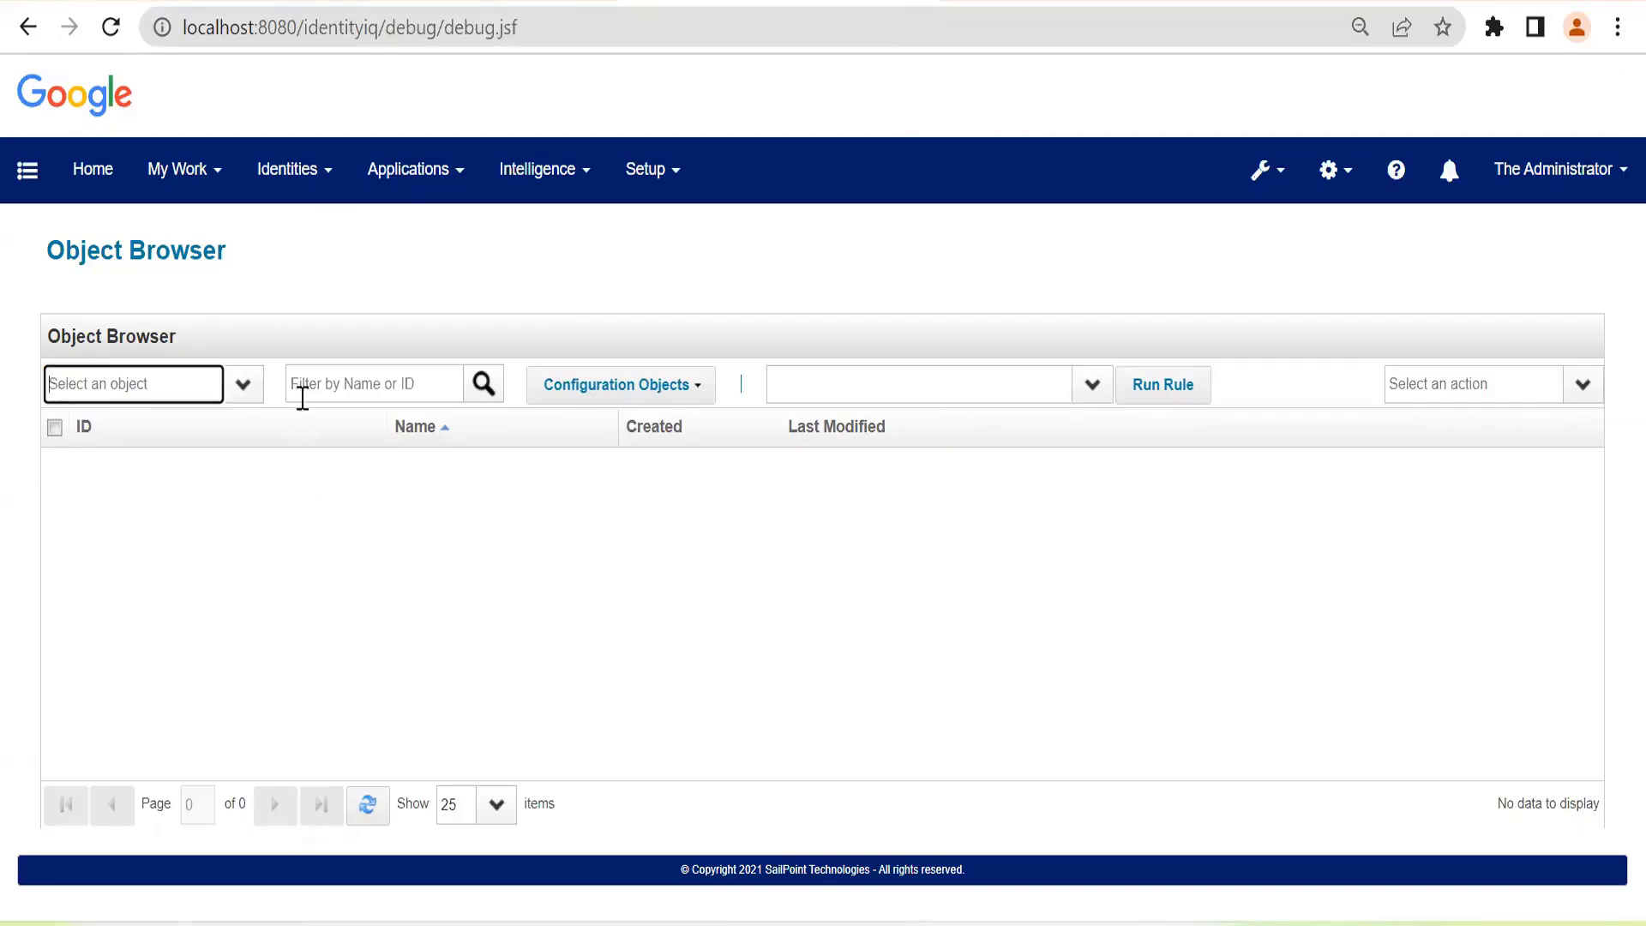
pyautogui.click(249, 397)
pyautogui.scroll(-6, 236, 600)
pyautogui.scroll(-5, 222, 678)
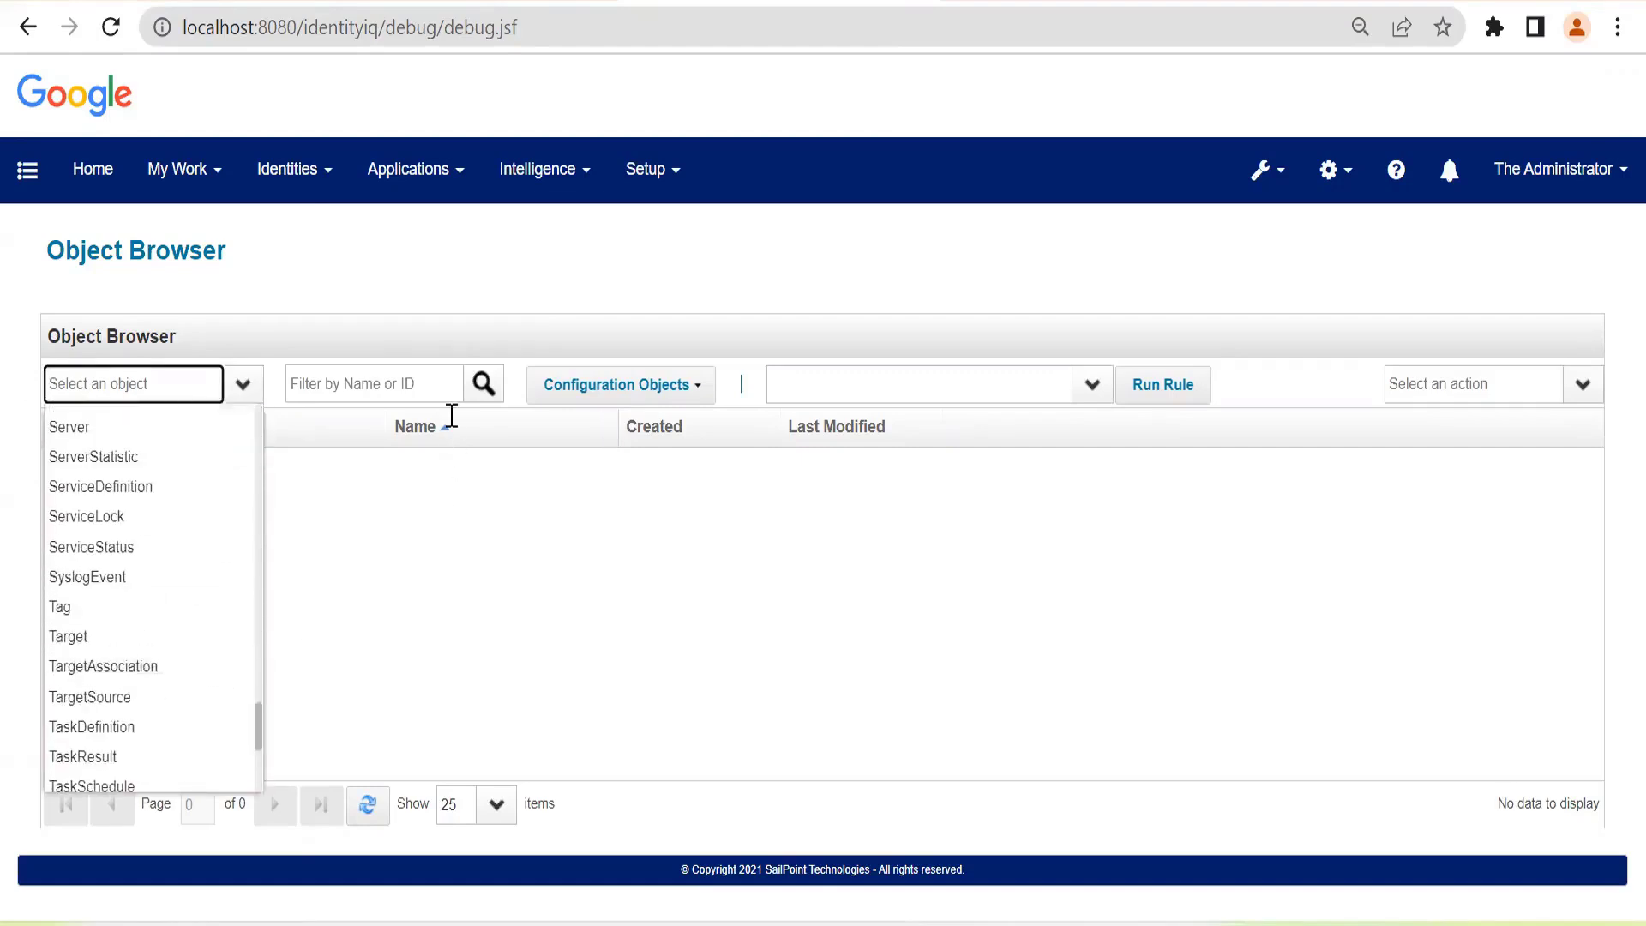
pyautogui.click(349, 377)
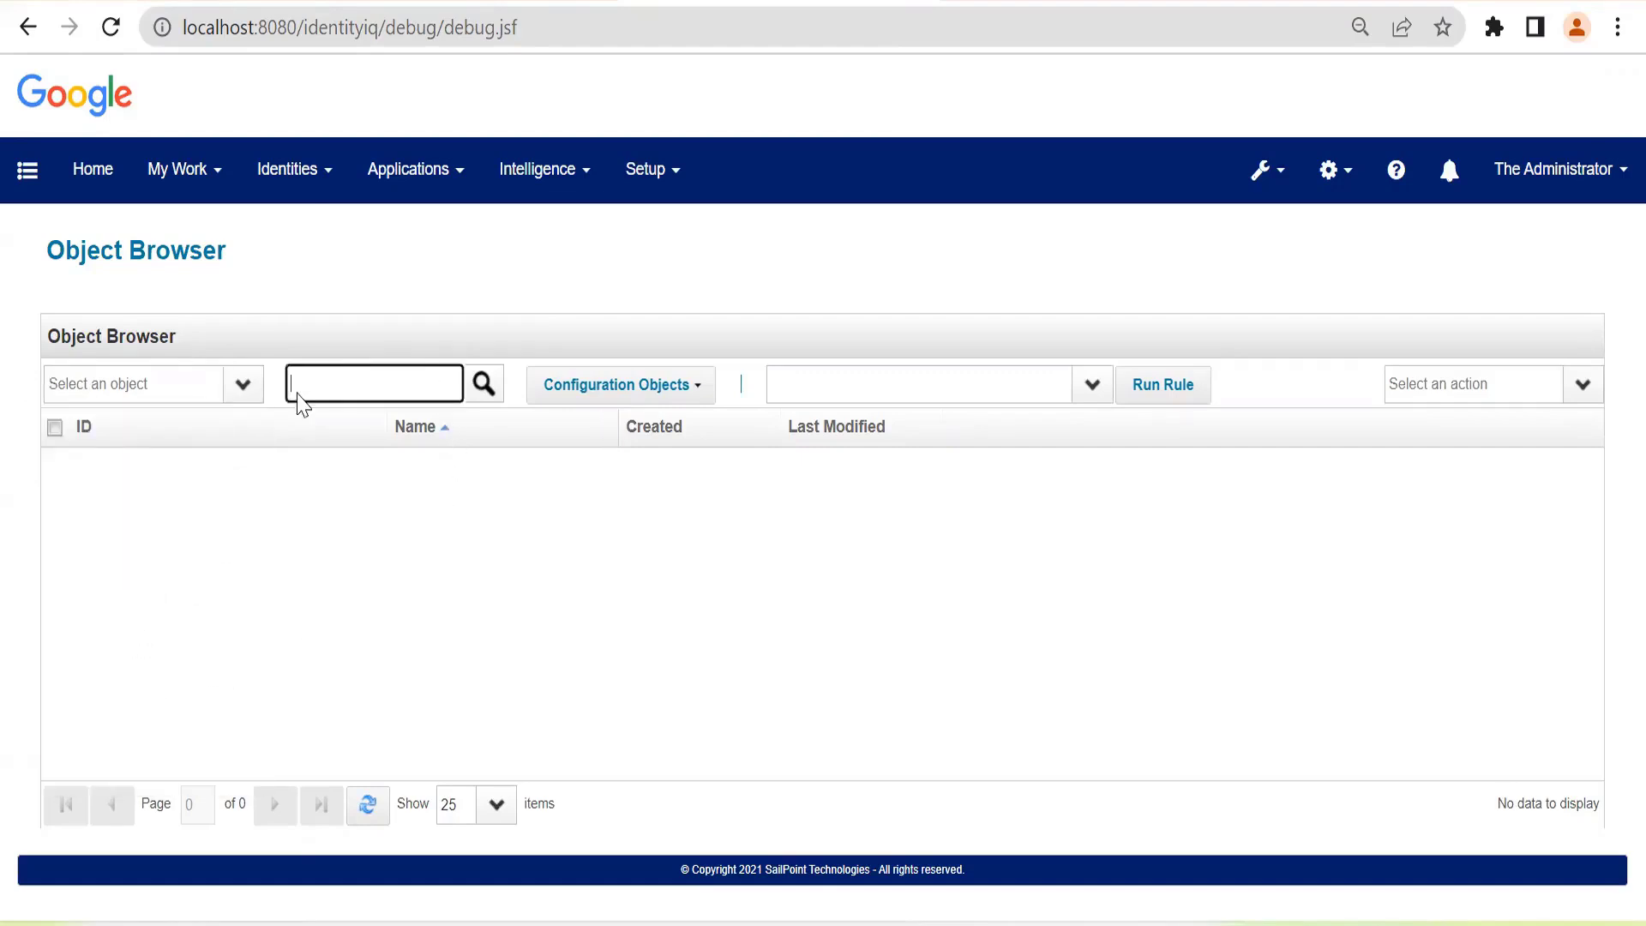
pyautogui.click(237, 392)
pyautogui.write('Identity')
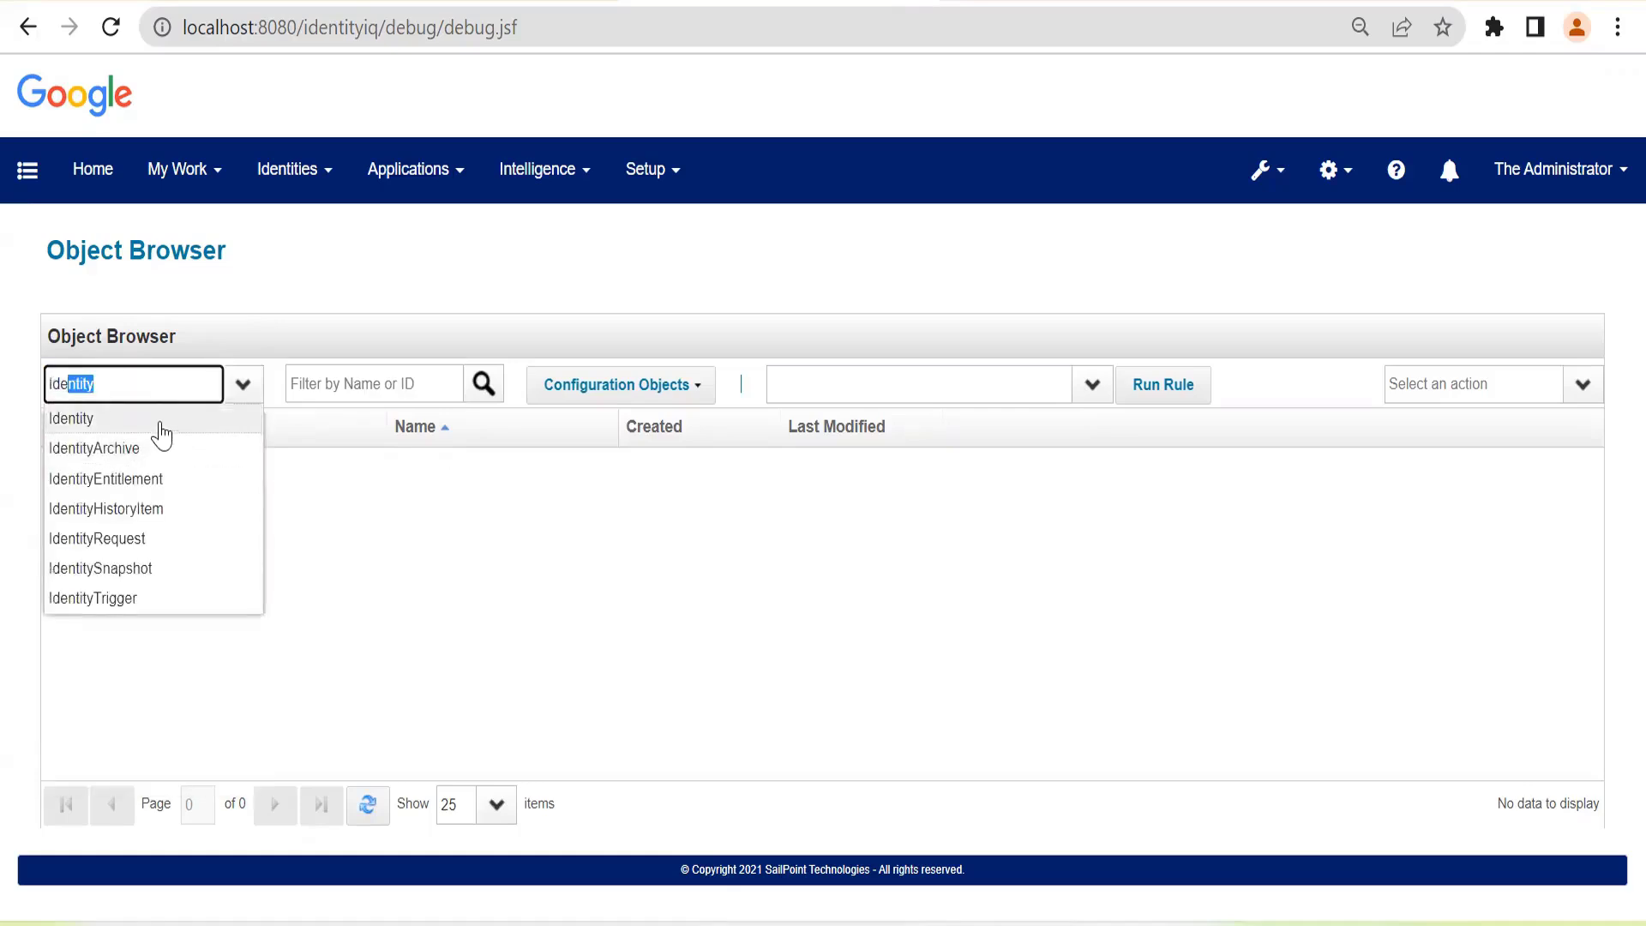
pyautogui.click(156, 422)
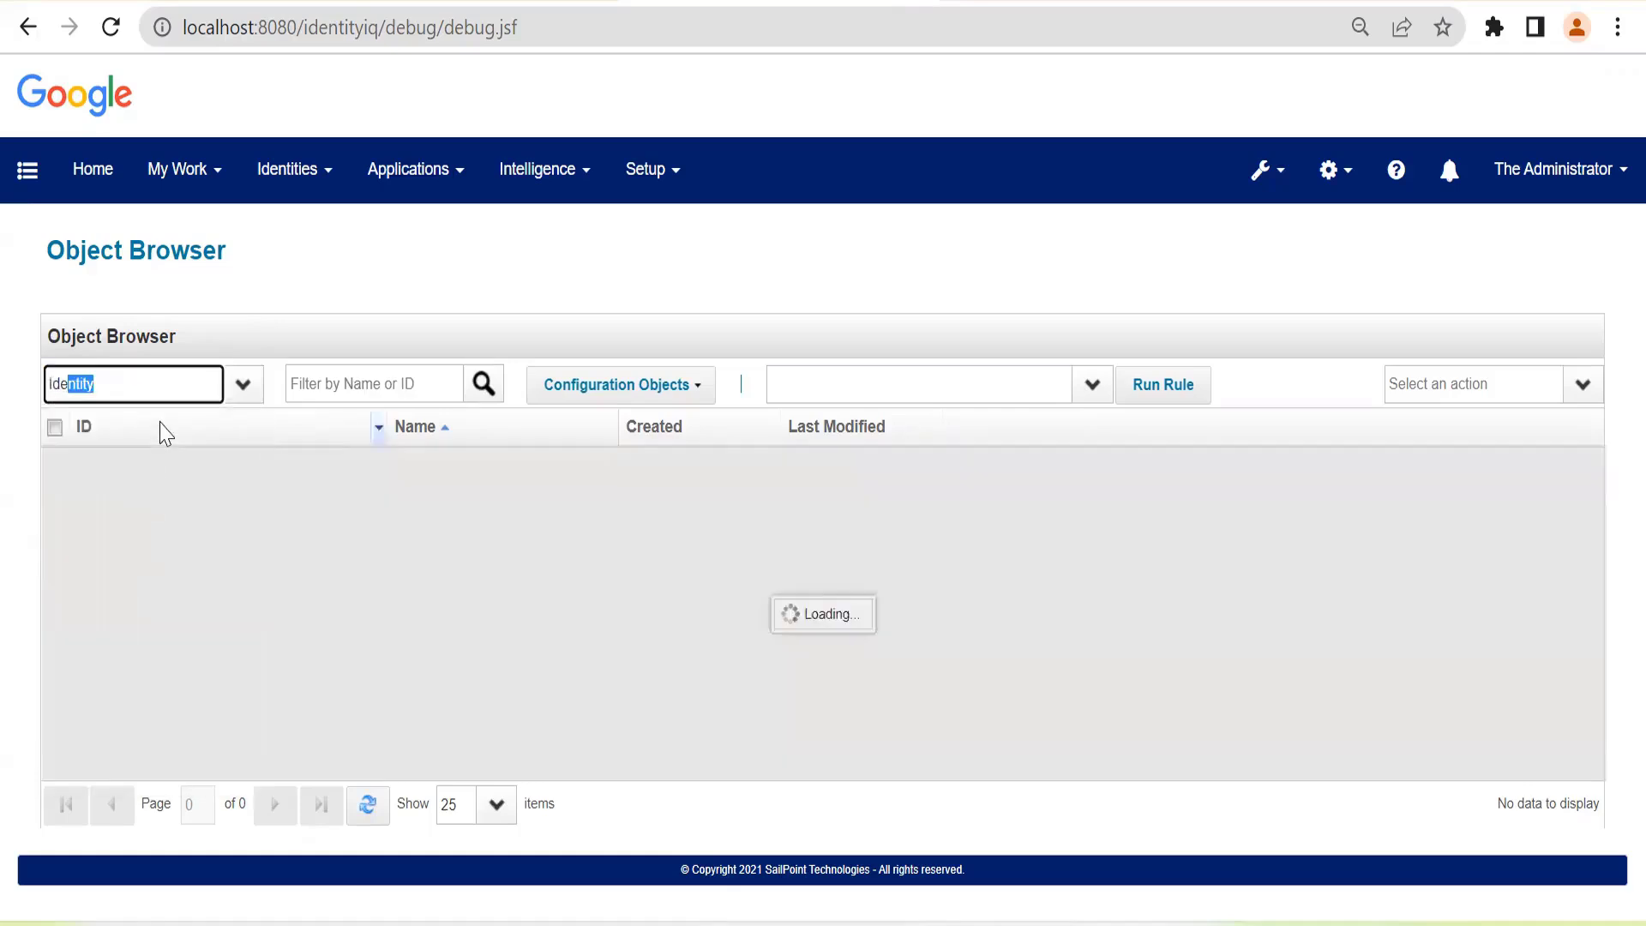
# Step: Open the Identity Warehouse in the identity attributes tab and compare its identities with the Object Browser's Identity list
pyautogui.scroll(-5, 313, 605)
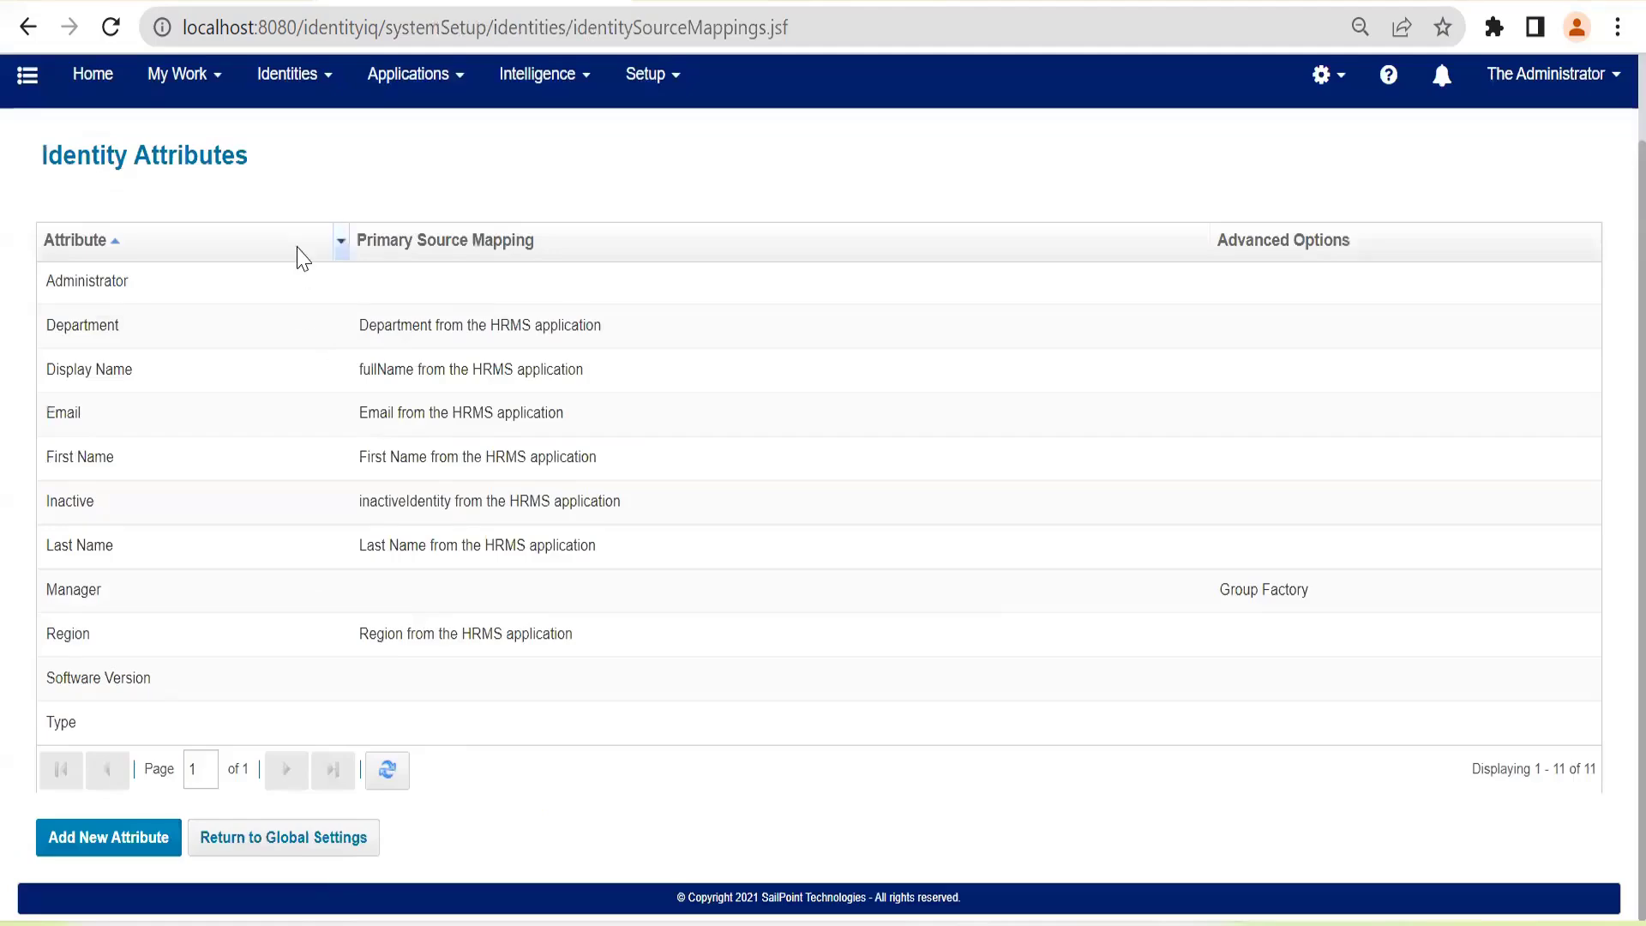
pyautogui.moveTo(287, 169)
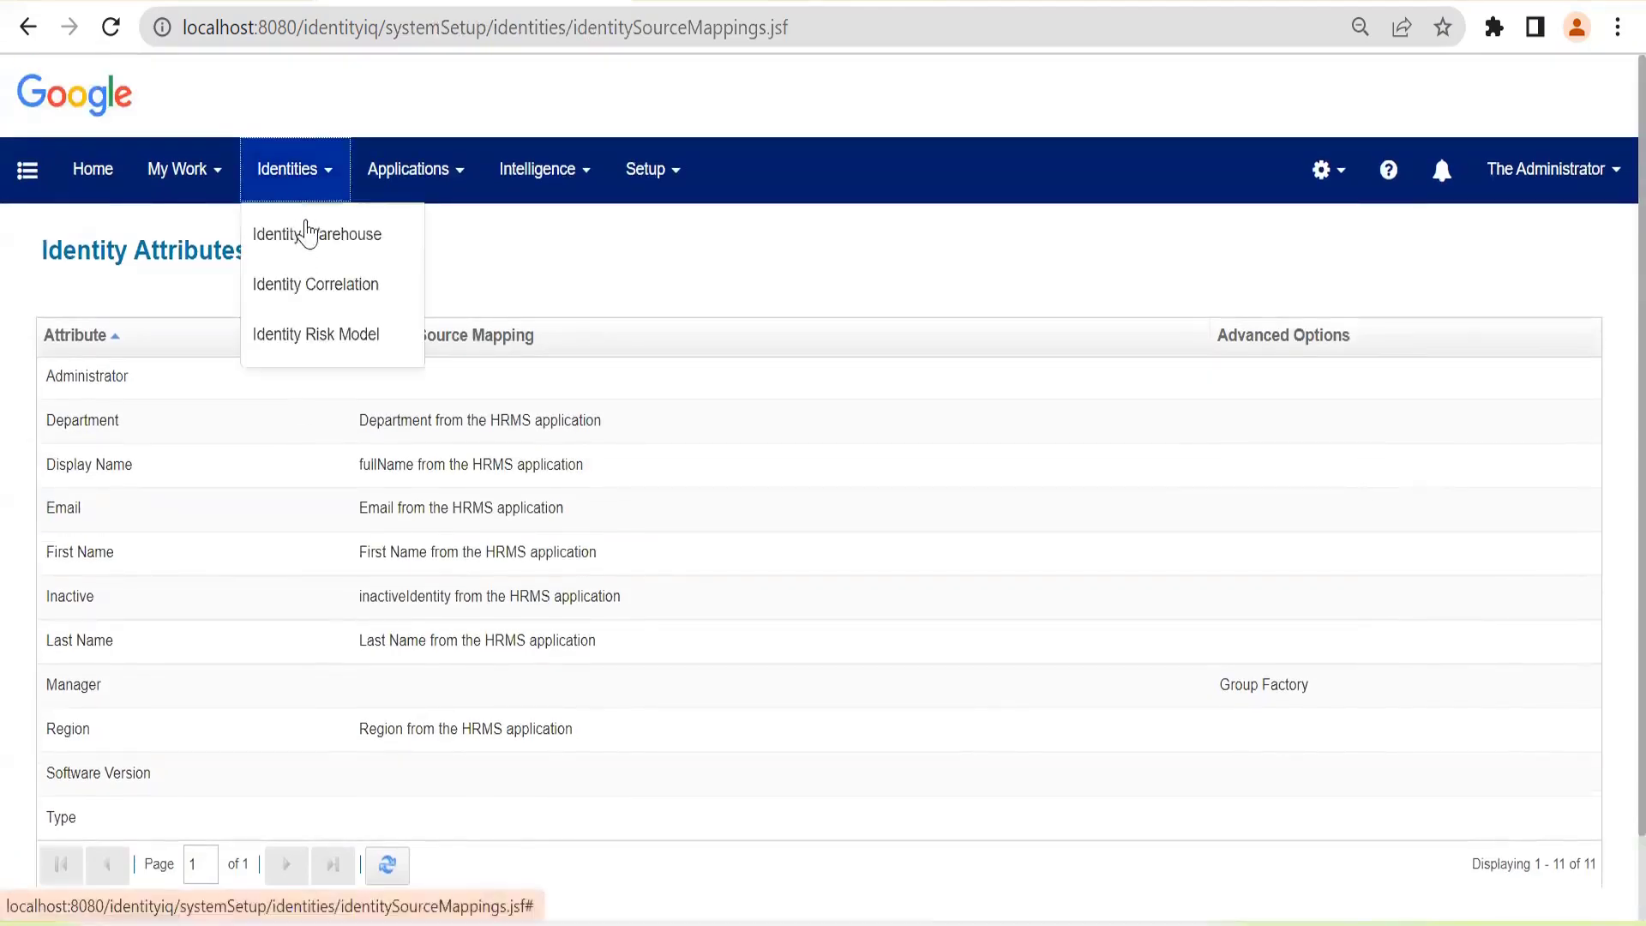
pyautogui.click(310, 228)
pyautogui.scroll(-5, 295, 698)
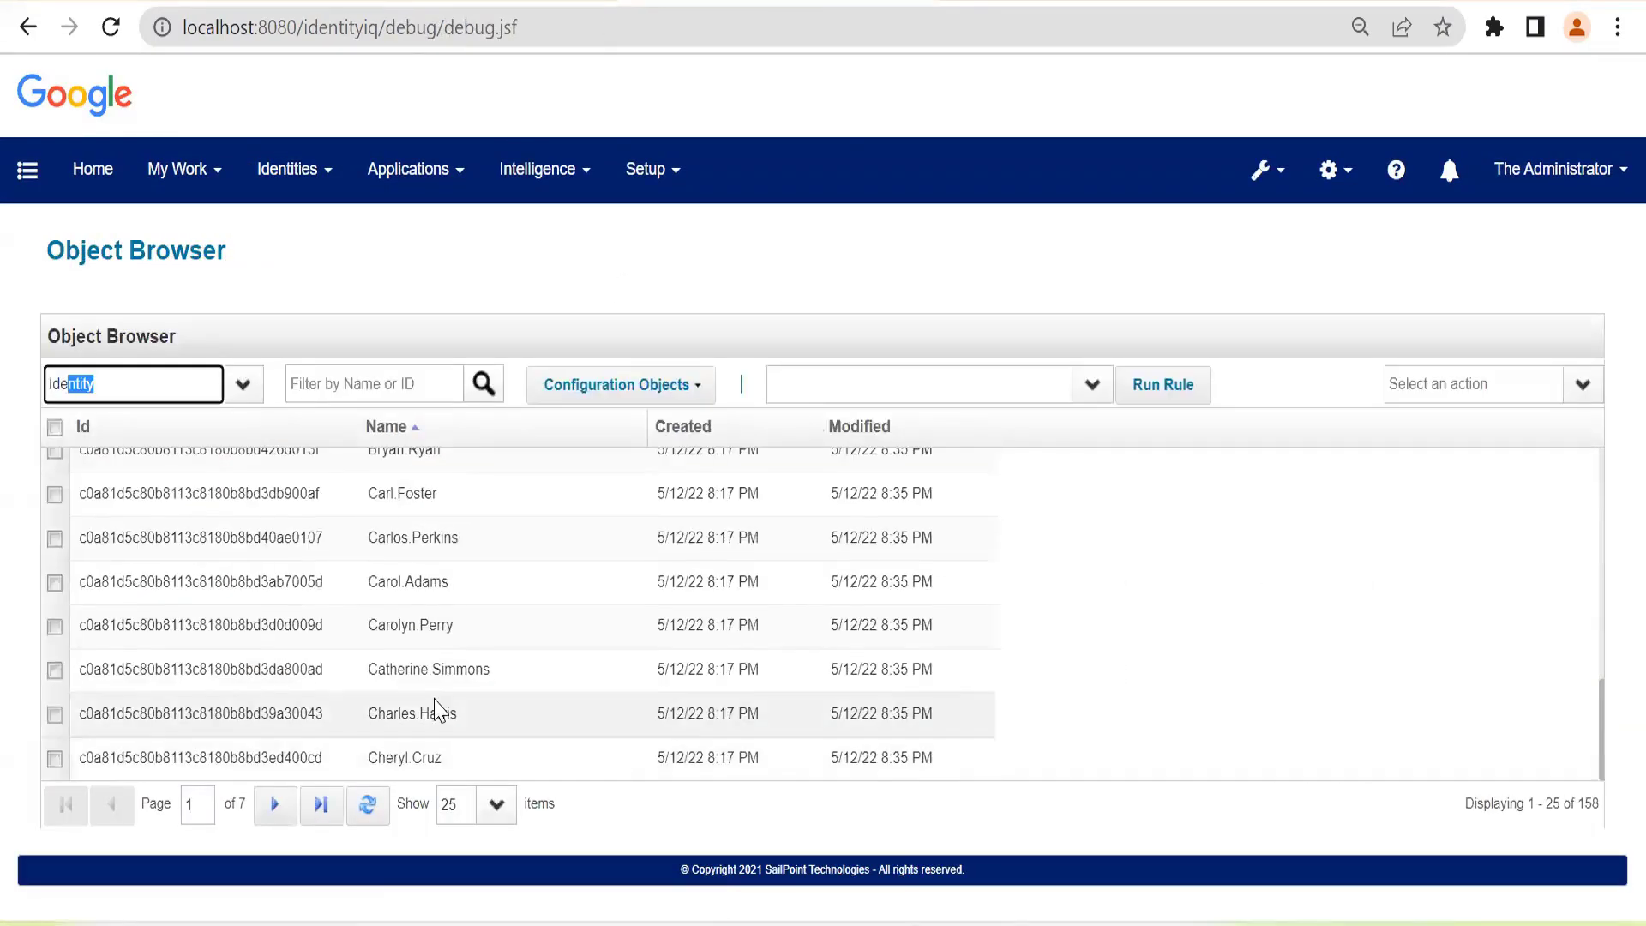
pyautogui.scroll(5, 438, 710)
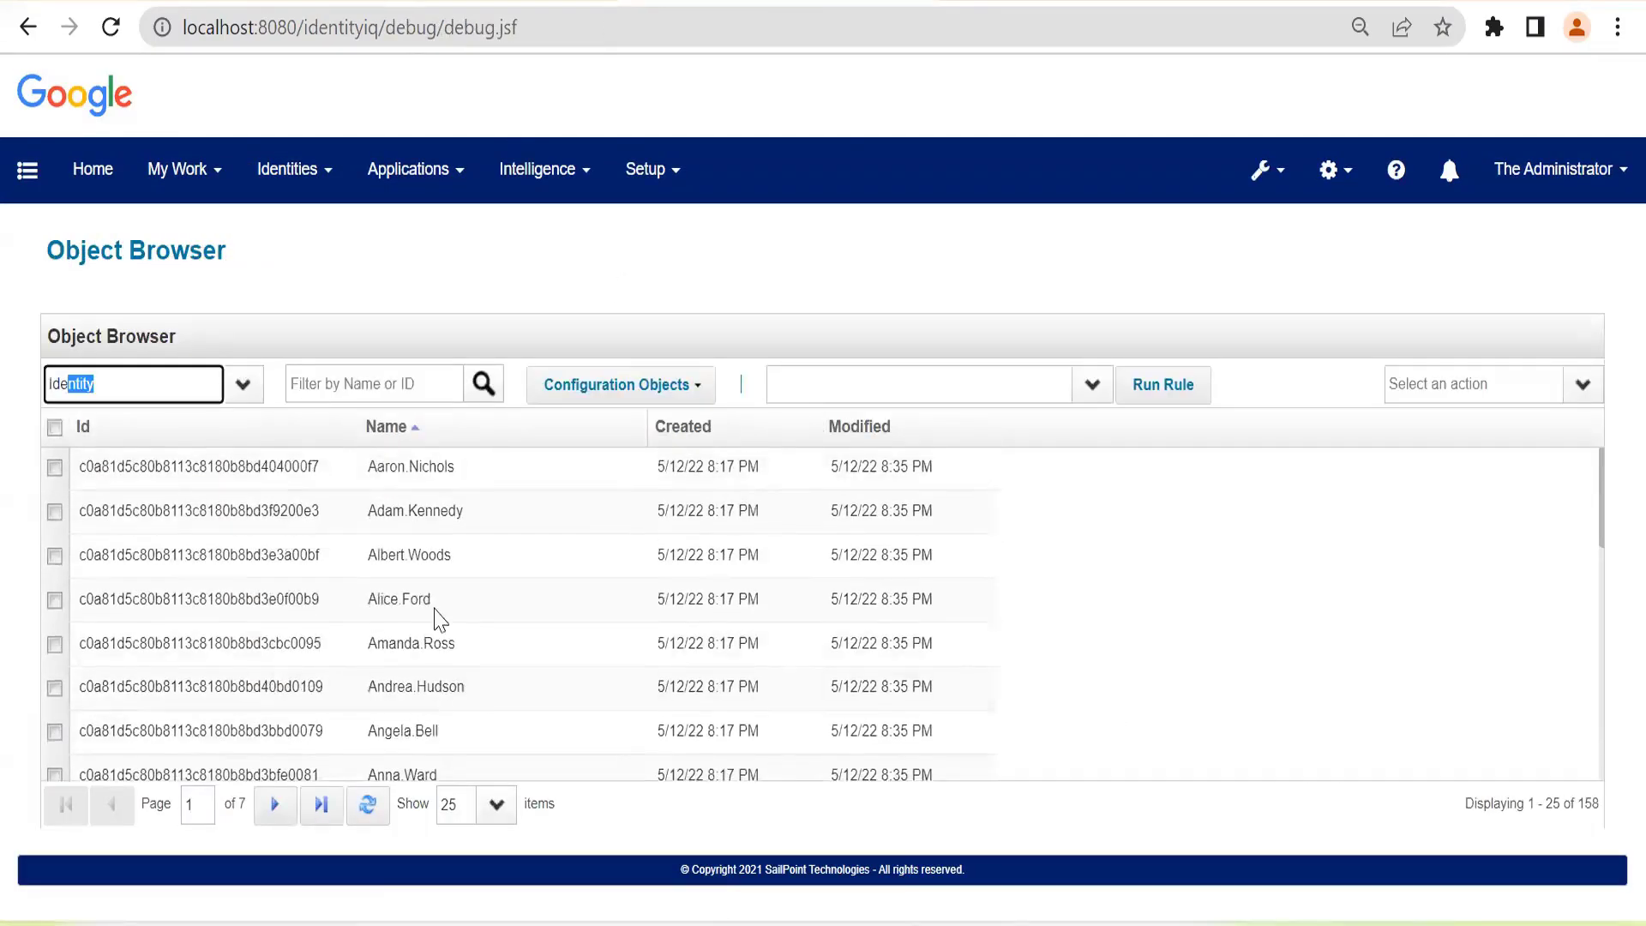
# Step: Open the second listed identity's XML, examine its attributes, source metadata and HRMS link, and close it without saving
pyautogui.click(427, 509)
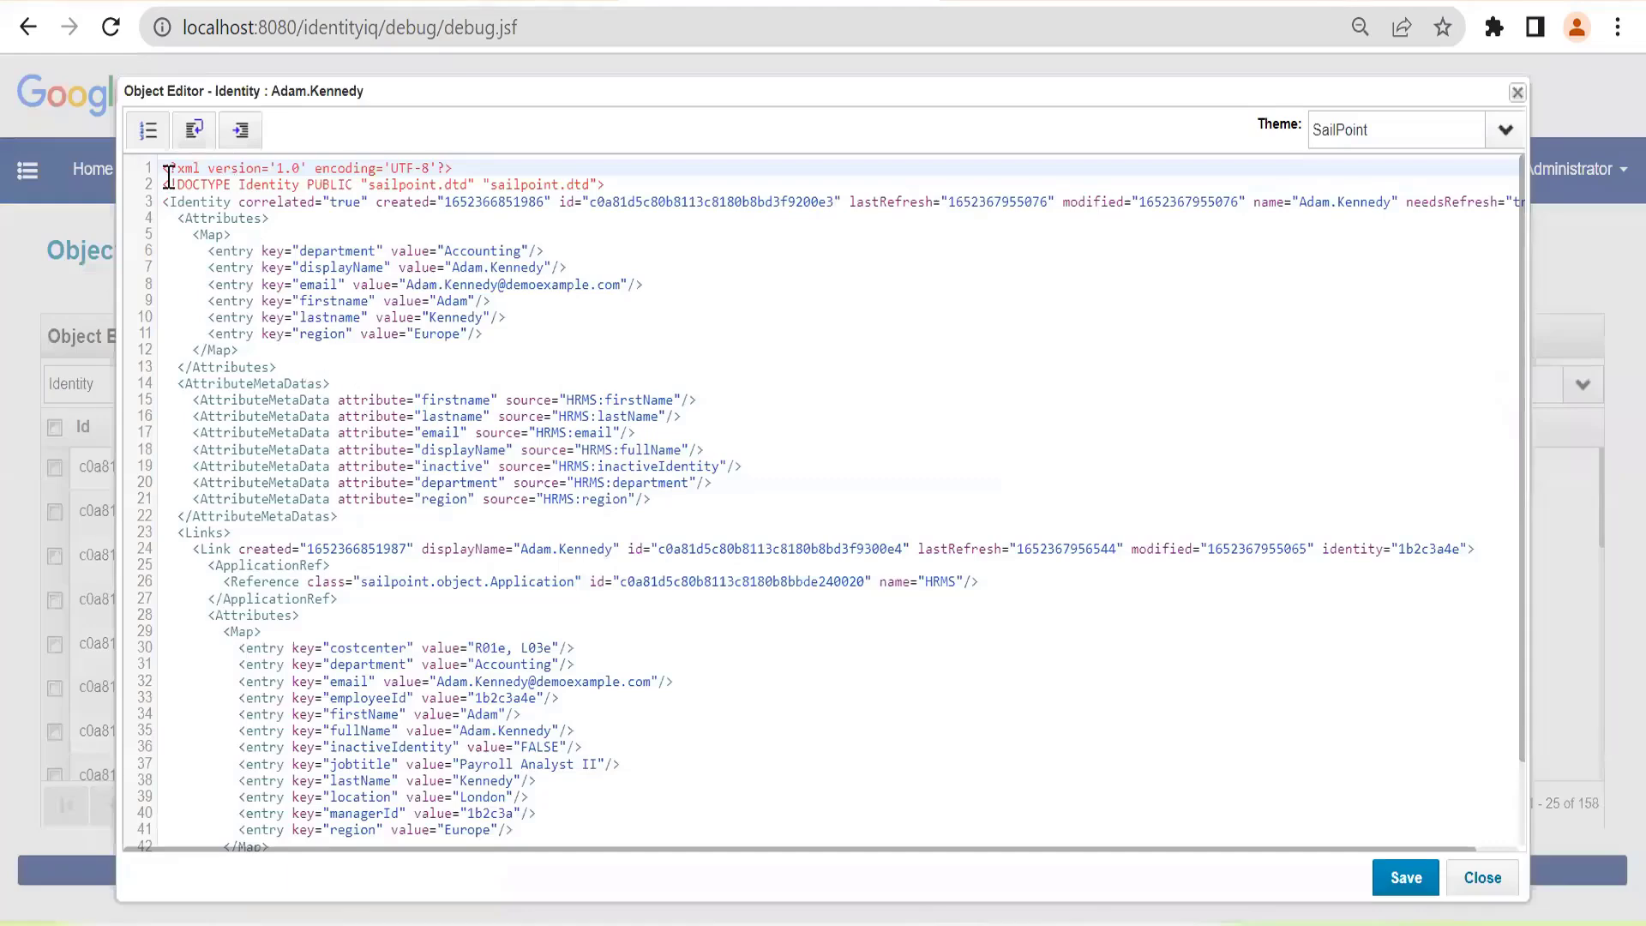
pyautogui.moveTo(169, 176); pyautogui.dragTo(337, 706)
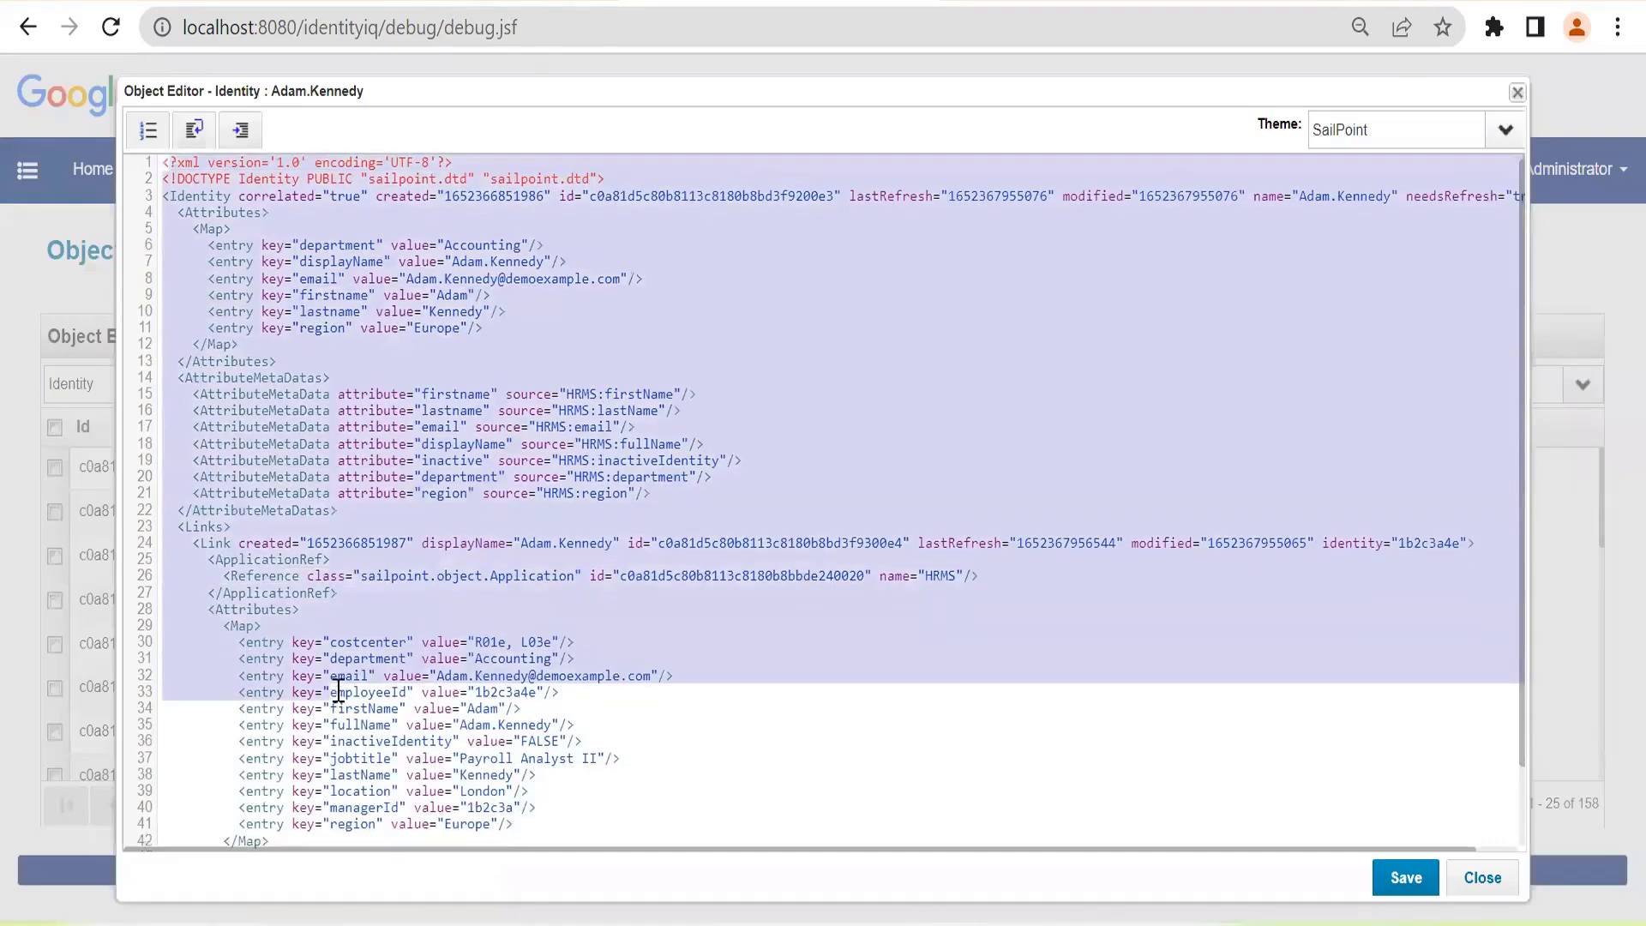
pyautogui.scroll(-2, 504, 600)
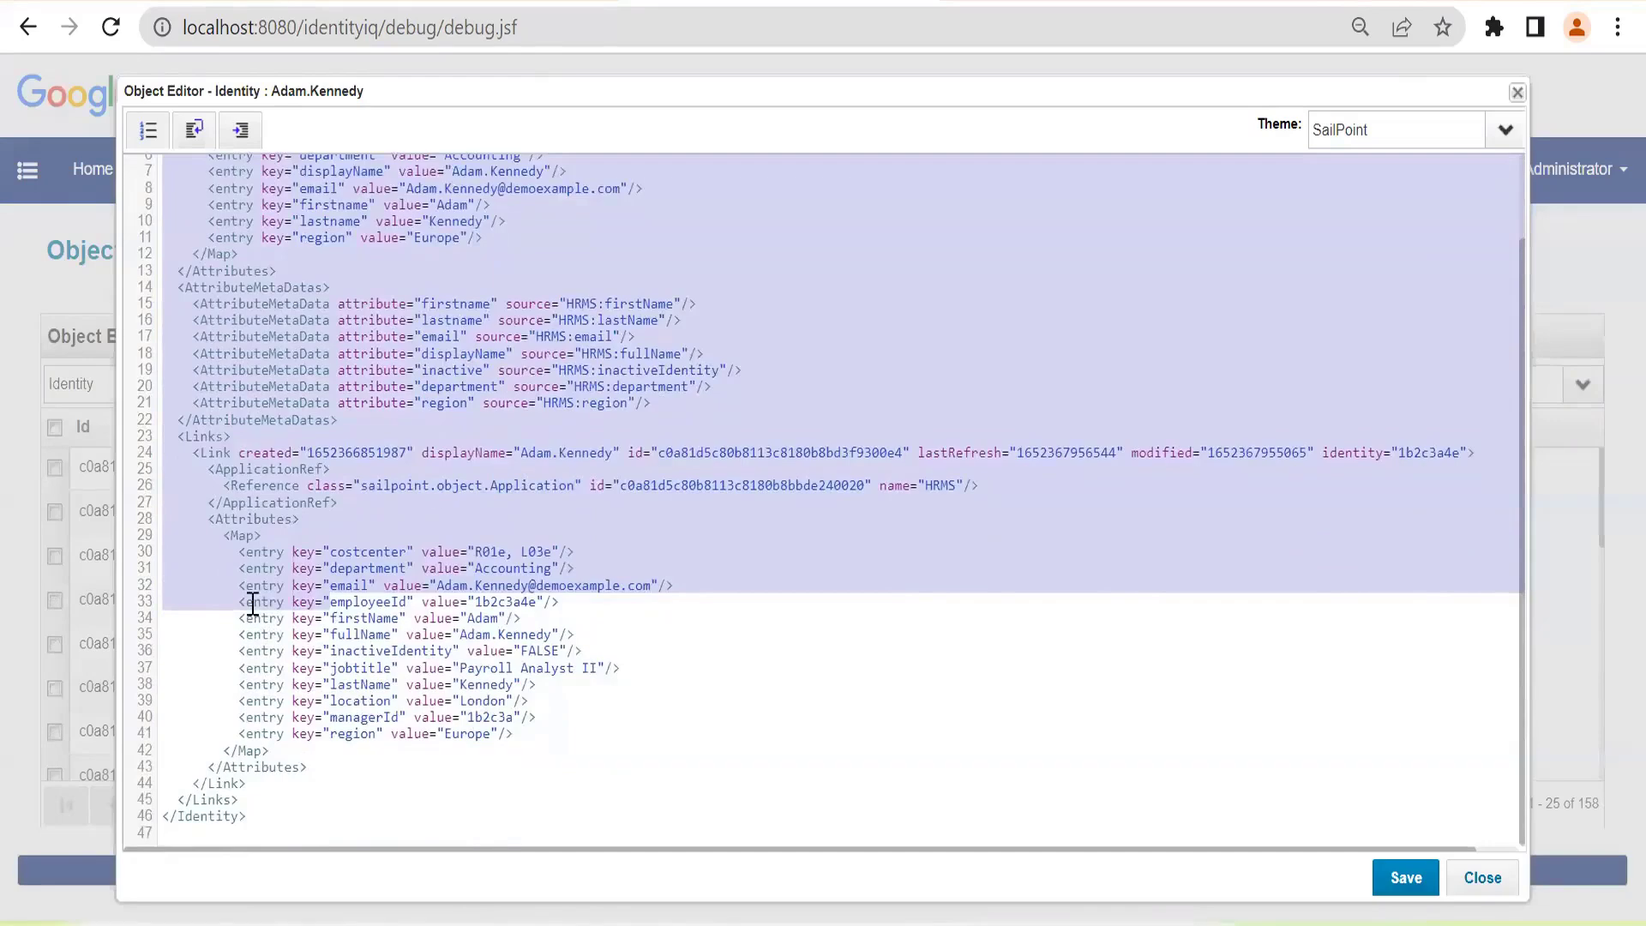
pyautogui.click(1481, 877)
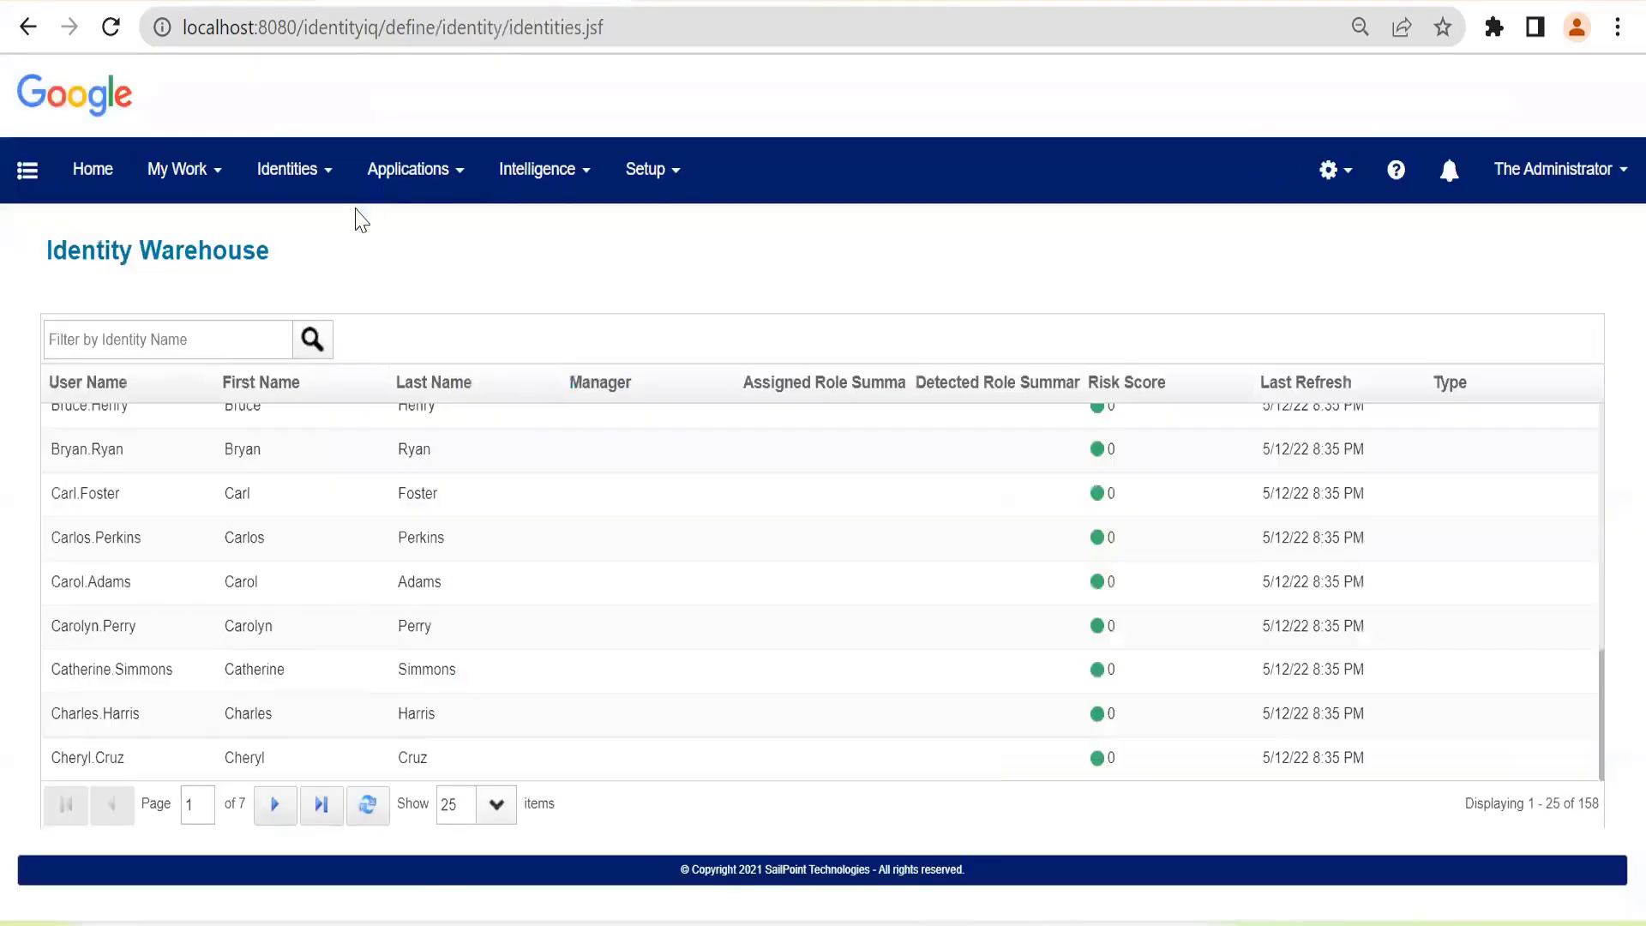
# Step: Open the Application Definition page in the warehouse tab and list the Application objects in the Object Browser
pyautogui.moveTo(369, 197)
pyautogui.click(408, 240)
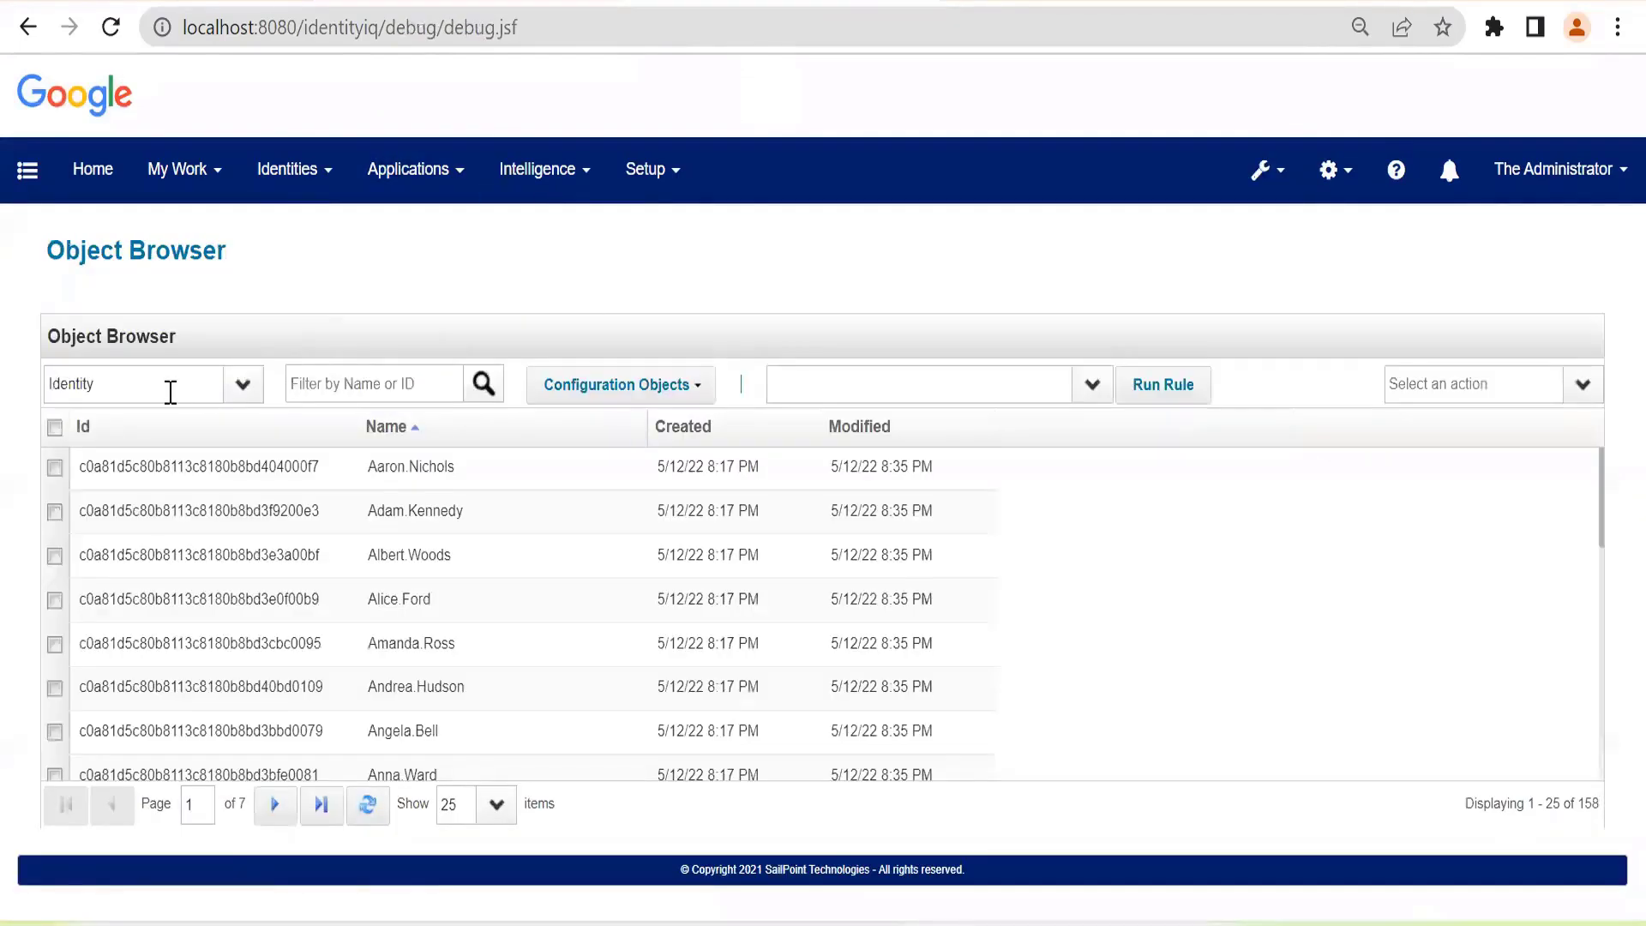
pyautogui.click(169, 391)
pyautogui.write('Application')
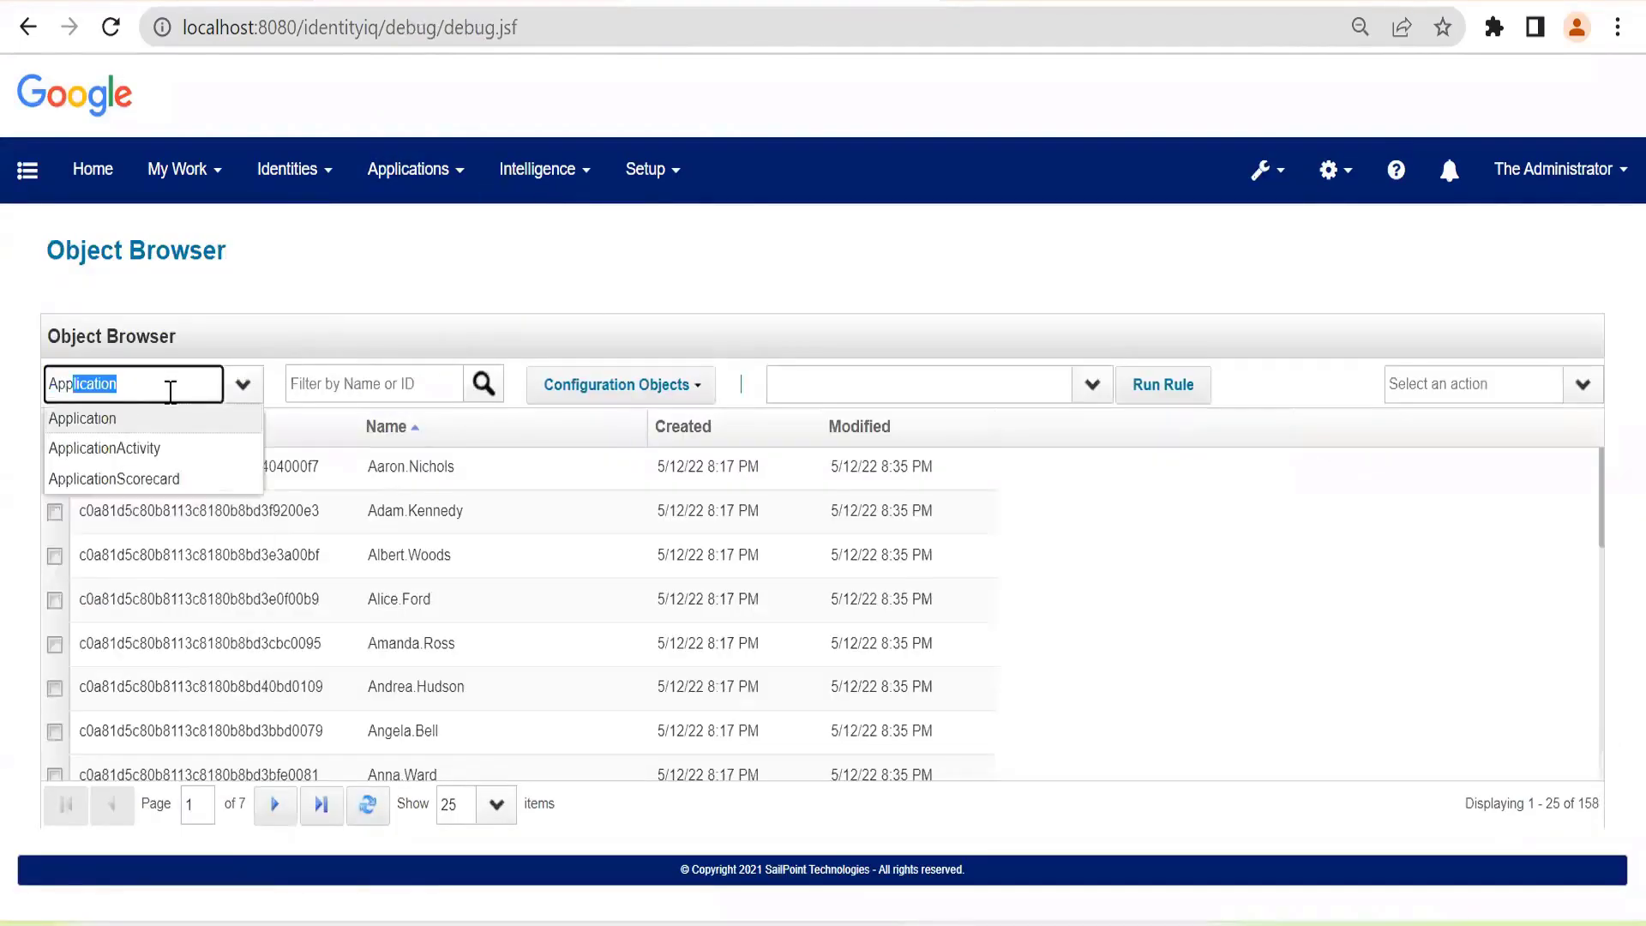
pyautogui.press('Return')
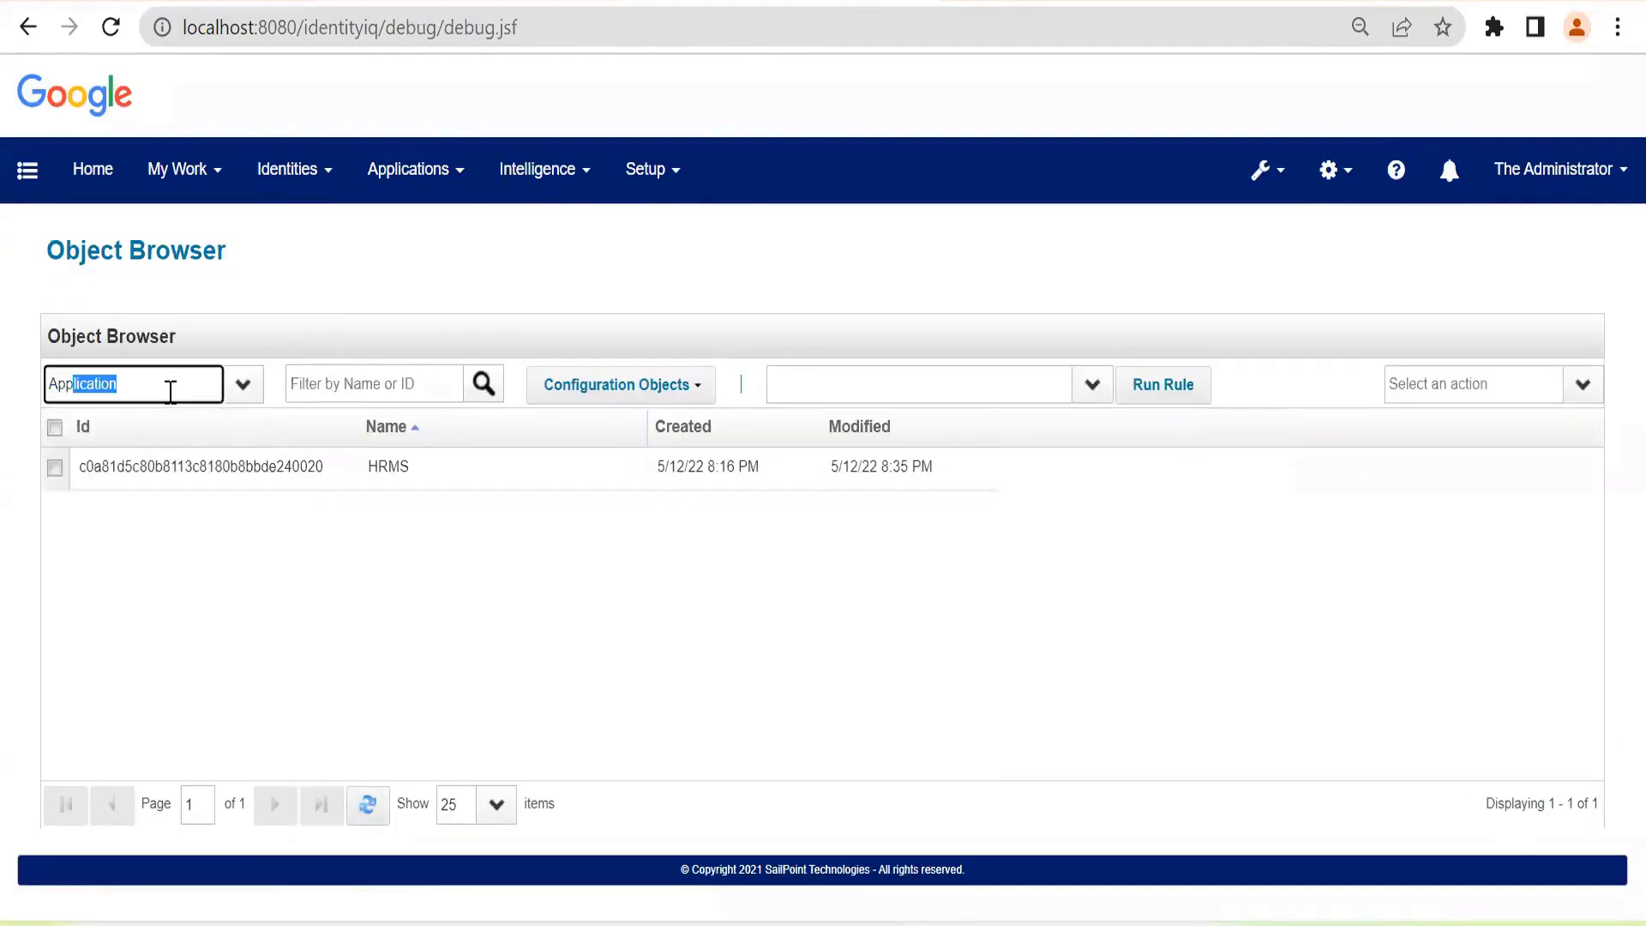
# Step: Open HRMS in both the Object Browser and Application Definition, examining the source file path and comparing the owner
pyautogui.click(302, 482)
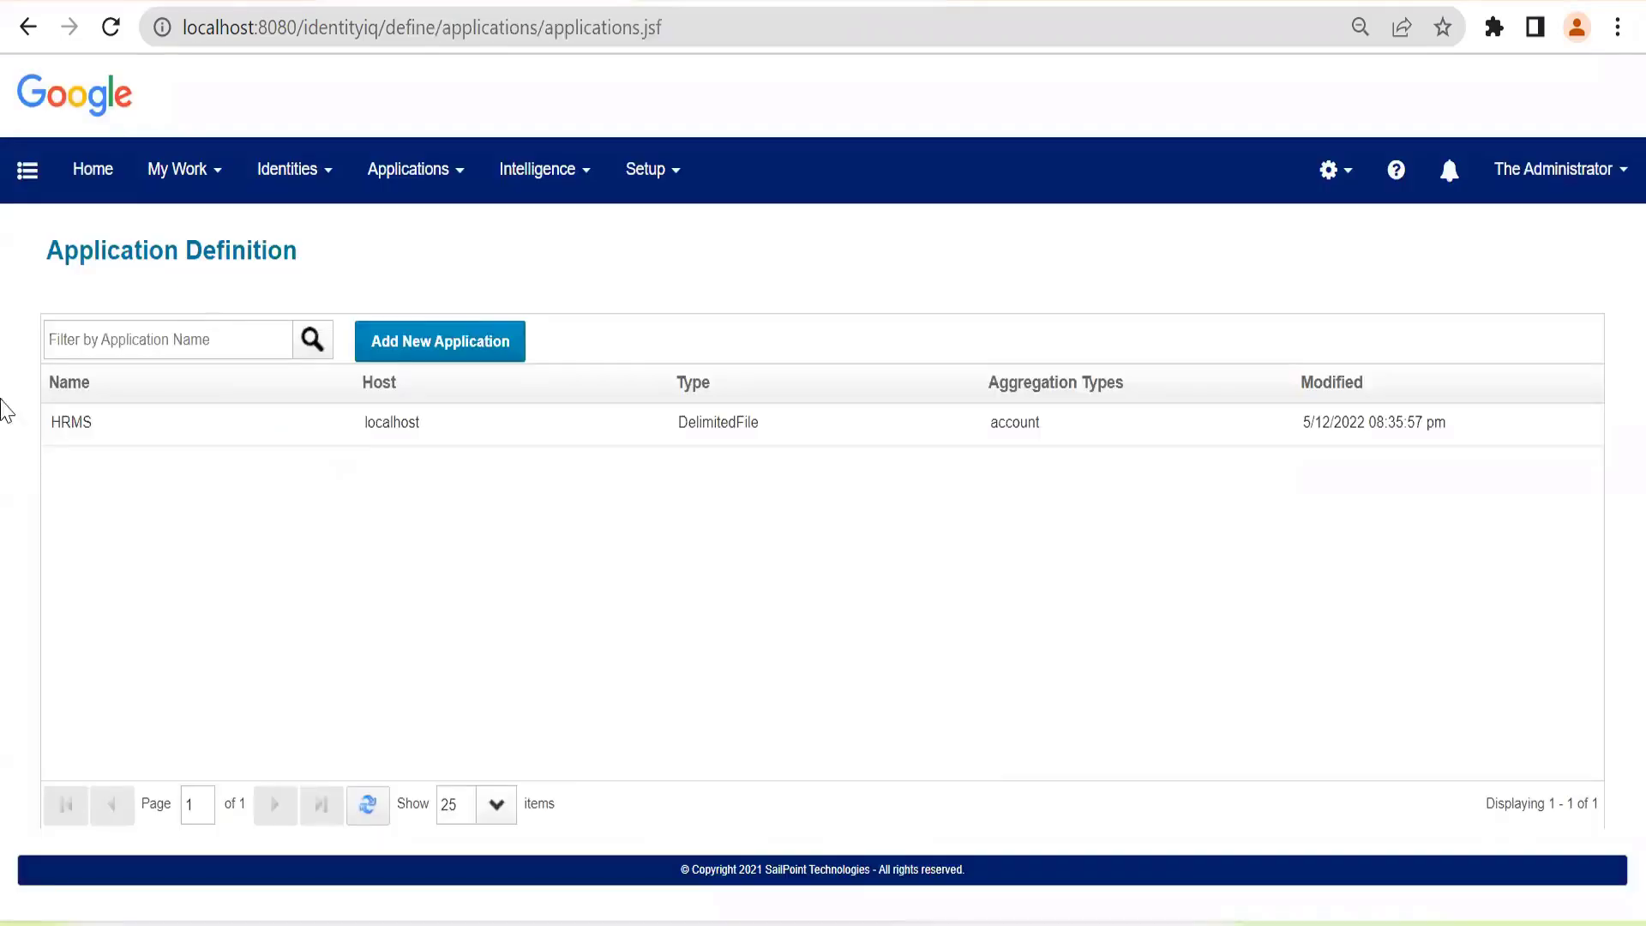
pyautogui.click(324, 437)
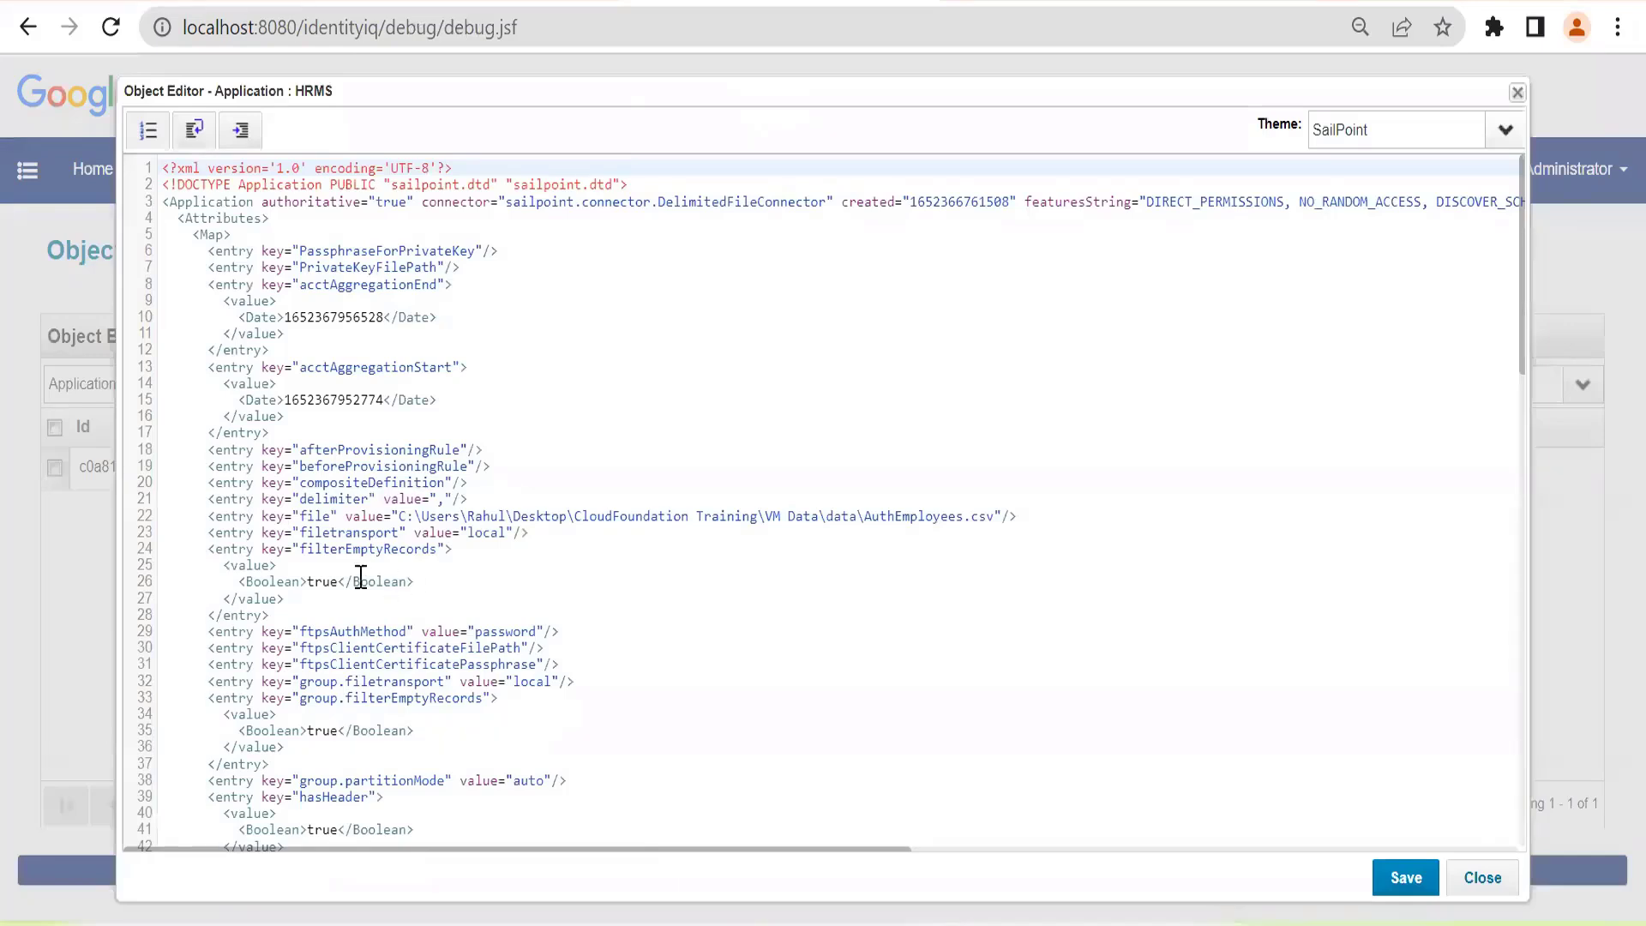
pyautogui.click(309, 517)
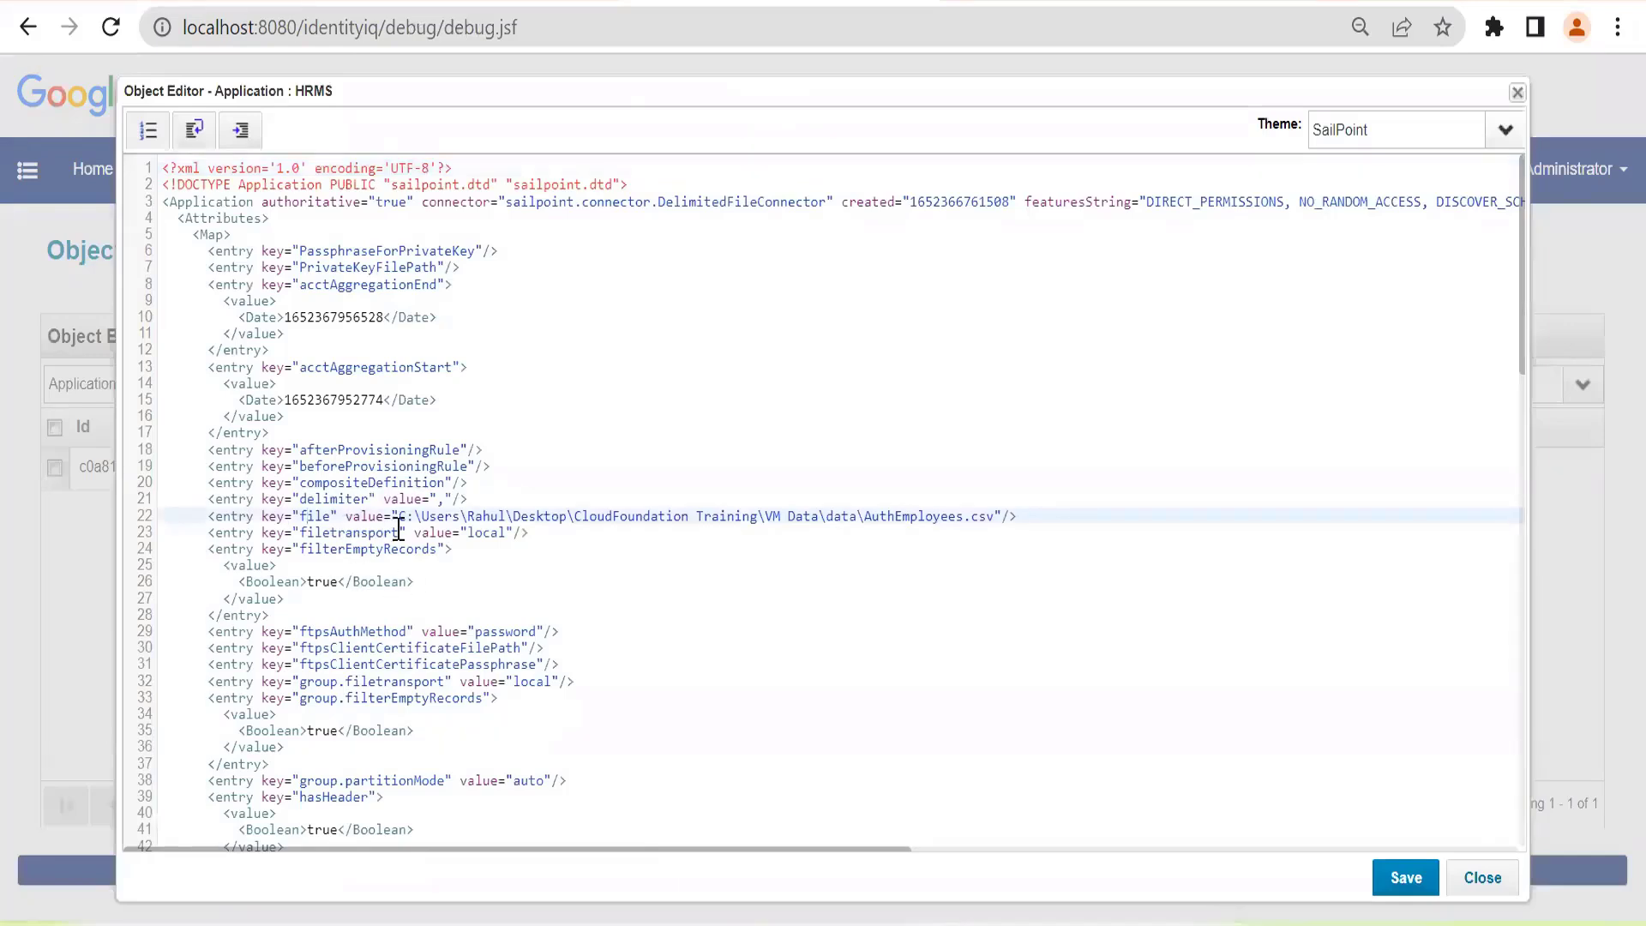
pyautogui.moveTo(399, 519); pyautogui.dragTo(988, 523)
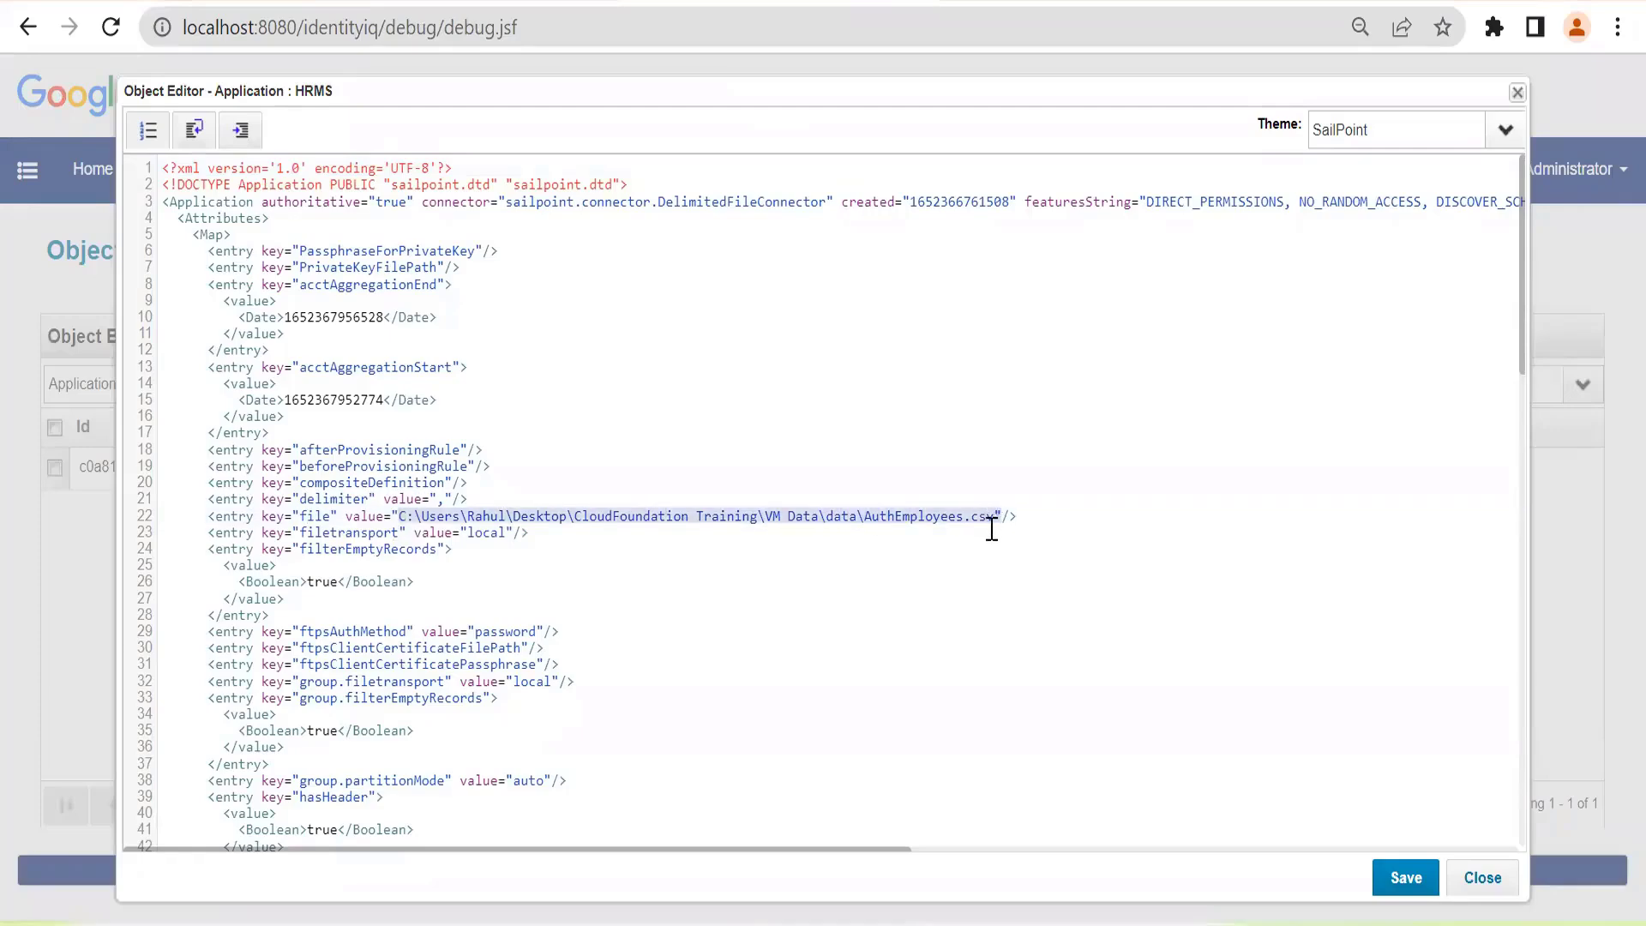
pyautogui.scroll(-4, 986, 532)
pyautogui.scroll(-1, 985, 542)
pyautogui.scroll(-10, 985, 542)
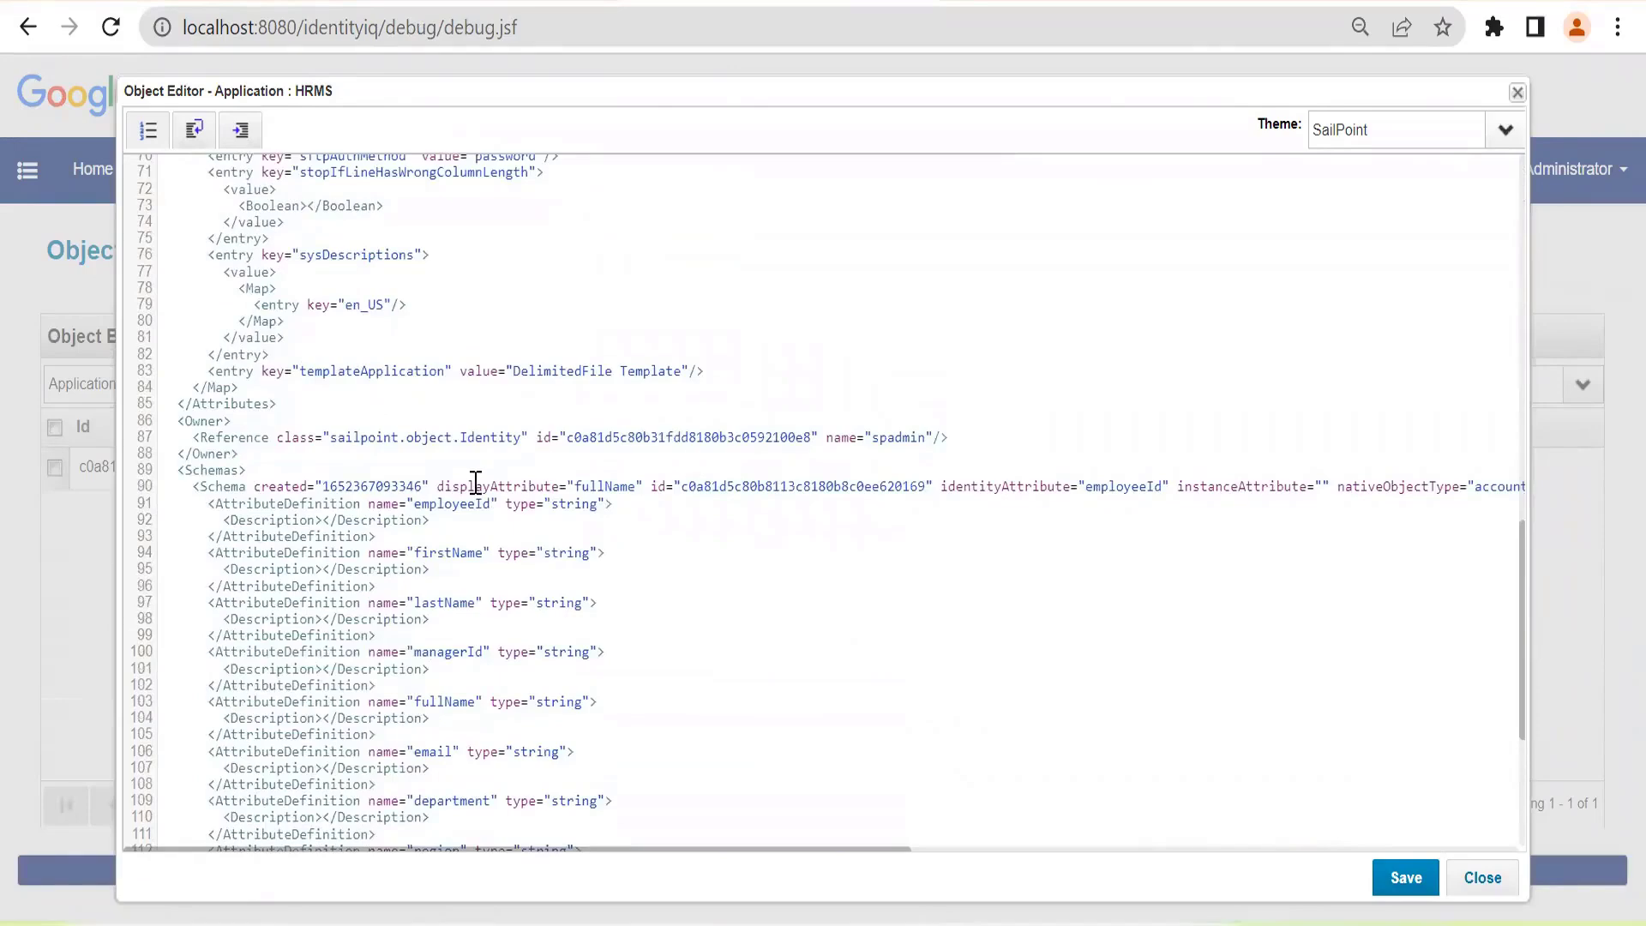
pyautogui.scroll(-2, 878, 379)
pyautogui.doubleClick(890, 294)
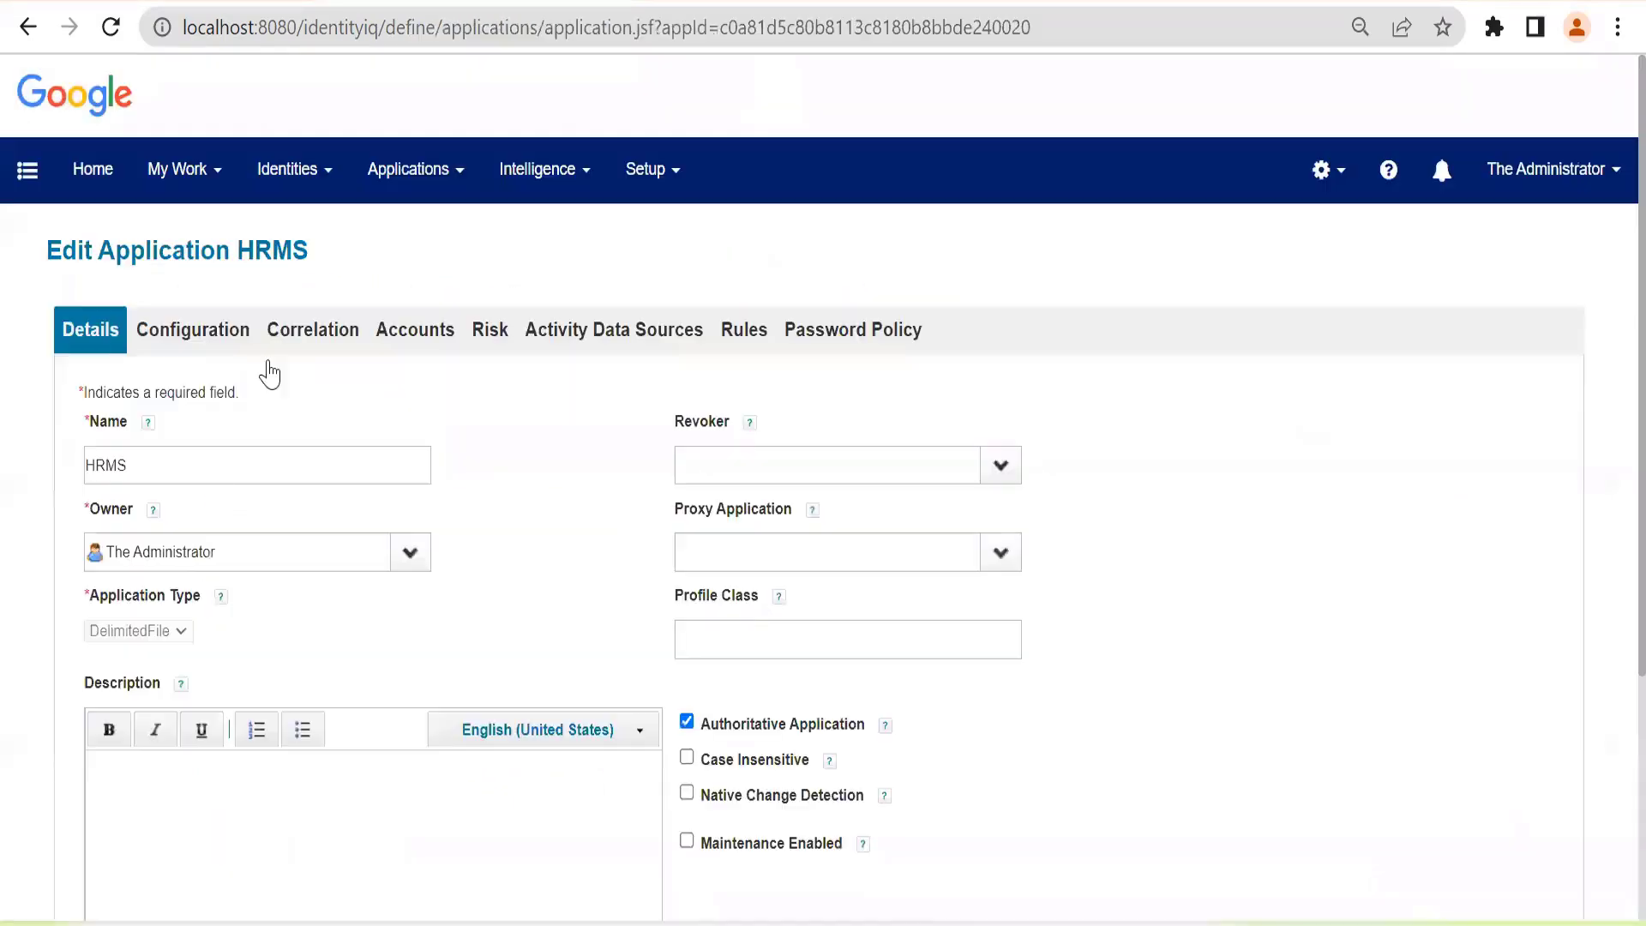
pyautogui.click(242, 555)
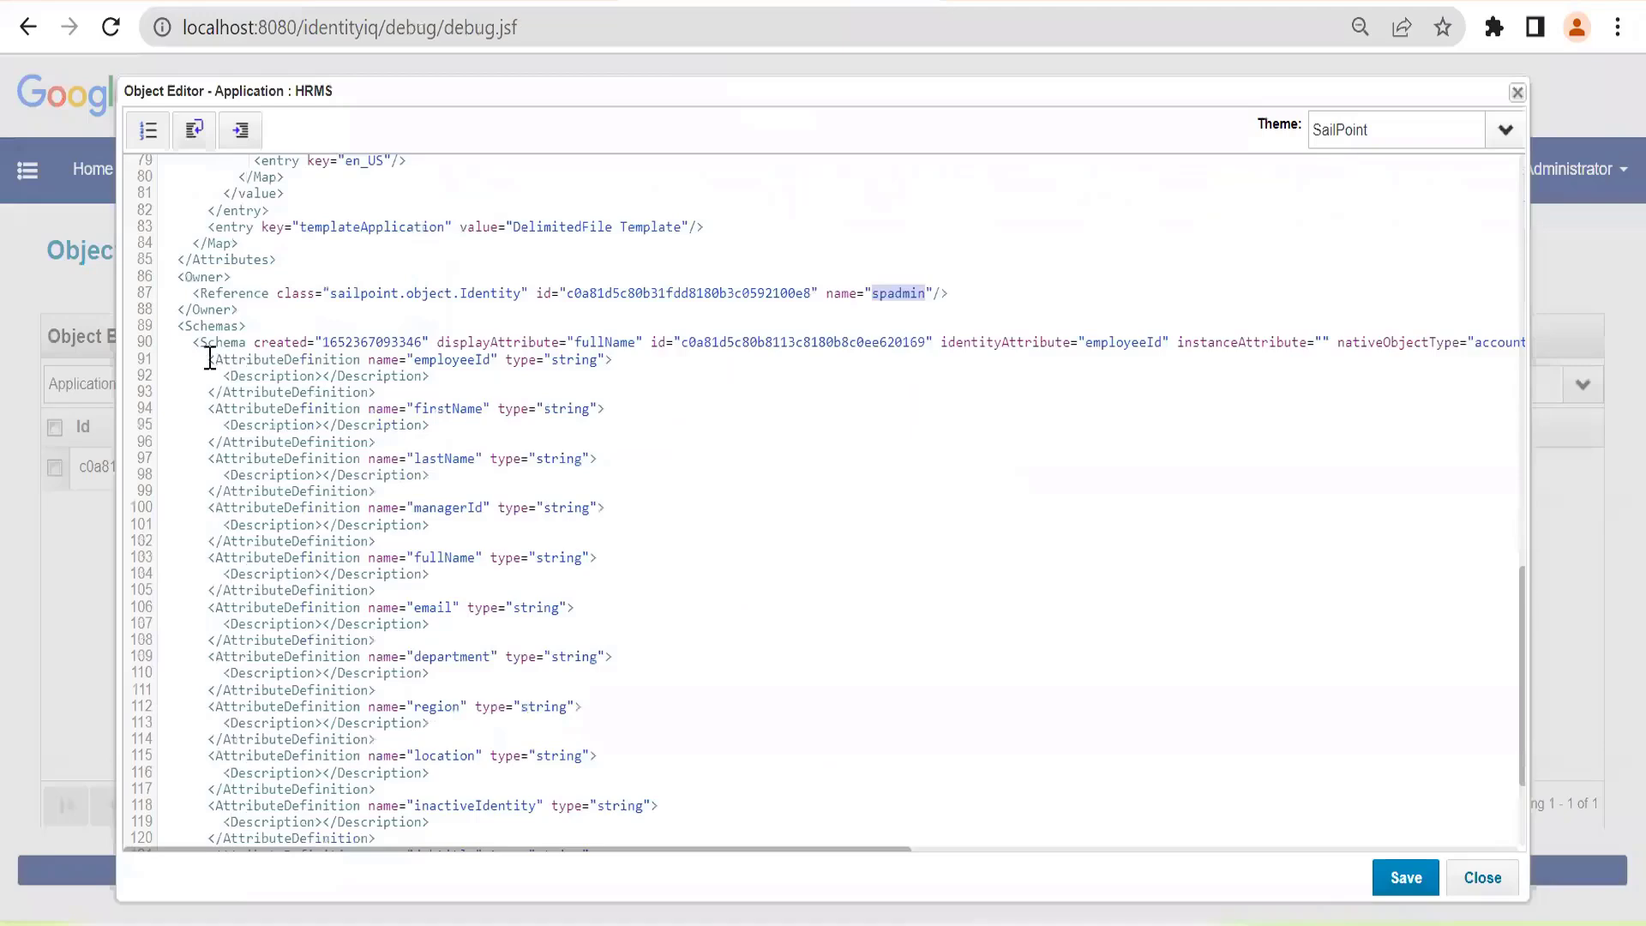
# Step: Examine the account schema's attribute definitions in the HRMS application XML and close it without saving
pyautogui.moveTo(194, 342); pyautogui.dragTo(210, 392)
pyautogui.moveTo(365, 596); pyautogui.dragTo(398, 660)
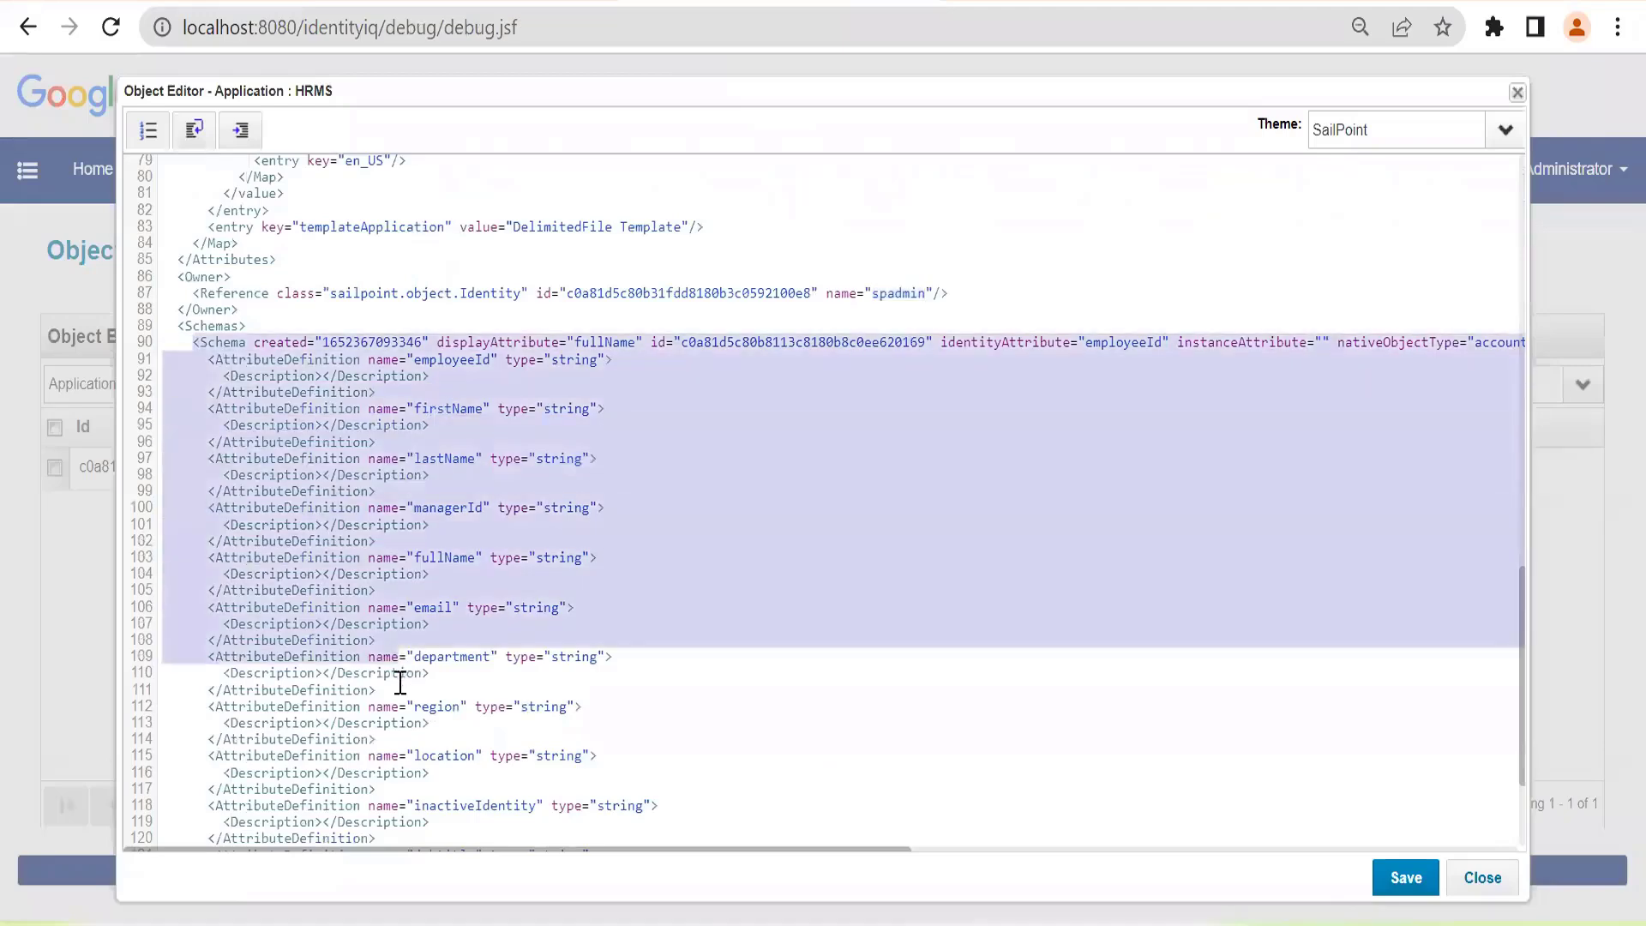
pyautogui.scroll(-3, 401, 689)
pyautogui.click(387, 750)
pyautogui.scroll(1, 388, 750)
pyautogui.scroll(4, 387, 750)
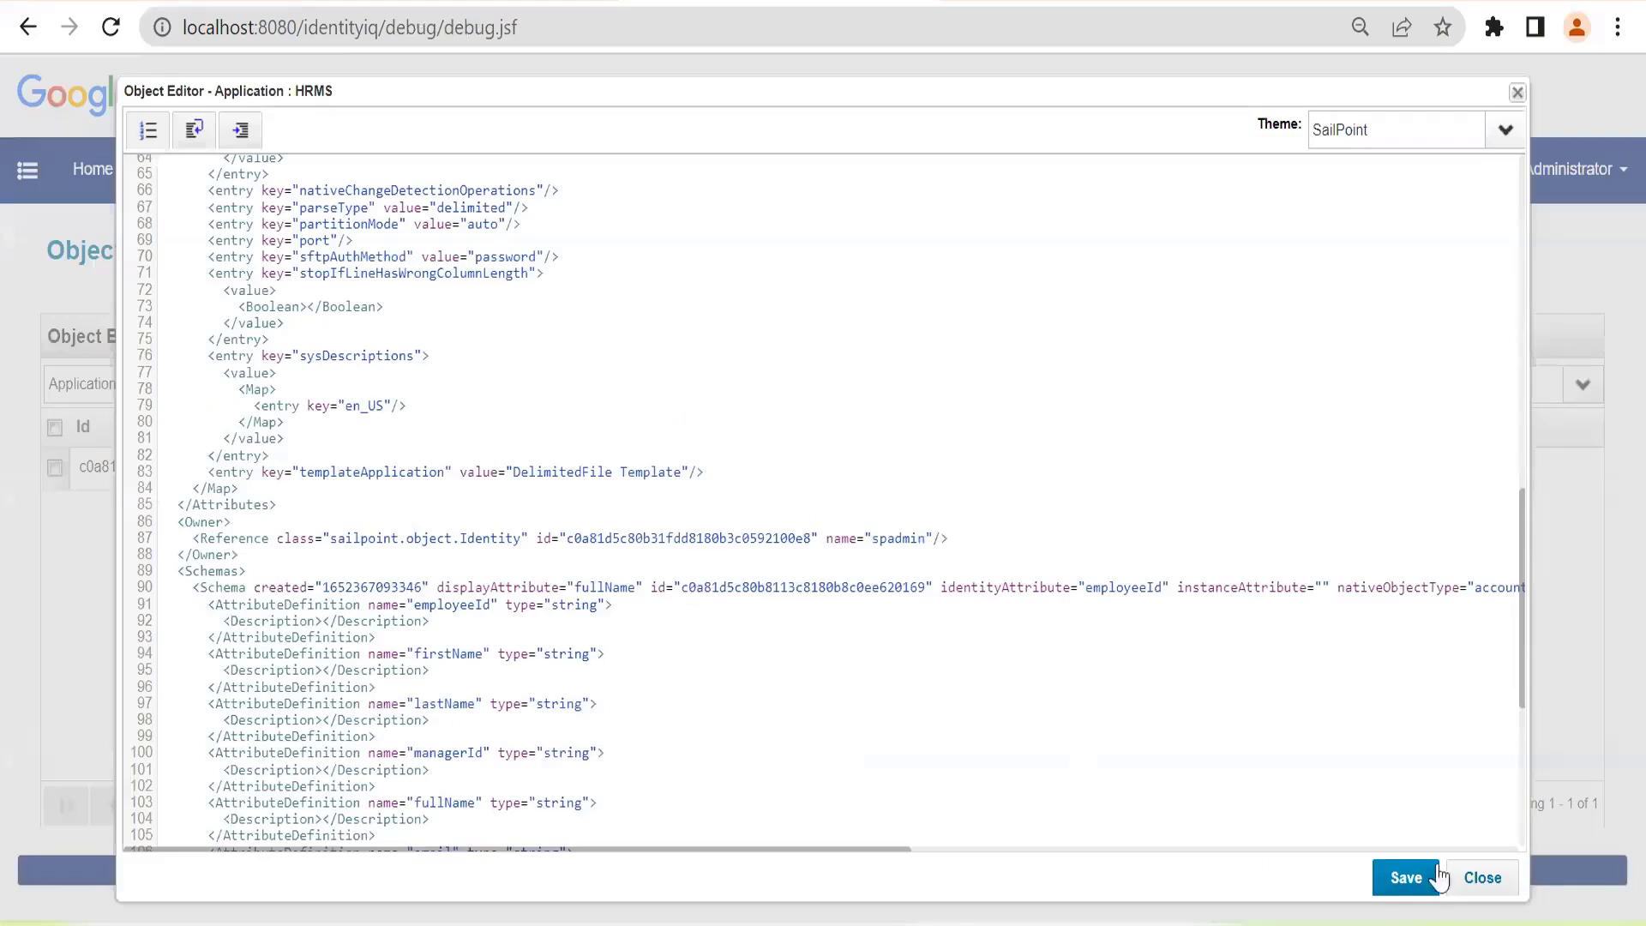
pyautogui.click(1482, 878)
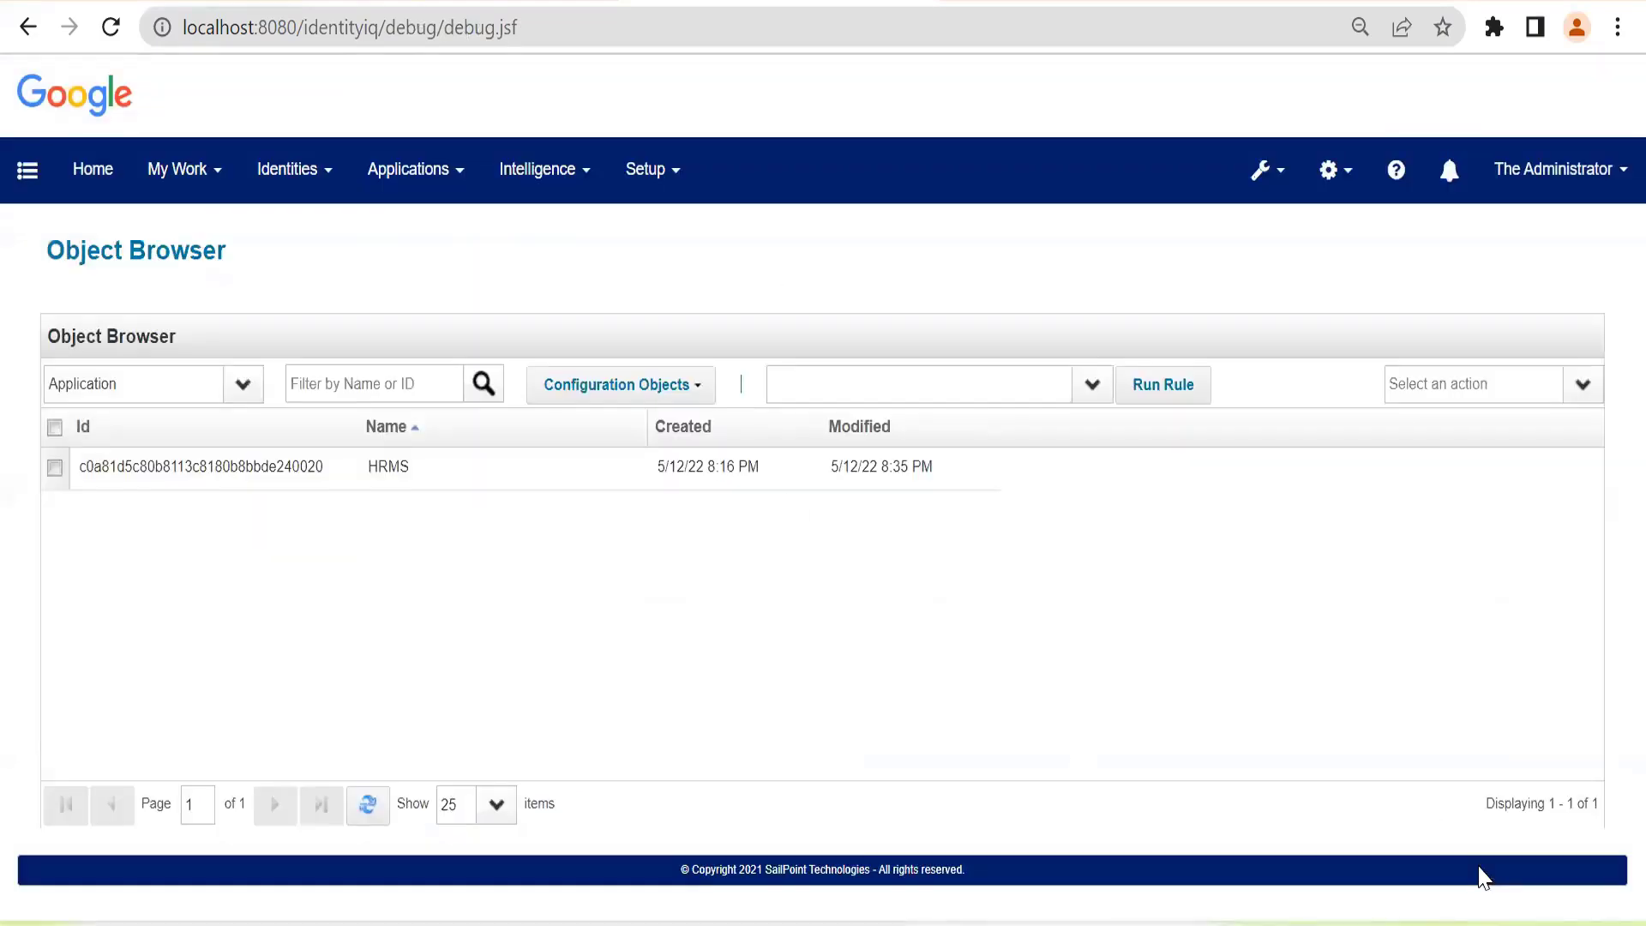
# Step: List the Identity objects, open the first identity's XML, and examine its department and region attribute values
pyautogui.click(134, 383)
pyautogui.write('ide')
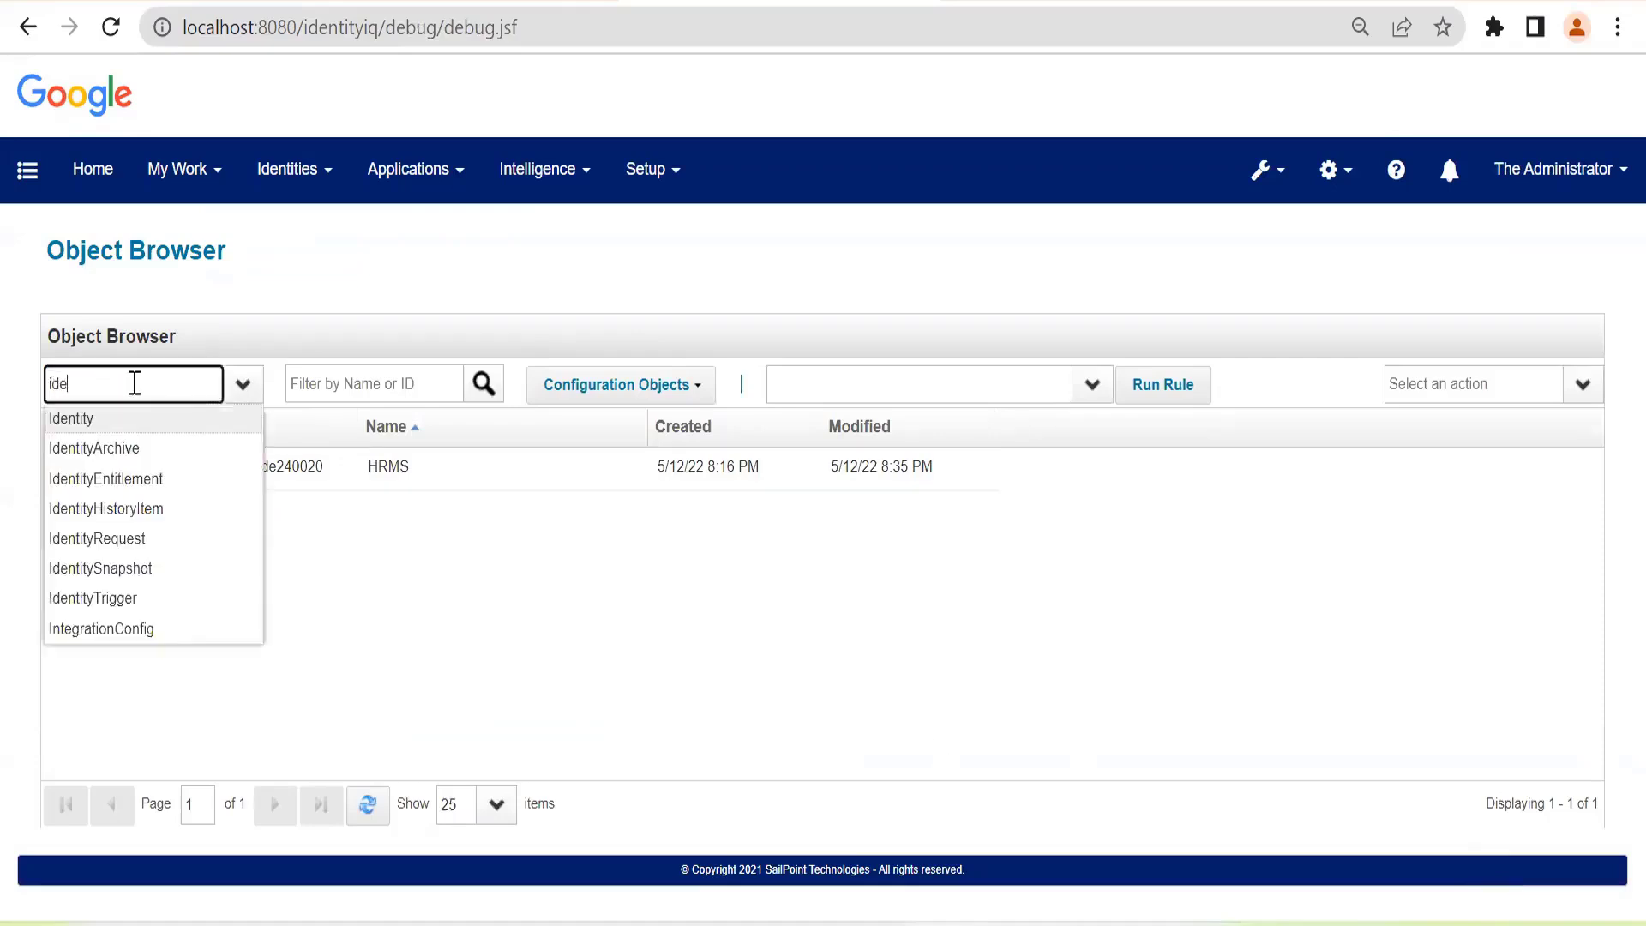
pyautogui.press('Return')
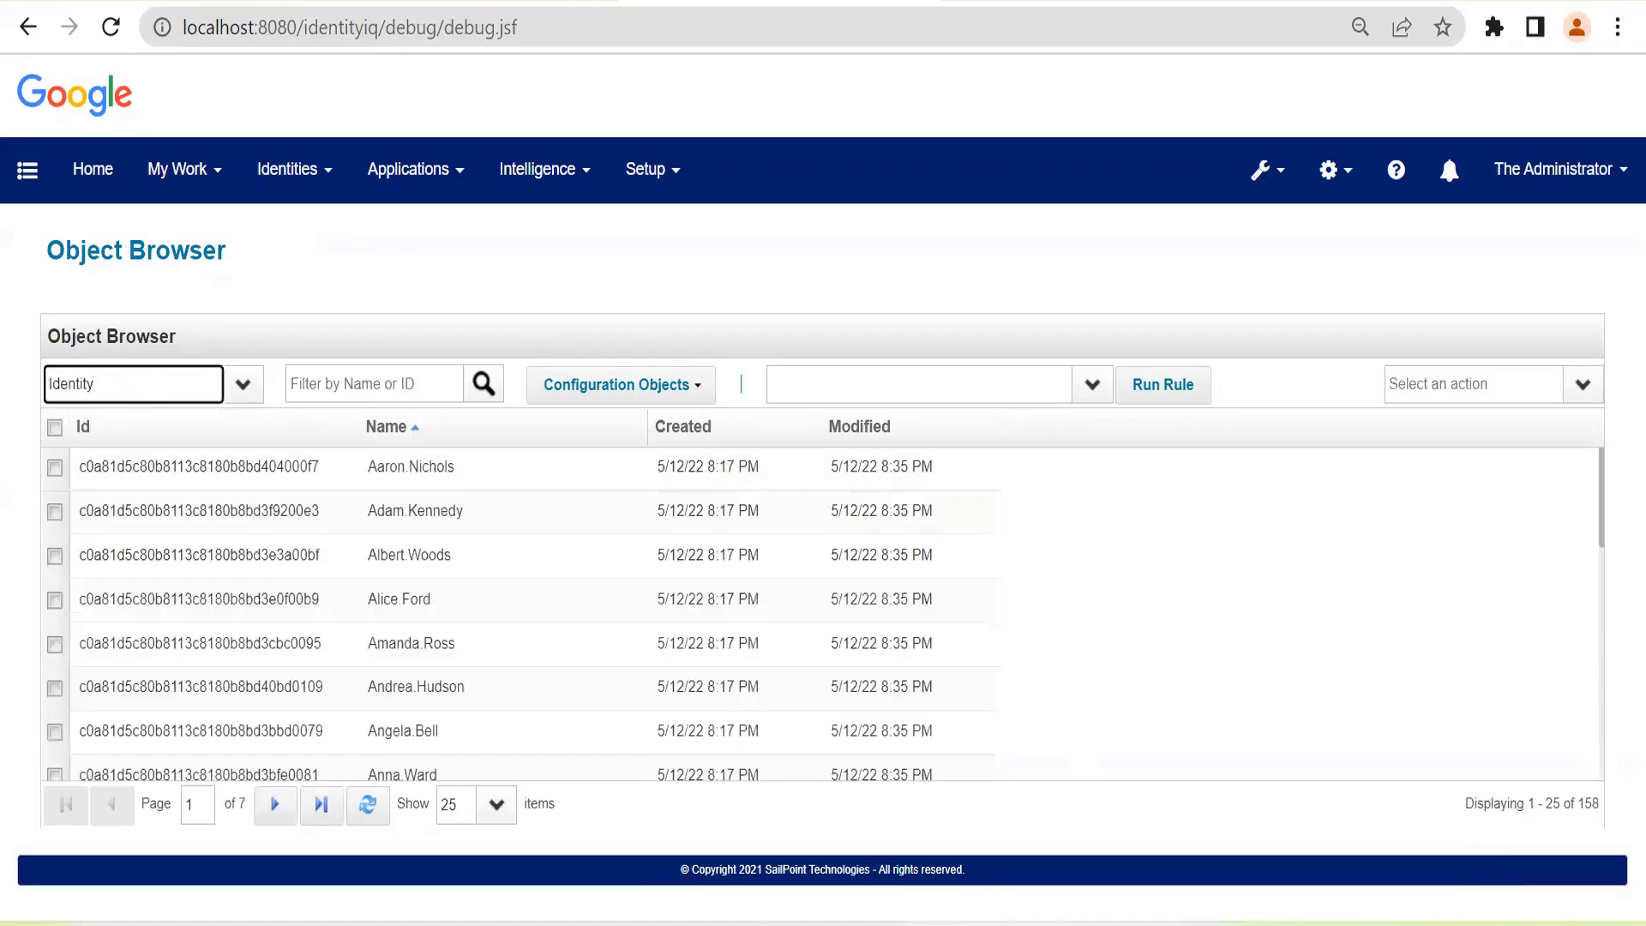
pyautogui.click(390, 469)
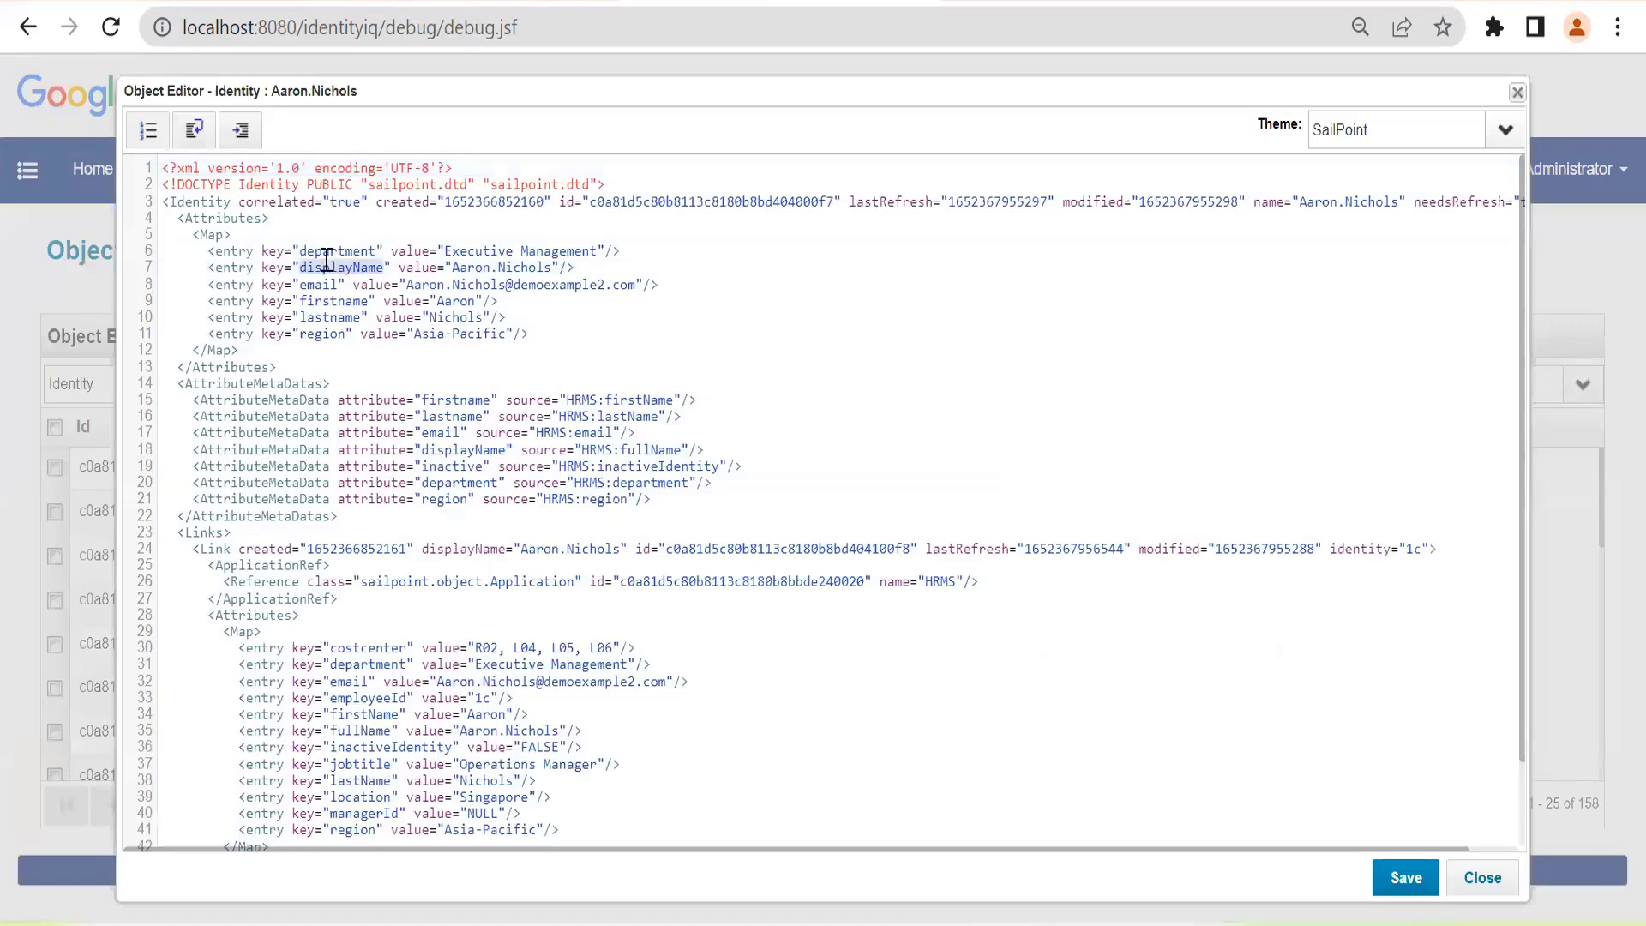
pyautogui.click(326, 252)
pyautogui.doubleClick(326, 257)
pyautogui.click(444, 251)
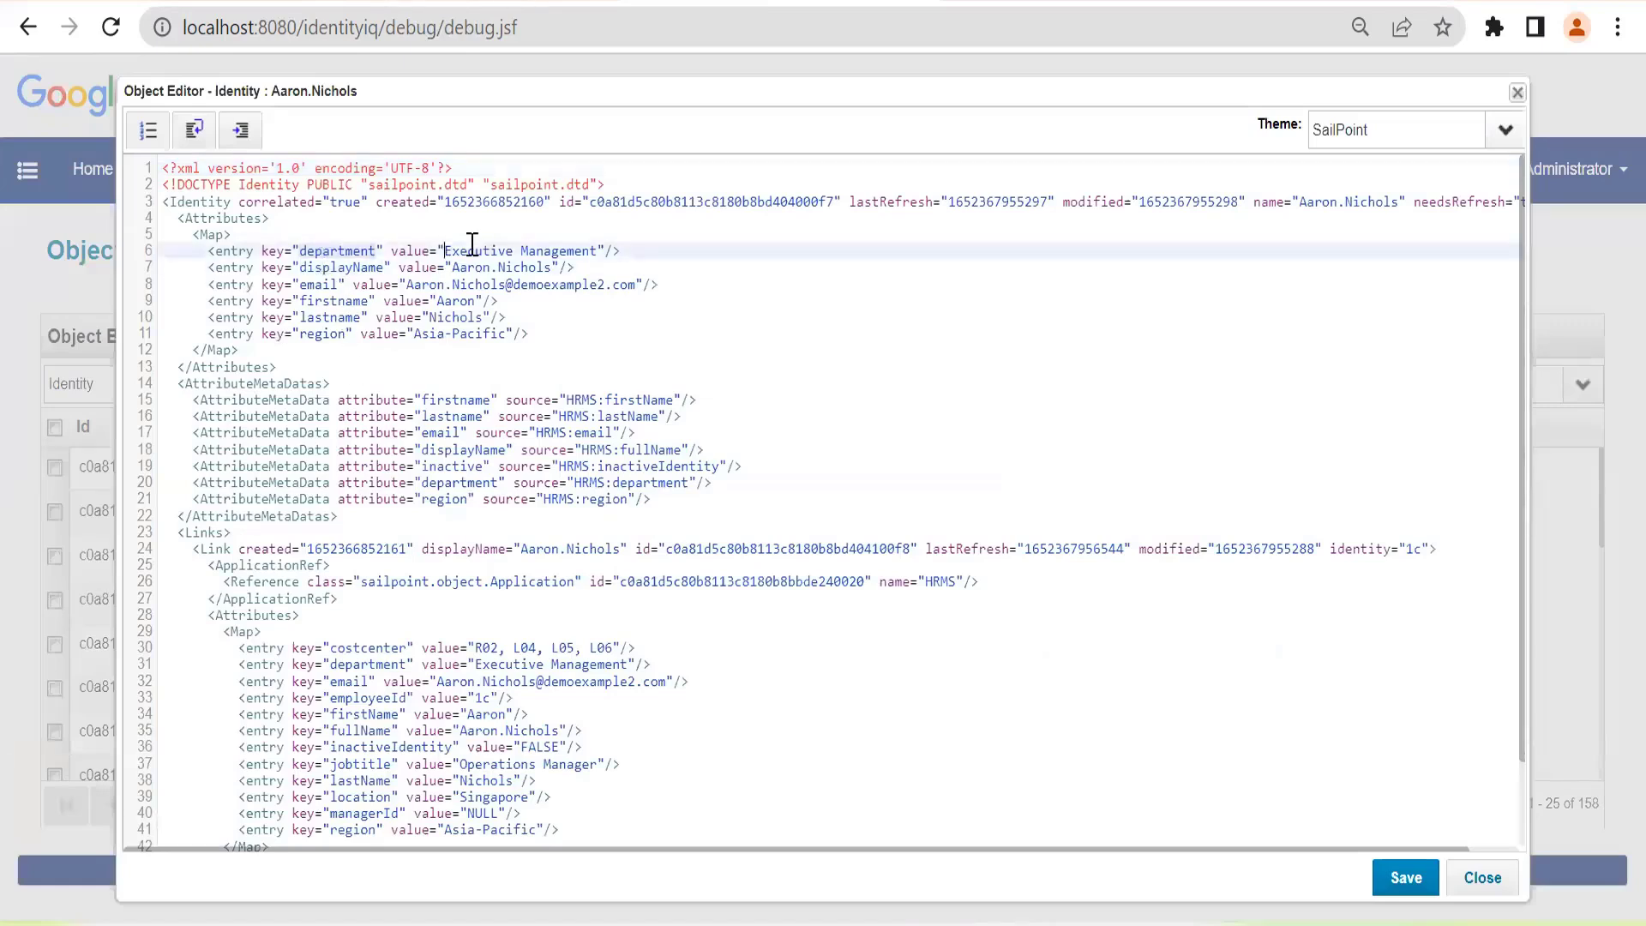
pyautogui.moveTo(473, 244); pyautogui.dragTo(606, 247)
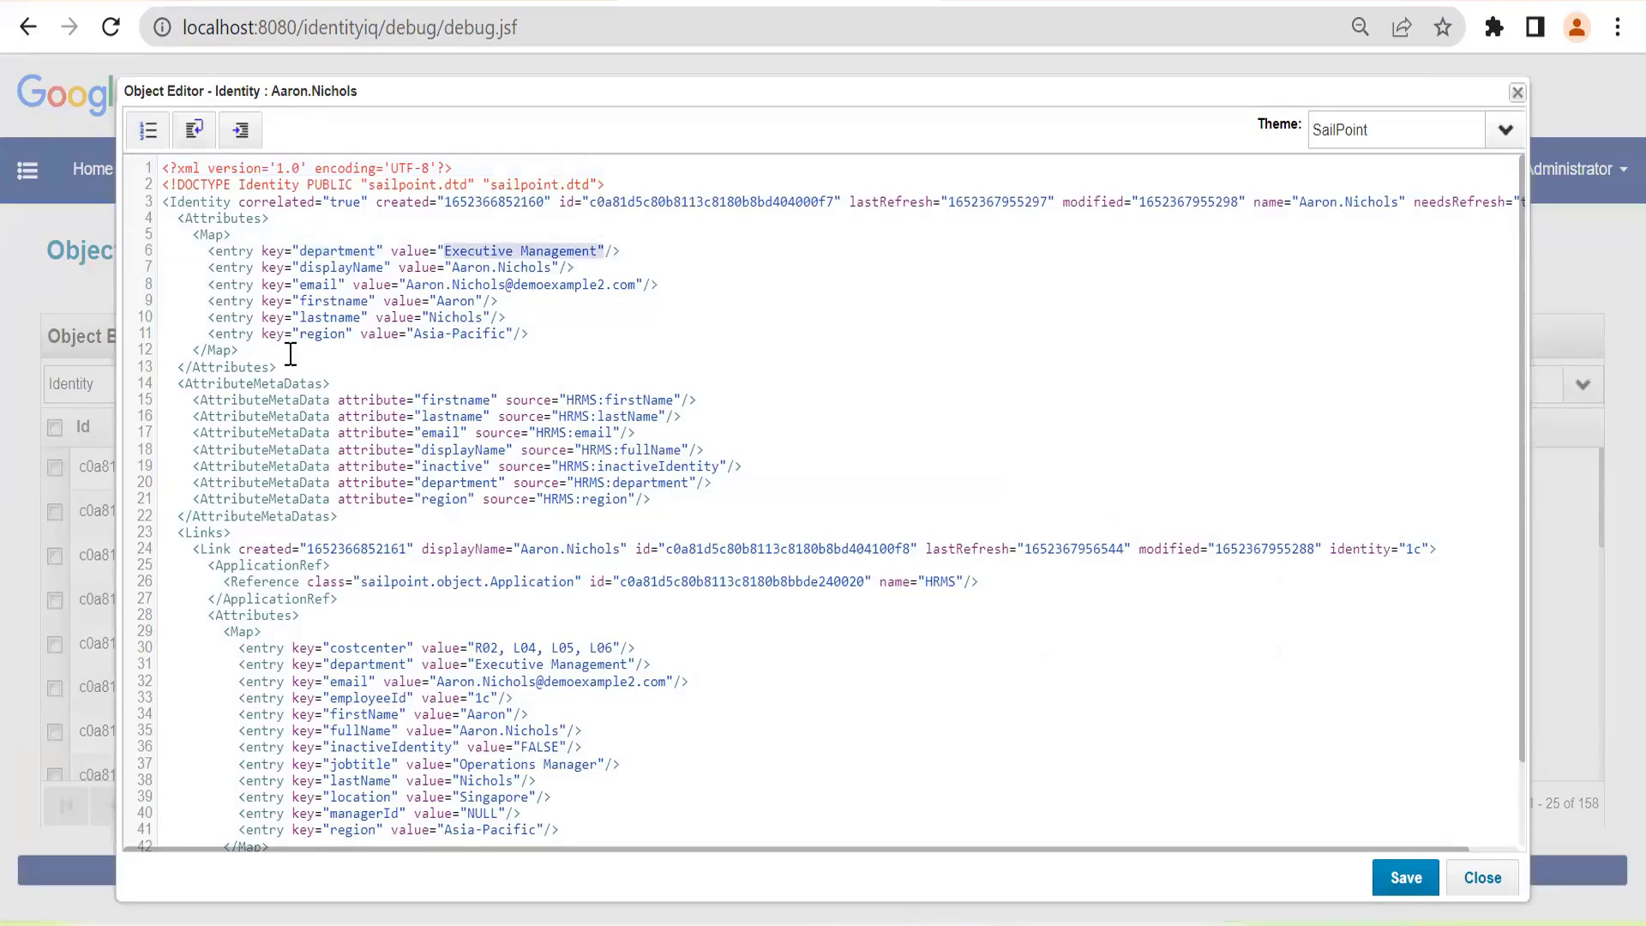
pyautogui.doubleClick(302, 336)
pyautogui.moveTo(415, 336); pyautogui.dragTo(537, 327)
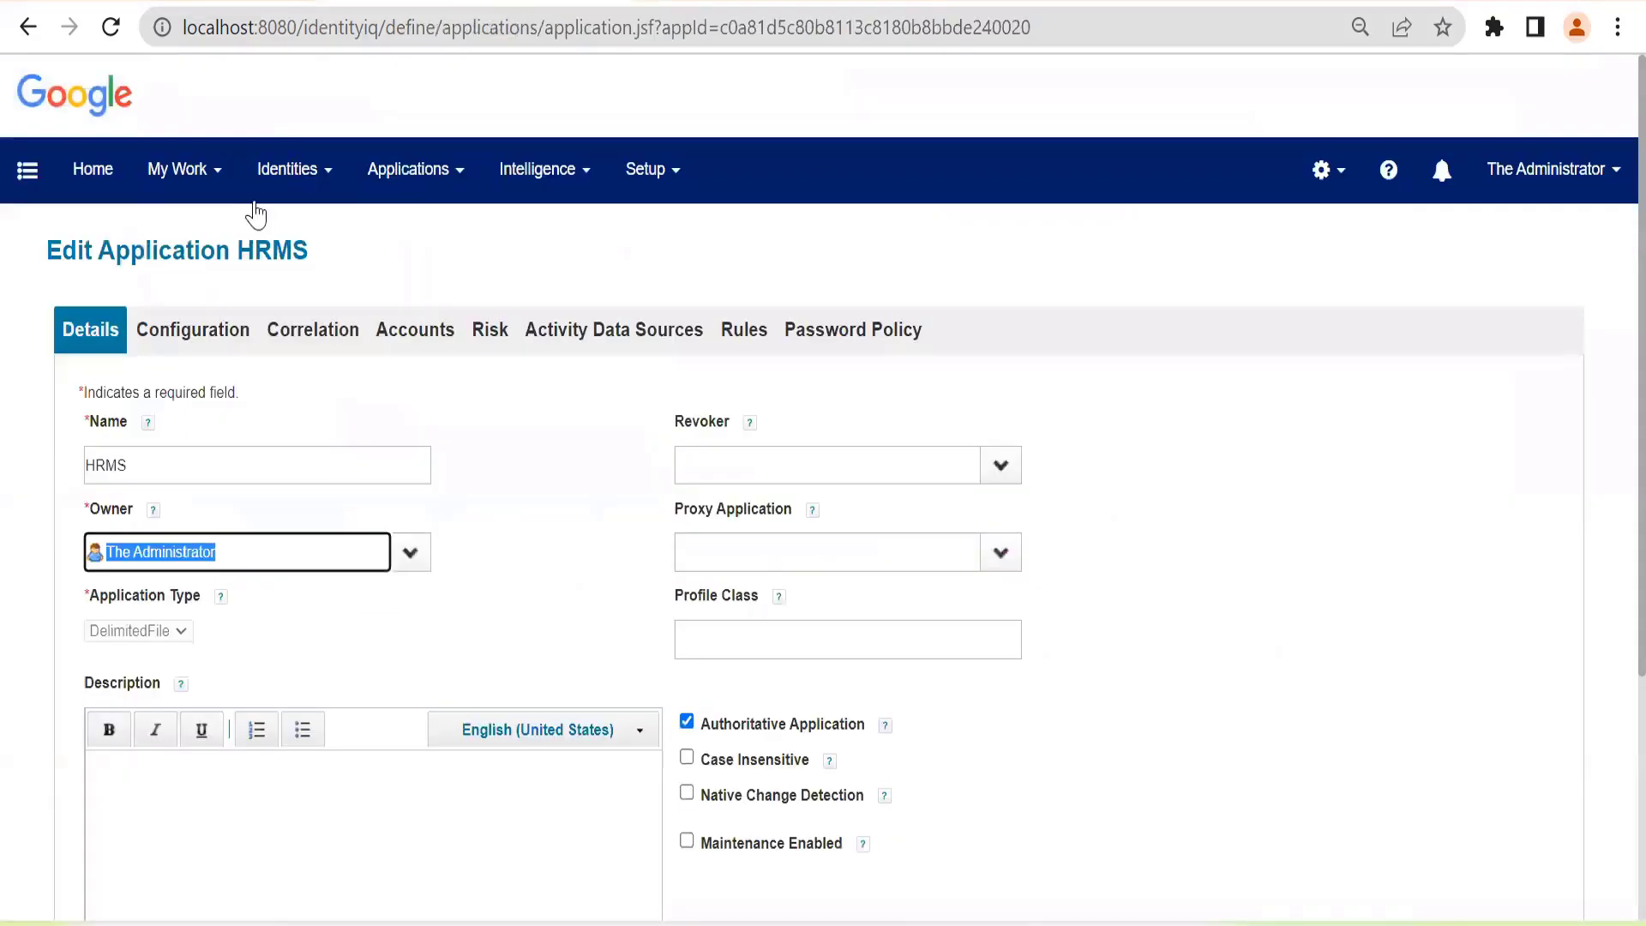
# Step: Open the third listed identity in the Identity Warehouse and review which attributes its Attributes page shows
pyautogui.click(287, 168)
pyautogui.click(282, 262)
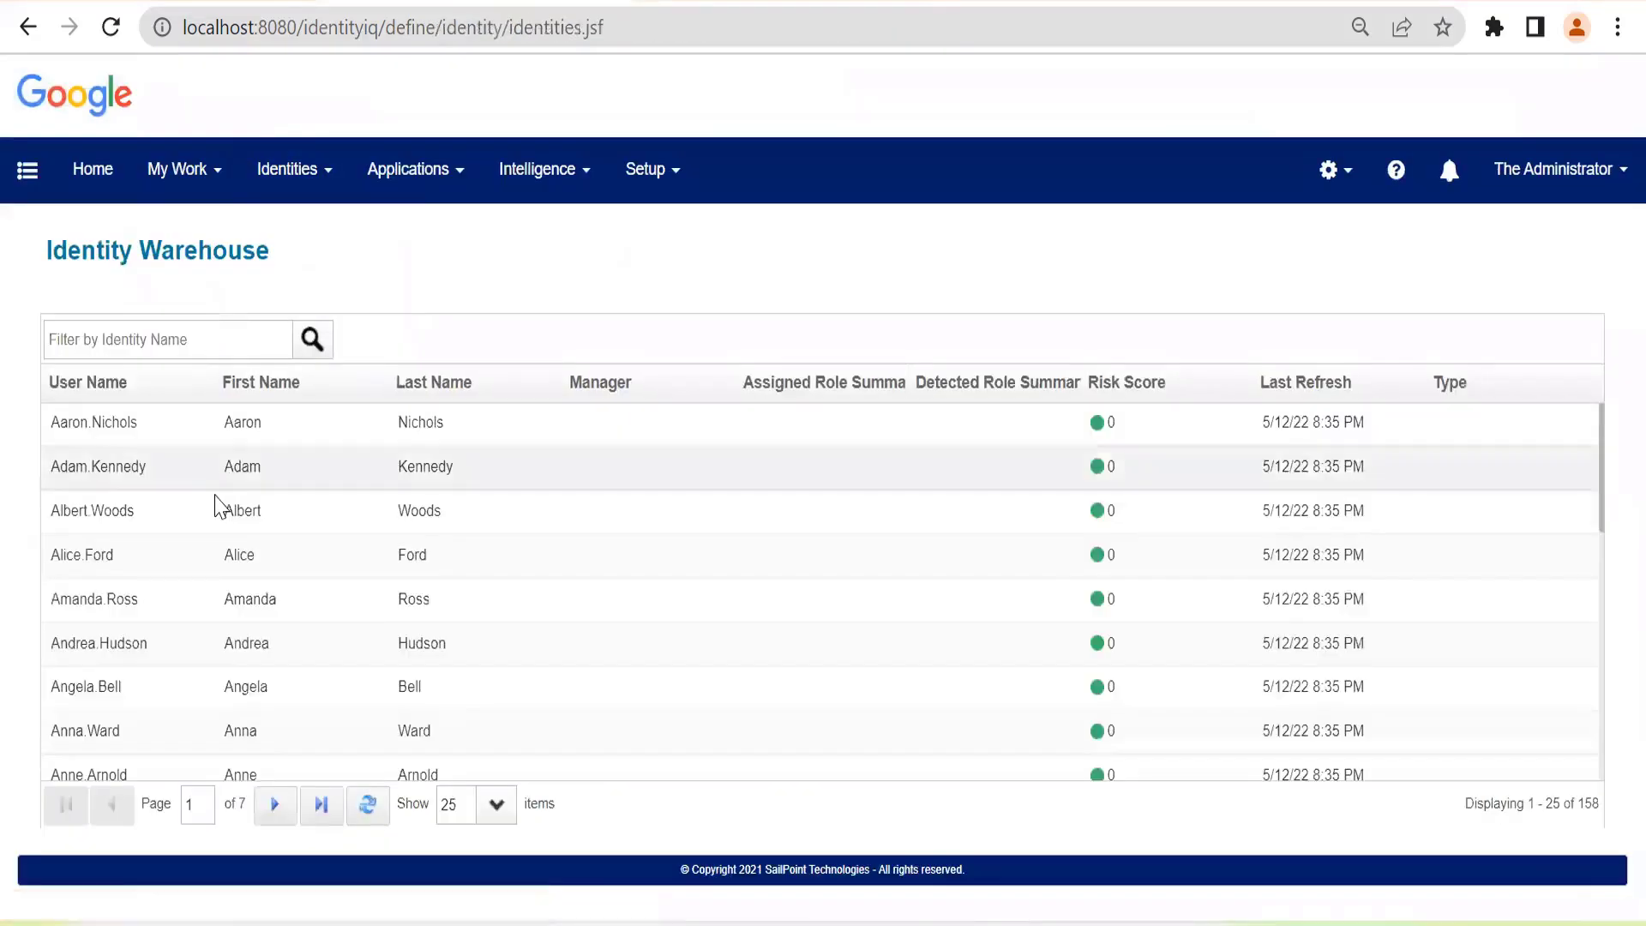
pyautogui.click(219, 508)
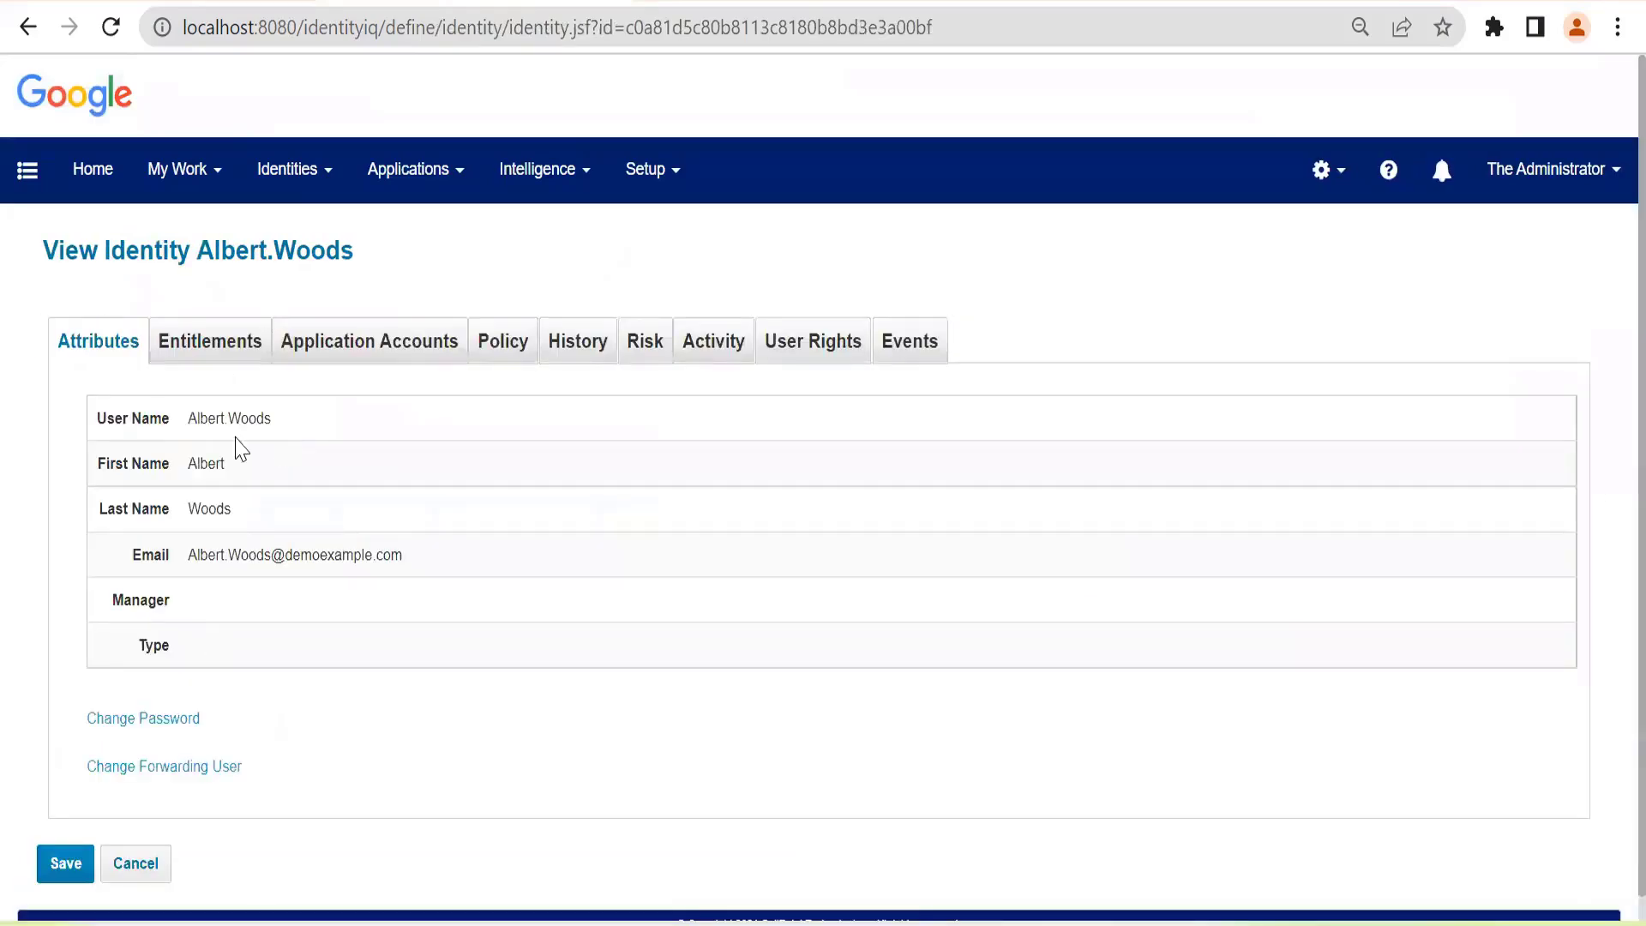
pyautogui.moveTo(177, 417); pyautogui.dragTo(313, 679)
pyautogui.click(311, 669)
pyautogui.scroll(-1, 362, 155)
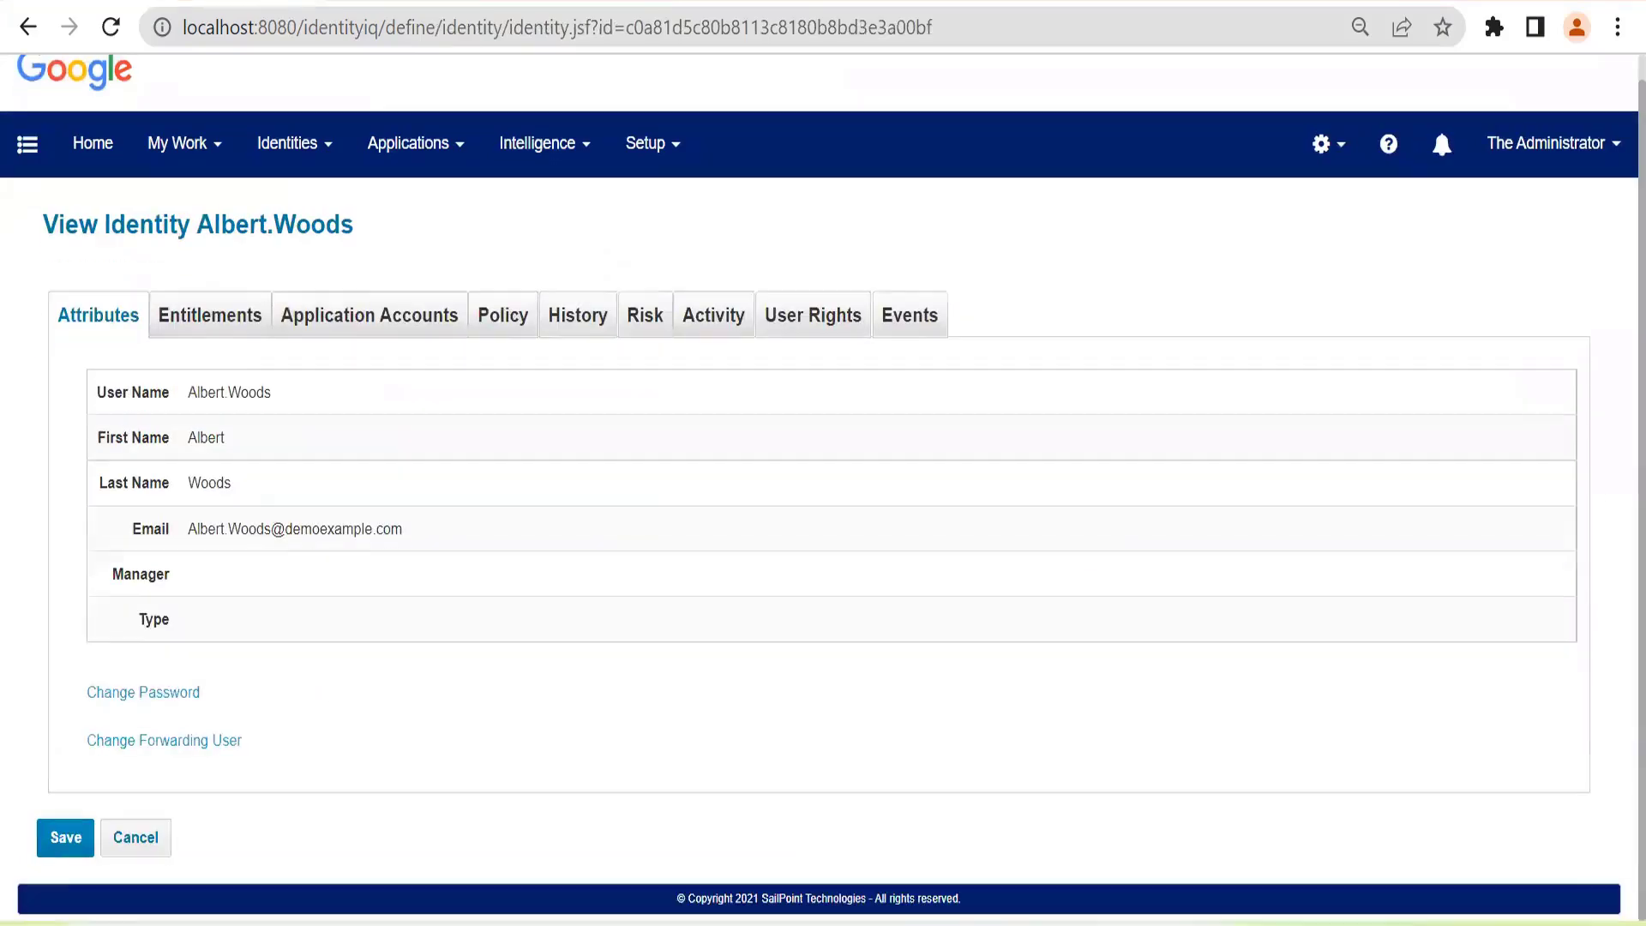
pyautogui.scroll(1, 362, 155)
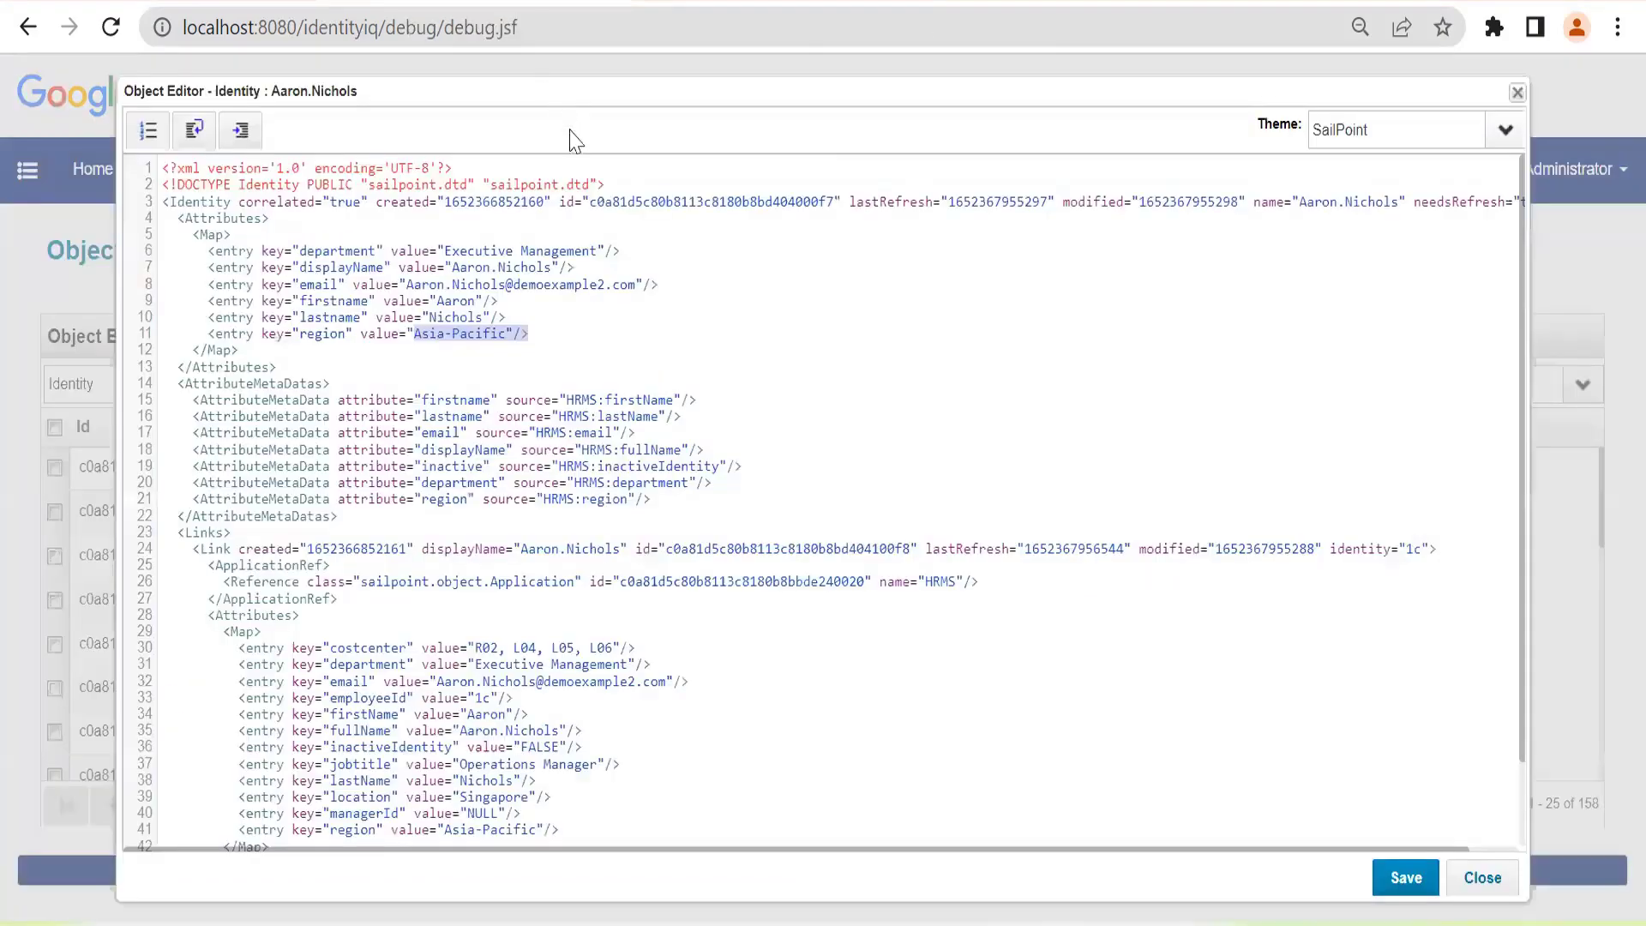
# Step: Open a second Object Browser tab, list the UIConfig objects, and open the UIConfig object's XML
pyautogui.rightClick(536, 4)
pyautogui.click(571, 168)
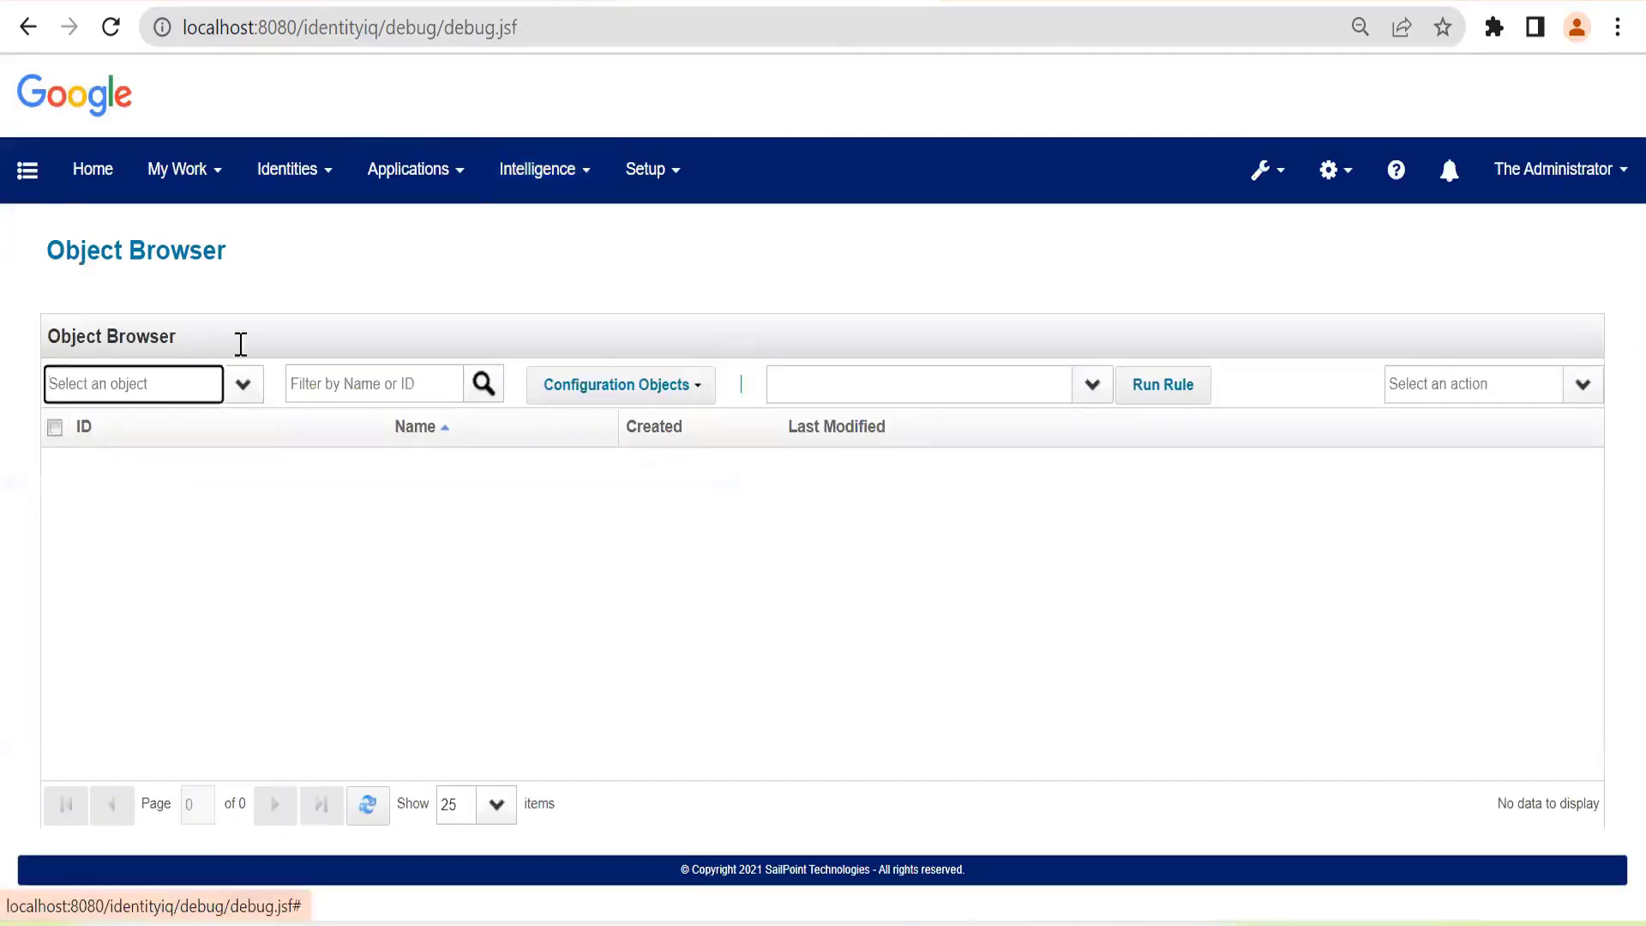
pyautogui.write('UIConfig')
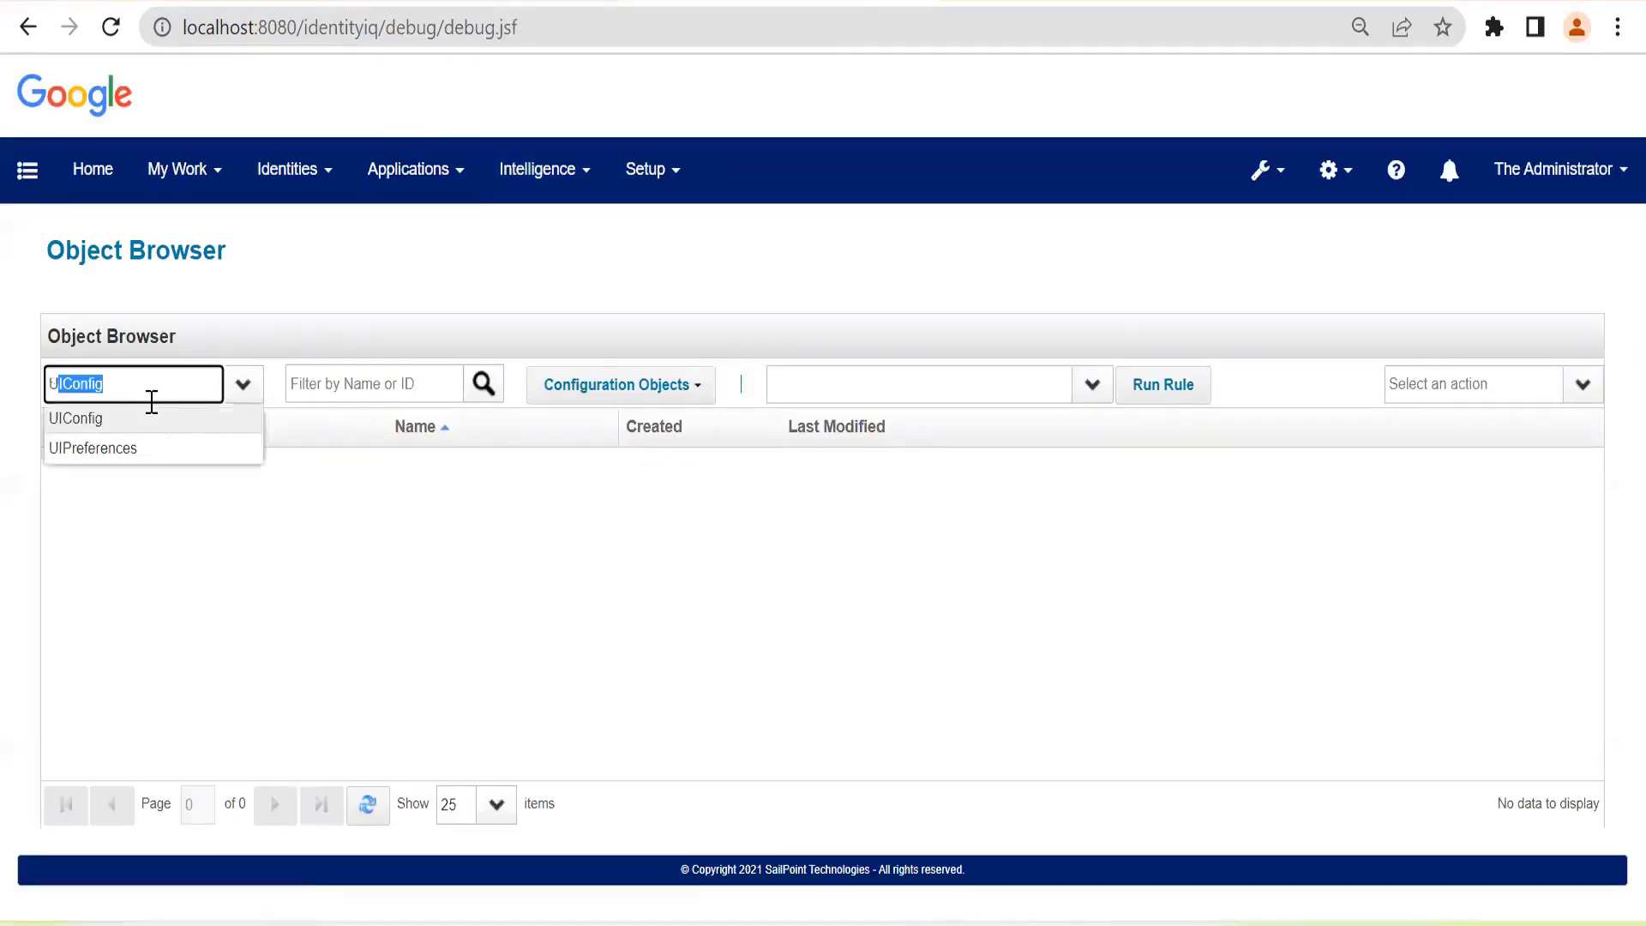
pyautogui.press('Return')
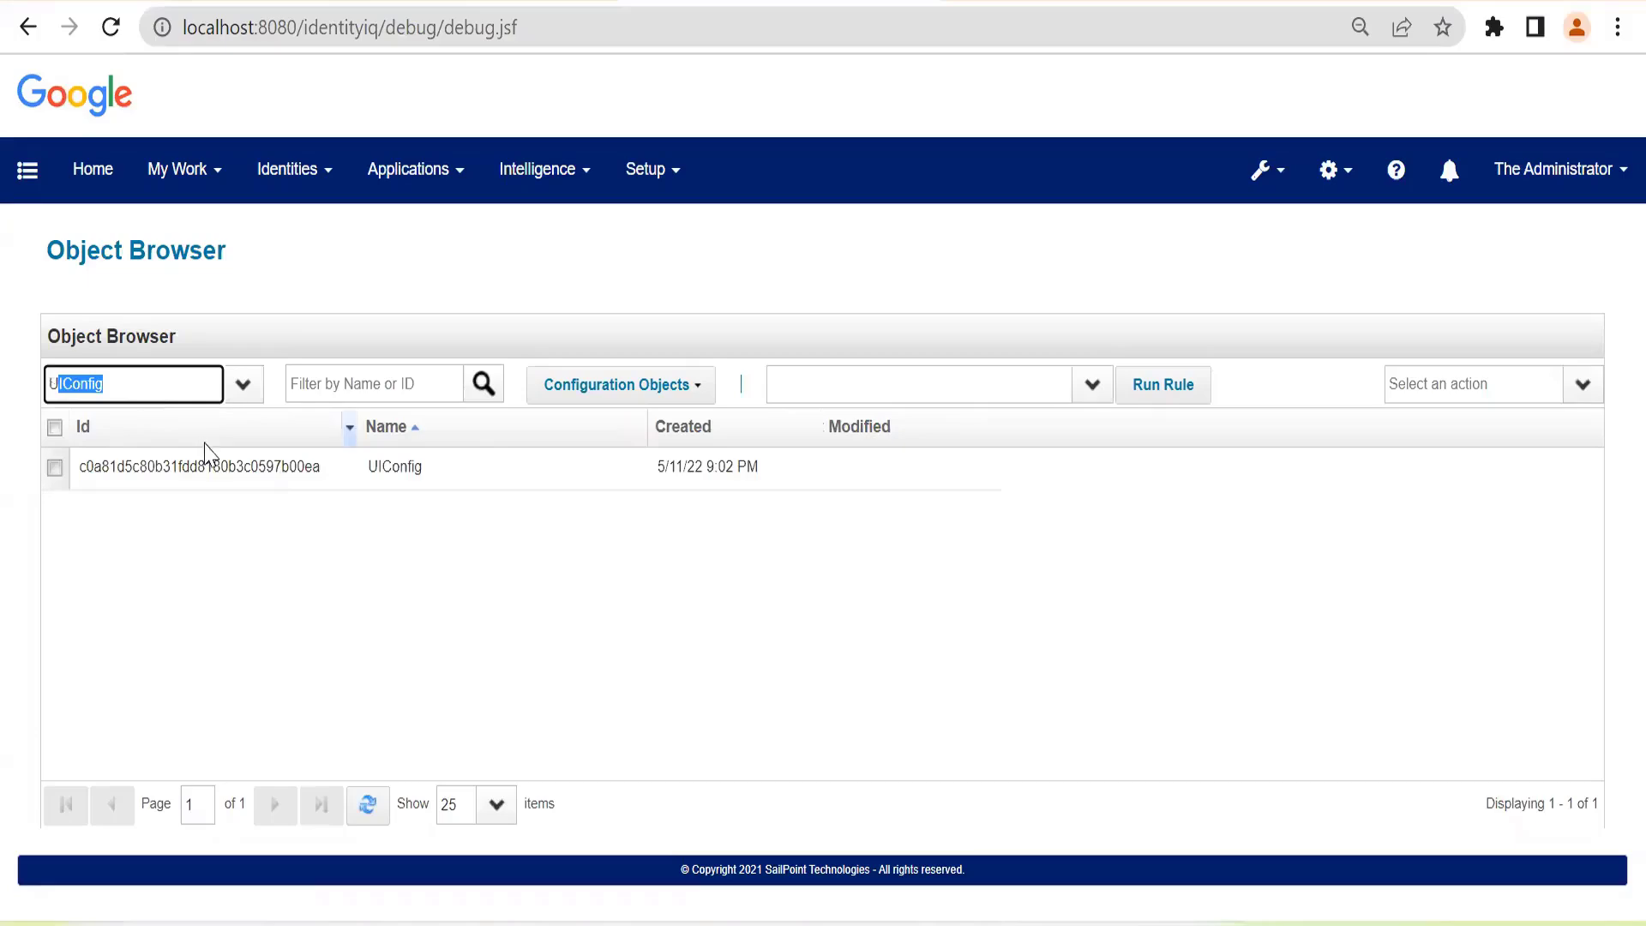
pyautogui.click(236, 465)
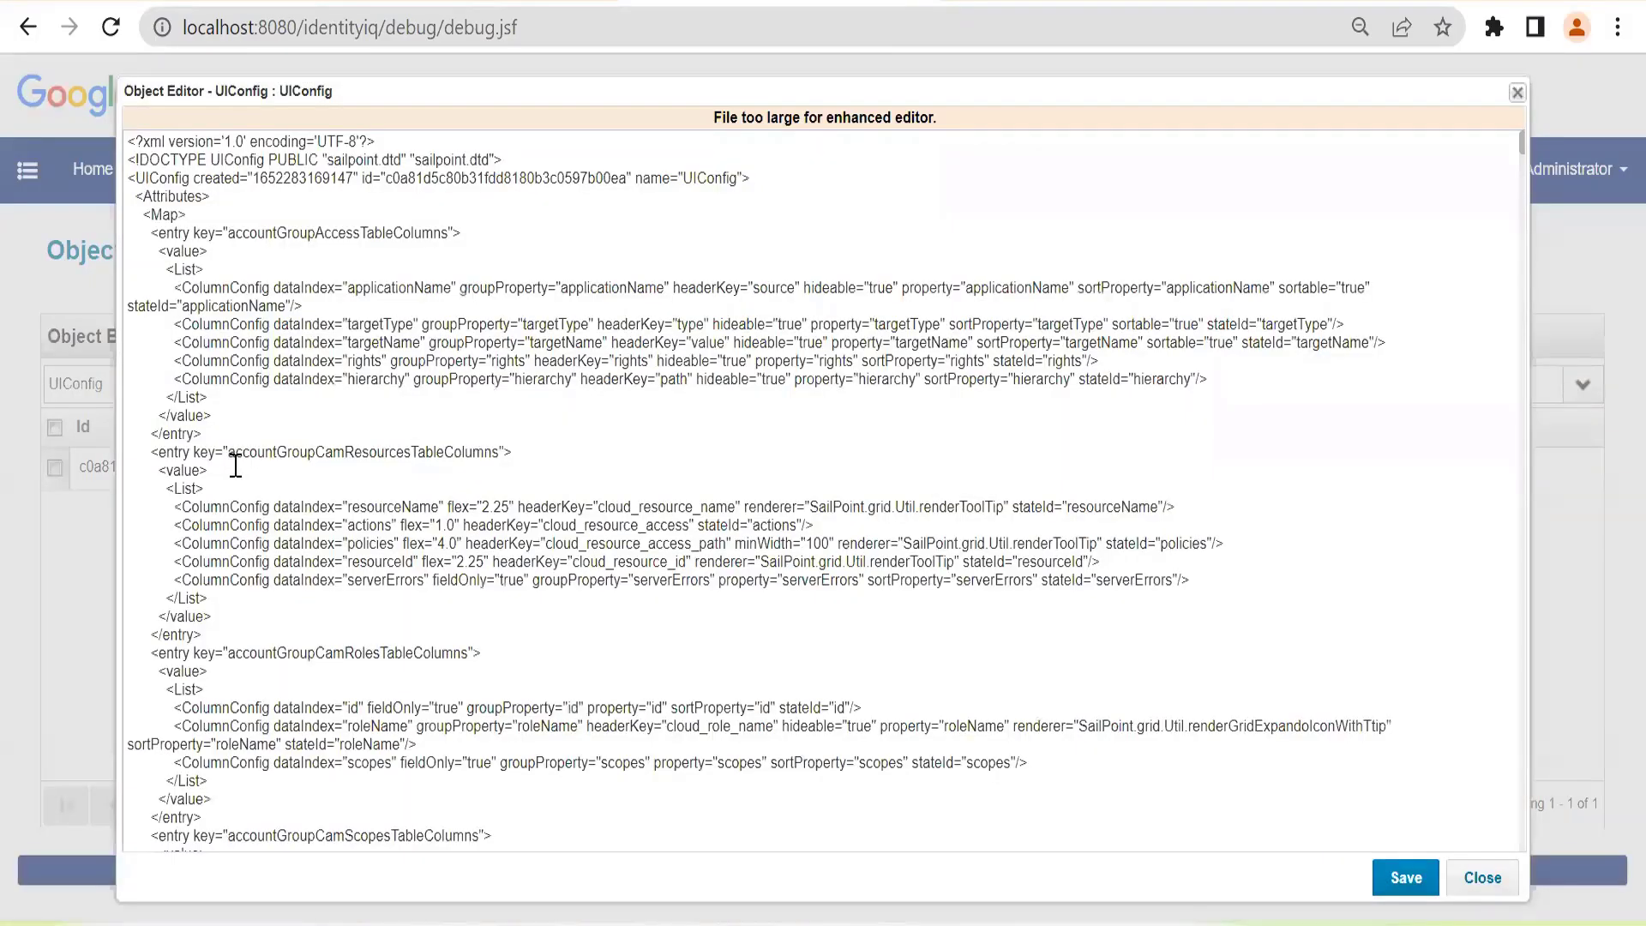
# Step: Find identityViewAttribute in the UIConfig XML and compare the entry's attribute list with the fields on the warehouse identity page
pyautogui.hotkey('ctrl', 'f')
pyautogui.write('i')
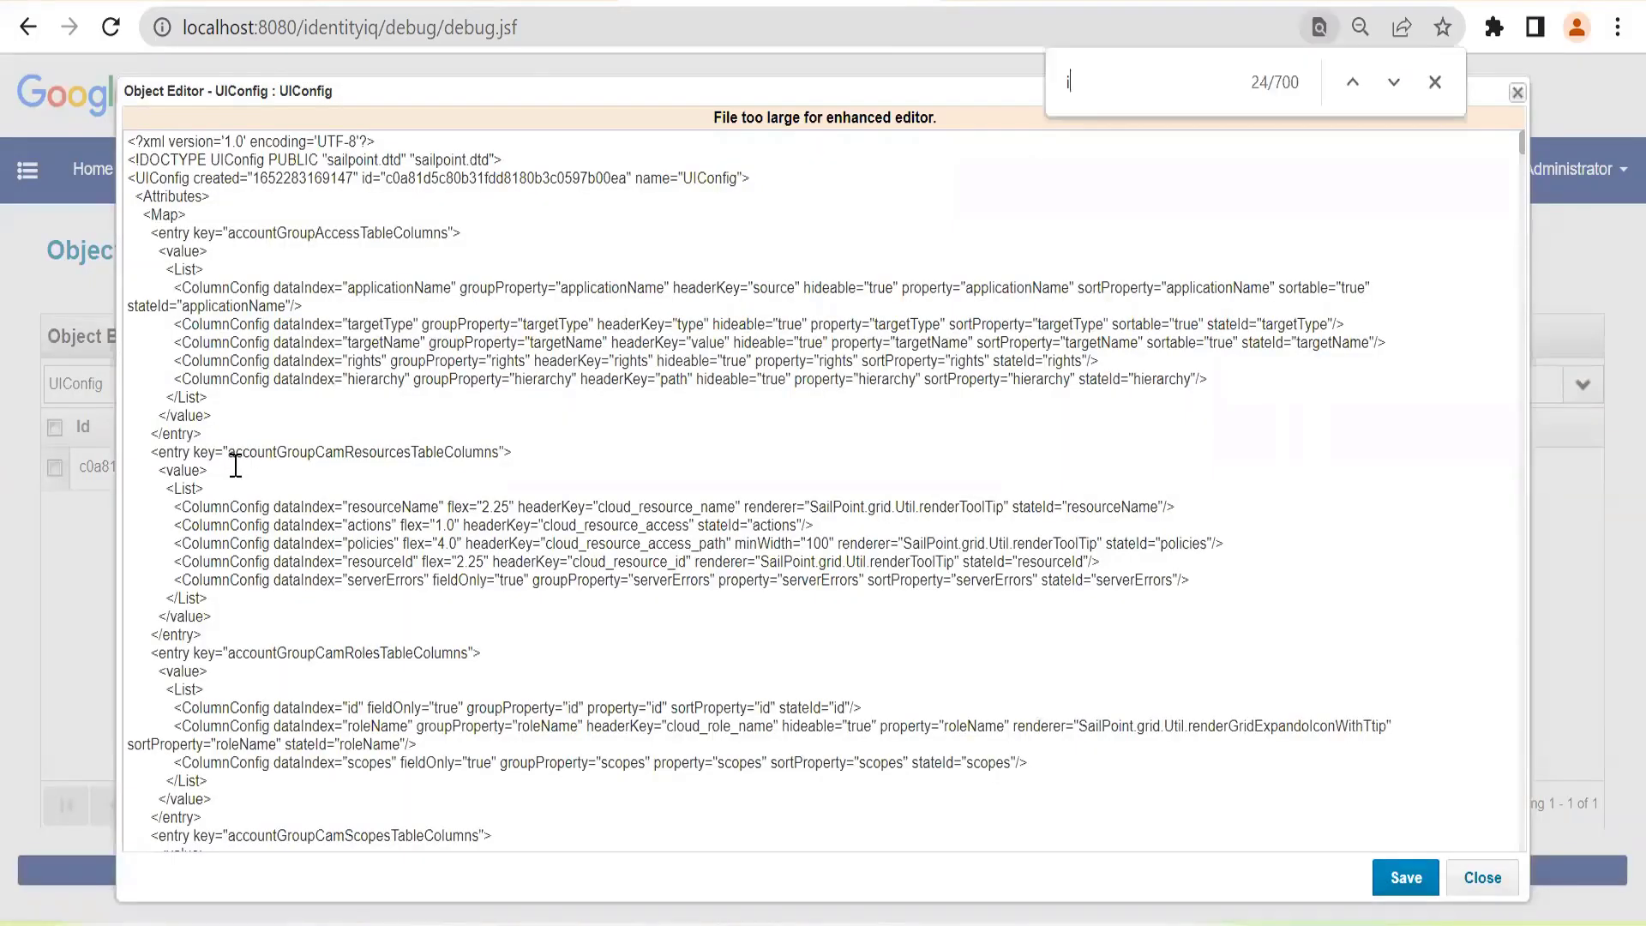
pyautogui.write('dentityVi')
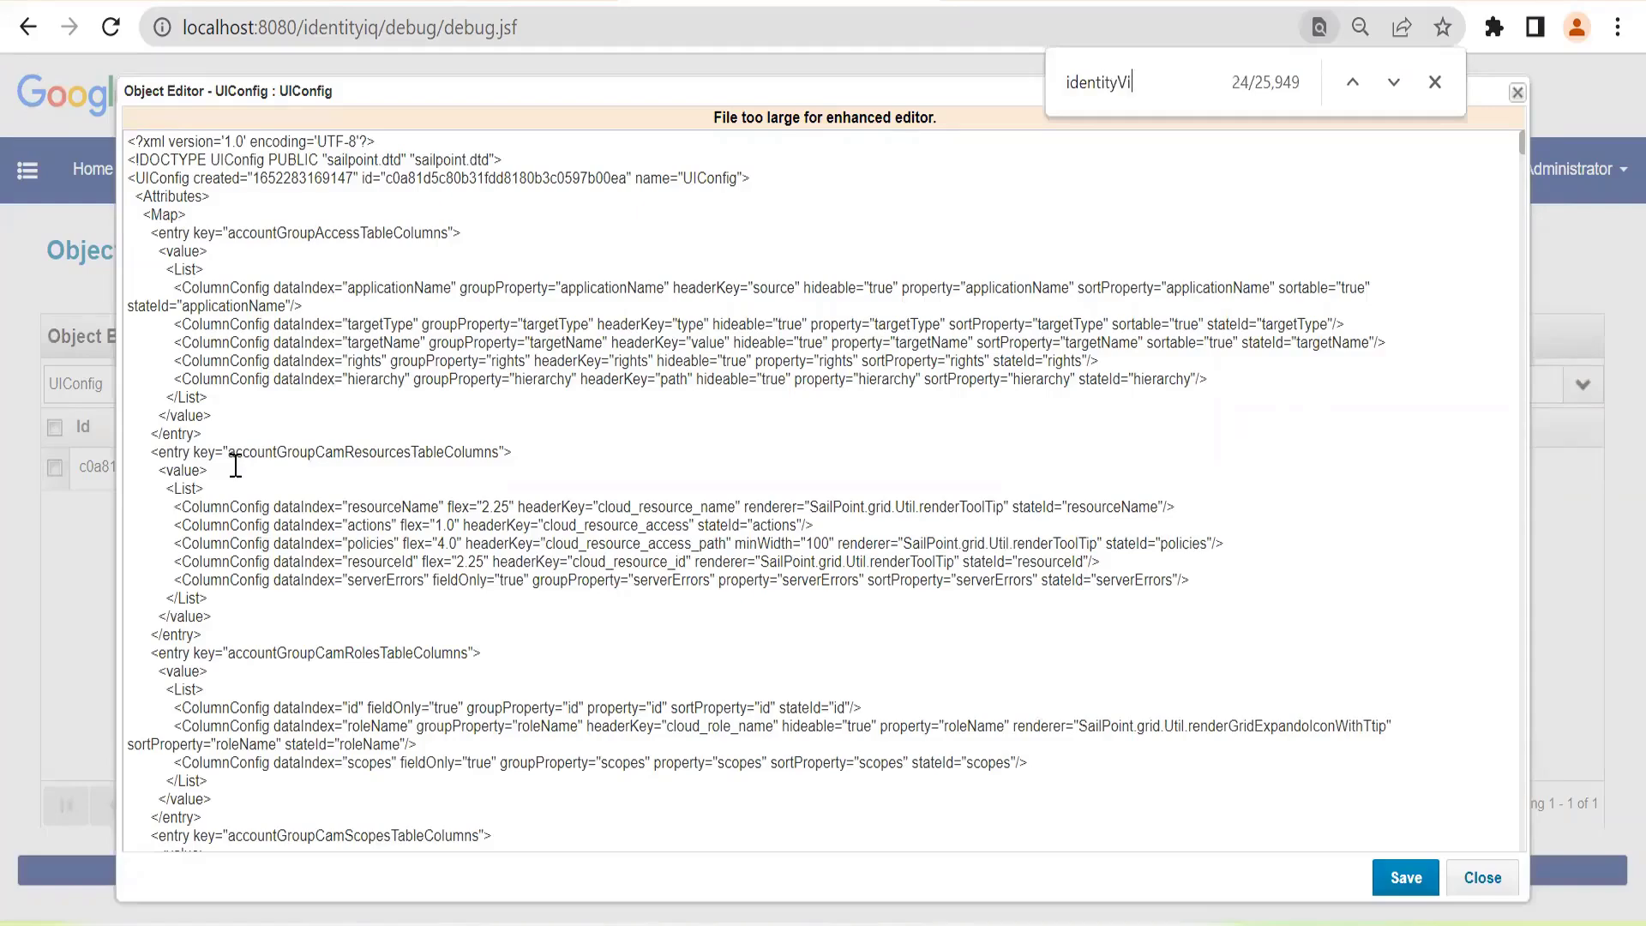
pyautogui.write('ewAttribute')
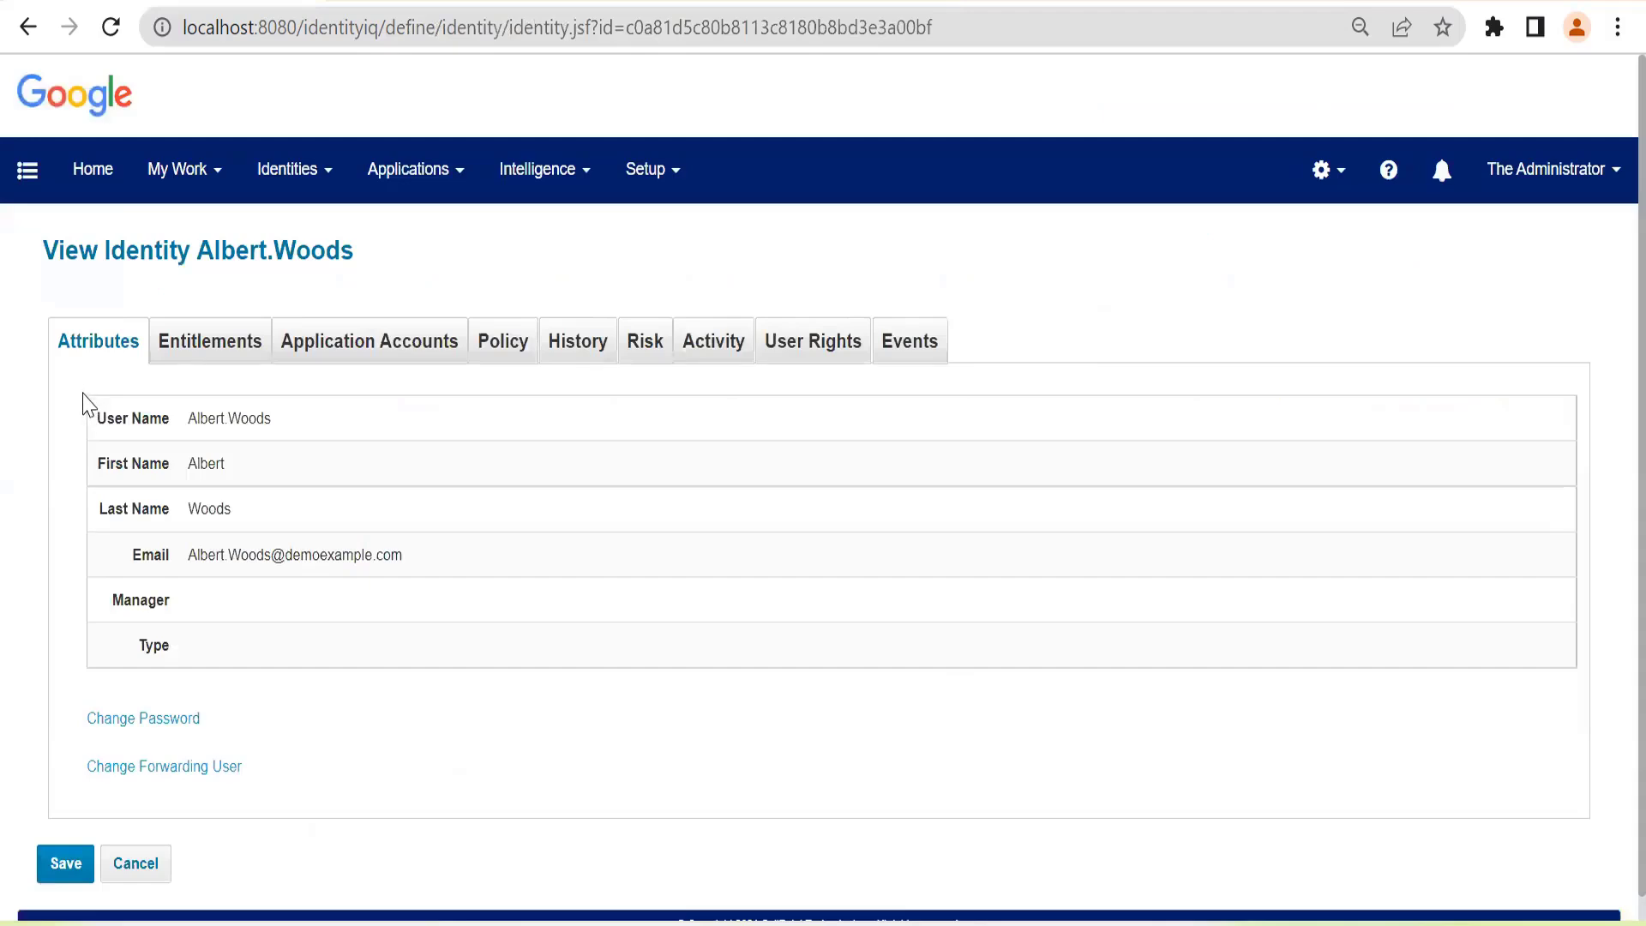
pyautogui.moveTo(86, 397); pyautogui.dragTo(308, 624)
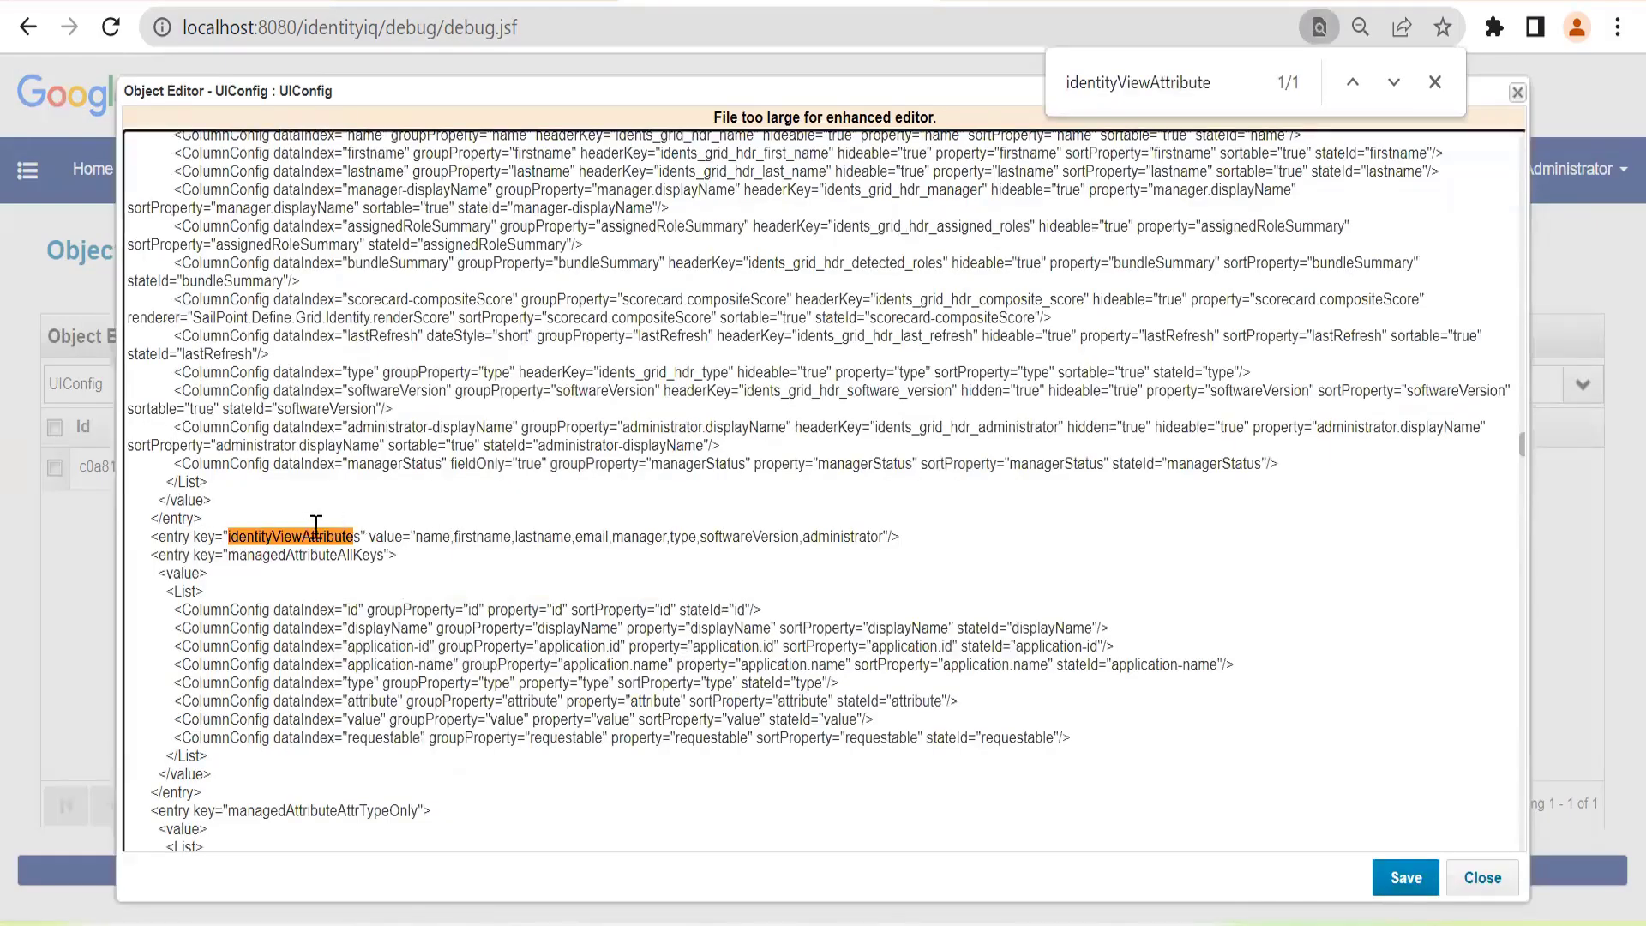
pyautogui.moveTo(423, 536); pyautogui.dragTo(878, 543)
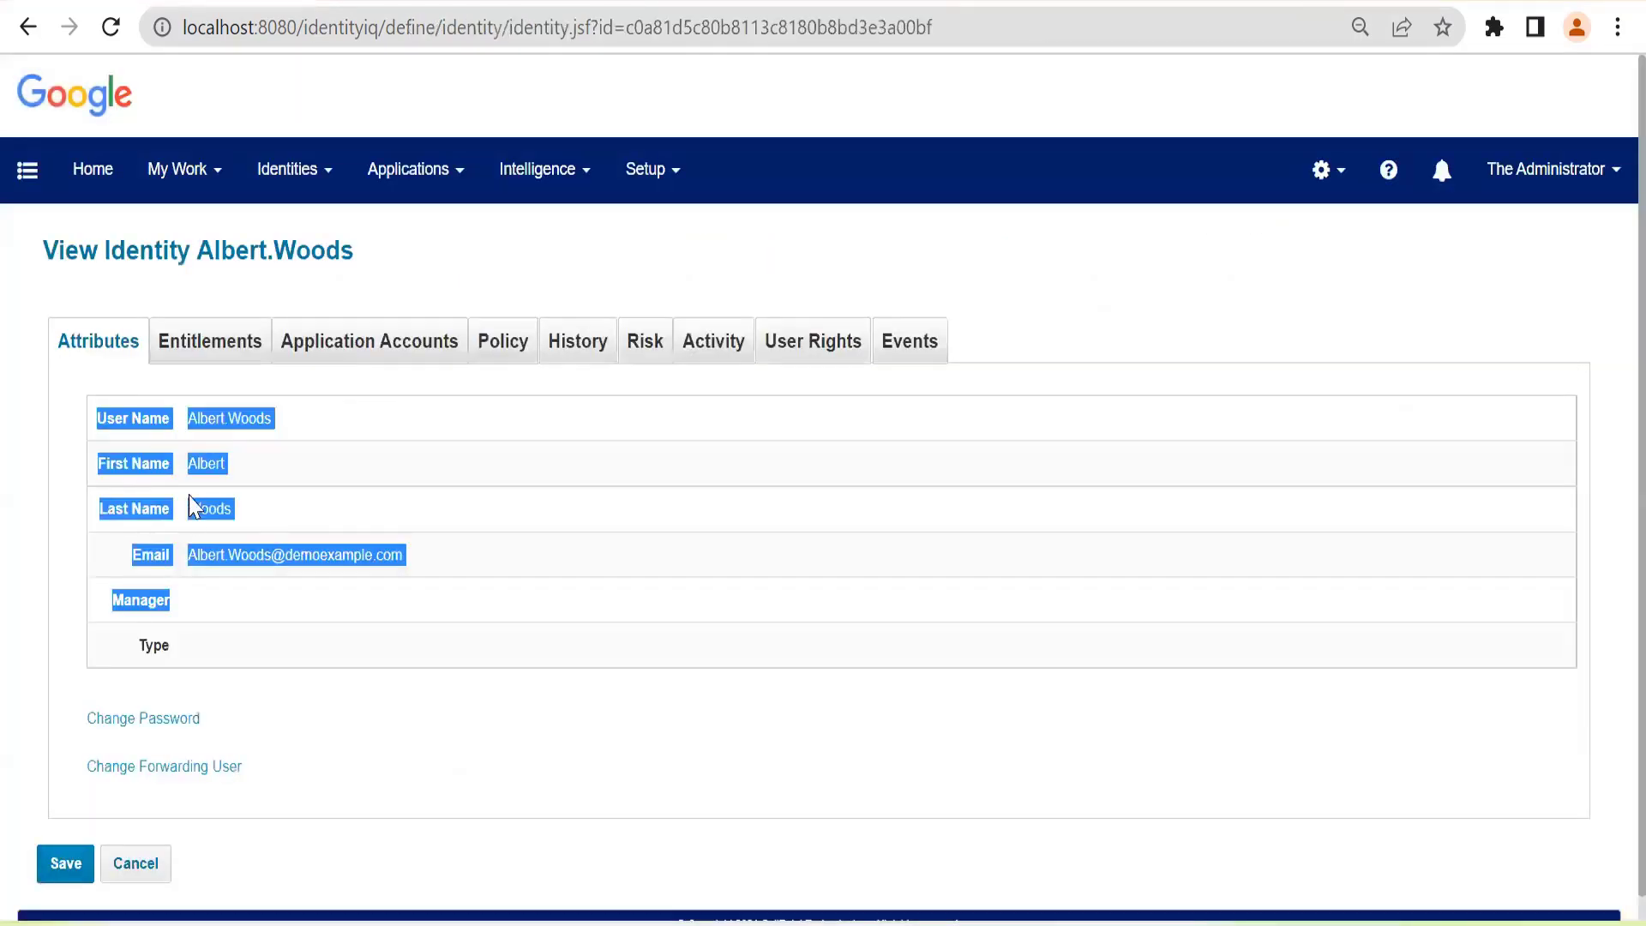
pyautogui.click(196, 507)
pyautogui.moveTo(124, 463); pyautogui.dragTo(231, 639)
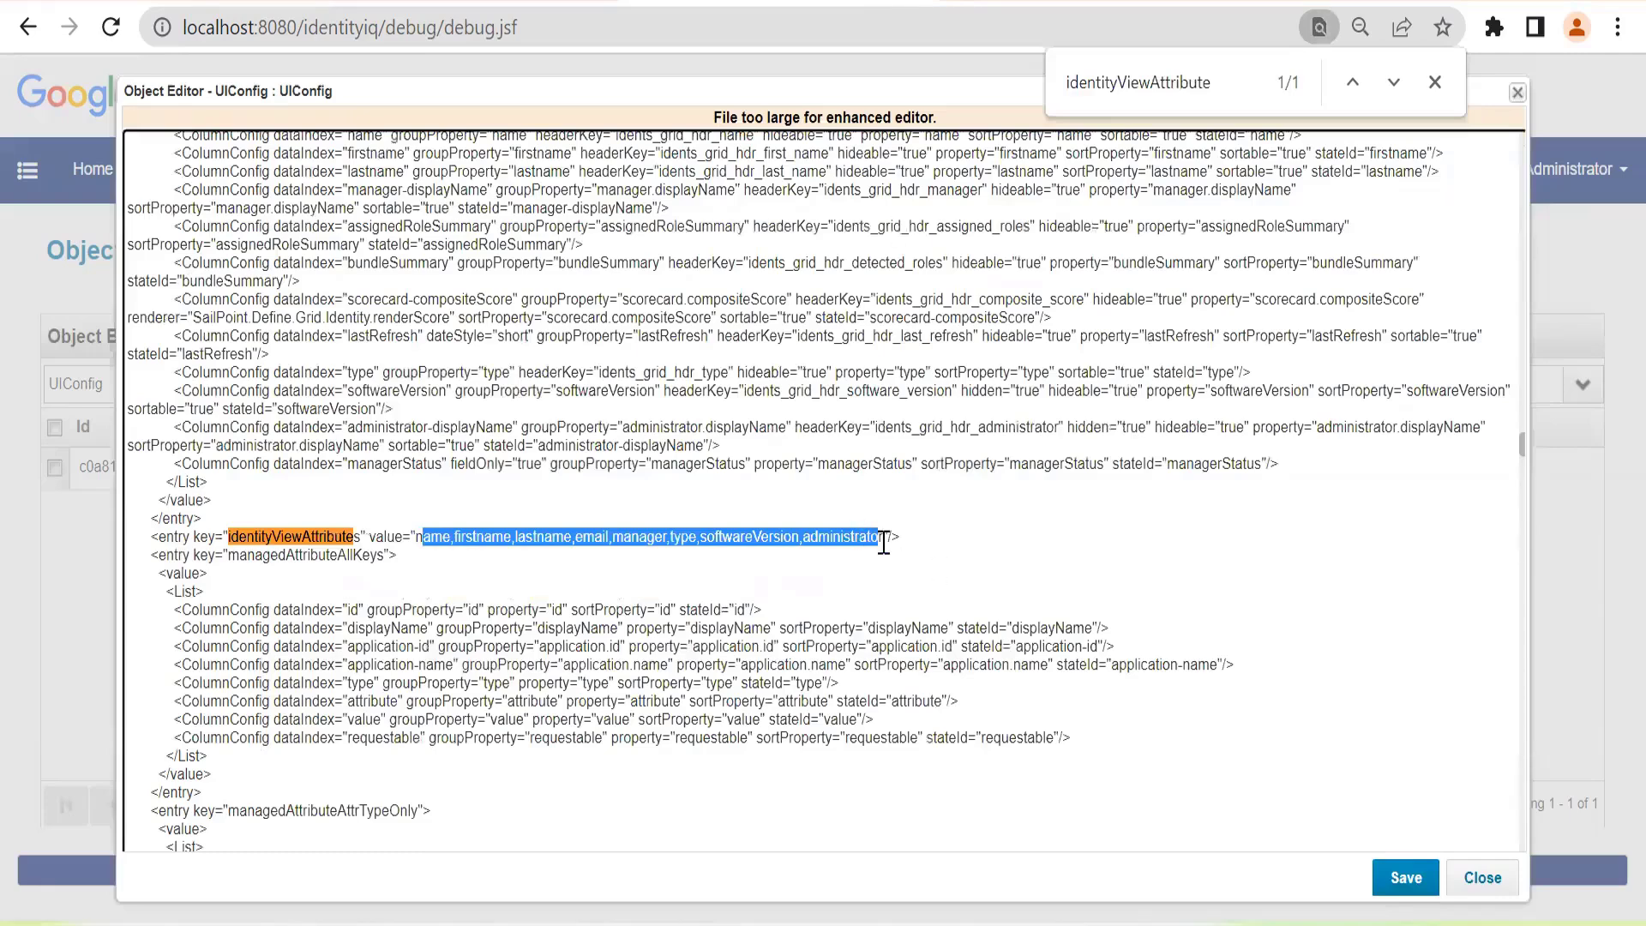
# Step: Add department and region to the comma-separated value of the identityViewAttributes entry in UIConfig
pyautogui.click(883, 538)
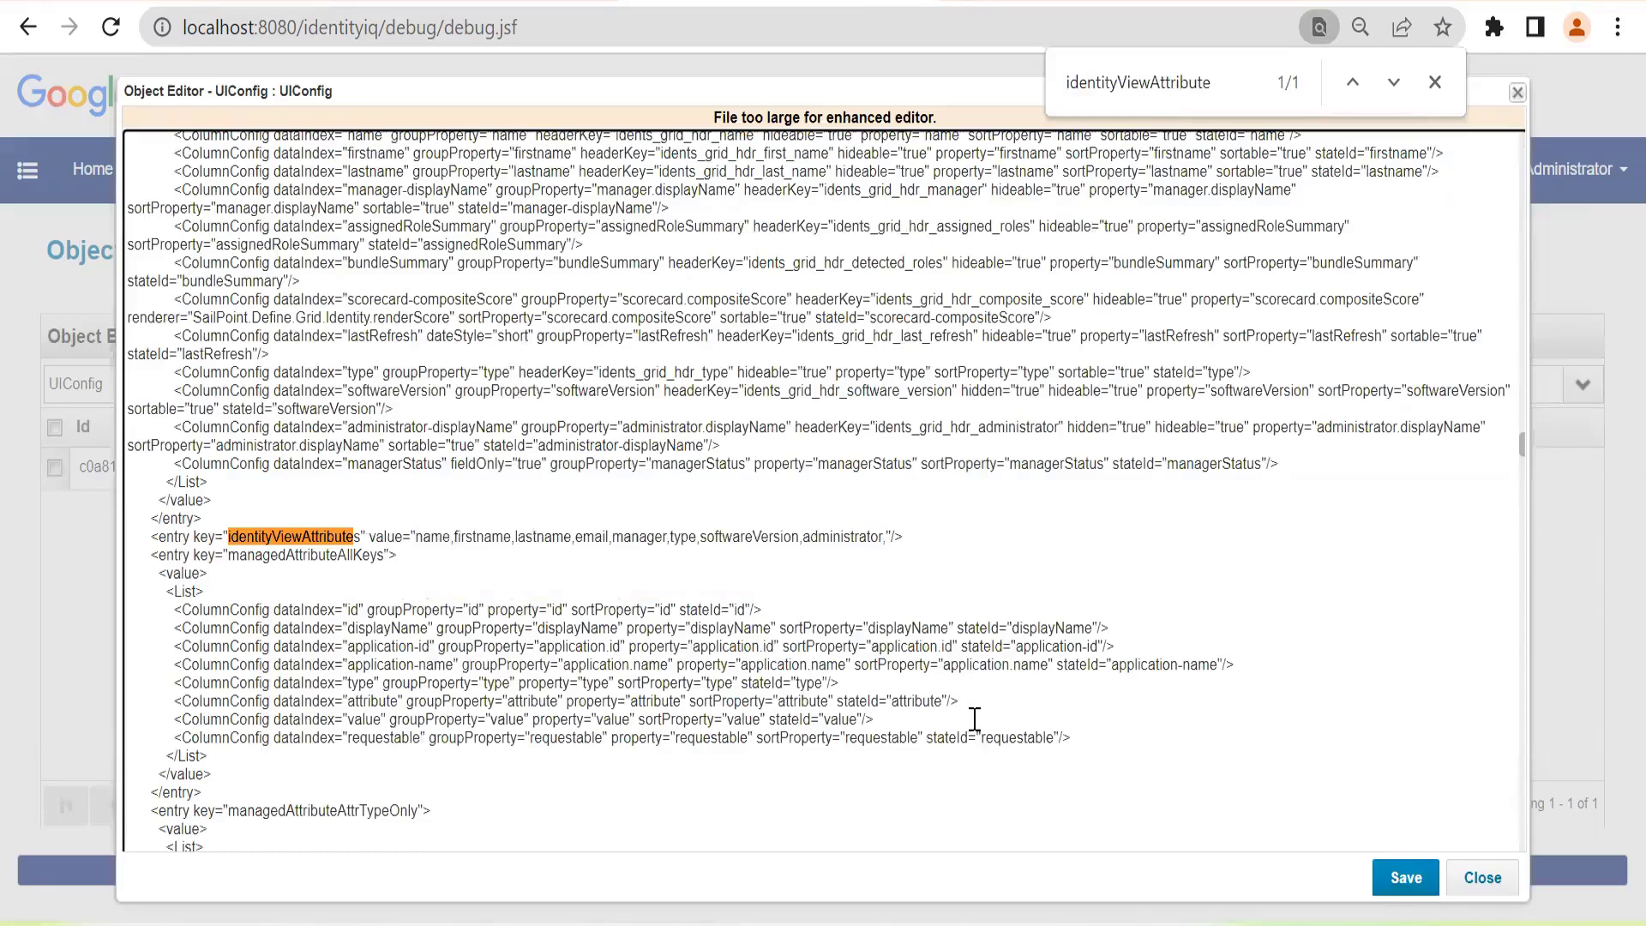
pyautogui.write(',departmnet')
pyautogui.press('BackSpace')
pyautogui.press('BackSpace')
pyautogui.press('BackSpace')
pyautogui.click(615, 537)
pyautogui.write('region,')
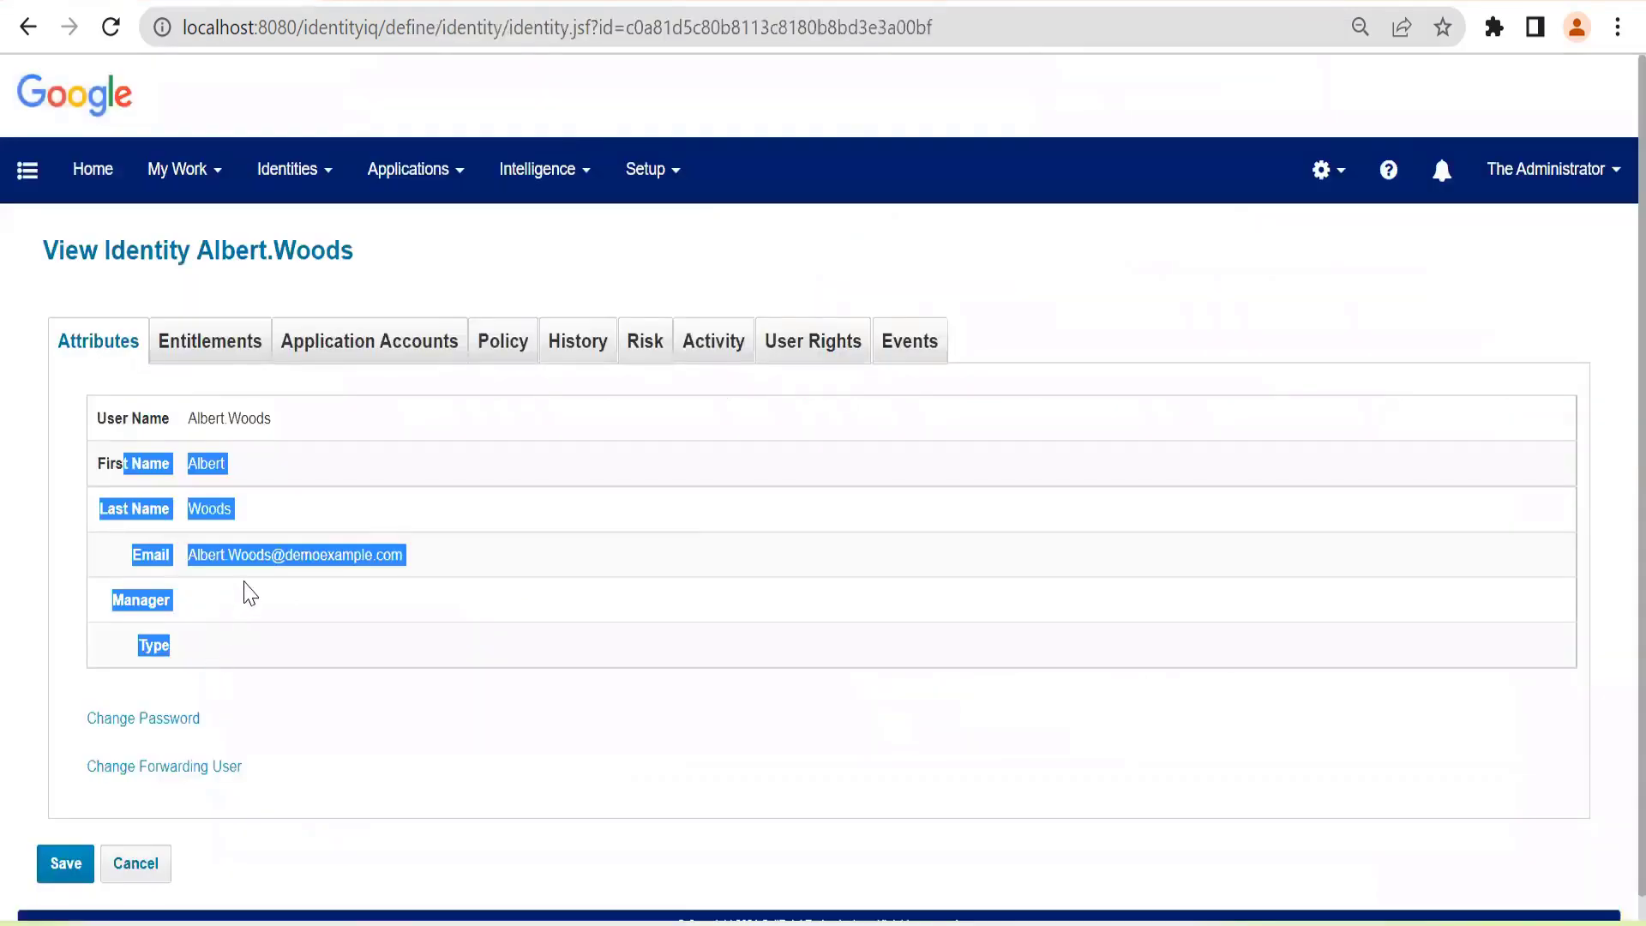
# Step: Remove type from the identityViewAttributes value in UIConfig and save the object
pyautogui.click(162, 667)
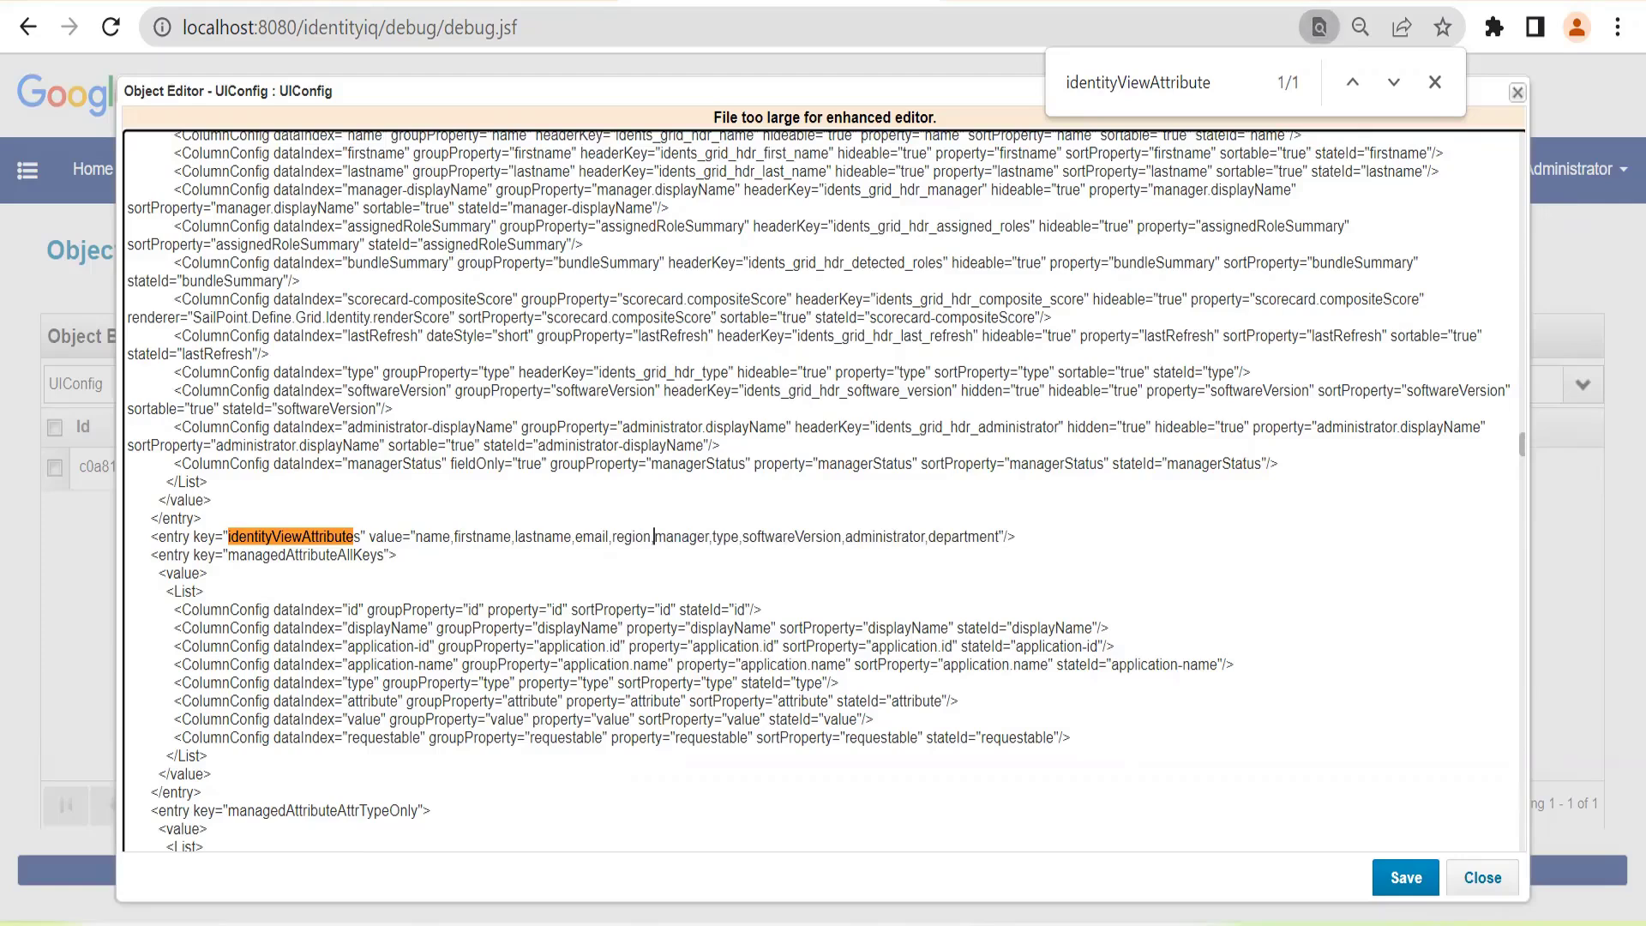
pyautogui.moveTo(741, 537); pyautogui.dragTo(713, 536)
pyautogui.press('BackSpace')
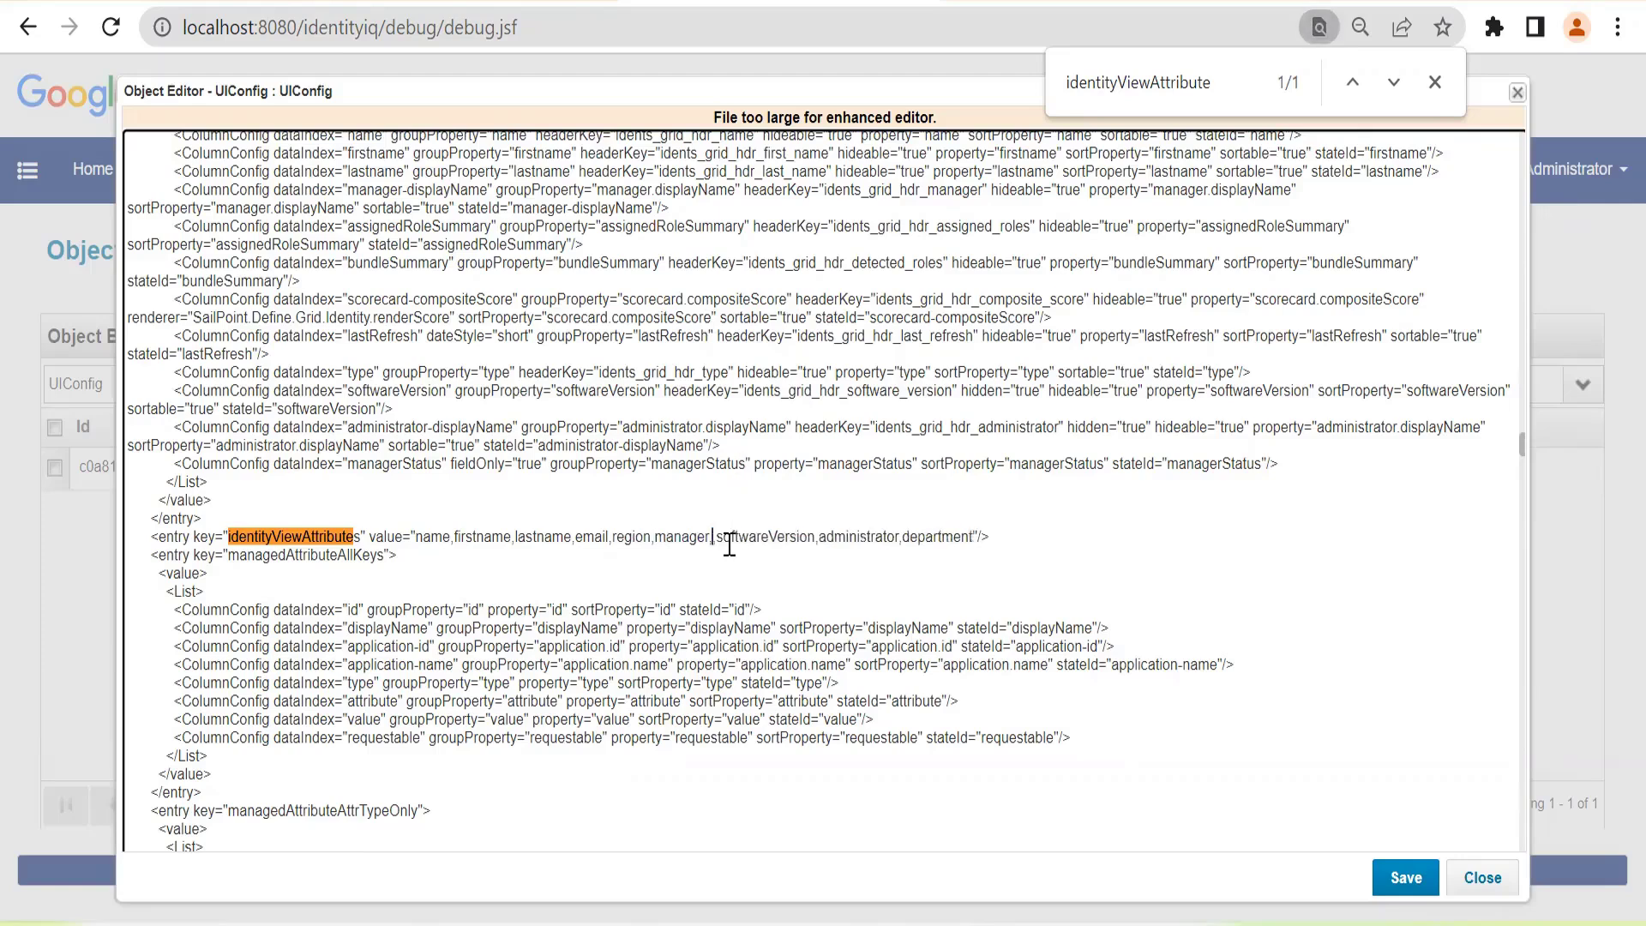
pyautogui.press('Delete')
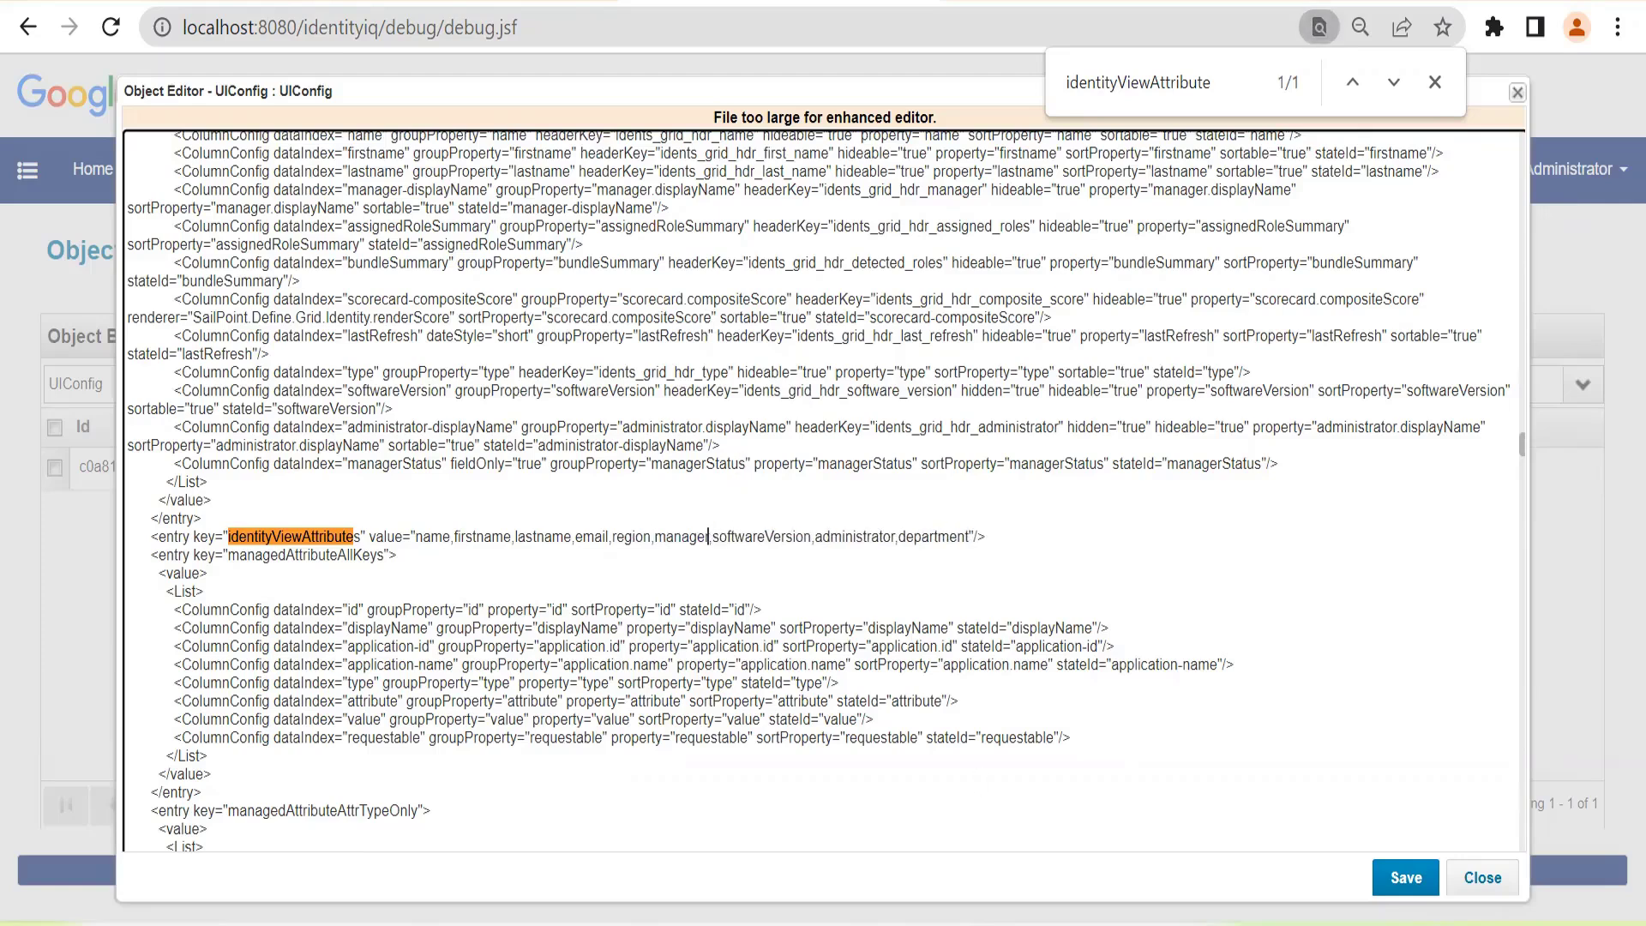
pyautogui.click(1406, 871)
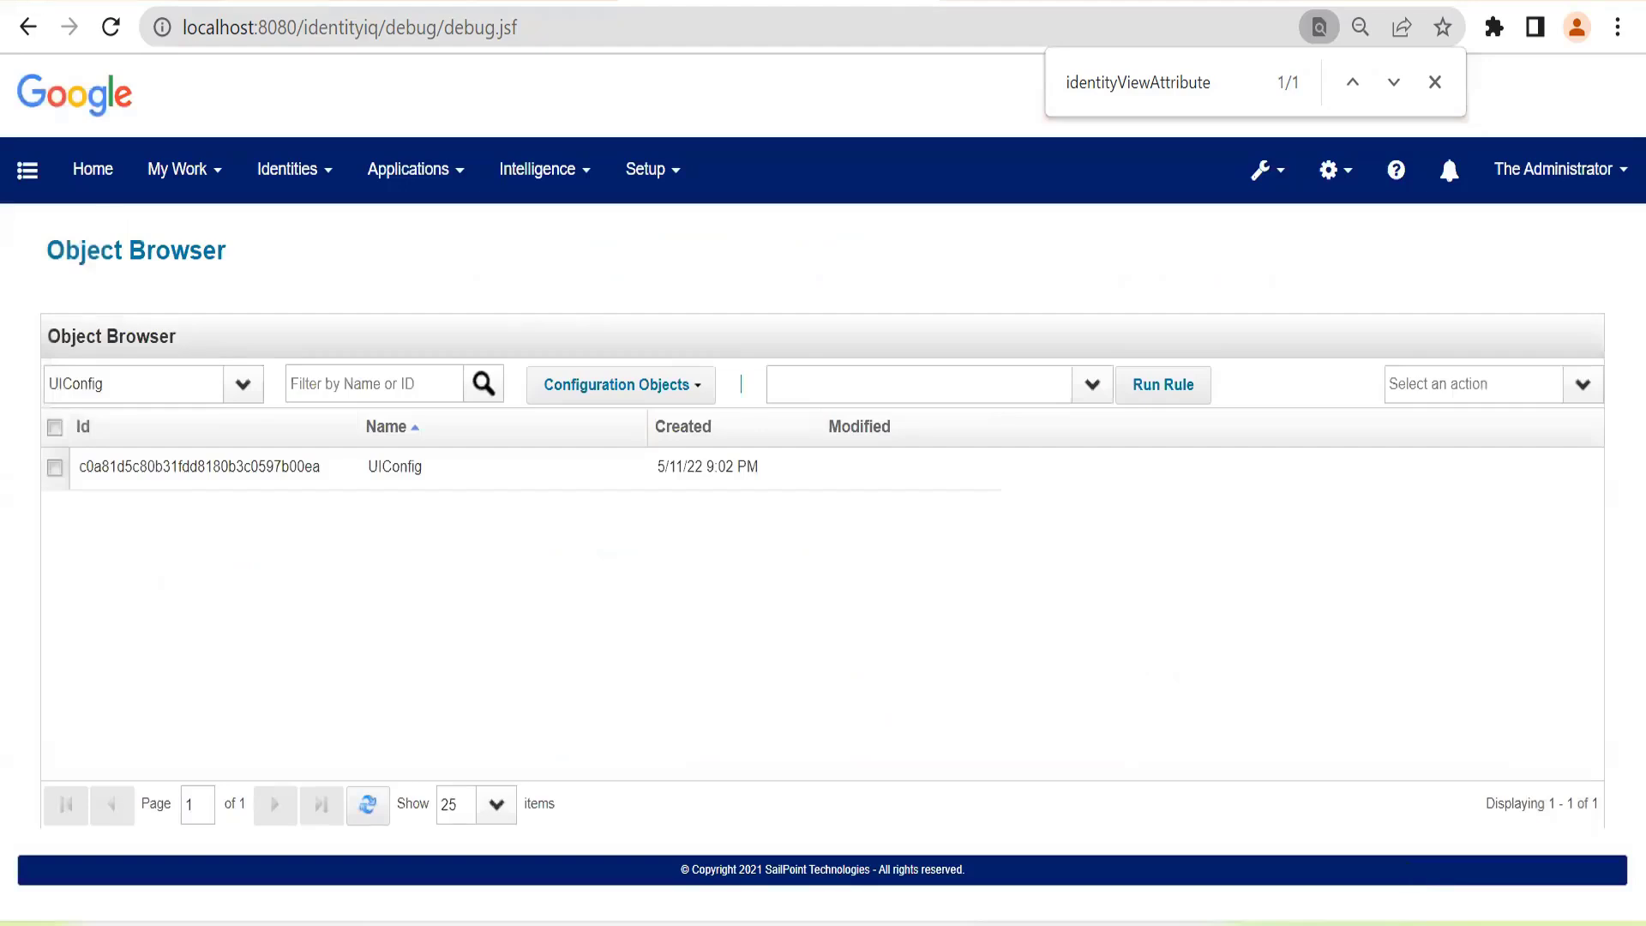
# Step: Reload the identity's warehouse page and check its Attributes list for the Region and Department fields
pyautogui.click(121, 1)
pyautogui.click(122, 17)
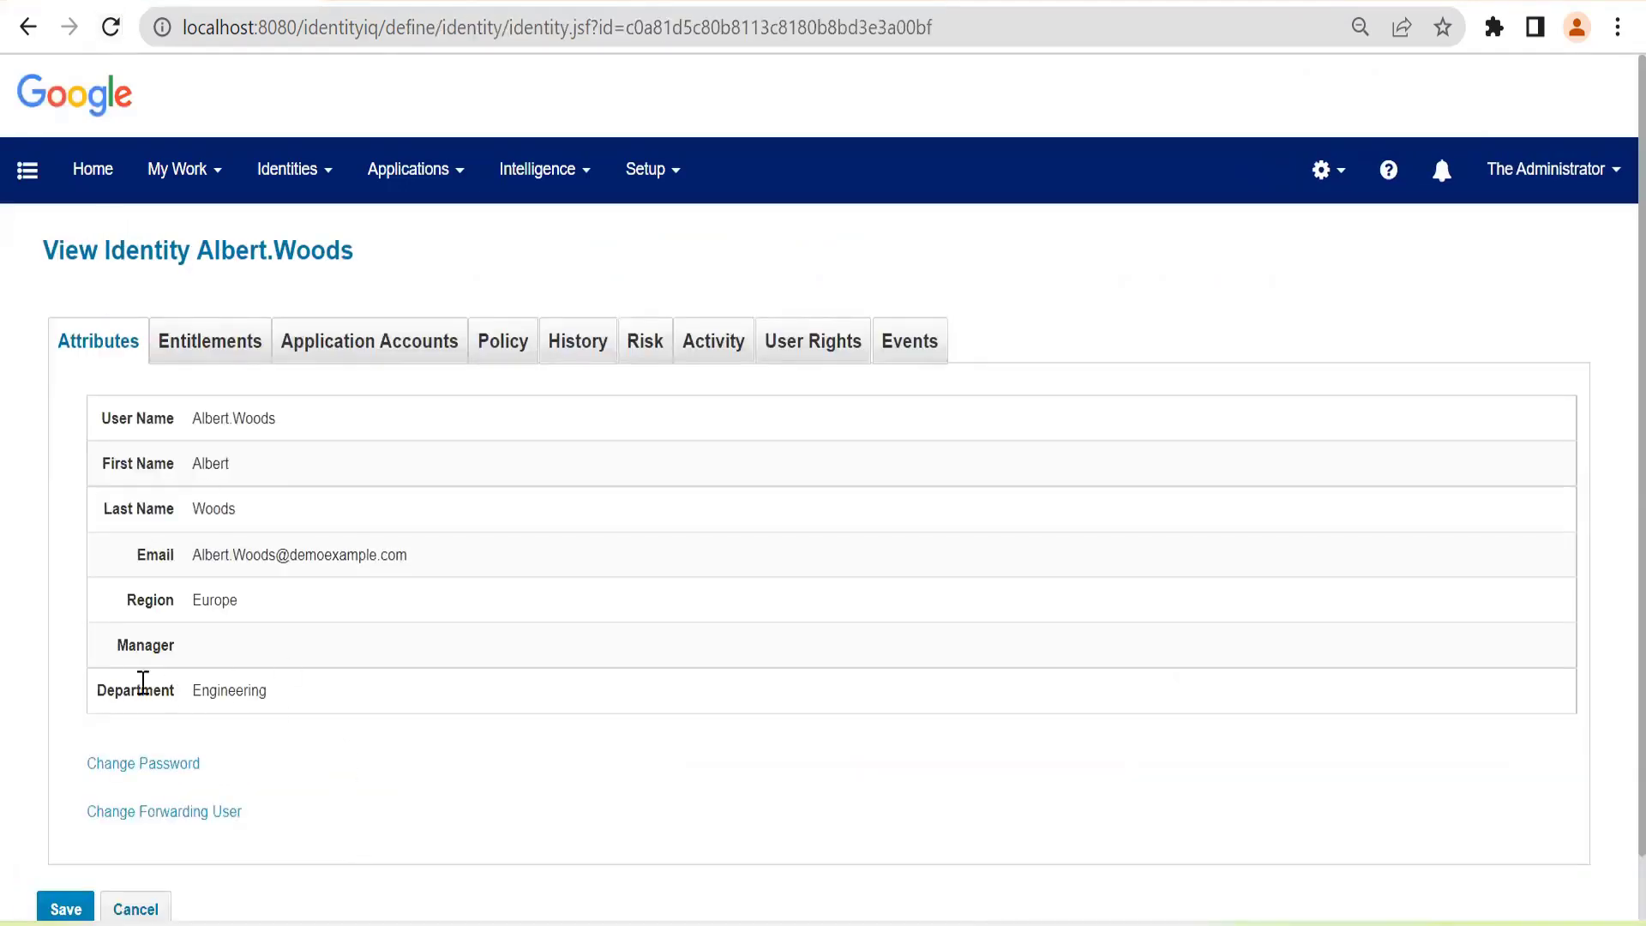
pyautogui.doubleClick(179, 612)
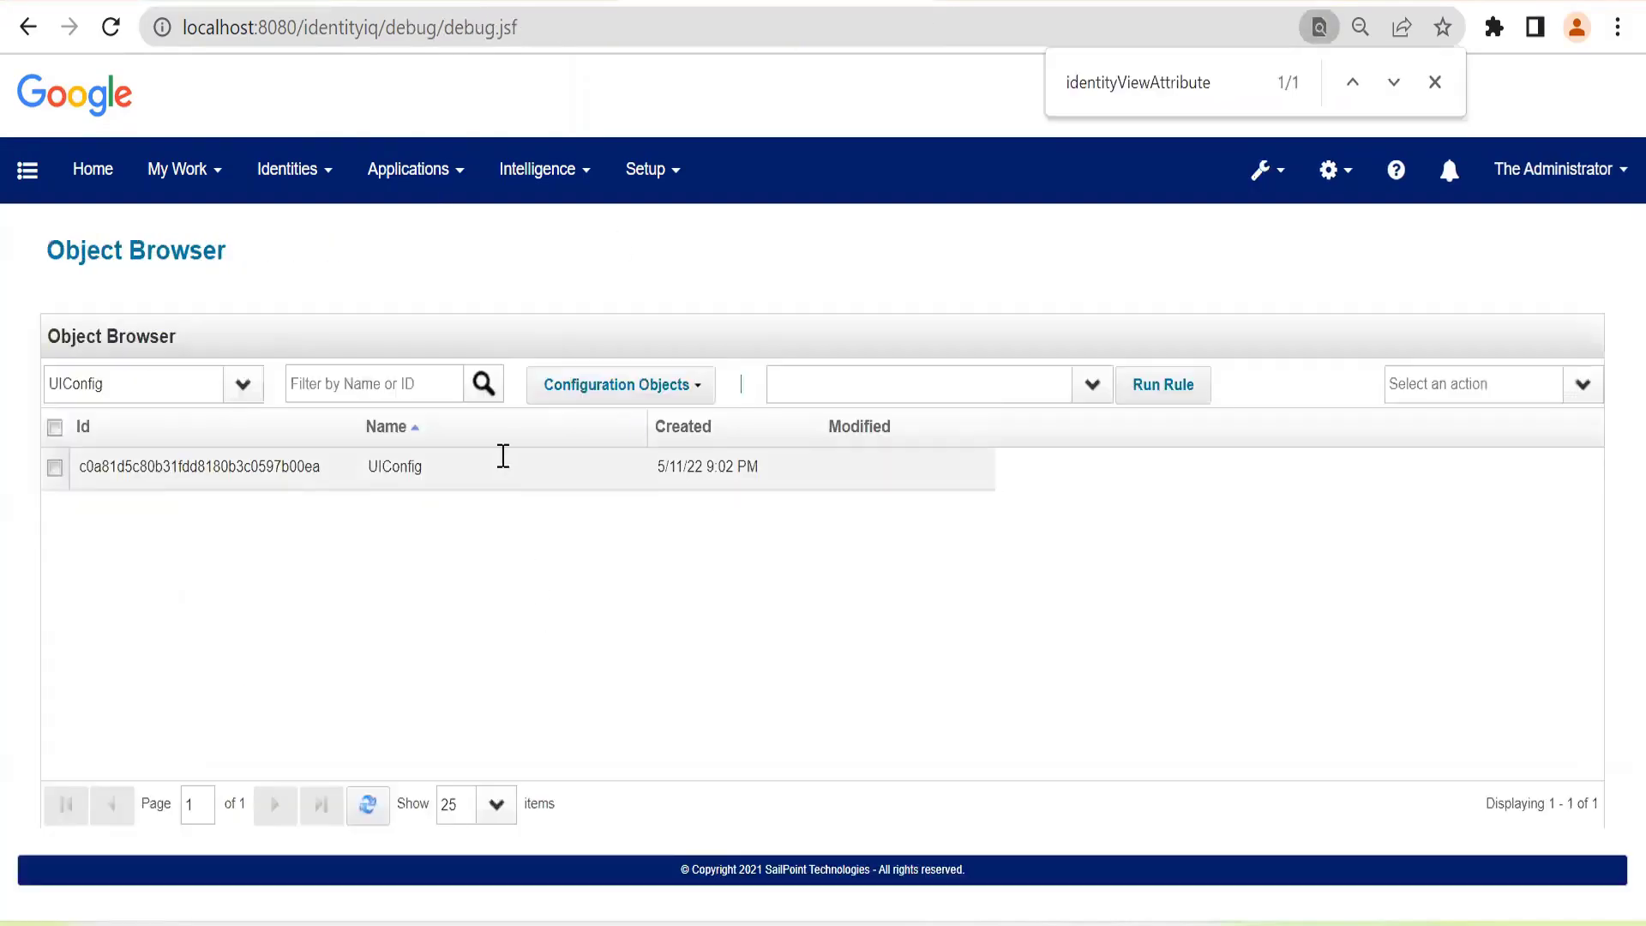
# Step: Reopen the UIConfig XML, find the identityViewAttributes entry, and review its comma-separated attribute list
pyautogui.click(504, 459)
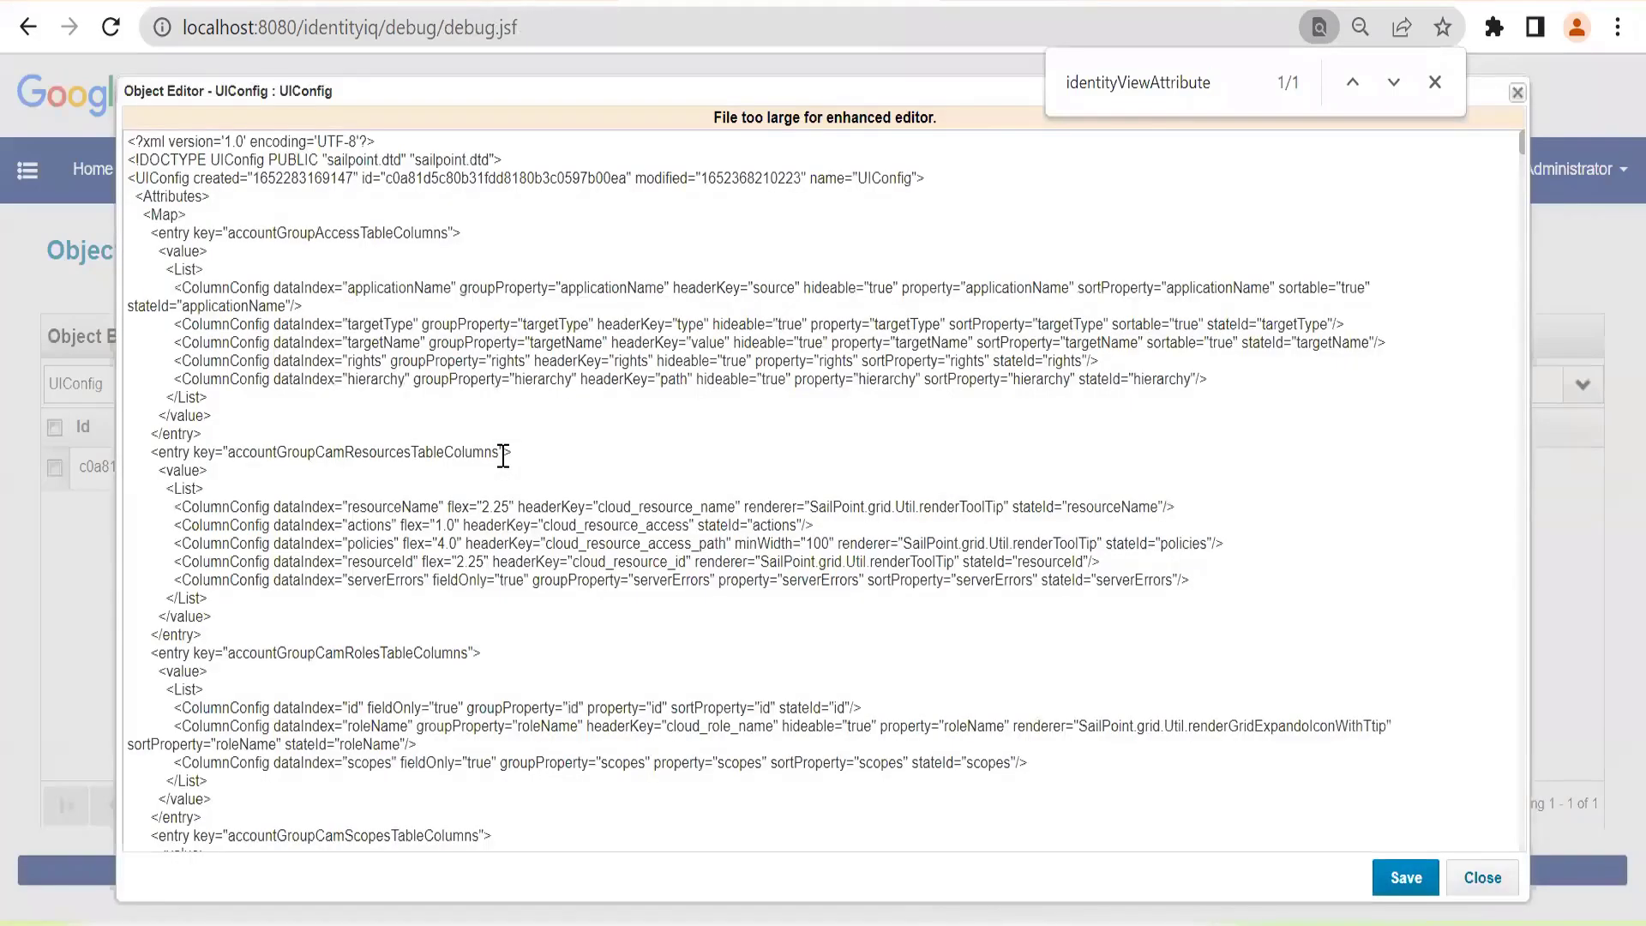
pyautogui.hotkey('ctrl', 'f')
pyautogui.press('Return')
pyautogui.moveTo(431, 537); pyautogui.dragTo(930, 537)
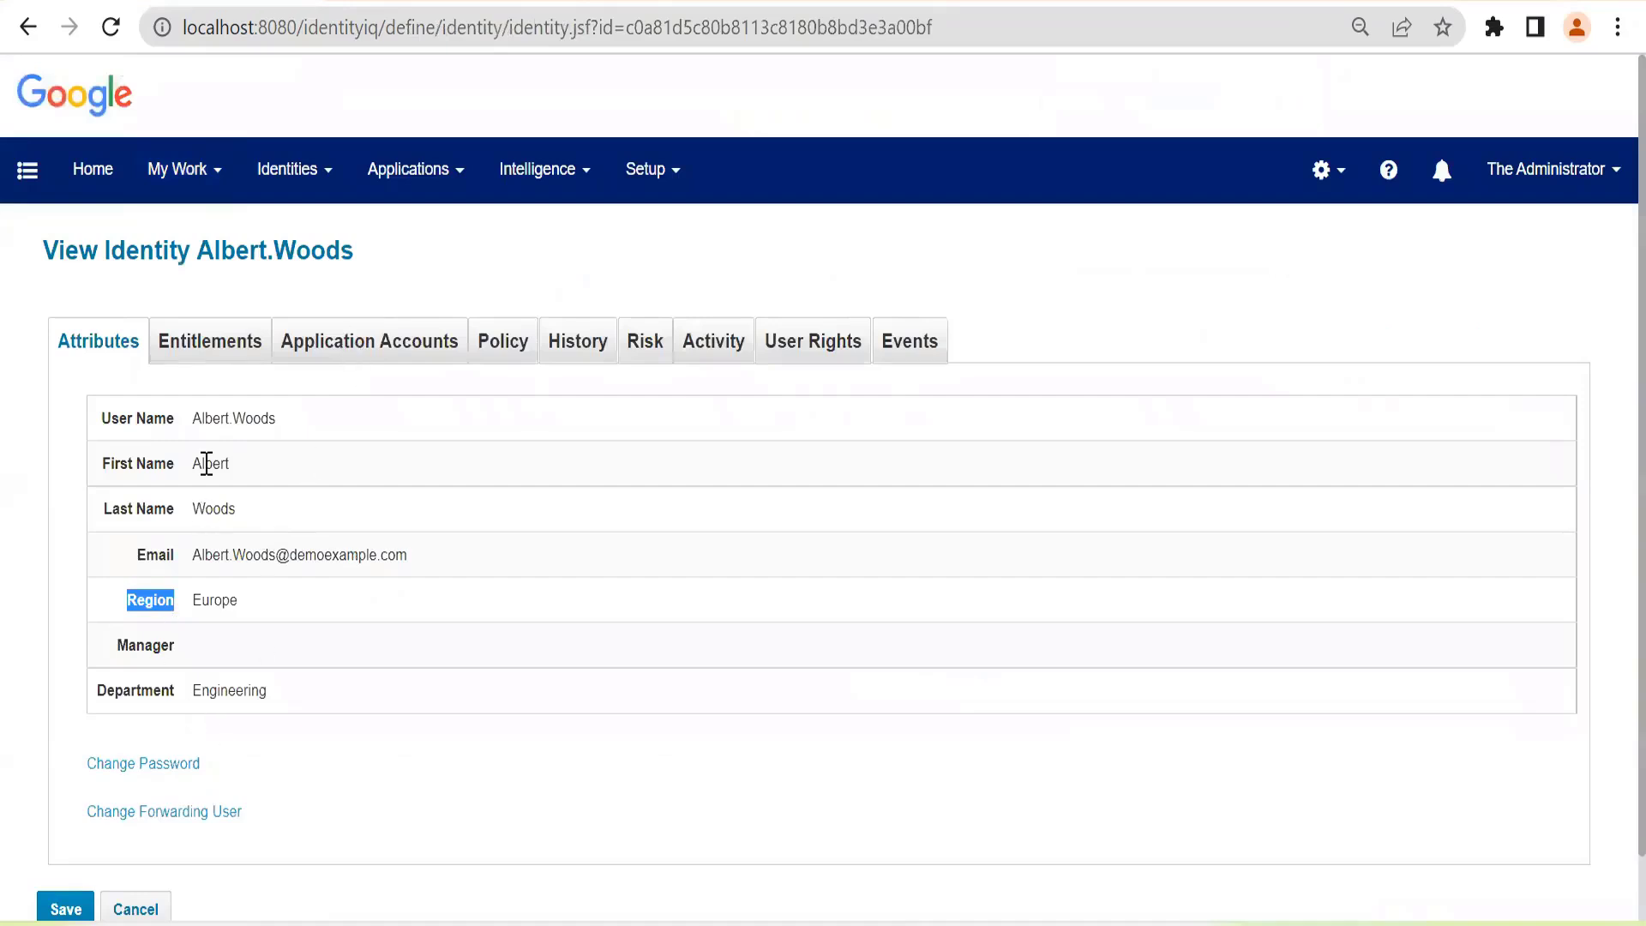
# Step: Compare the attributes shown on the warehouse identity page with the entries in the identity's debug XML
pyautogui.moveTo(190, 442); pyautogui.dragTo(265, 687)
pyautogui.click(209, 610)
pyautogui.moveTo(192, 454); pyautogui.dragTo(281, 632)
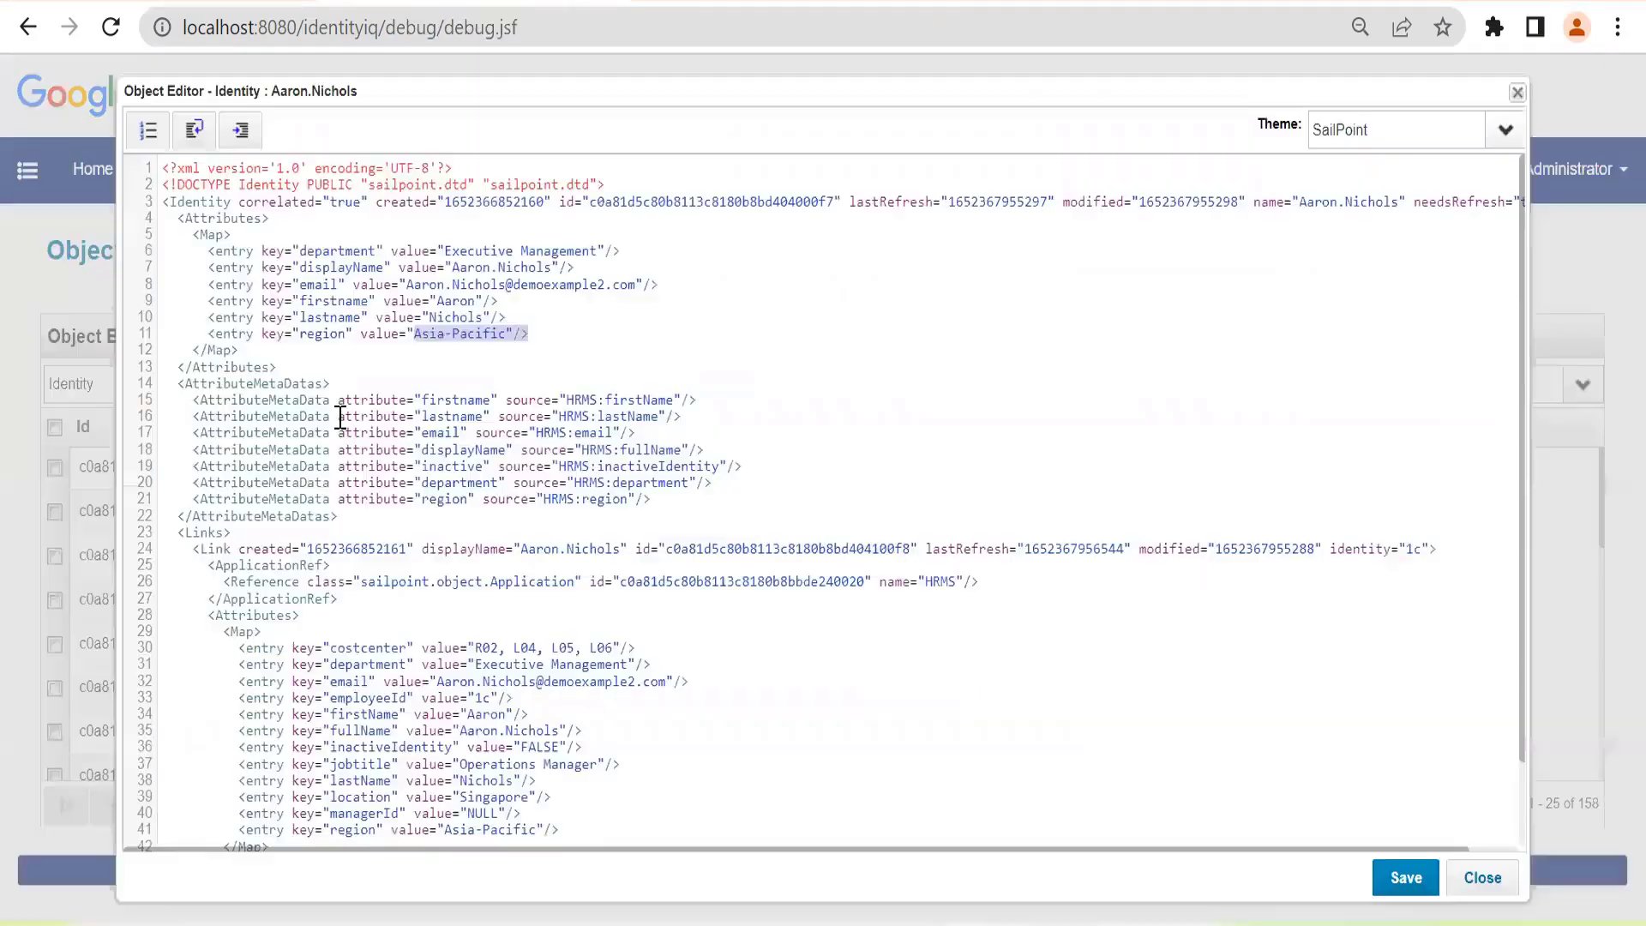
pyautogui.scroll(-2, 343, 514)
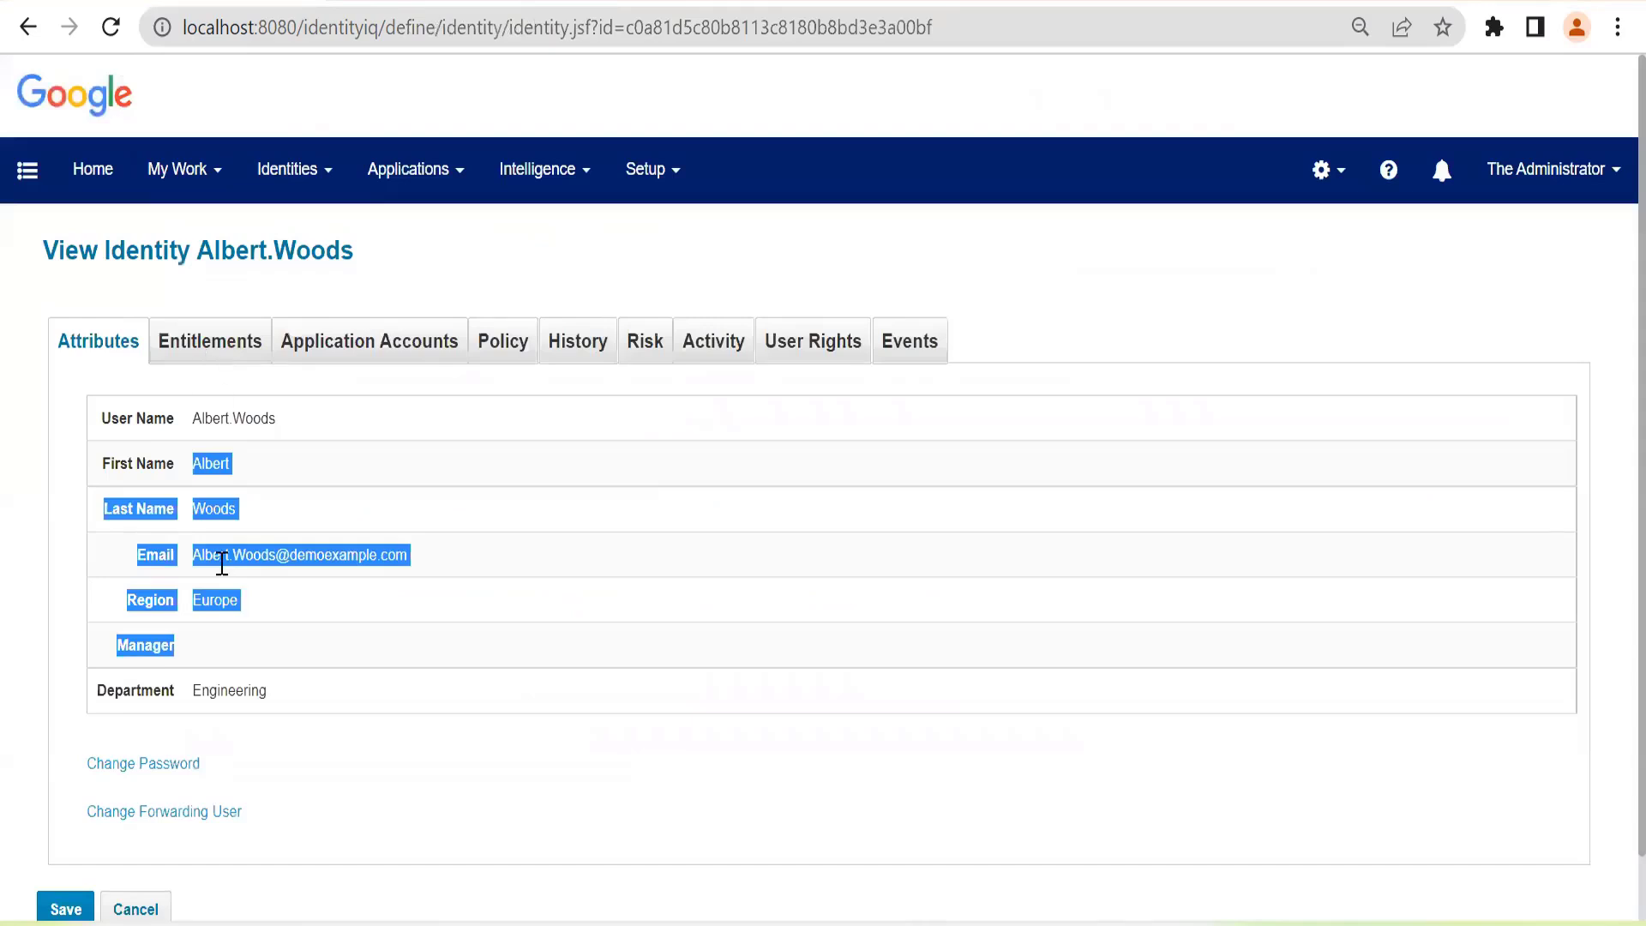
pyautogui.click(193, 531)
pyautogui.moveTo(109, 417); pyautogui.dragTo(289, 706)
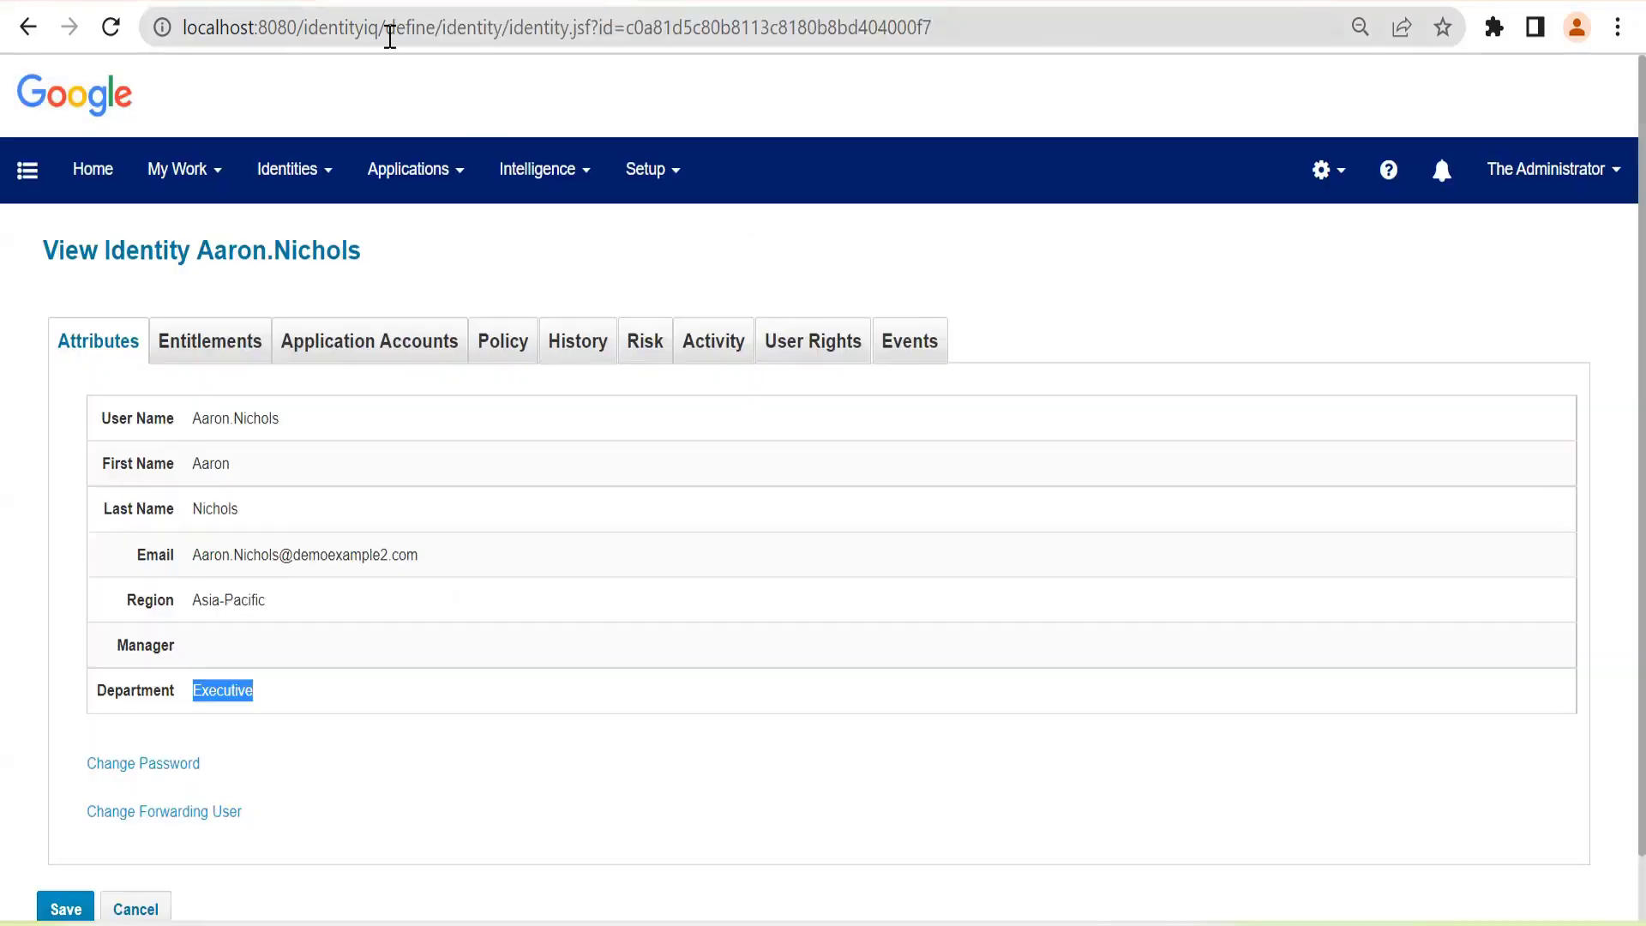
# Step: Open the debug Object Browser, and from there the Identity Mappings in Global Settings
pyautogui.moveTo(390, 28); pyautogui.dragTo(1110, 44)
pyautogui.write('dentityiq/de')
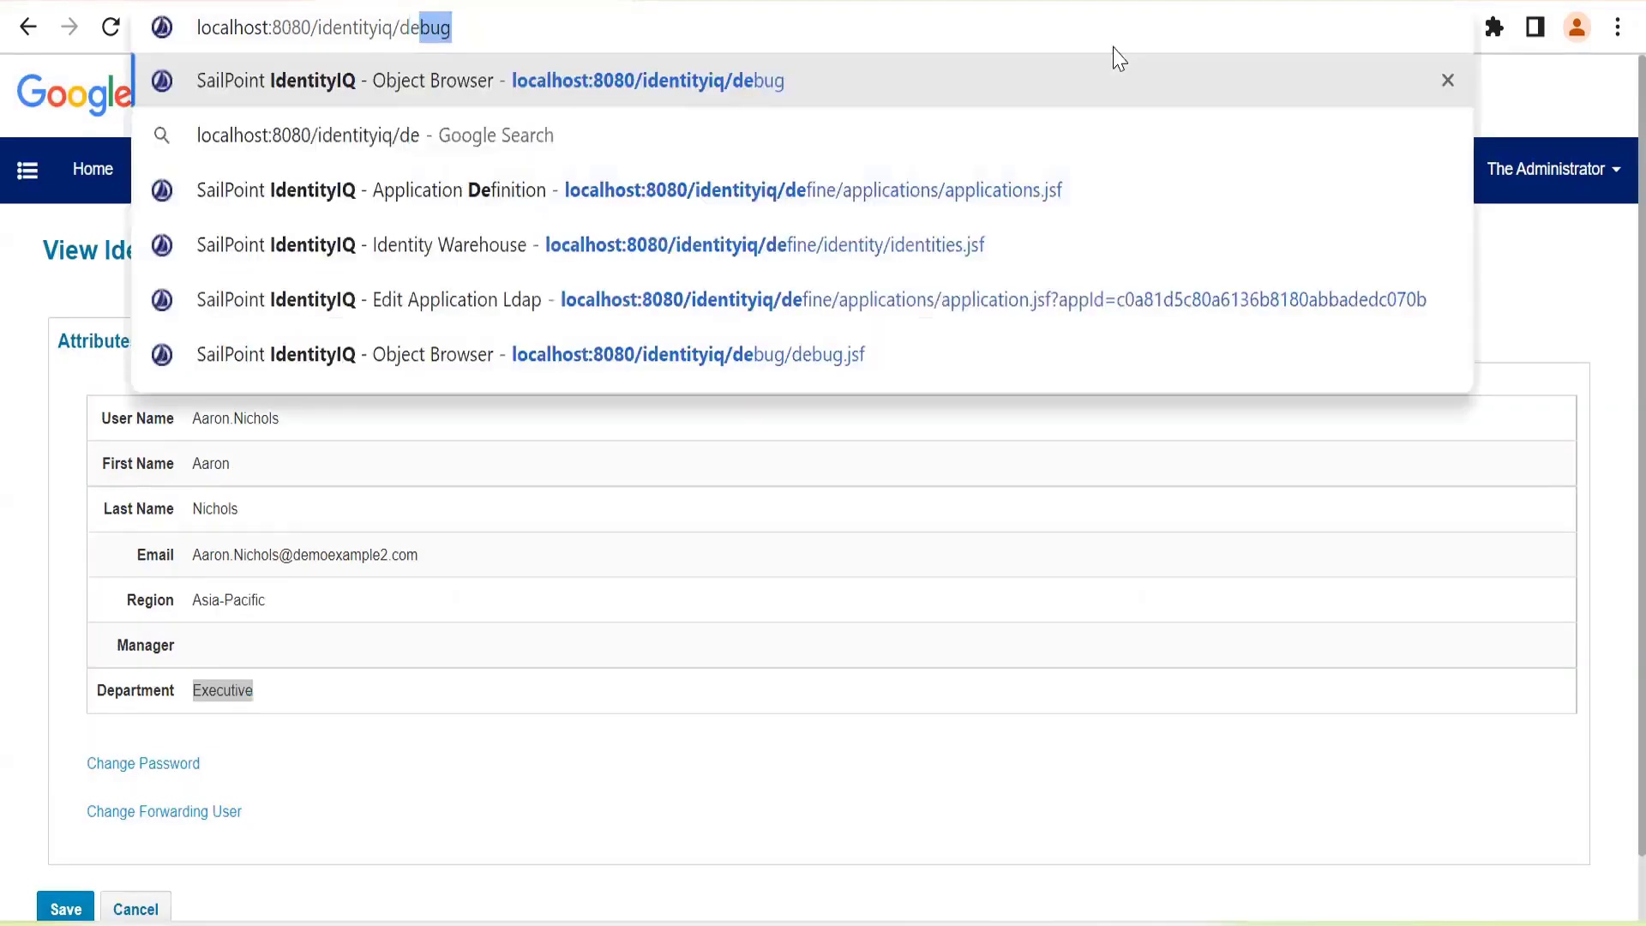
pyautogui.press('Return')
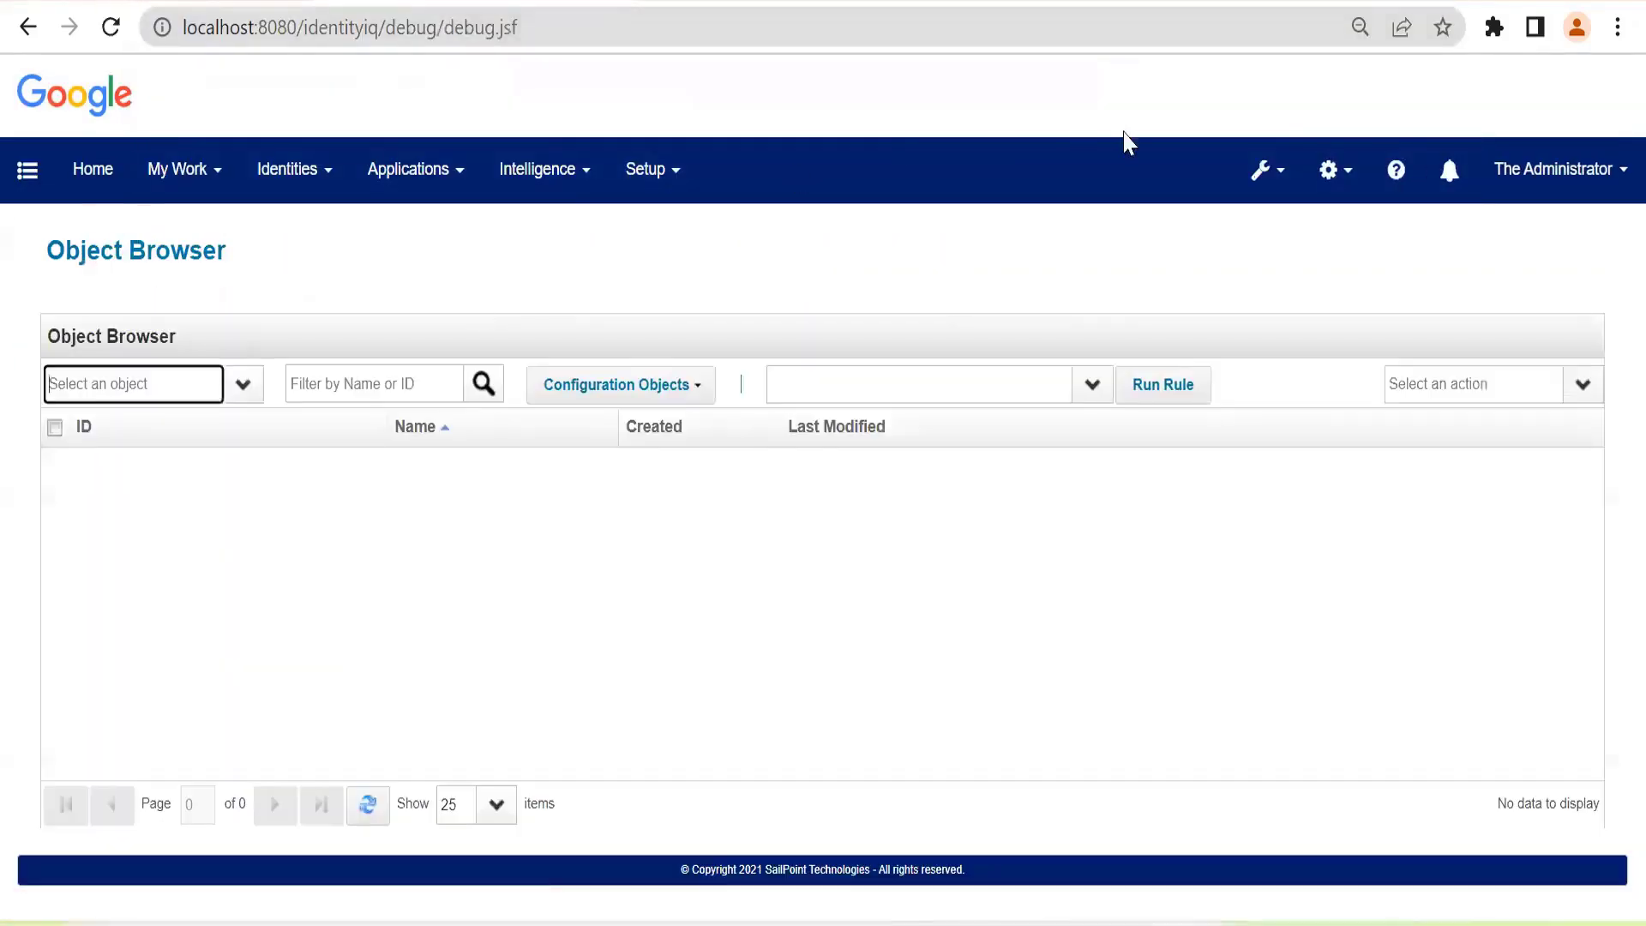
pyautogui.click(1328, 169)
pyautogui.click(1301, 228)
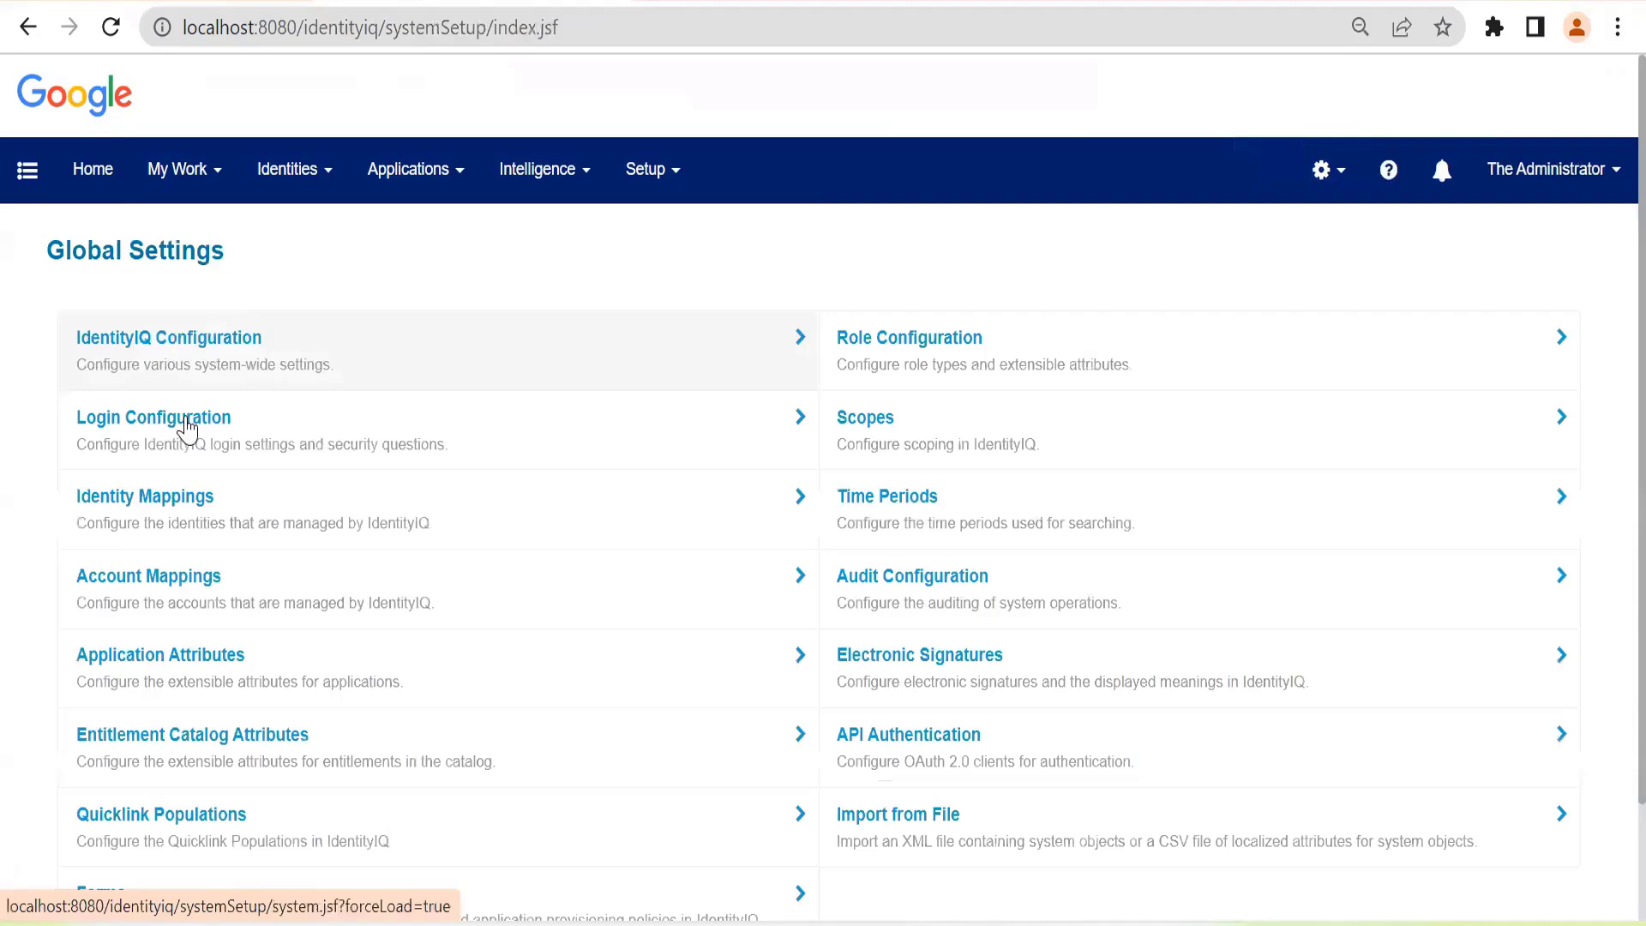
pyautogui.click(135, 516)
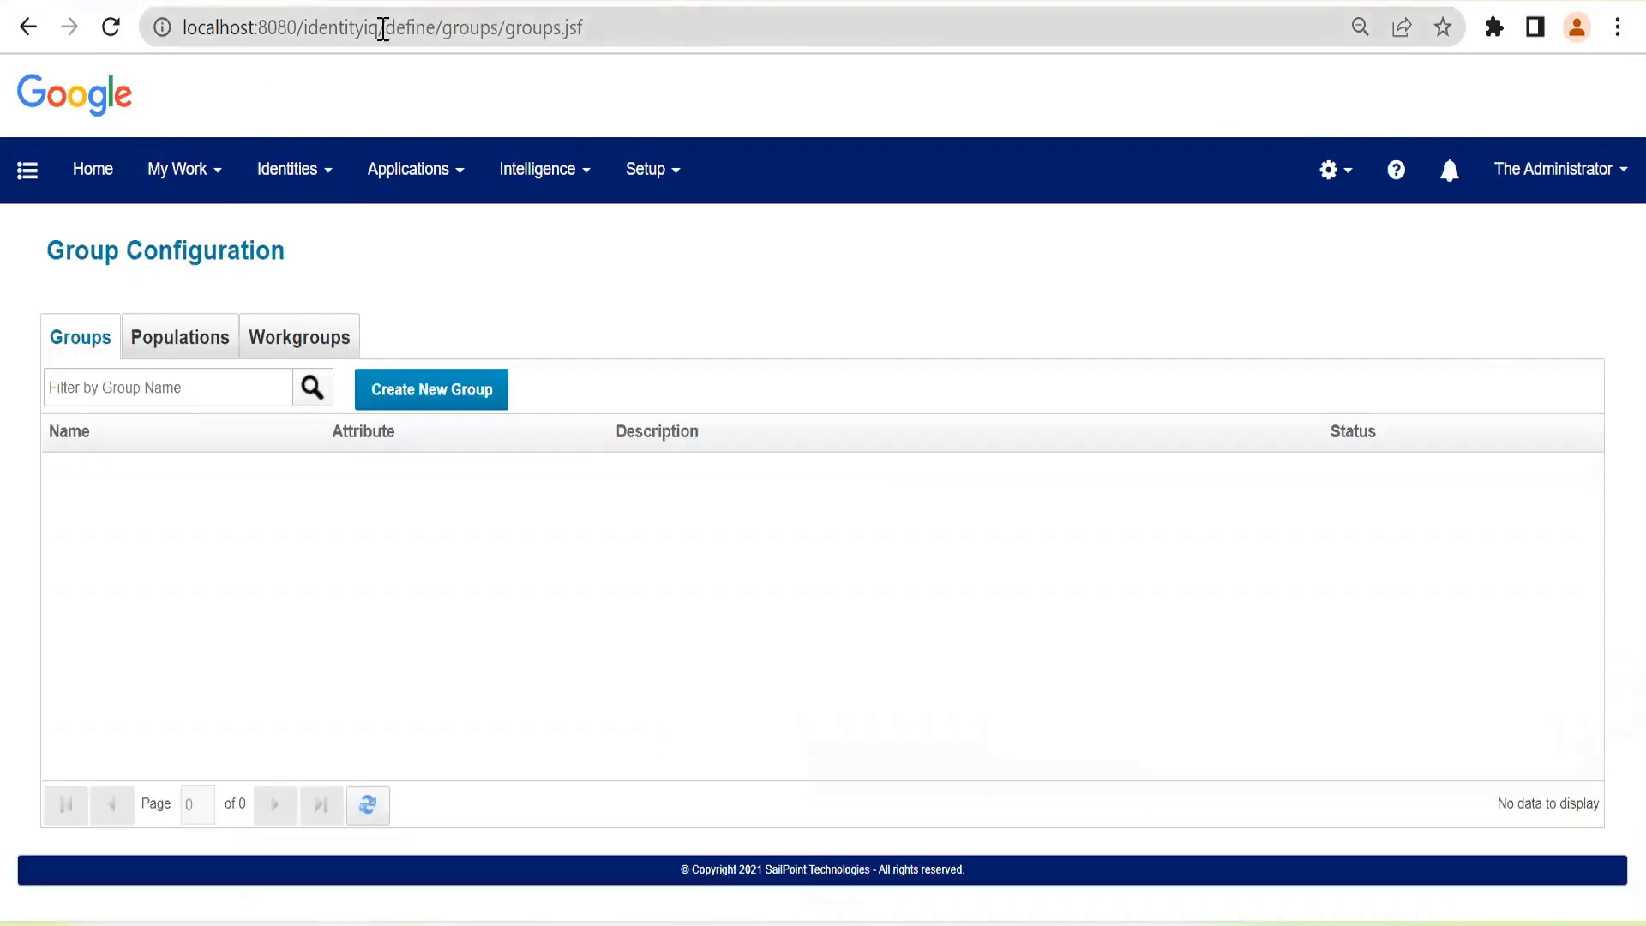
# Step: Return to the debug Object Browser and list the ObjectConfig objects
pyautogui.moveTo(388, 33); pyautogui.dragTo(1210, 88)
pyautogui.write('debug')
pyautogui.press('Return')
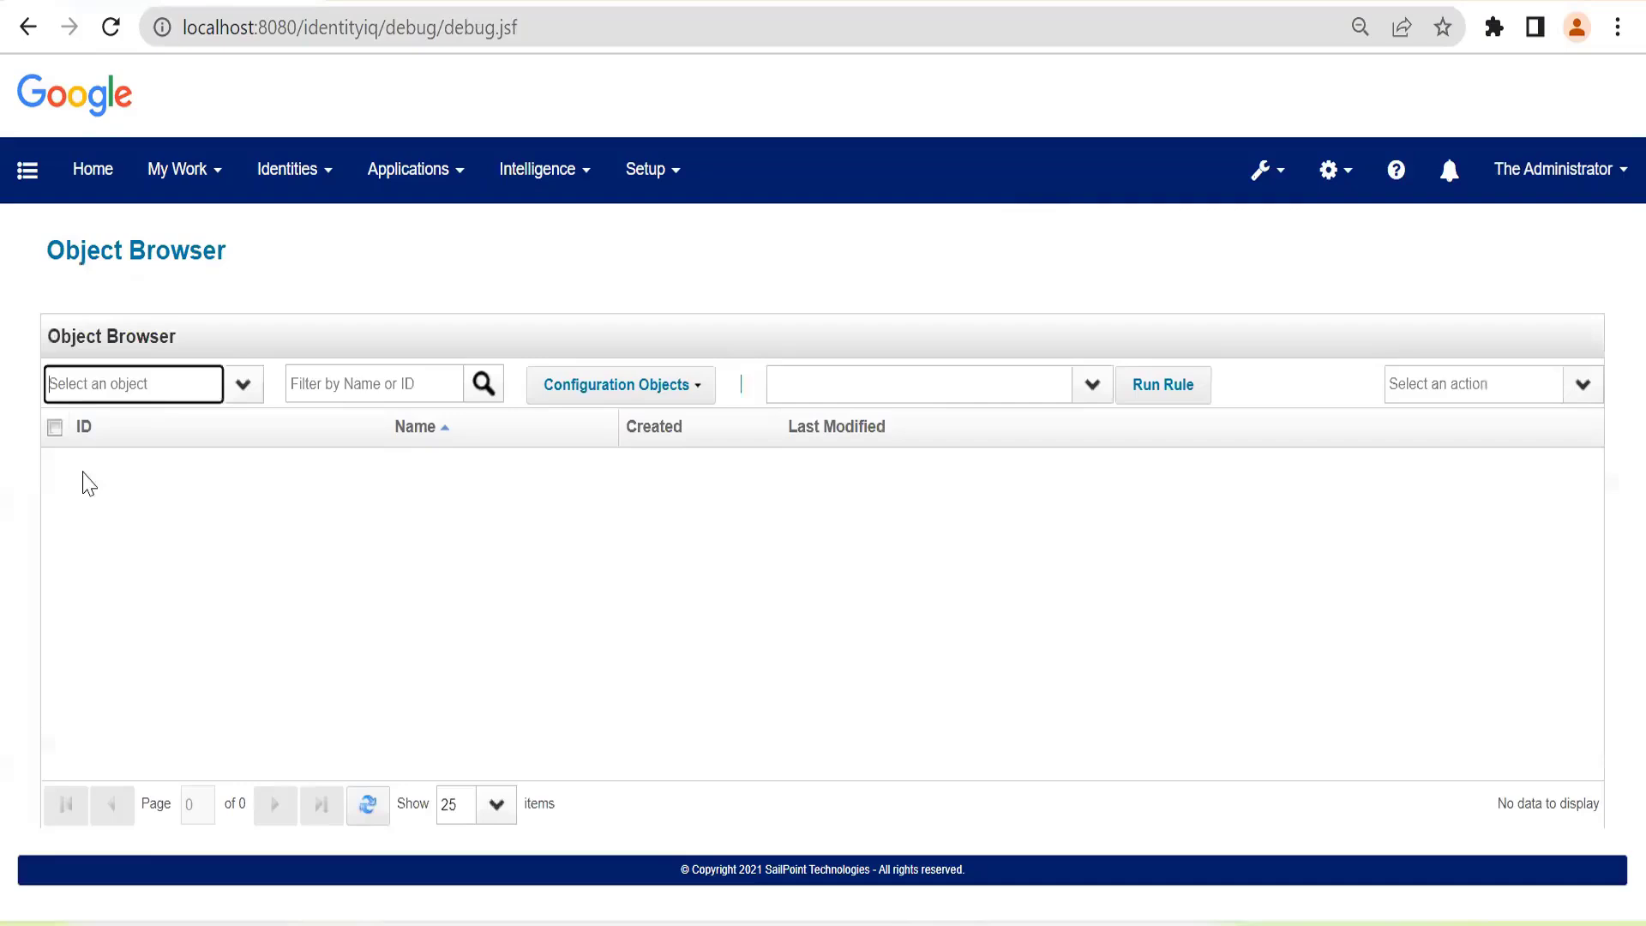
pyautogui.write('O')
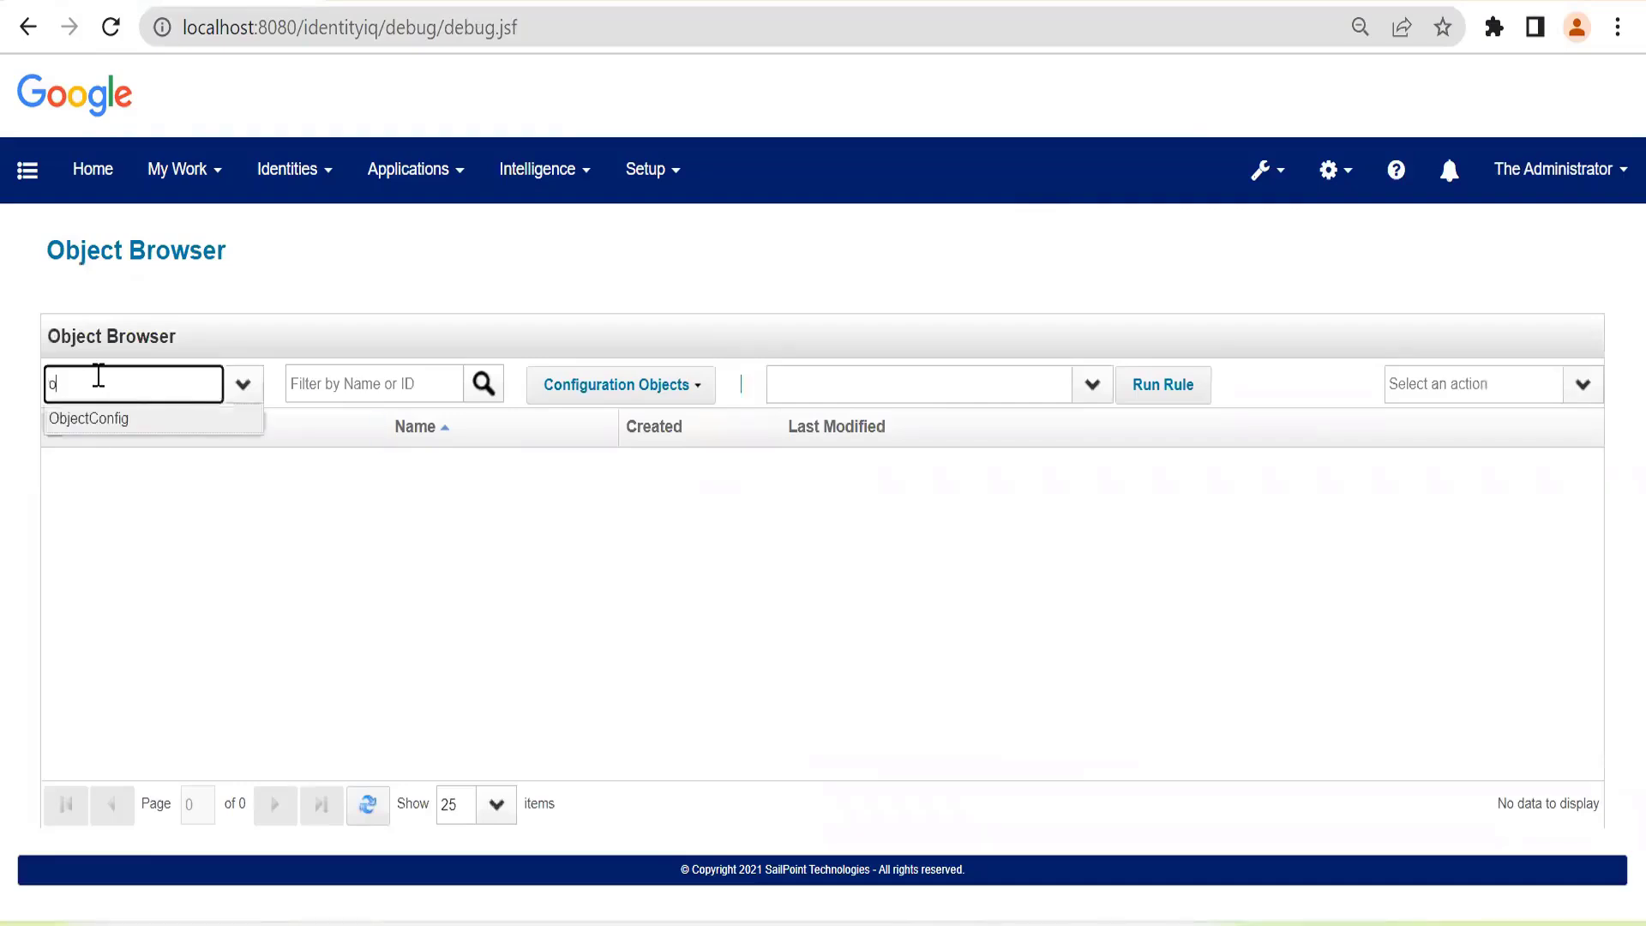
pyautogui.press('BackSpace')
pyautogui.write('bjectConfig')
pyautogui.press('Tab')
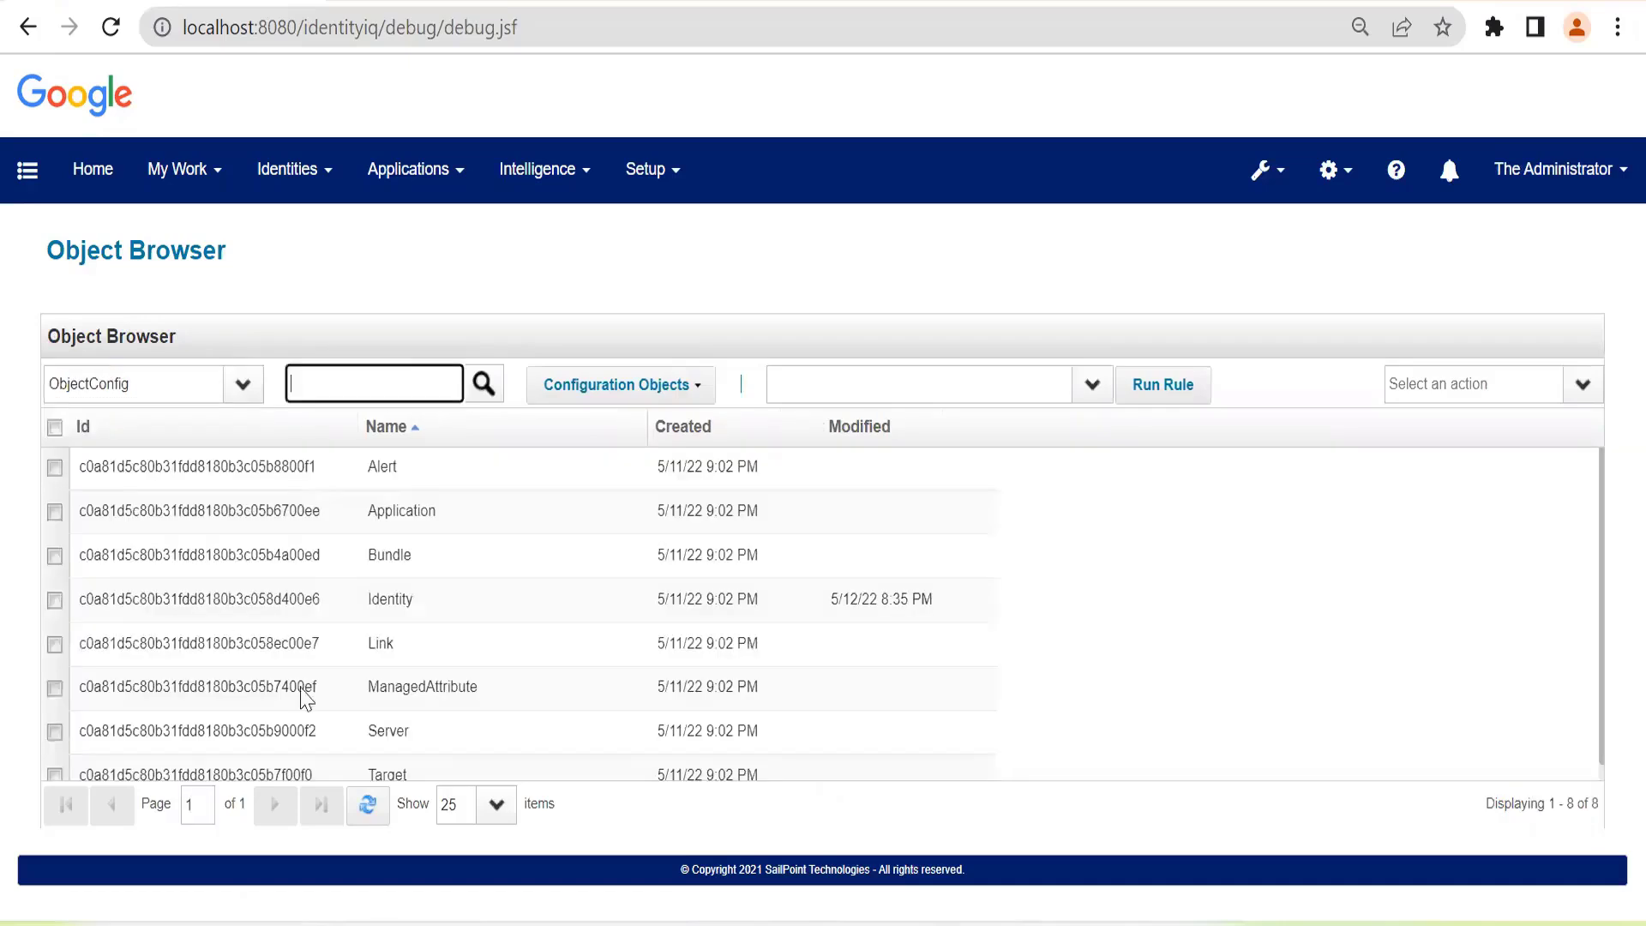
# Step: Open the Identity ObjectConfig XML and examine its block of ObjectAttribute definitions
pyautogui.scroll(-1, 309, 695)
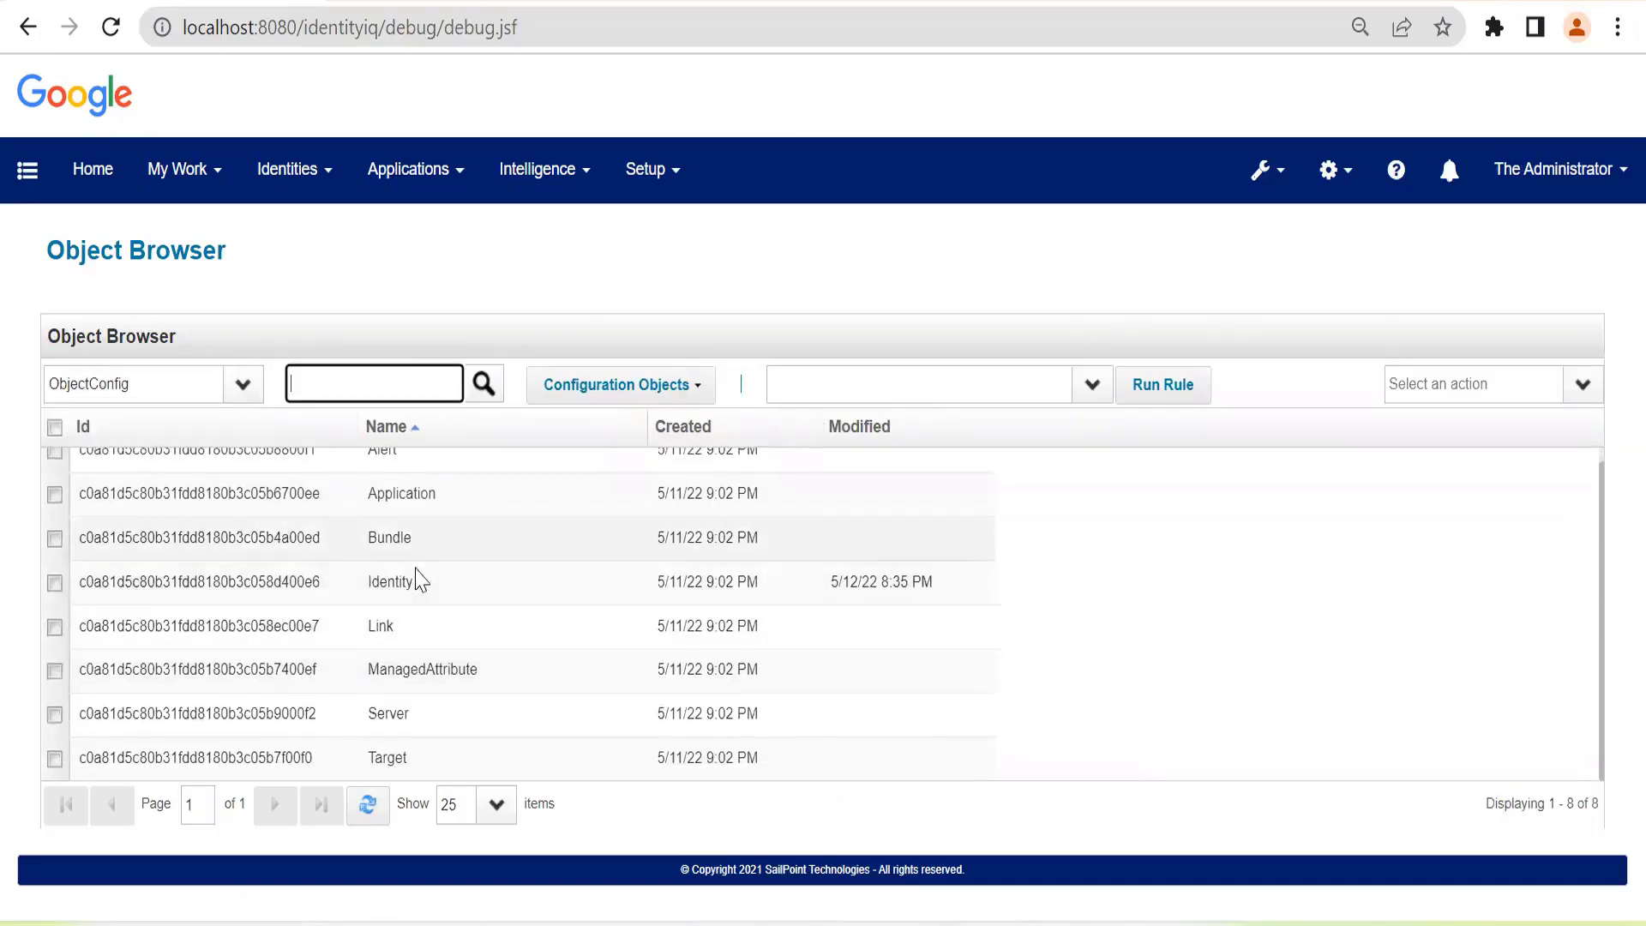
pyautogui.scroll(1, 420, 557)
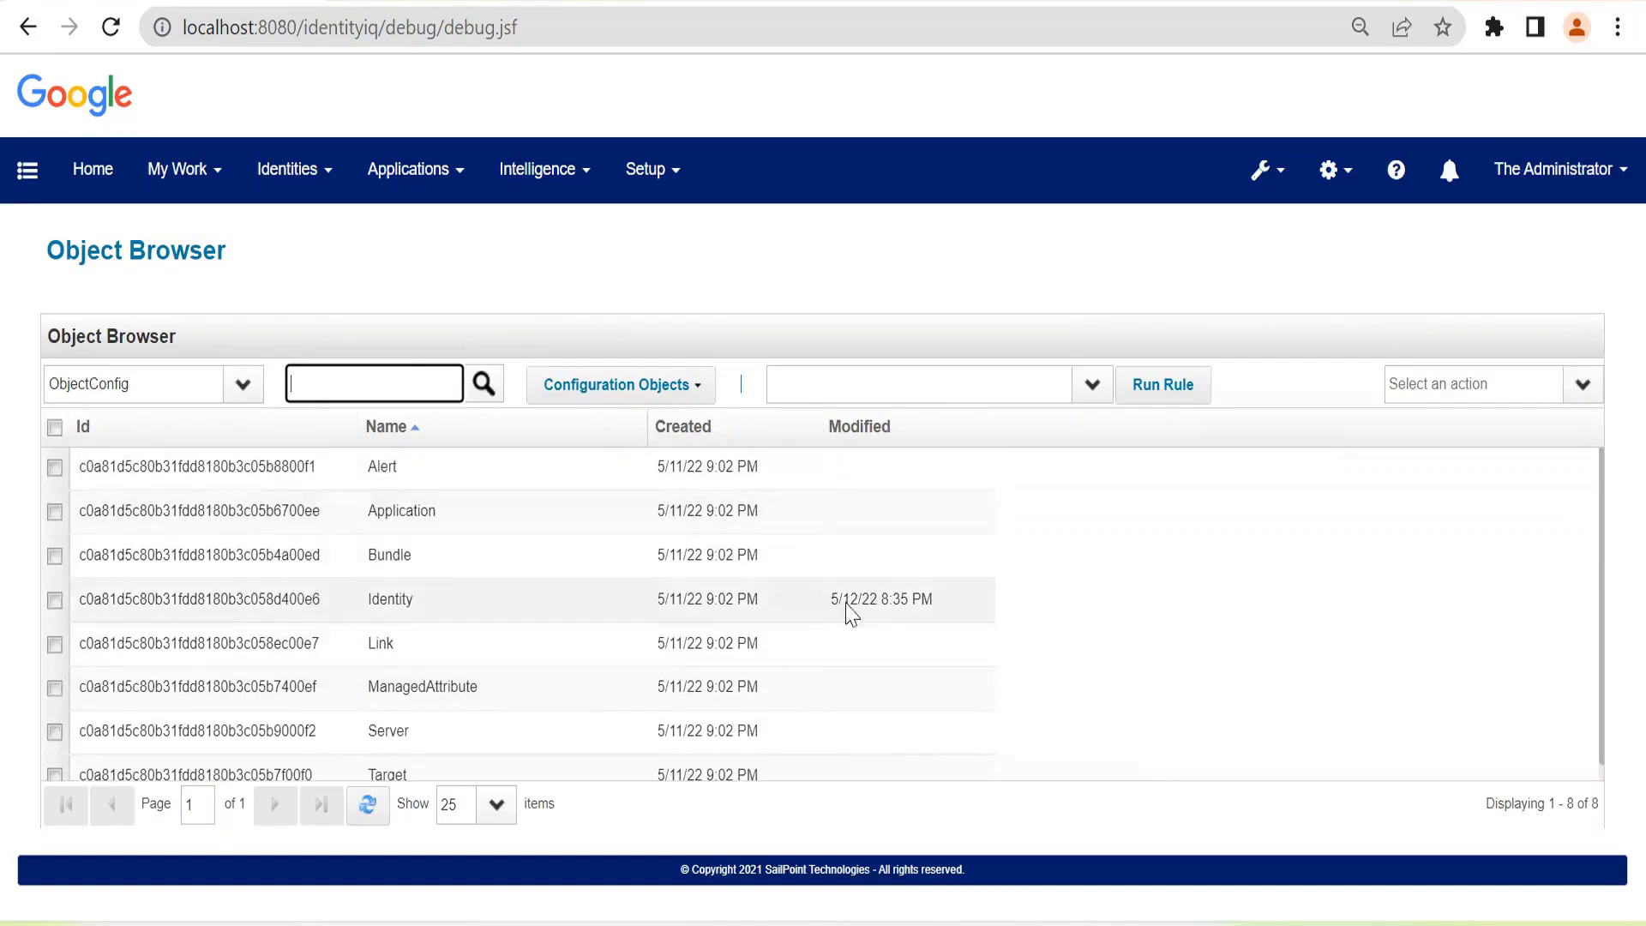
pyautogui.click(489, 601)
pyautogui.scroll(-7, 489, 605)
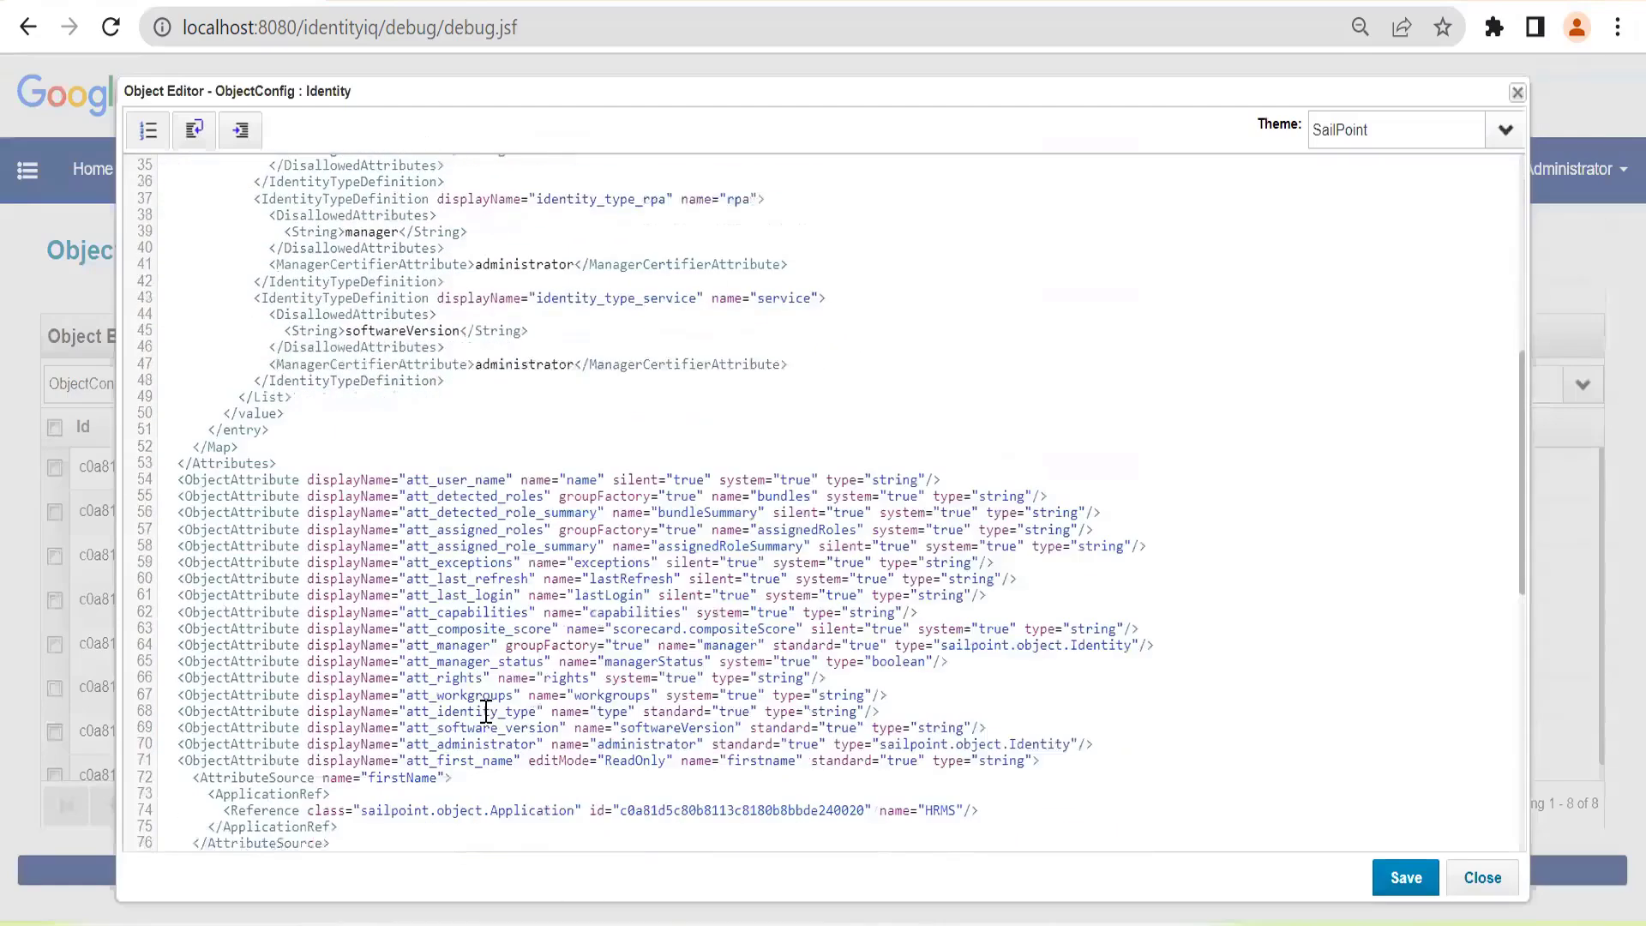
pyautogui.scroll(-1, 205, 374)
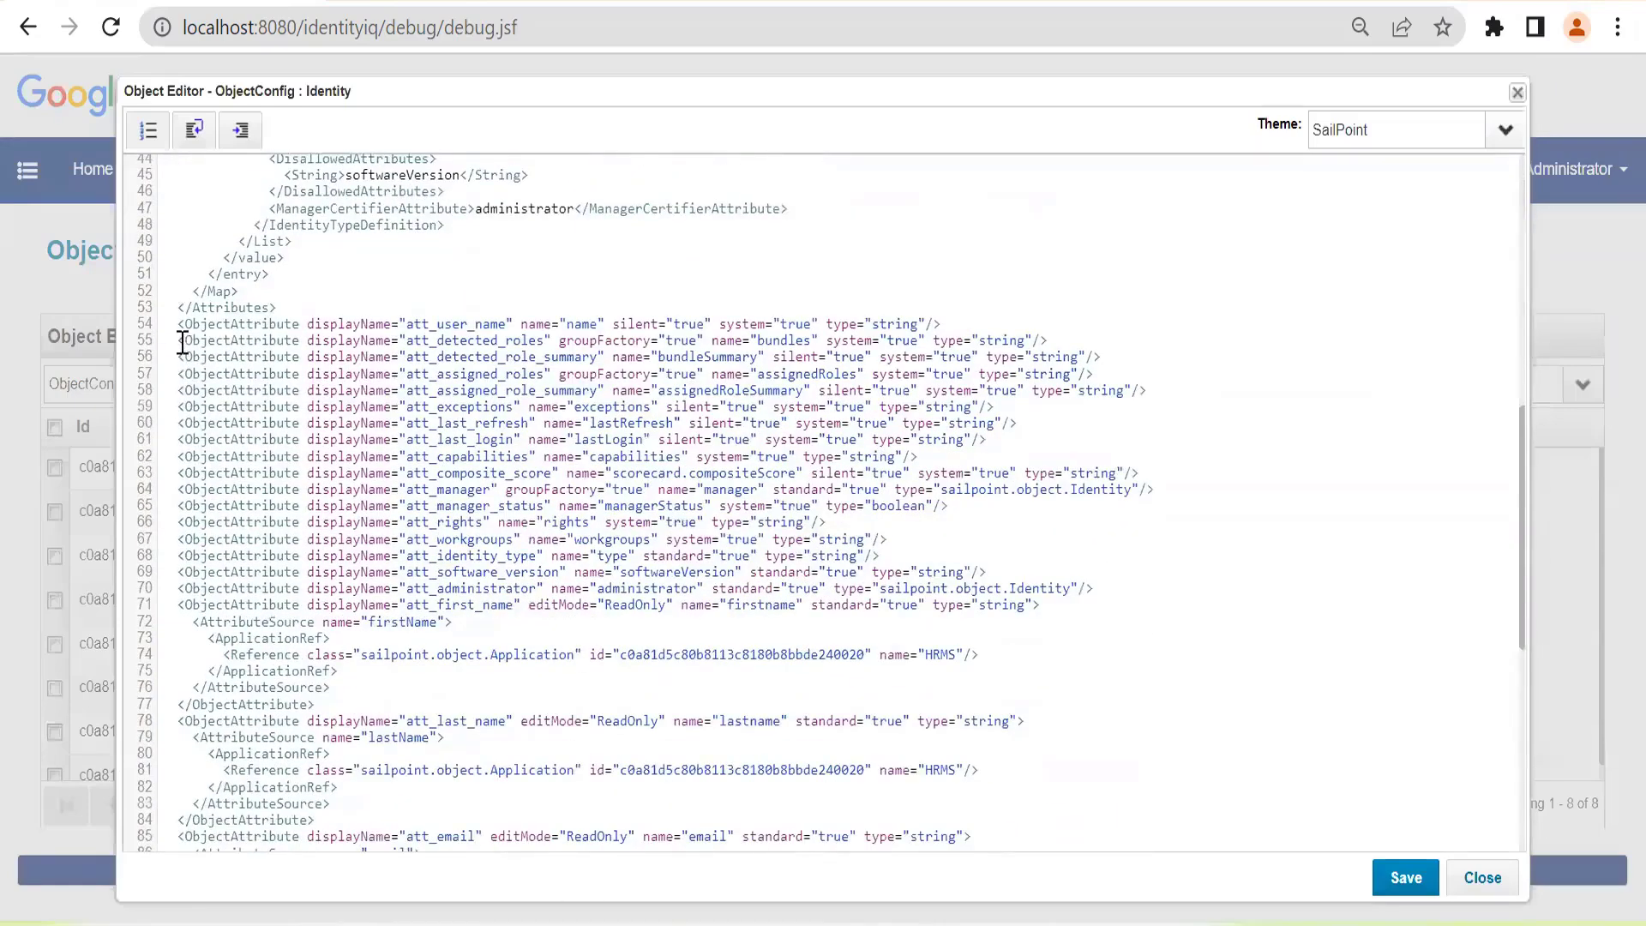
pyautogui.moveTo(181, 340); pyautogui.dragTo(448, 611)
pyautogui.click(447, 612)
pyautogui.click(455, 571)
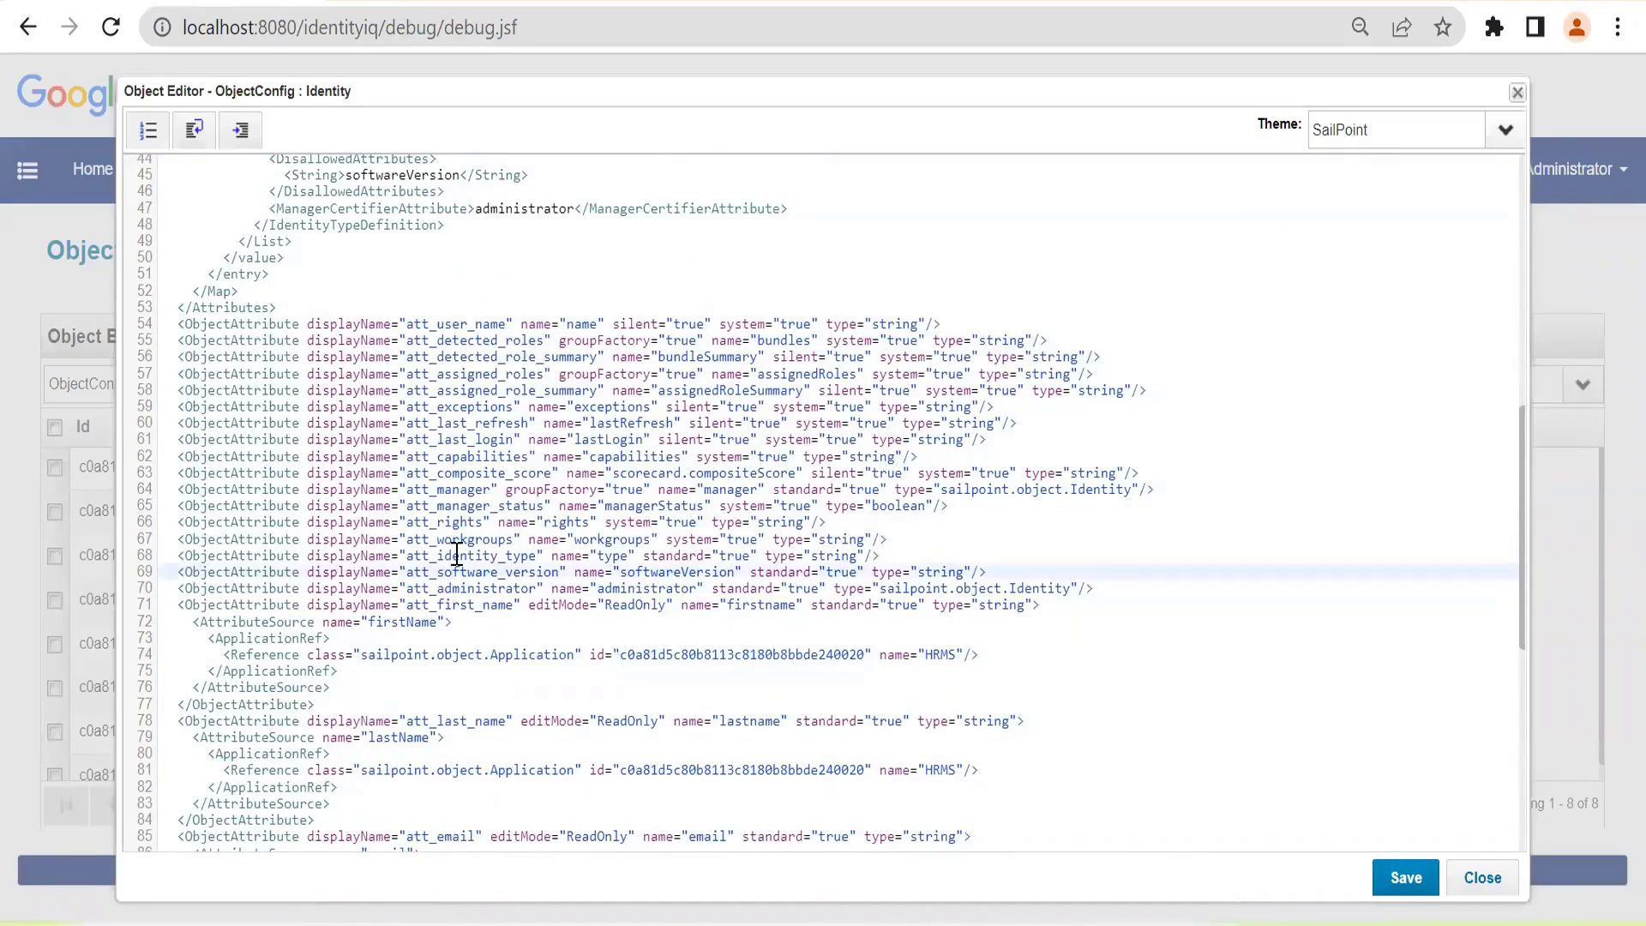
# Step: Examine the displayName ObjectAttribute and its fullName AttributeSource with the HRMS application reference
pyautogui.scroll(-5, 521, 672)
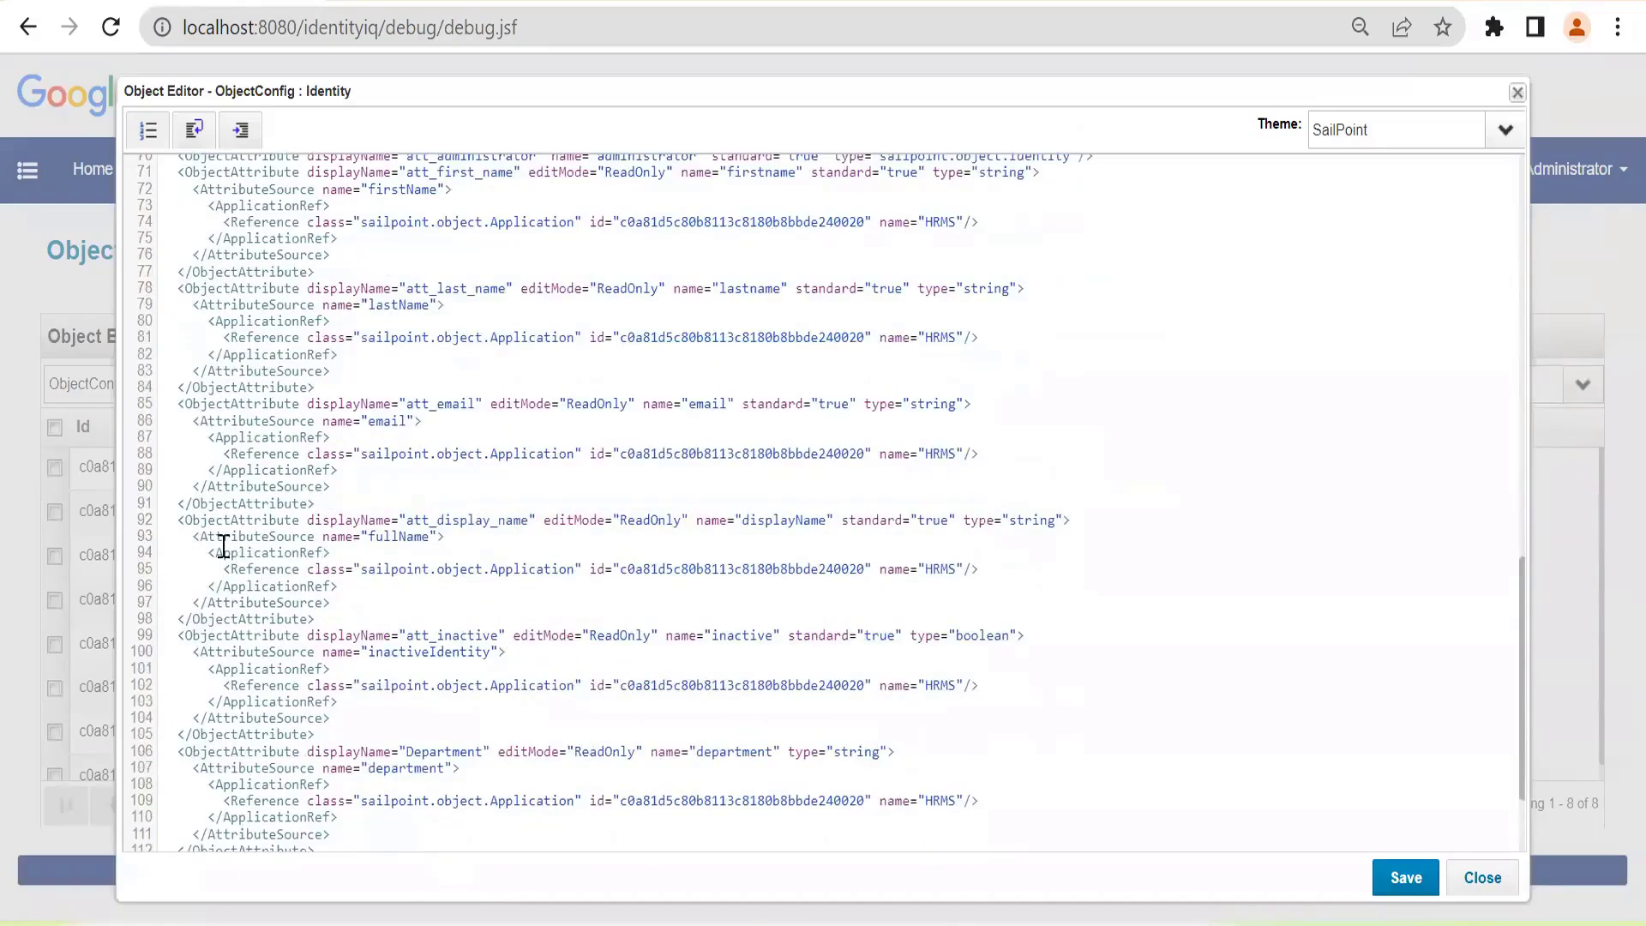
pyautogui.moveTo(194, 536); pyautogui.dragTo(364, 576)
pyautogui.click(728, 540)
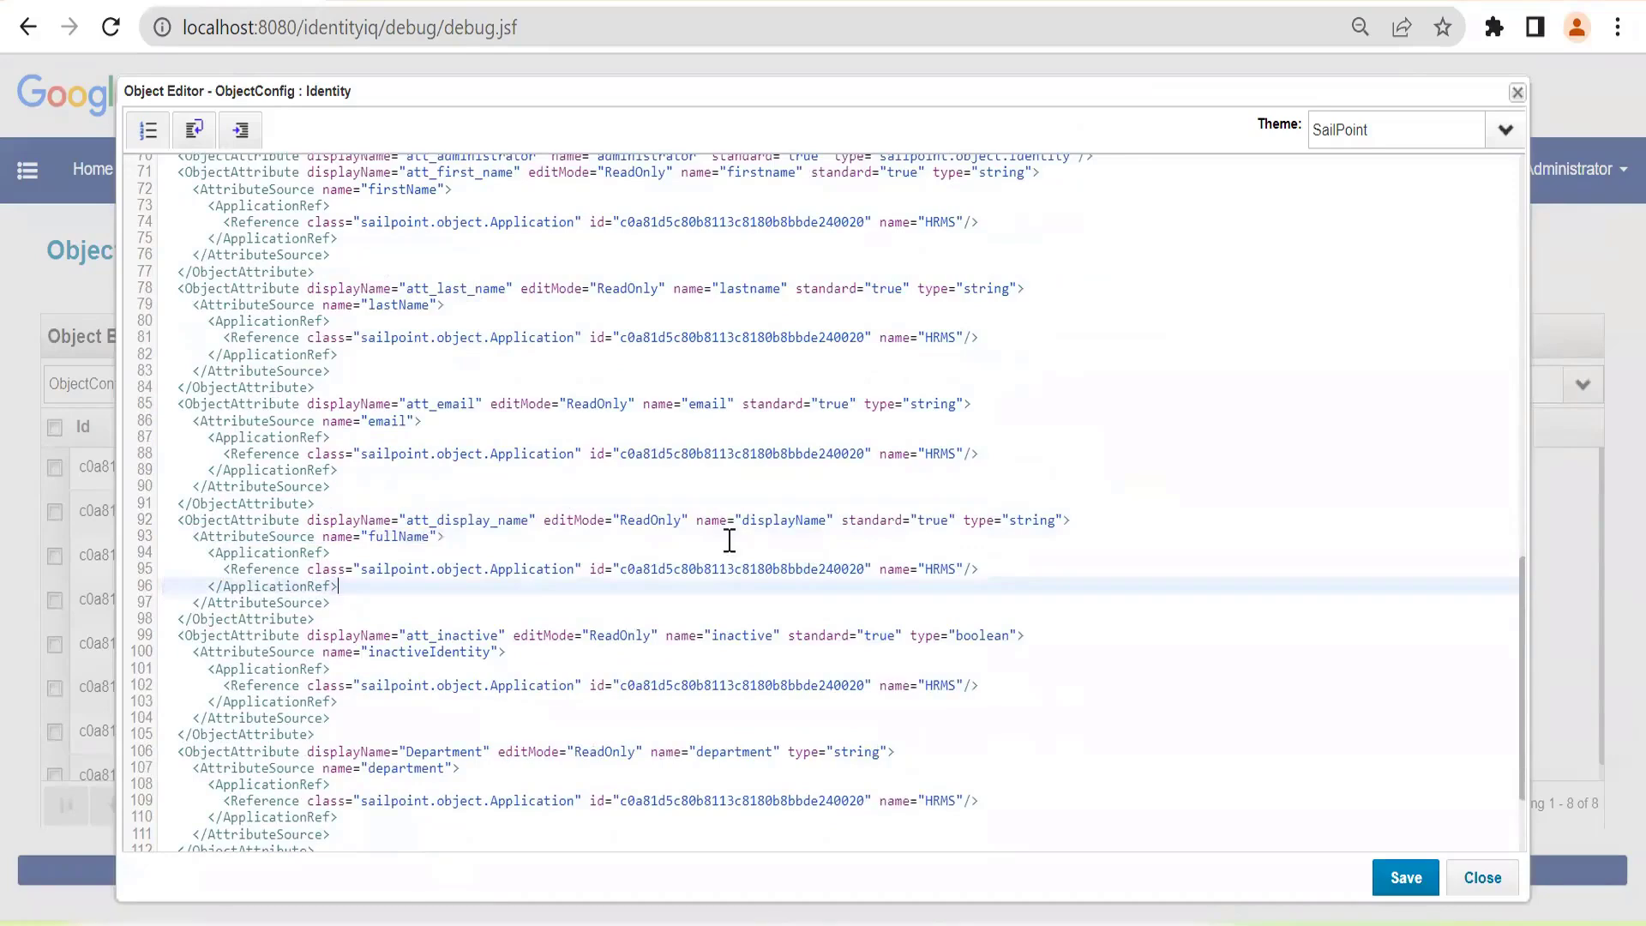
pyautogui.doubleClick(764, 520)
pyautogui.moveTo(988, 571); pyautogui.dragTo(589, 572)
pyautogui.click(225, 563)
pyautogui.moveTo(195, 532); pyautogui.dragTo(196, 603)
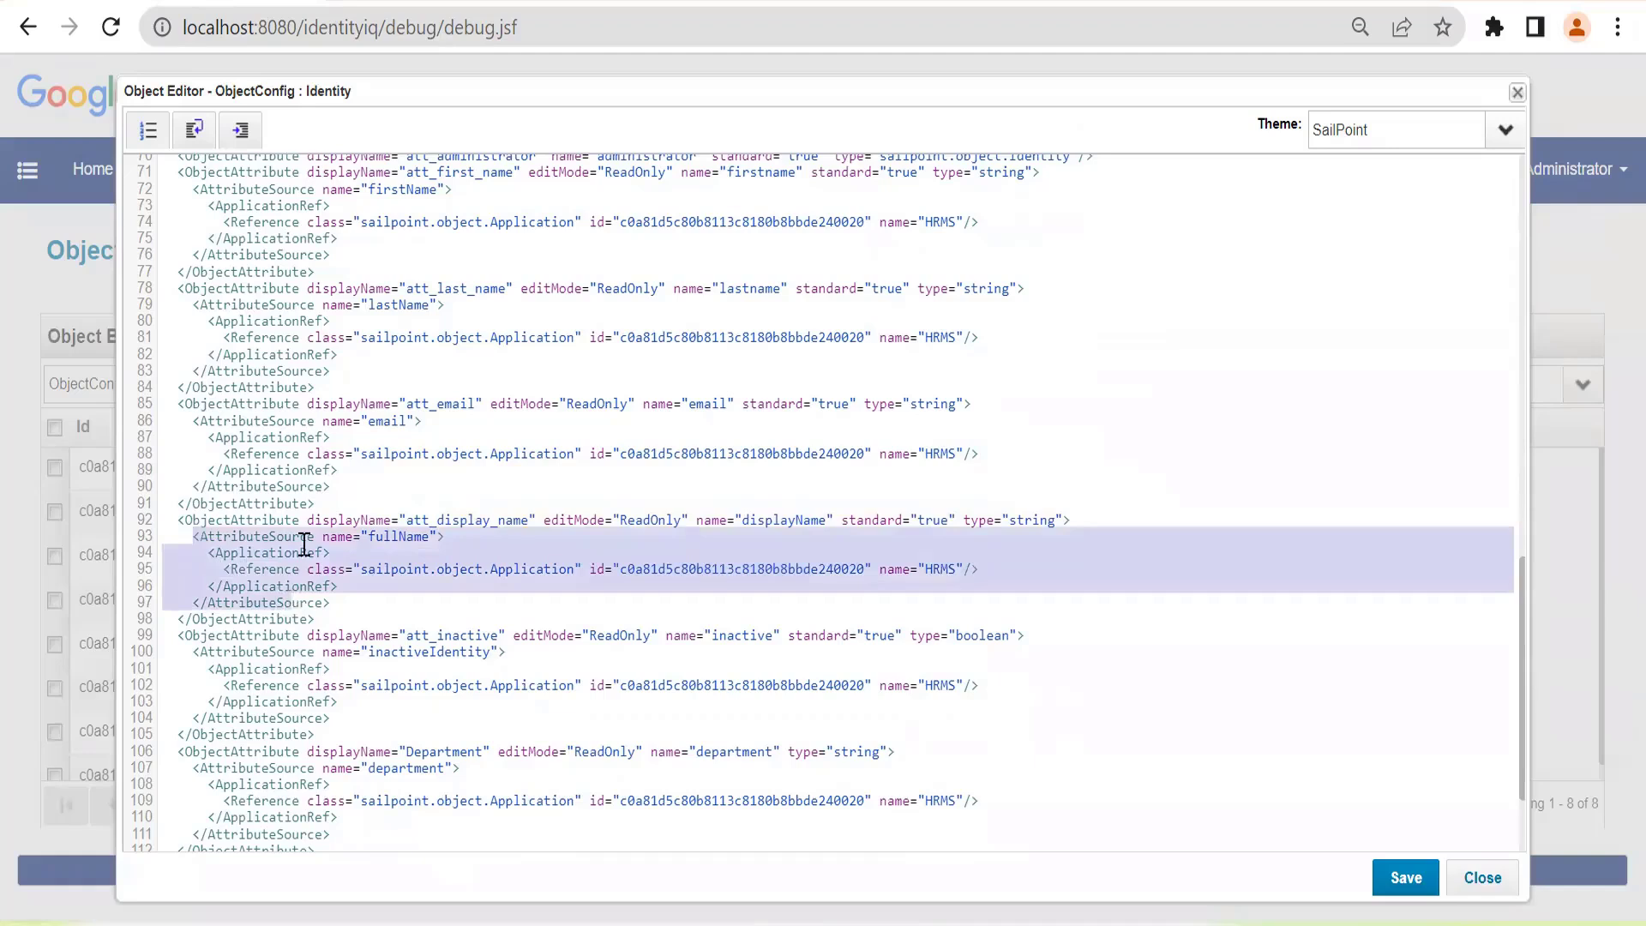